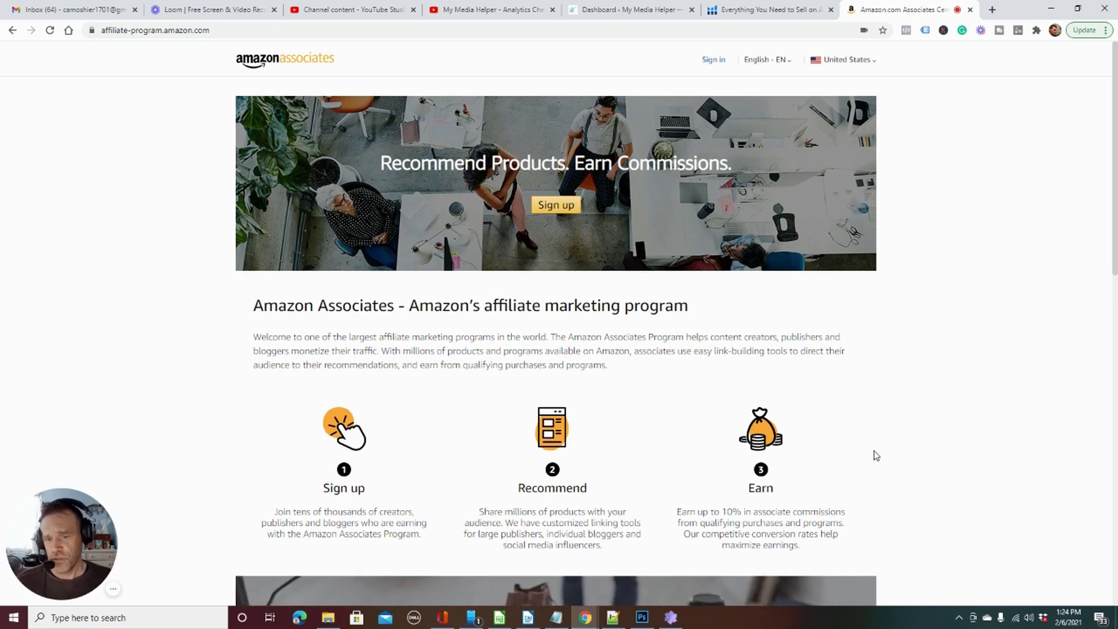
Sign in to Amazon Associates with the saved password, then bring the Helium 10 homepage forward.
scroll(877, 456, "down", 3)
scroll(877, 449, "up", 3)
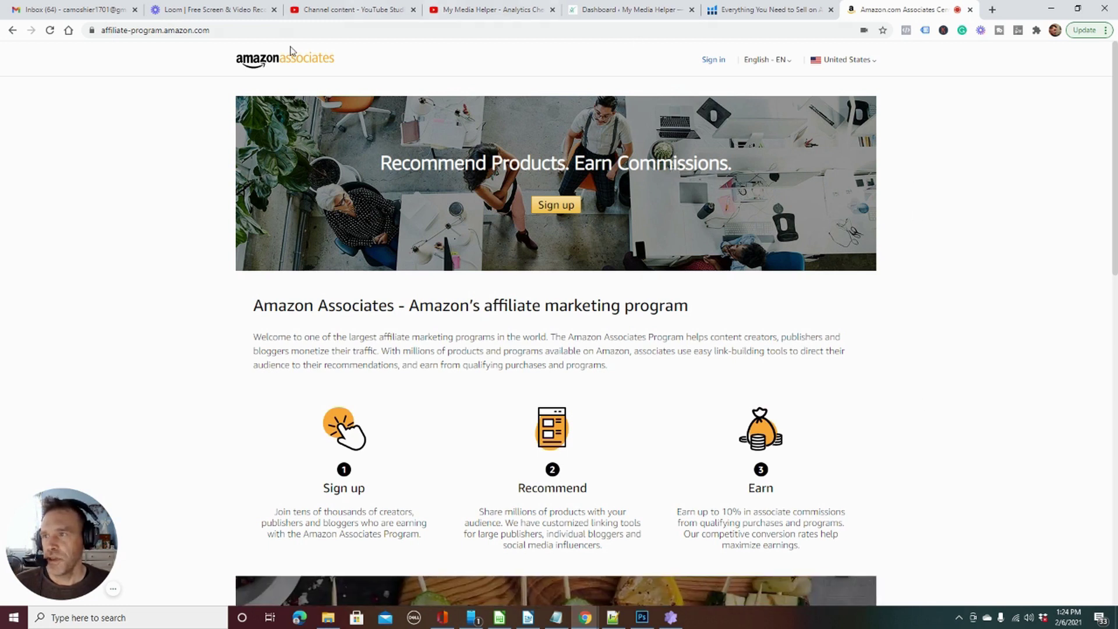
left_click(719, 63)
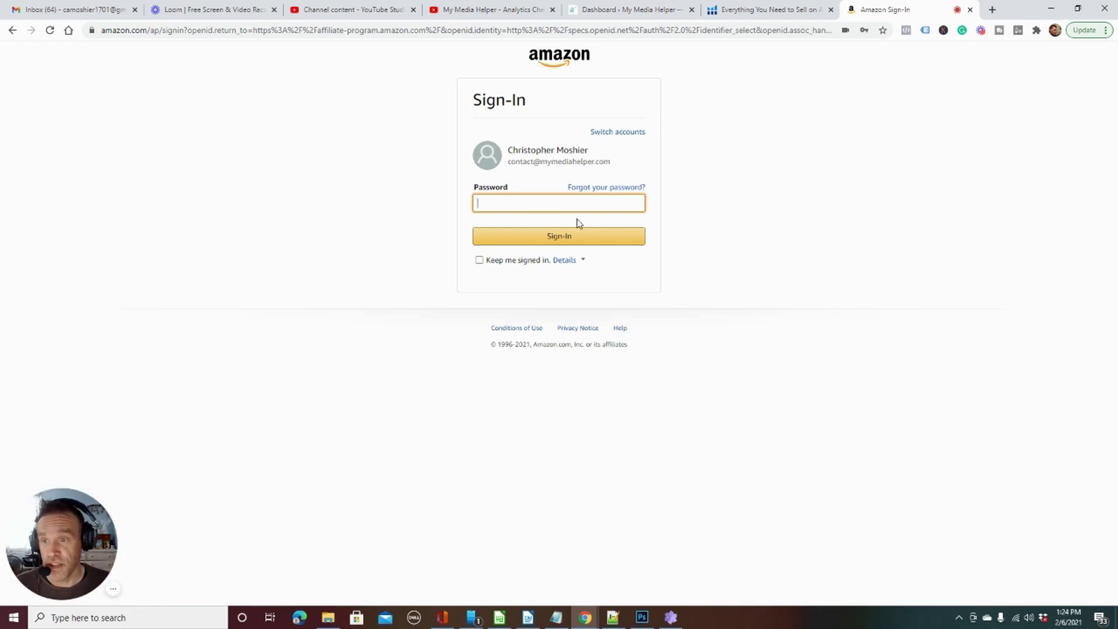
left_click(527, 202)
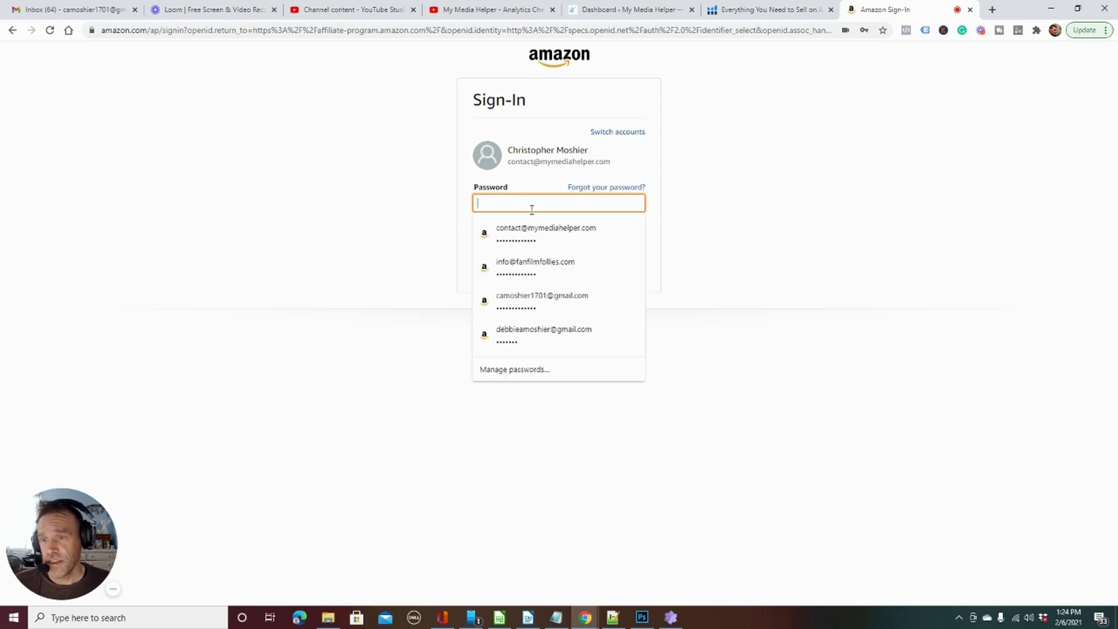
left_click(555, 245)
left_click(554, 236)
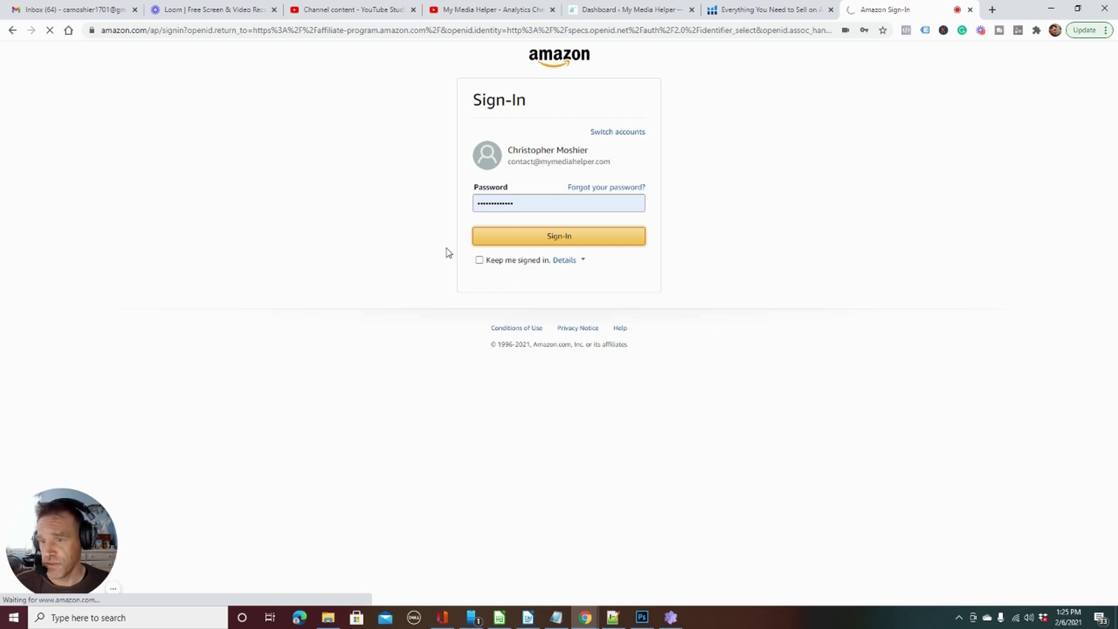
left_click(533, 241)
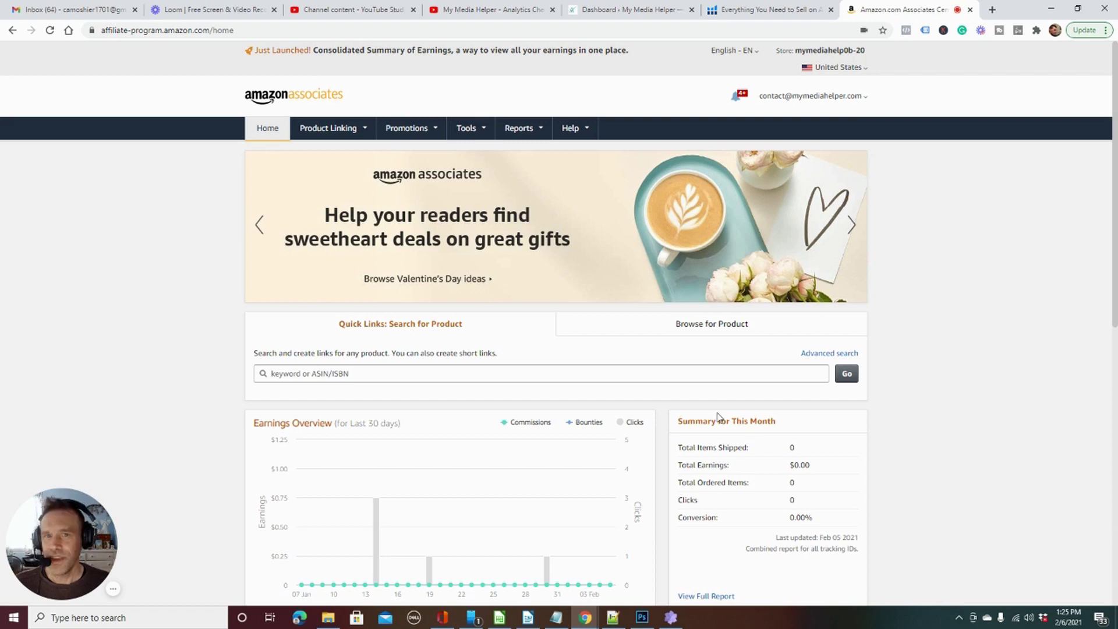
left_click(756, 12)
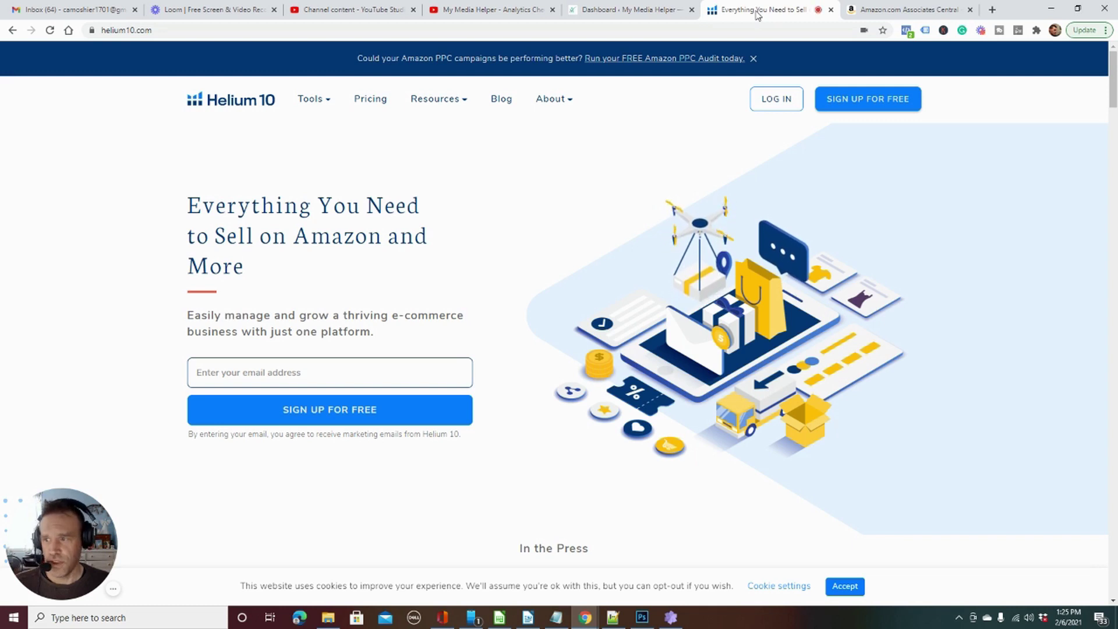
Begin creating a free Helium 10 account with SIGN UP FOR FREE.
left_click(864, 96)
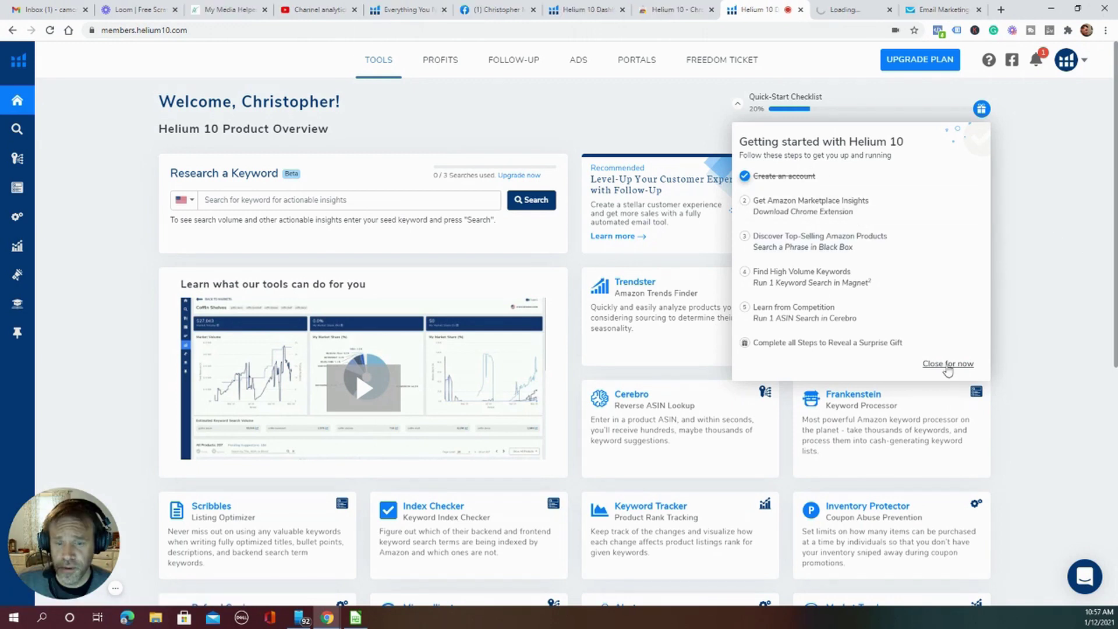
Dismiss the Quick-Start Checklist and reach the account profile page through the avatar menu.
left_click(948, 363)
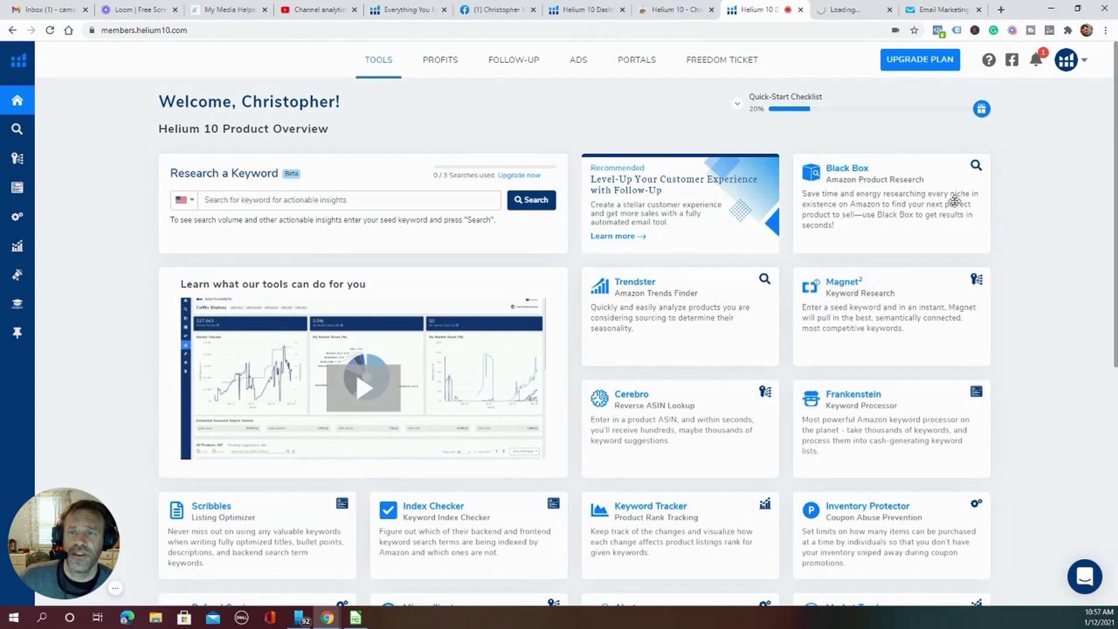
left_click(1070, 61)
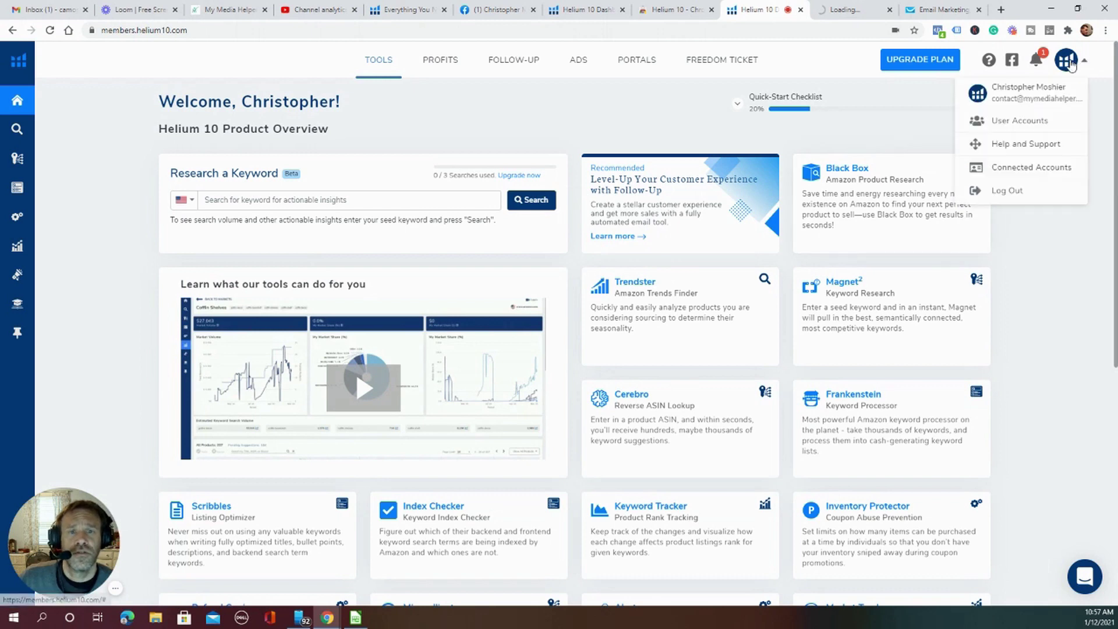
left_click(1054, 100)
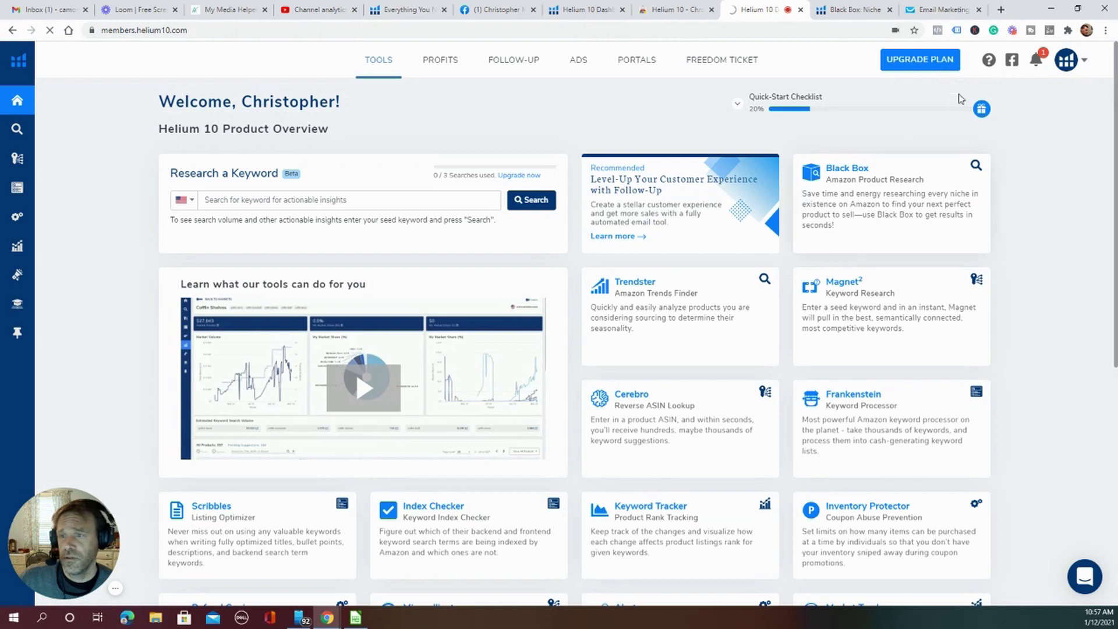
left_click(1085, 62)
left_click(1056, 100)
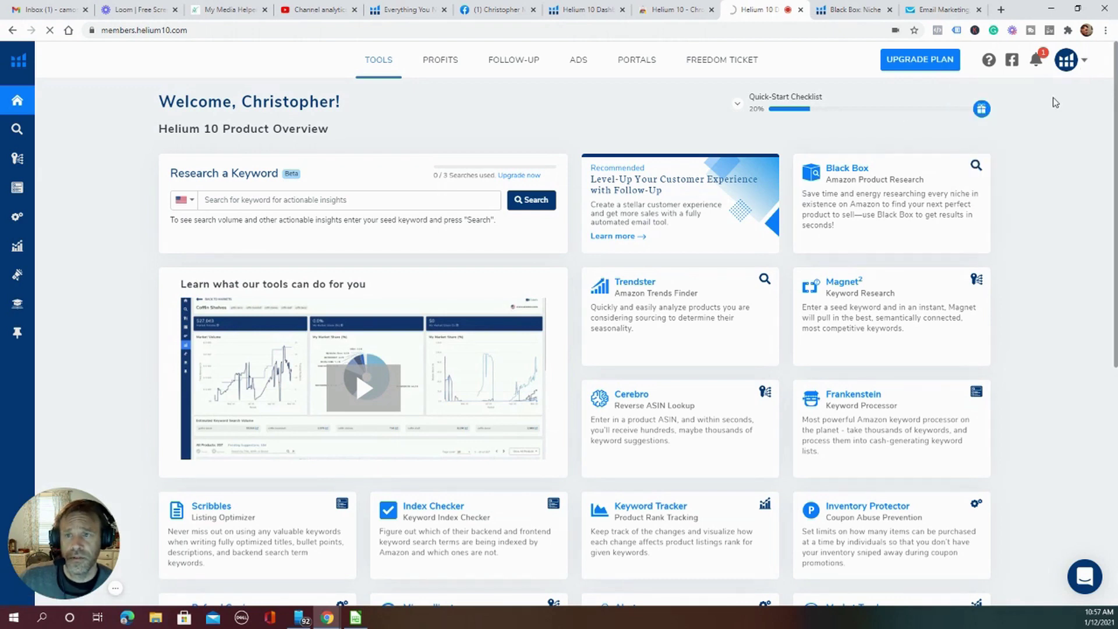
left_click(857, 8)
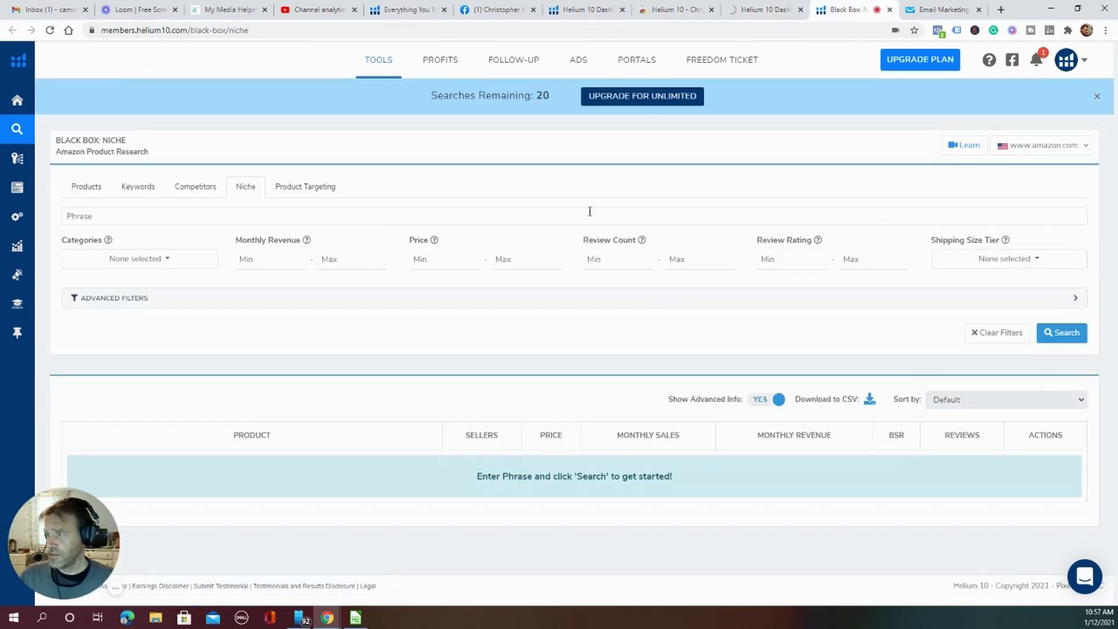
left_click(763, 9)
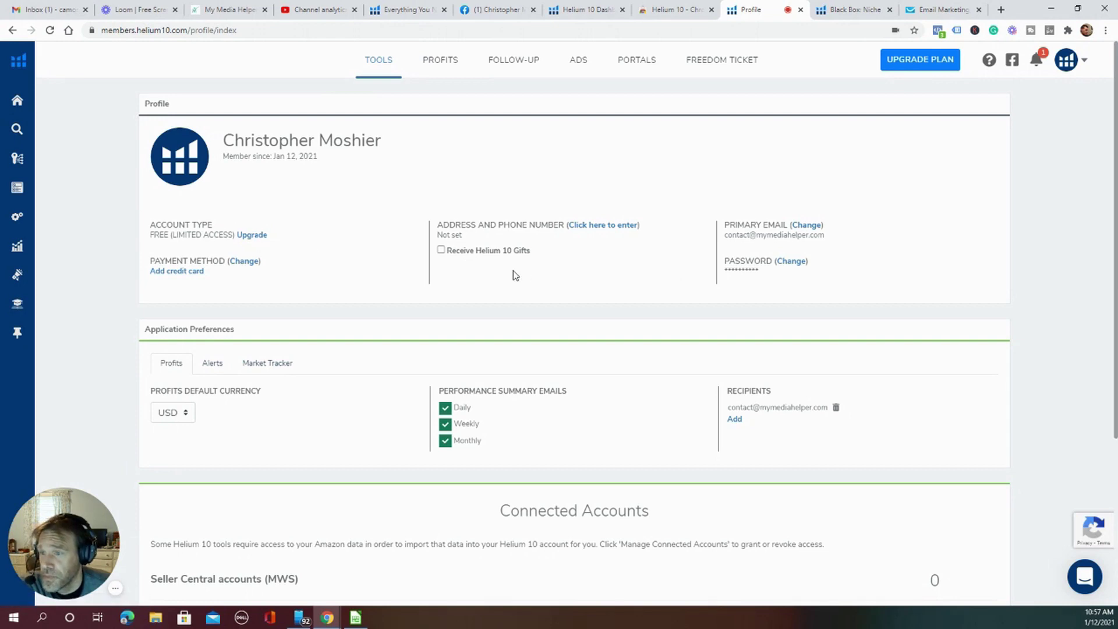
Save the profile's address and phone number and opt in to Receive Helium 10 Gifts.
left_click(611, 228)
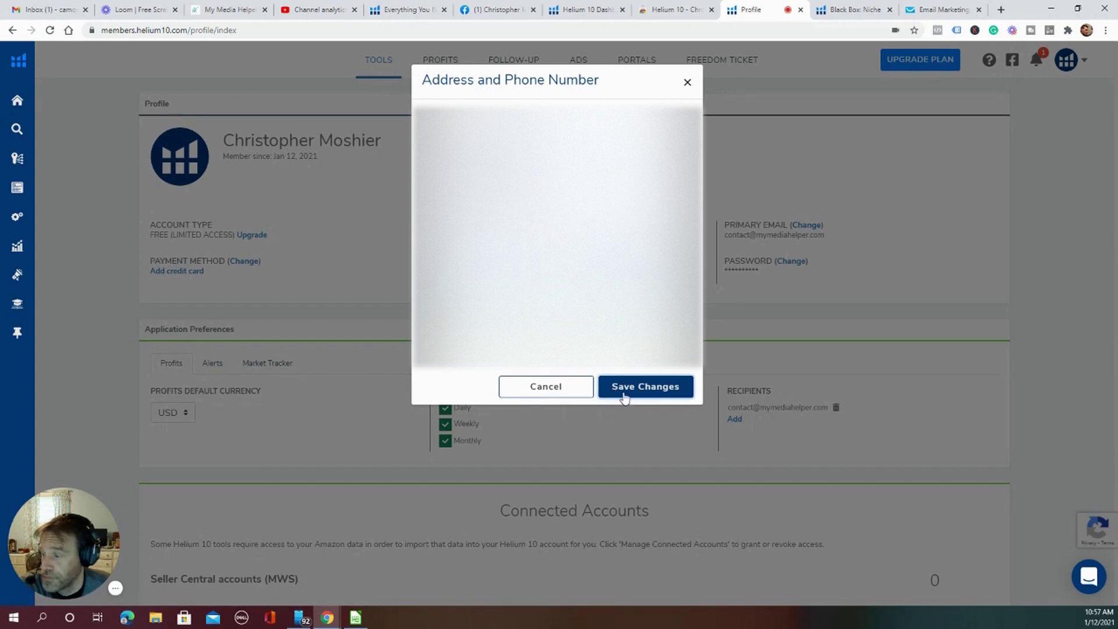
left_click(624, 397)
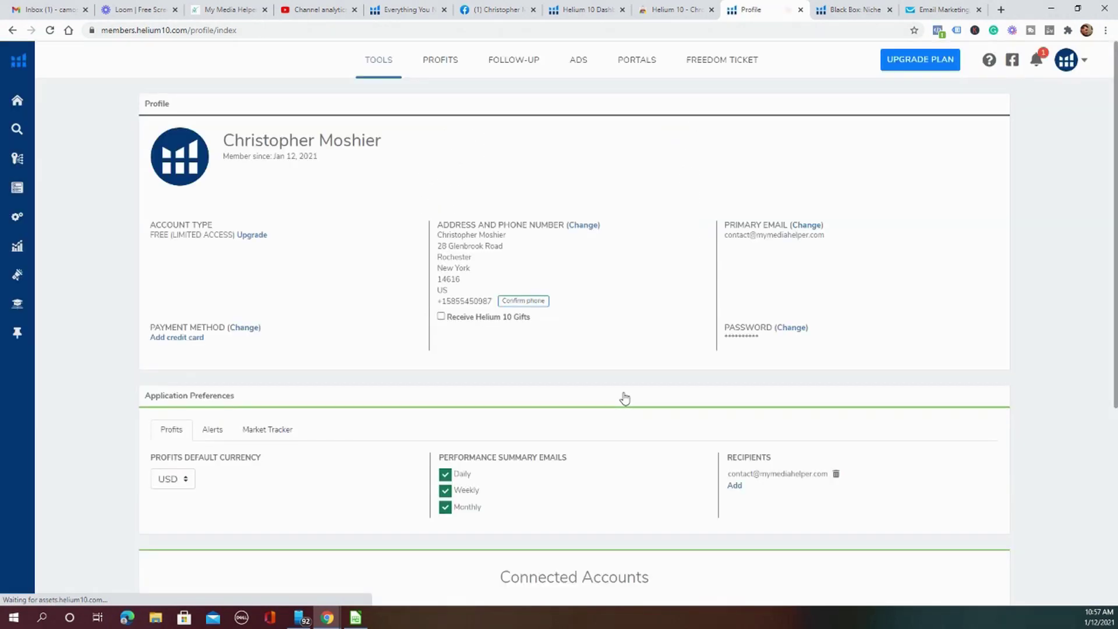
left_click(441, 317)
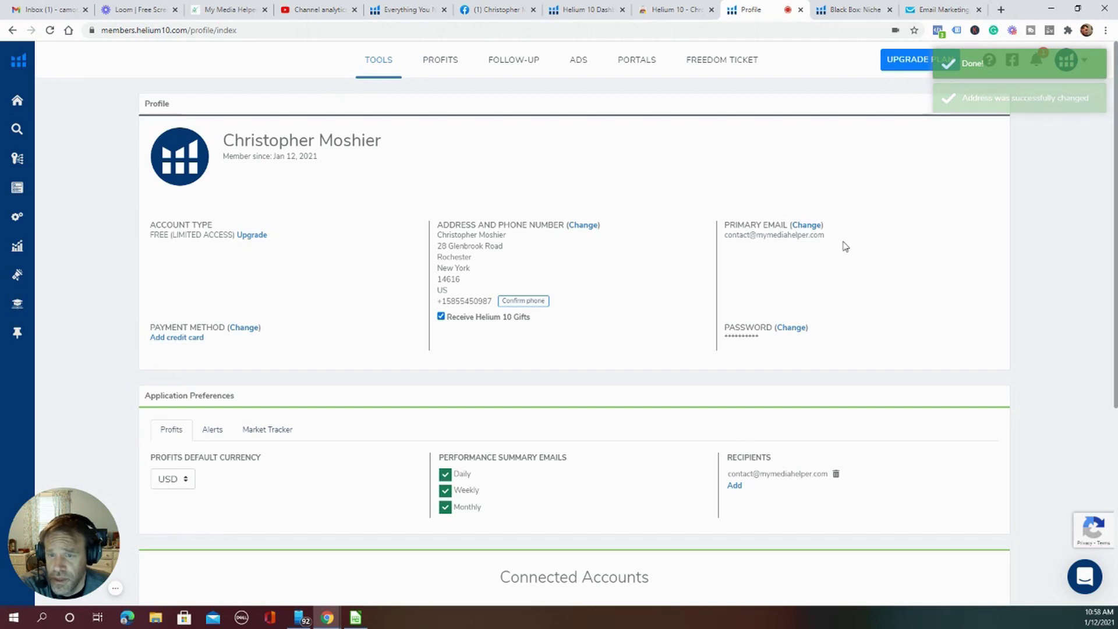
Look through the alert, Market Tracker and profits preference sections.
scroll(221, 308, "down", 4)
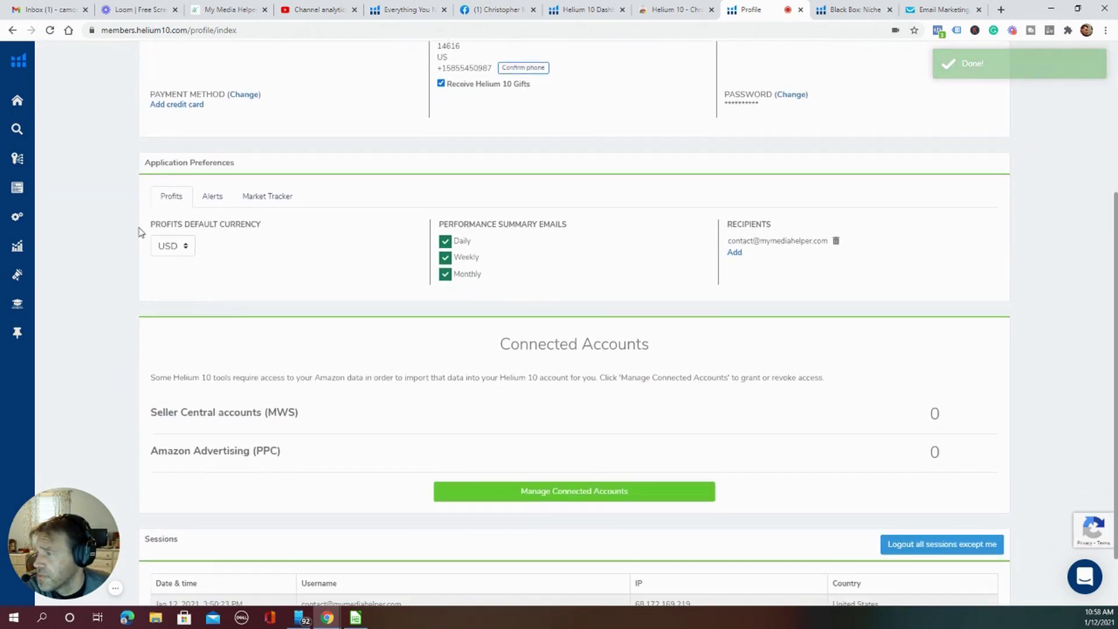
left_click(219, 197)
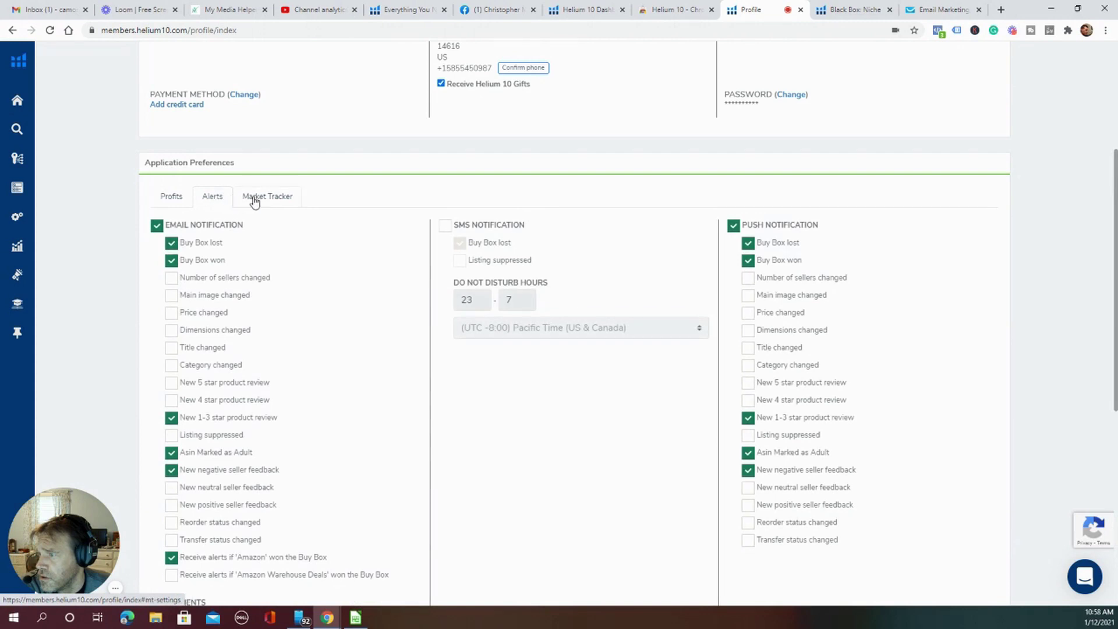
left_click(256, 202)
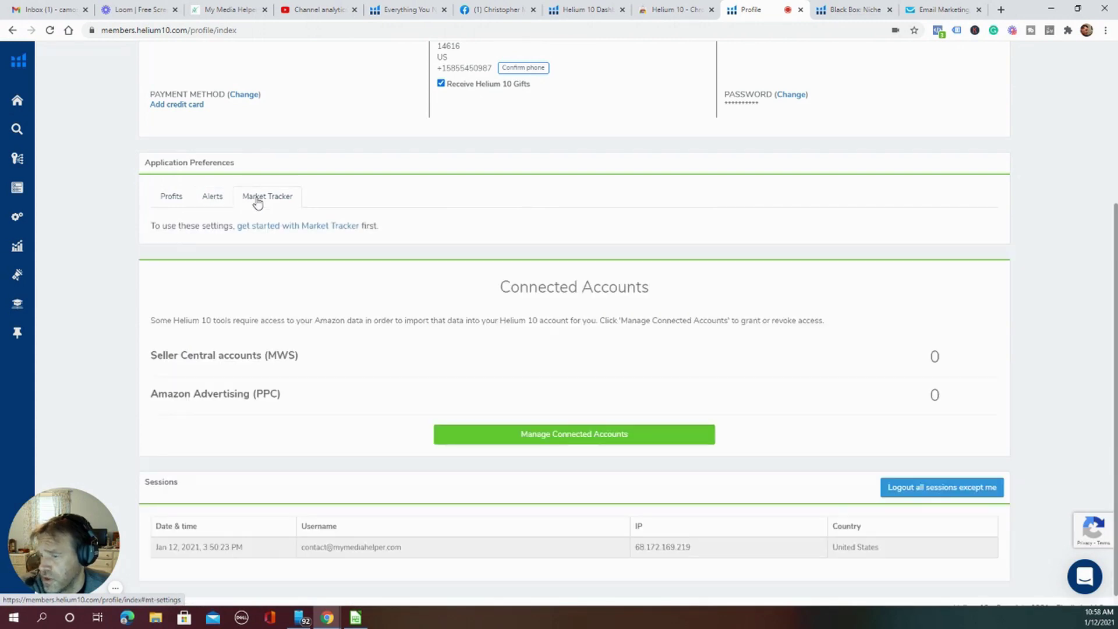
left_click(173, 198)
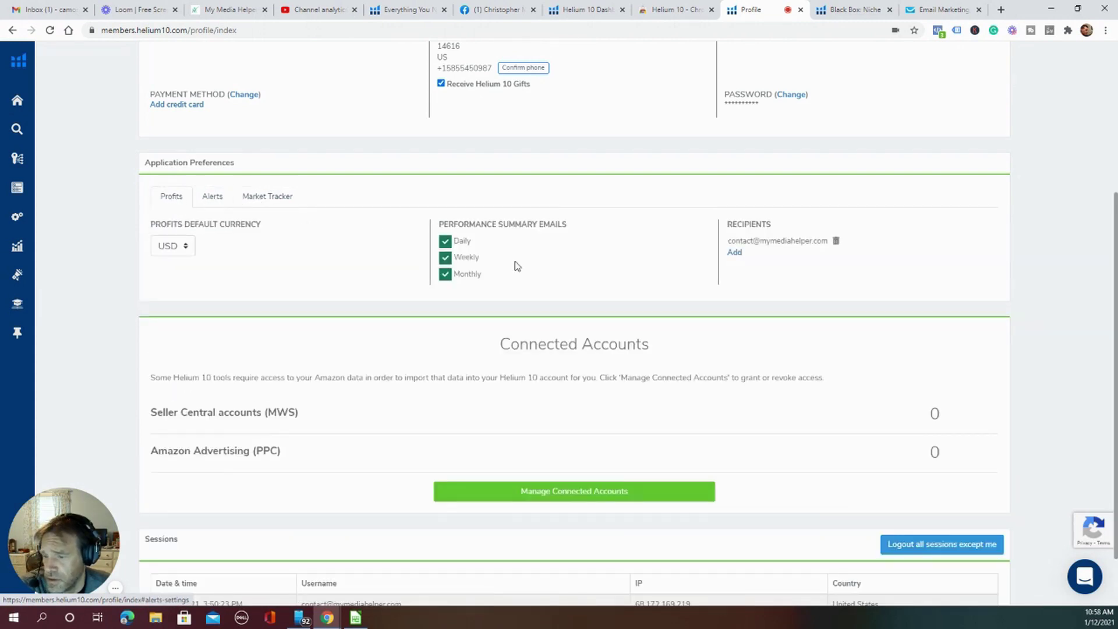
scroll(516, 265, "down", 1)
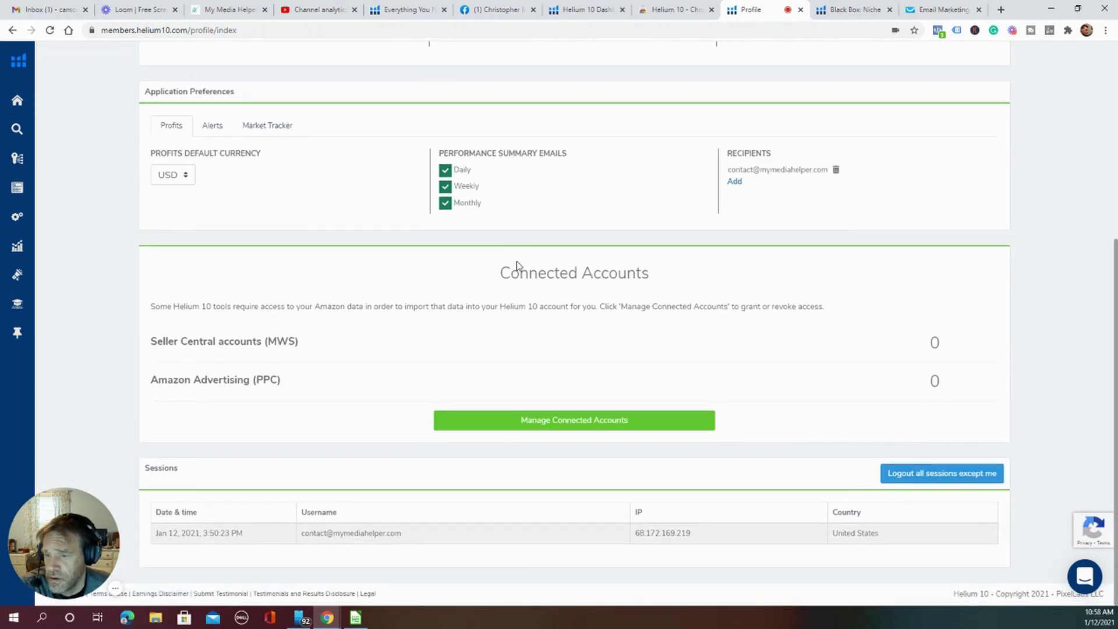
Start connecting a Seller Central account with alias 'My Media Helpe' in North America.
left_click(568, 422)
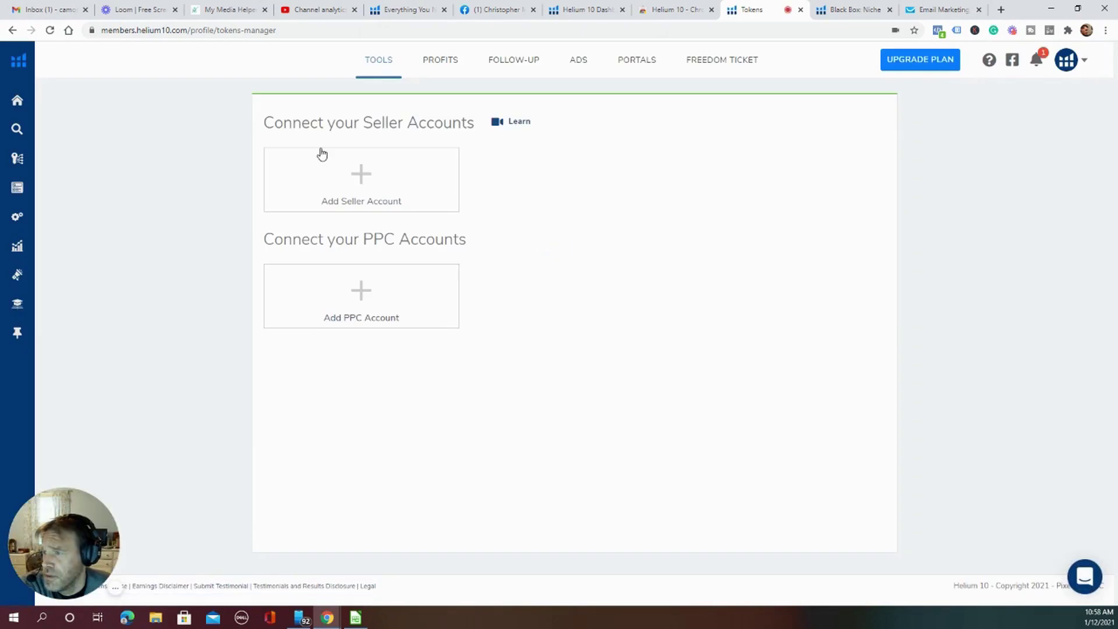
left_click(359, 180)
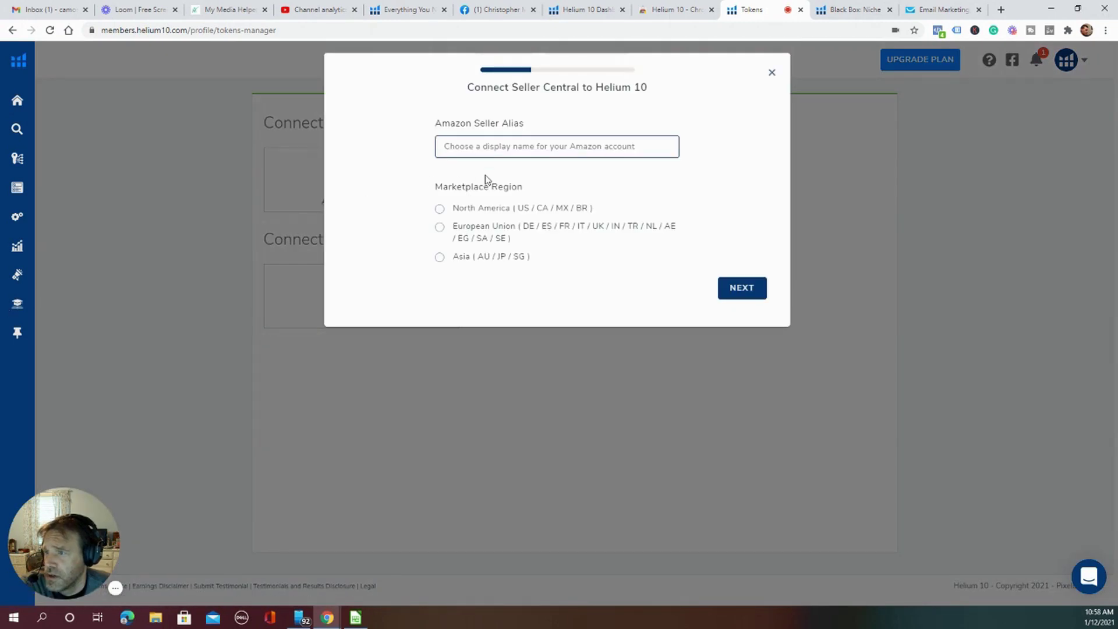
left_click(491, 152)
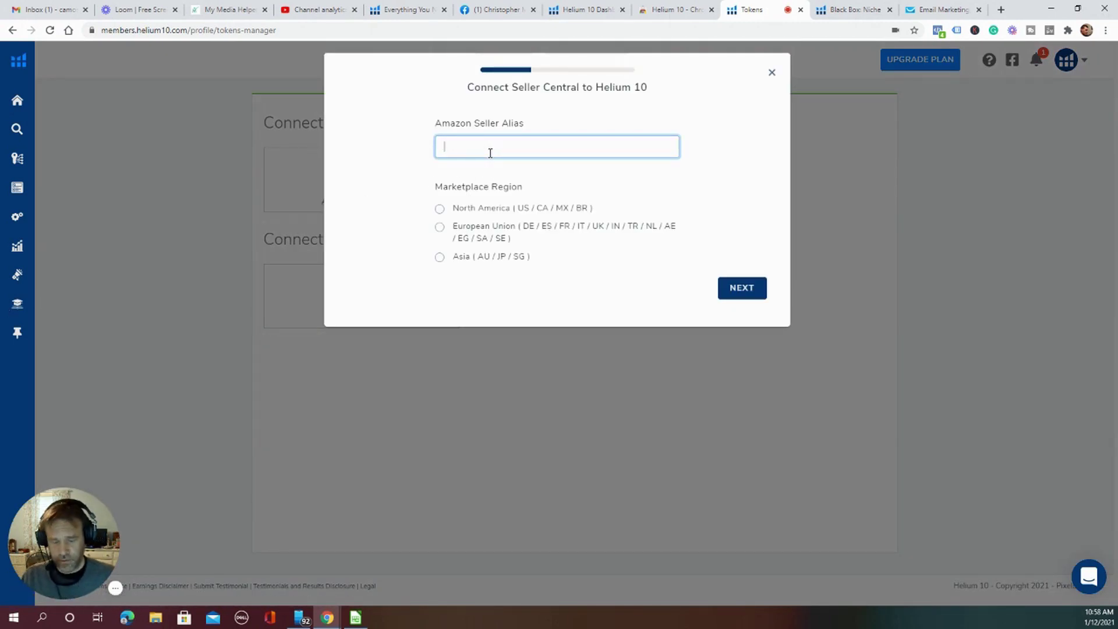
type("My Media")
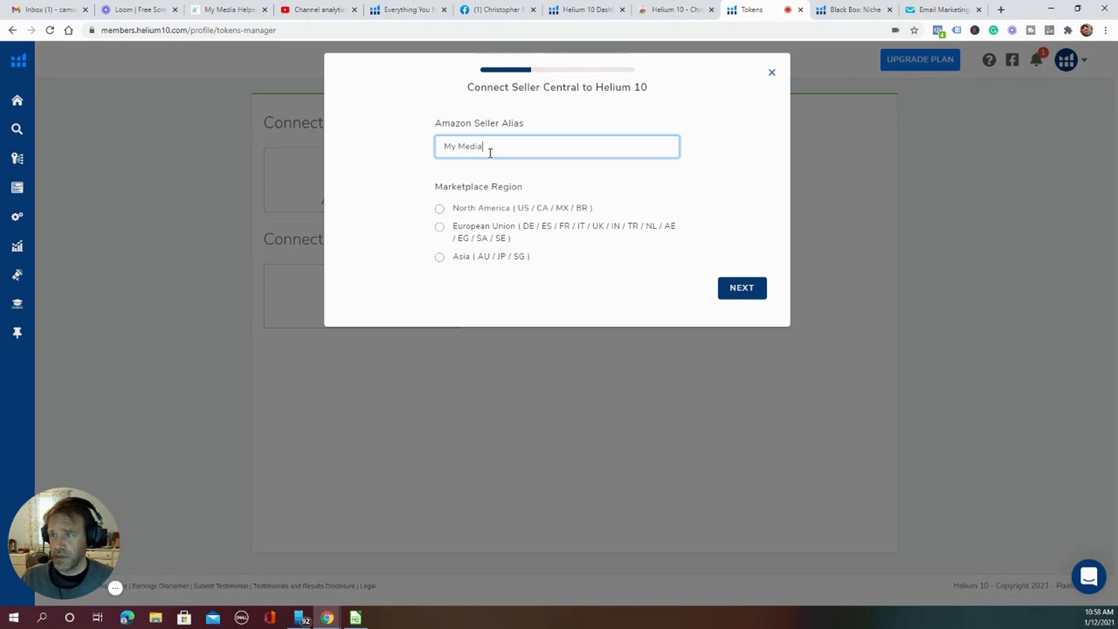
type(" Helper")
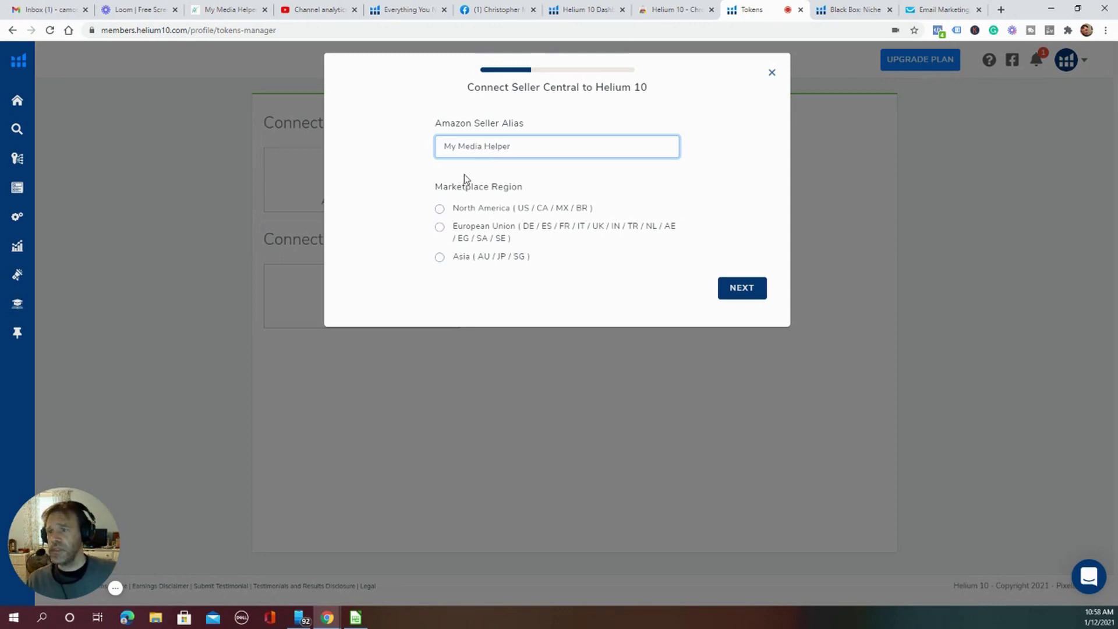
left_click(440, 209)
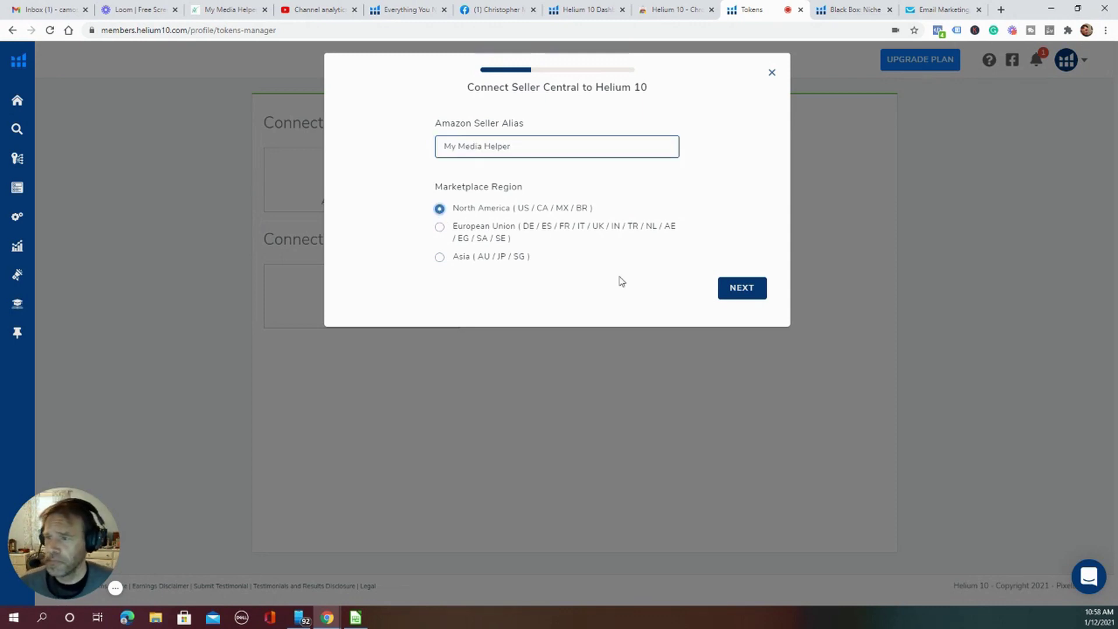
Continue to the MWS registration step and launch Seller Central in a new tab.
left_click(741, 294)
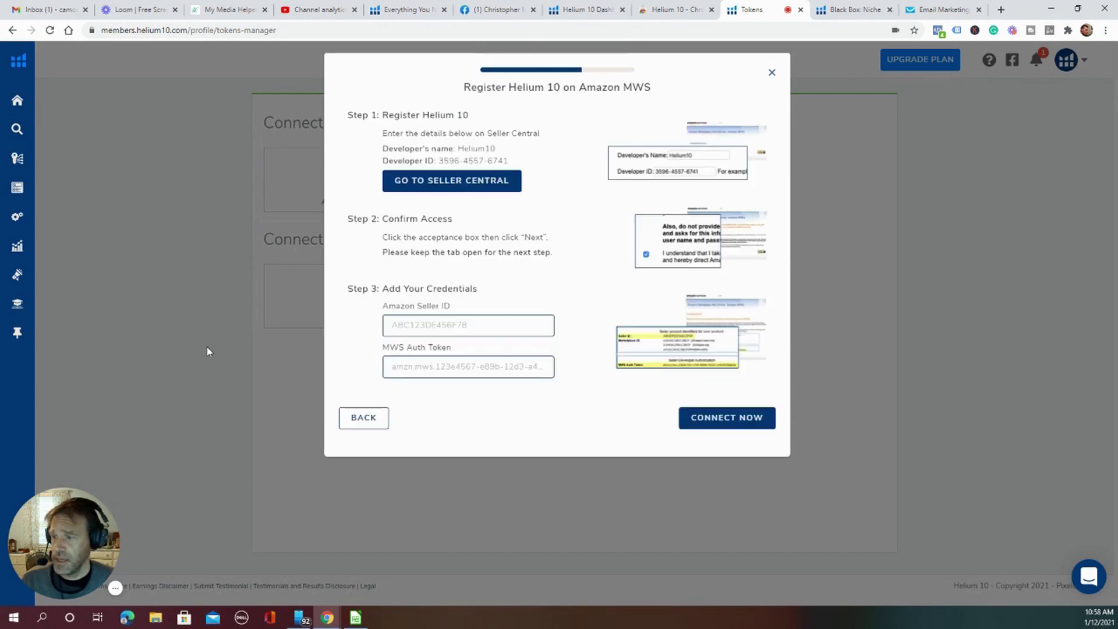
left_click(450, 329)
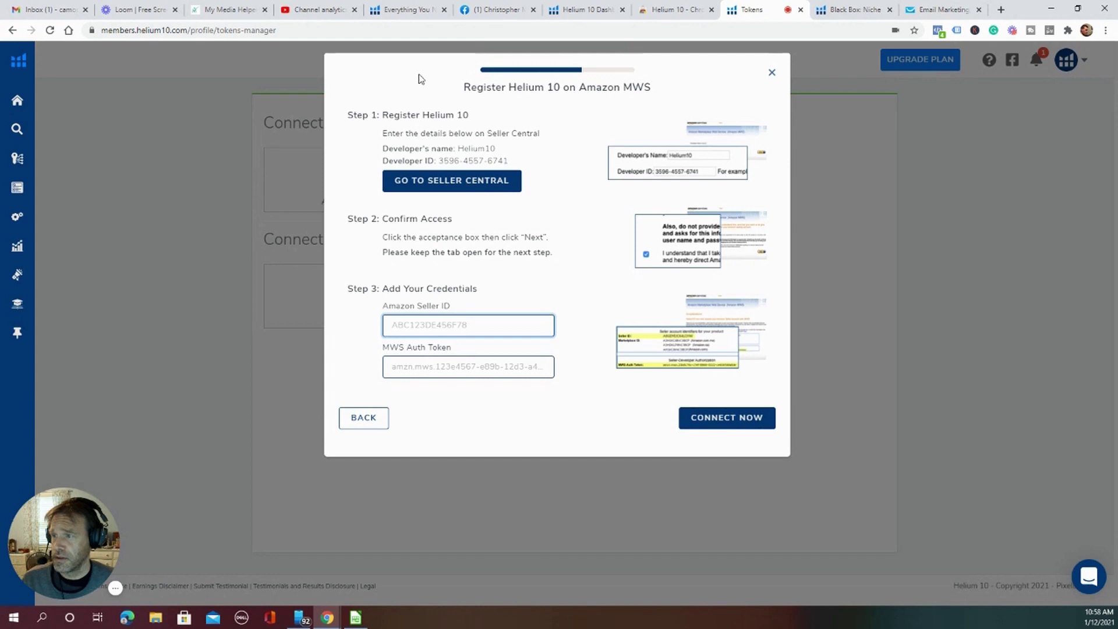
left_click(460, 182)
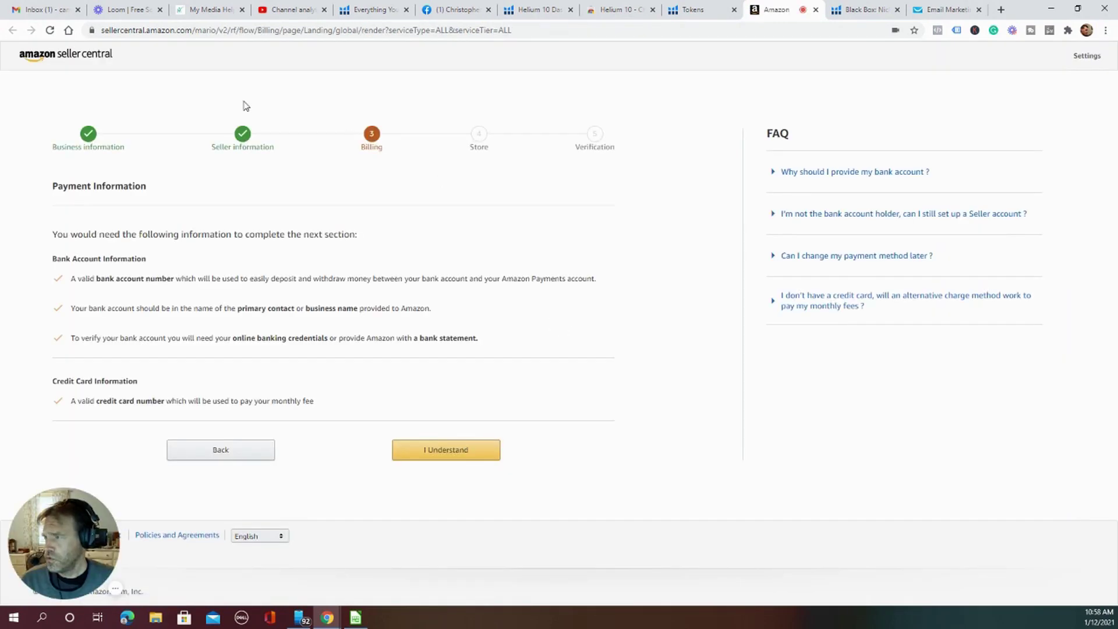
Go back from the Payment Information page, reloading it in between.
left_click(250, 457)
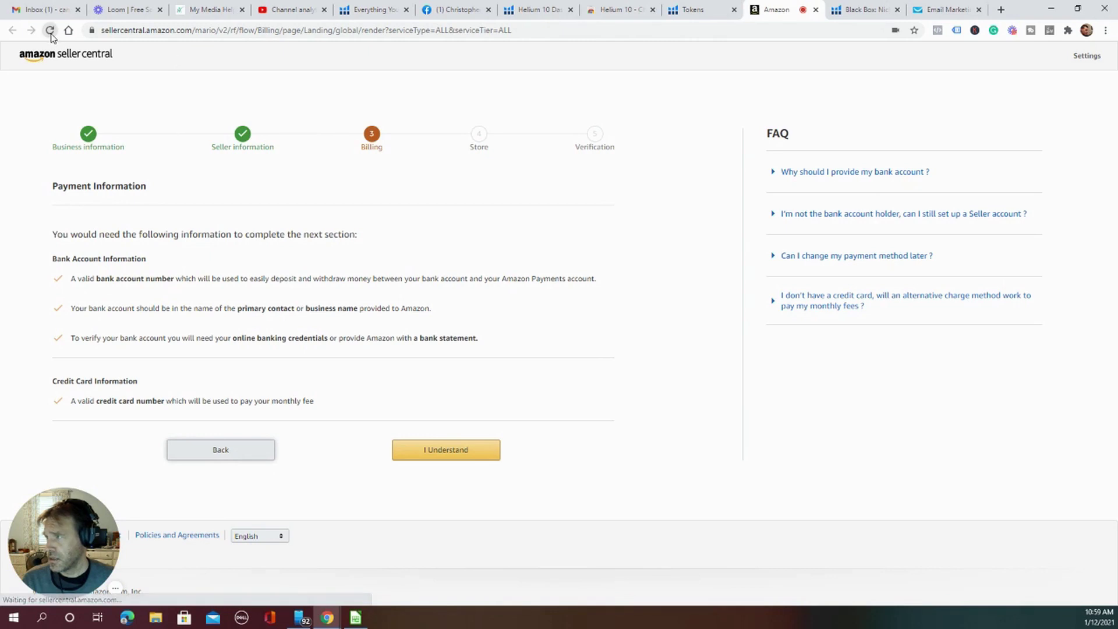
left_click(50, 30)
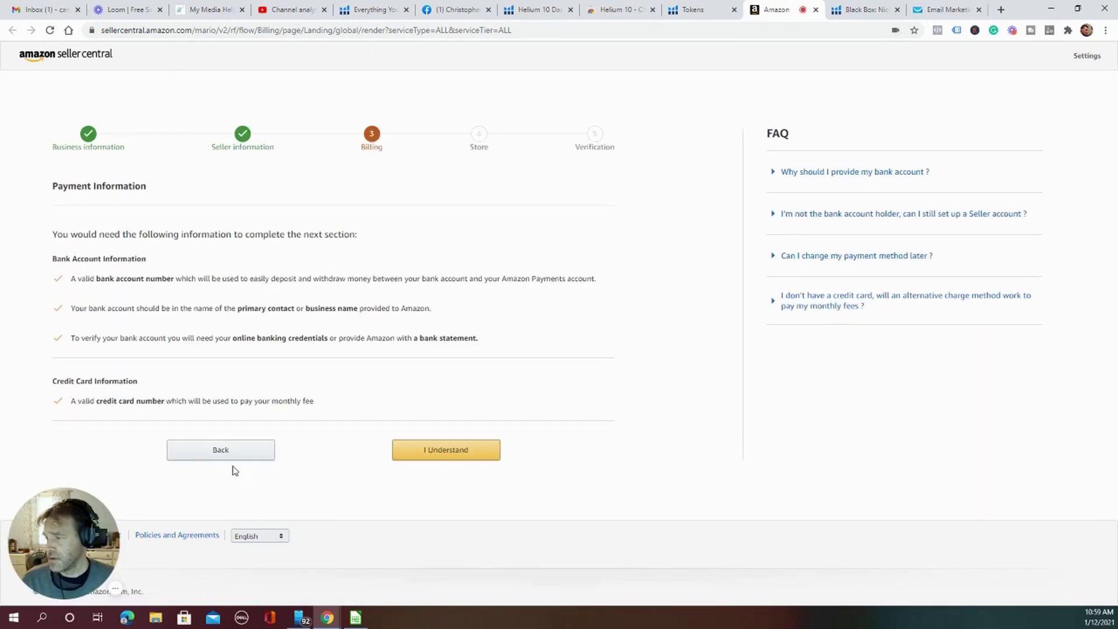
left_click(218, 449)
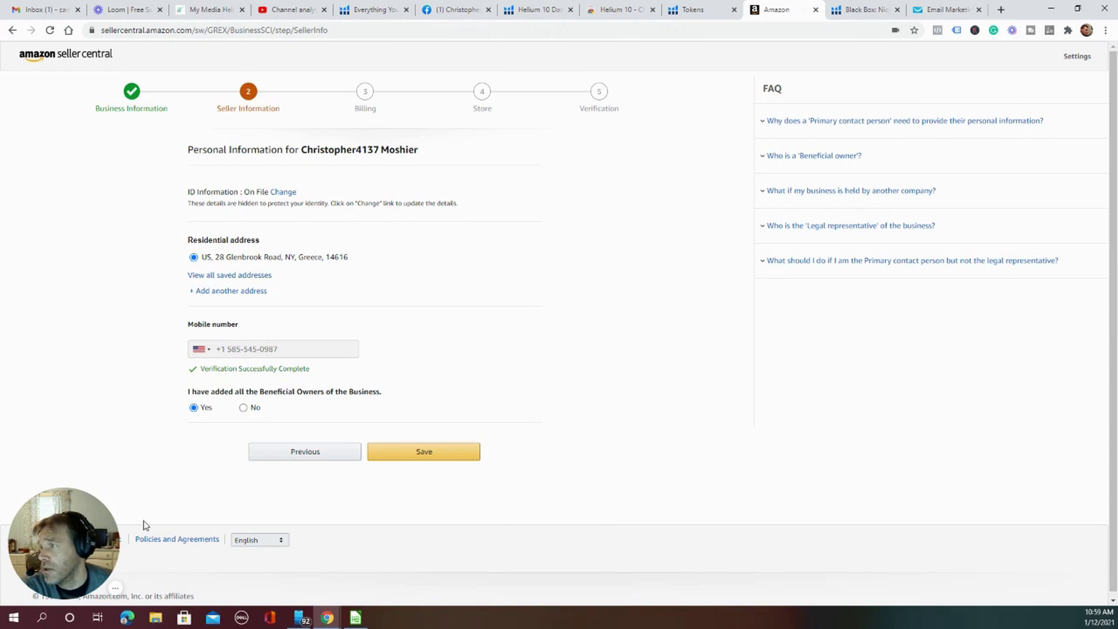
Return to the business information step and inspect the company registration number and business name.
left_click(306, 455)
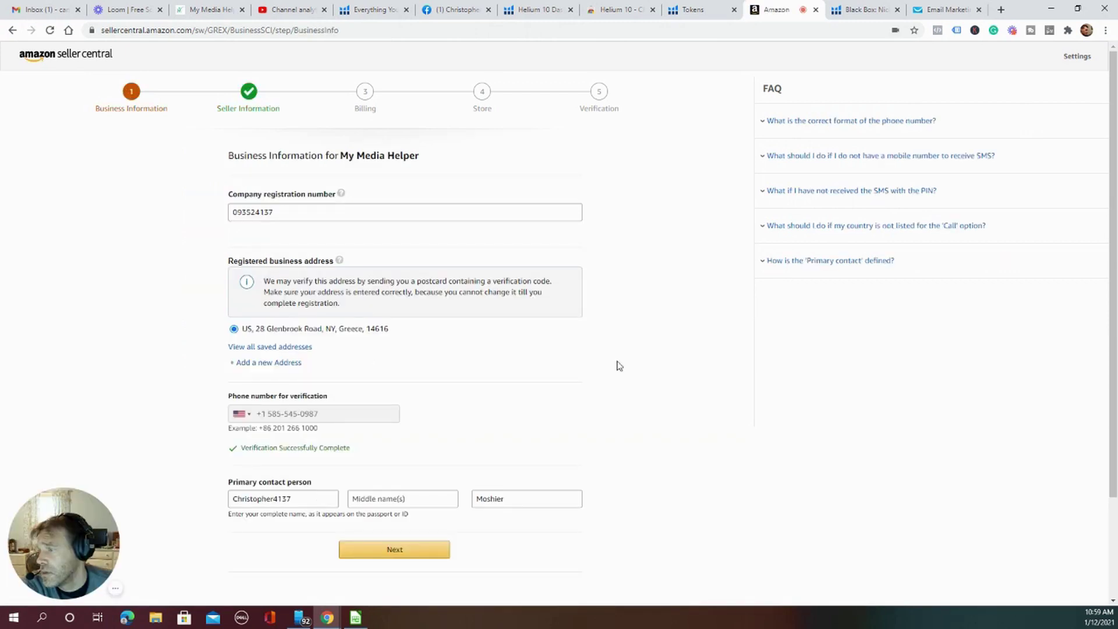
double_click(310, 210)
left_click(164, 153)
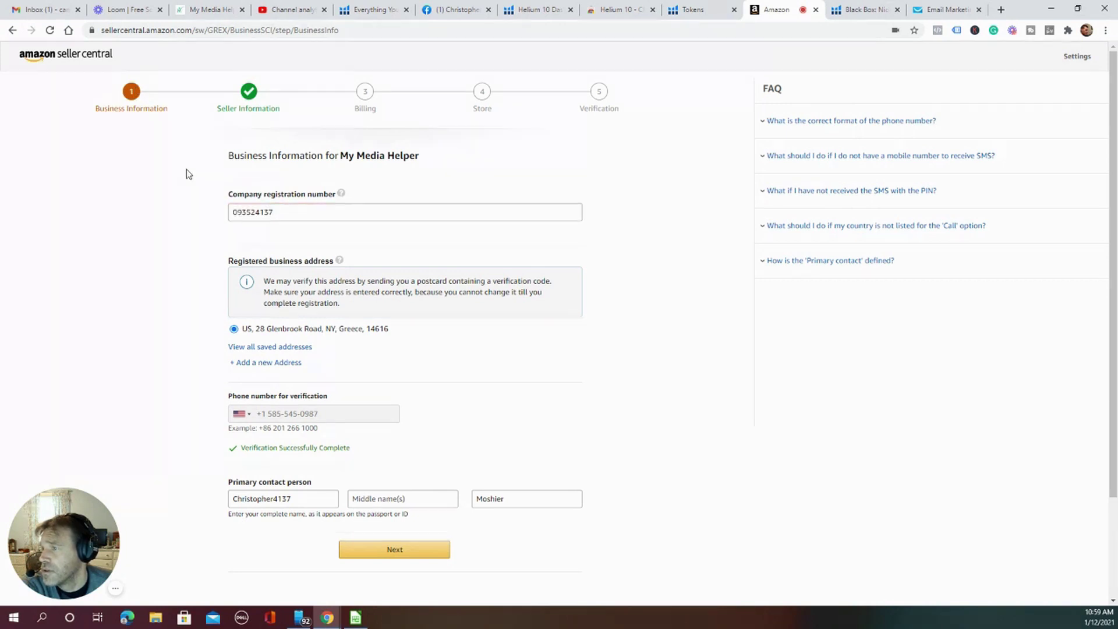
double_click(326, 213)
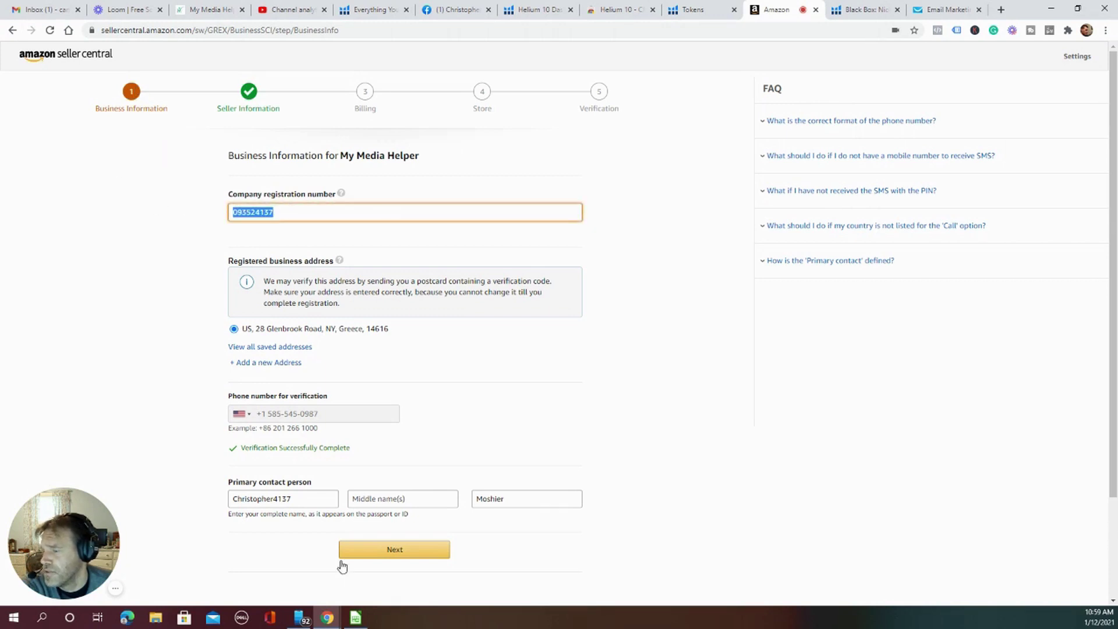
left_click(51, 31)
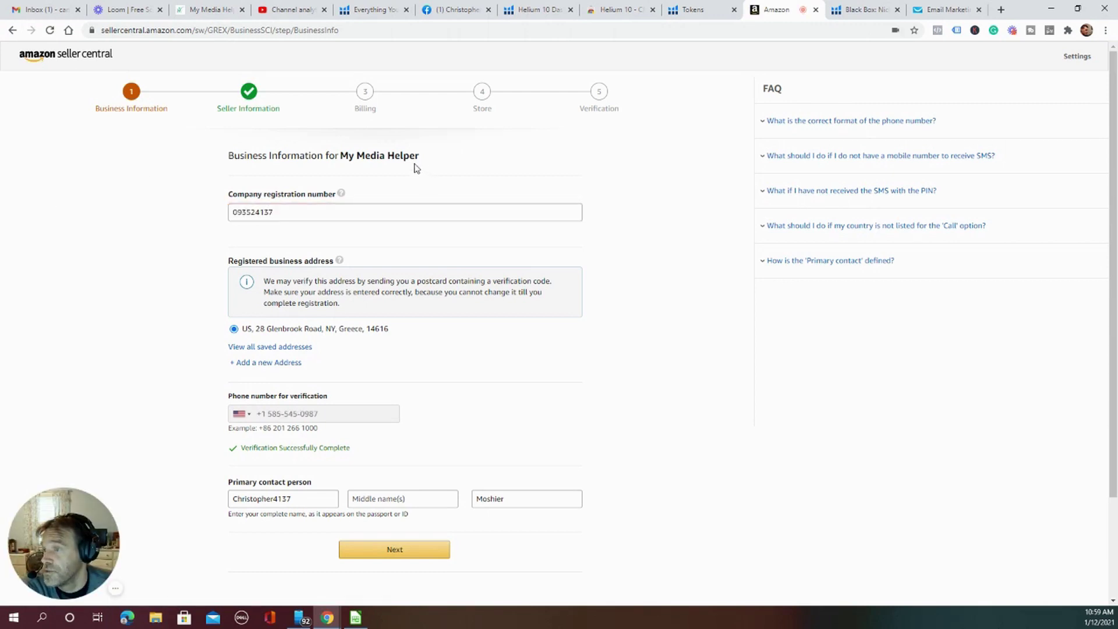
left_click_drag(415, 166, 342, 156)
double_click(309, 214)
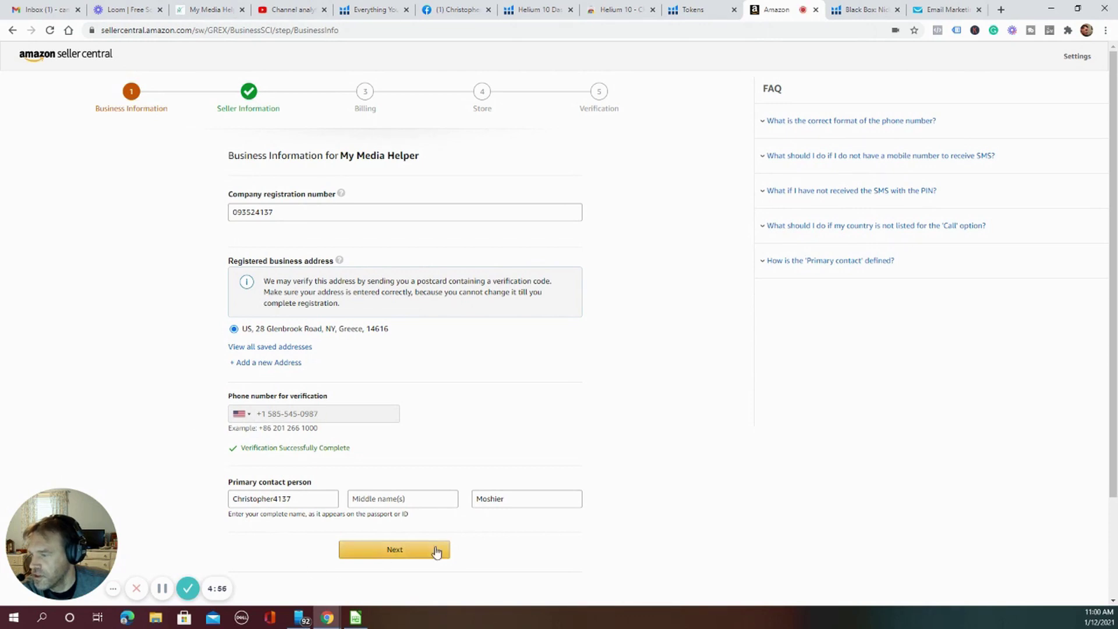
Strip the stray digits from the contact's first name using the saved full name, then save.
left_click(317, 499)
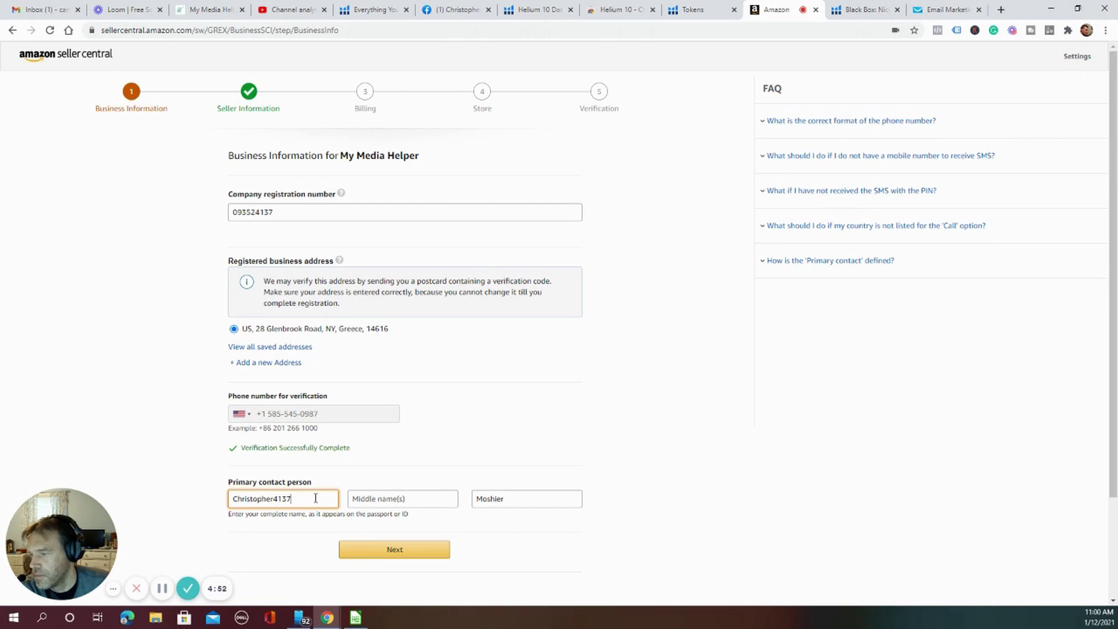
key("BackSpace")
key("BackSpace")
key("BackSpace")
left_click(287, 526)
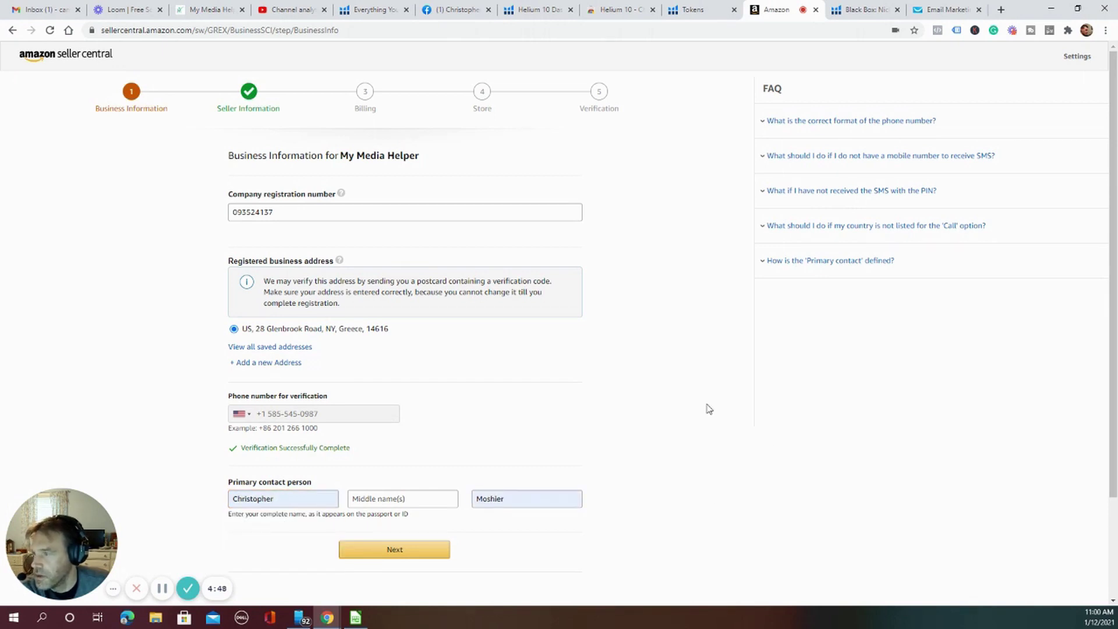
left_click(370, 550)
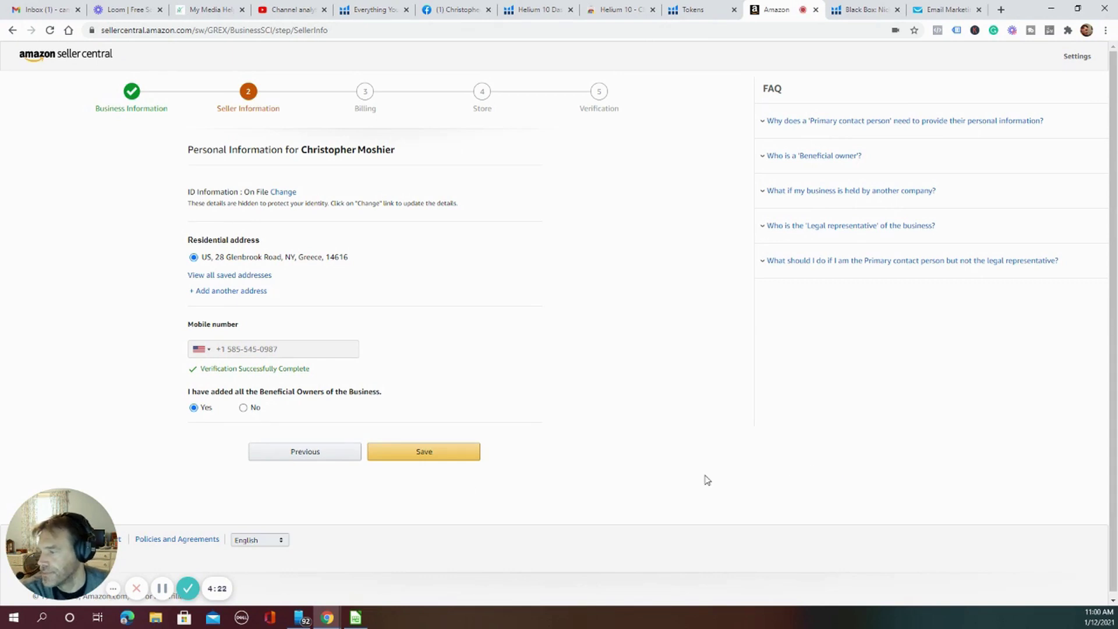
left_click(425, 454)
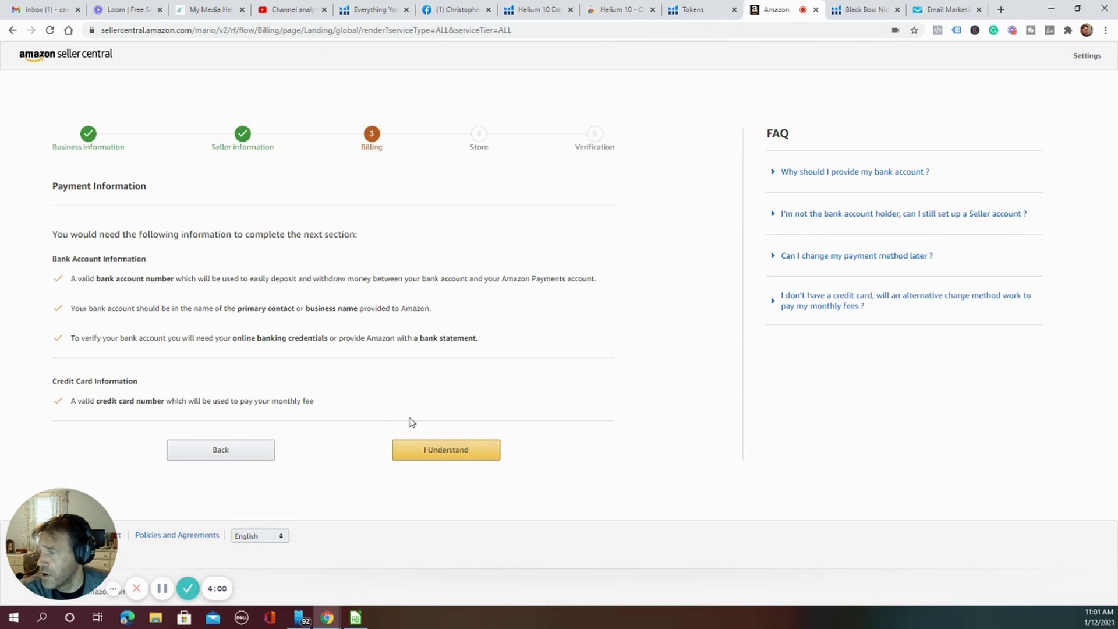
Acknowledge the billing requirements and select JPMorgan Chase as the financial institution.
left_click(449, 446)
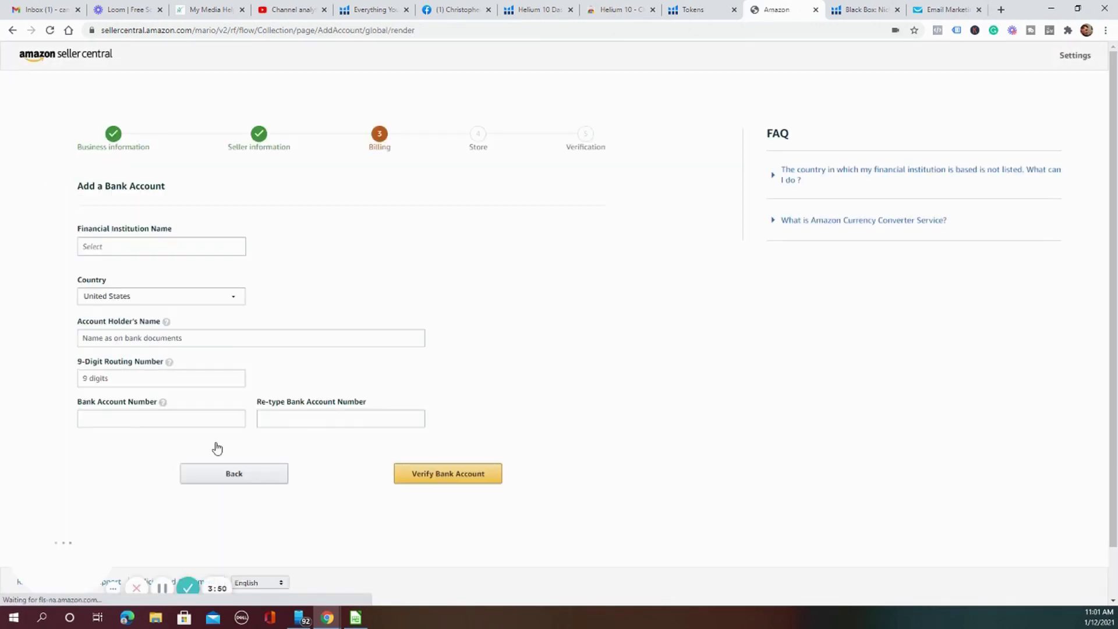
scroll(175, 278, "down", 1)
left_click(134, 192)
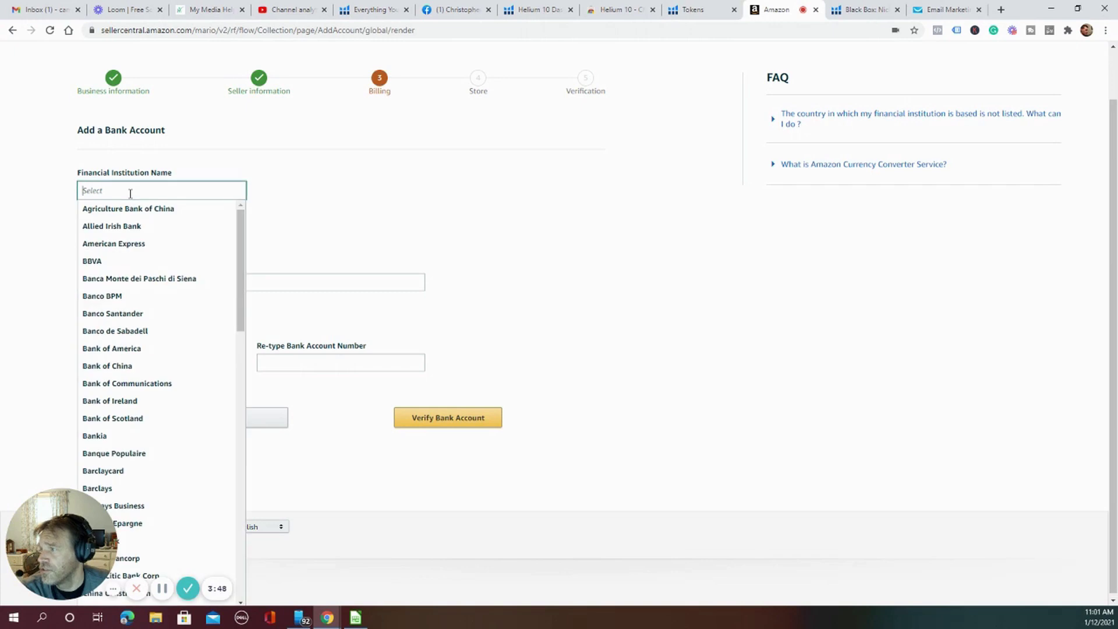
type("Cha")
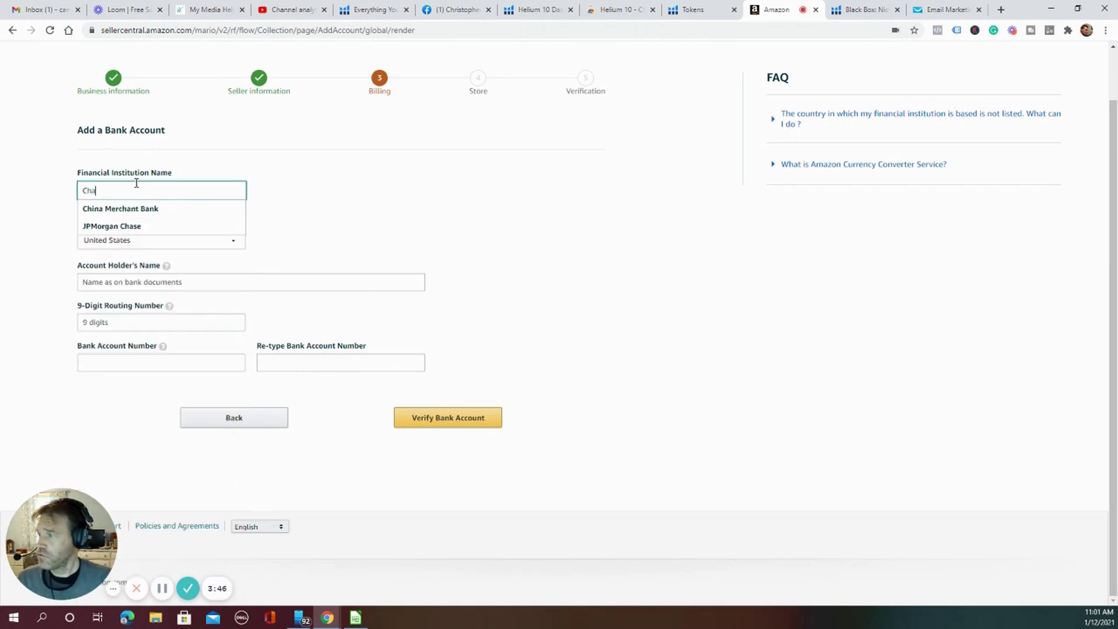
type("s")
left_click(145, 210)
Fill in the account holder's name from the saved autofill suggestion.
left_click(212, 283)
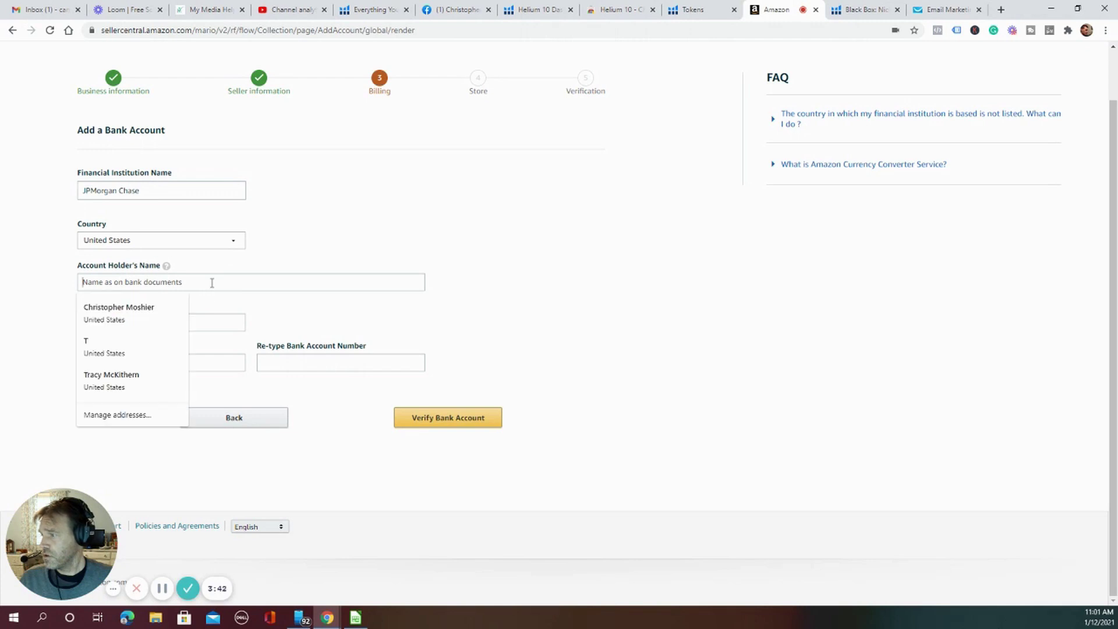
left_click(111, 313)
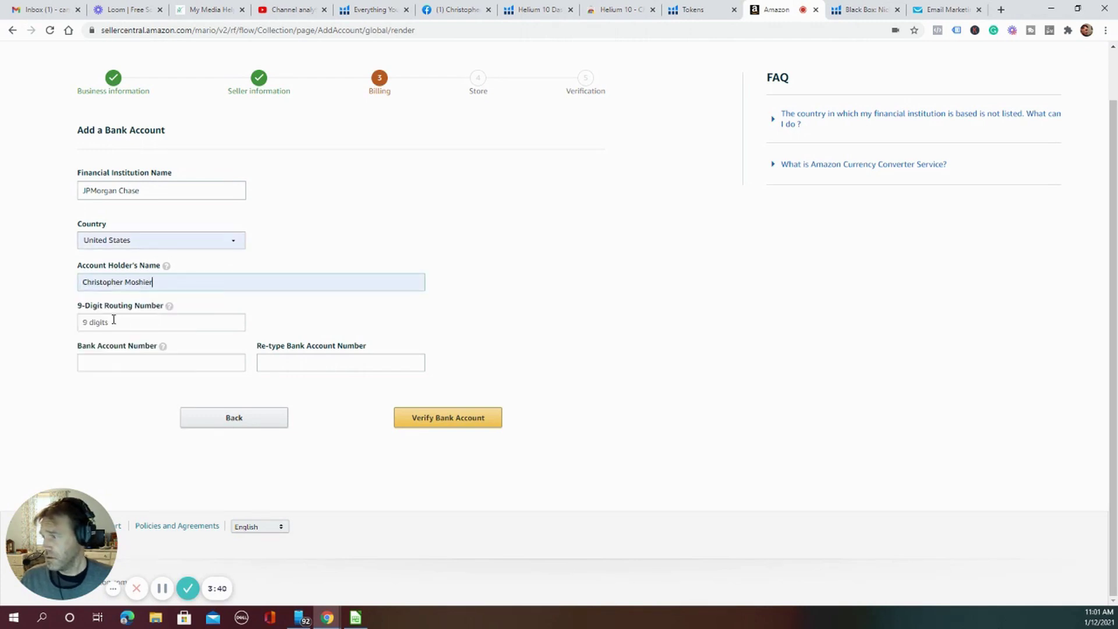
left_click(118, 324)
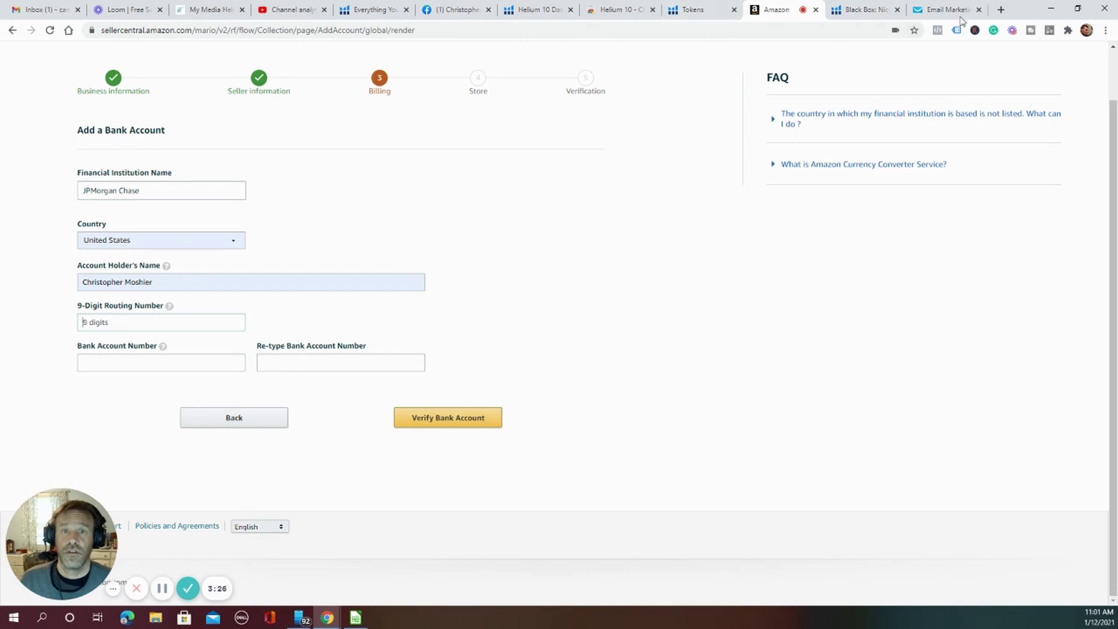
left_click(1001, 9)
Search Google for the Chase routing number and copy Arizona's 122100024.
left_click(464, 272)
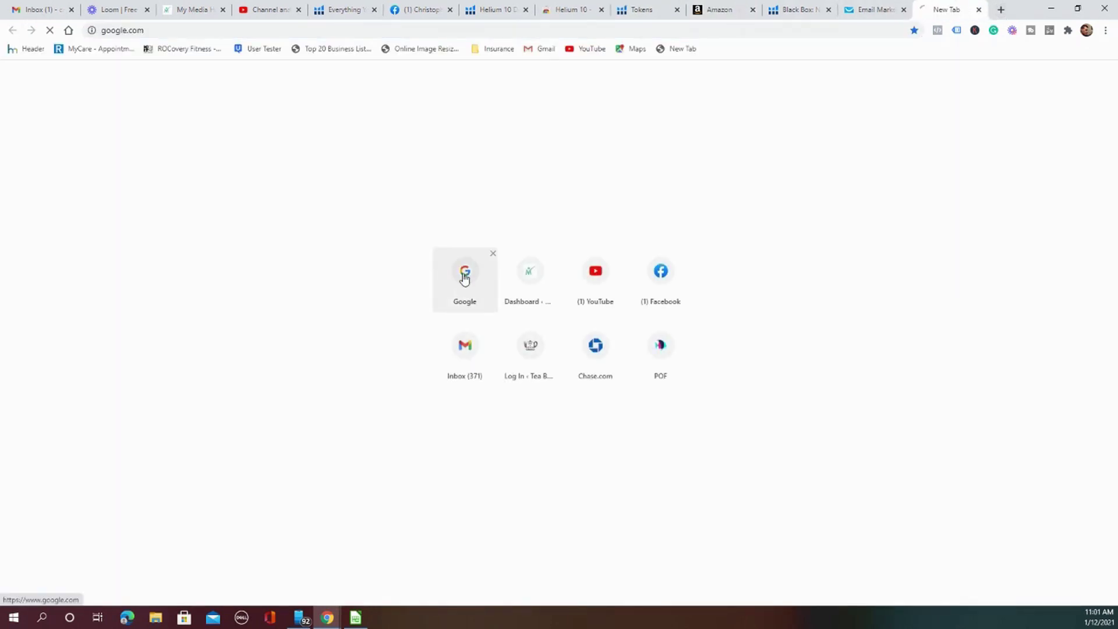
left_click(441, 240)
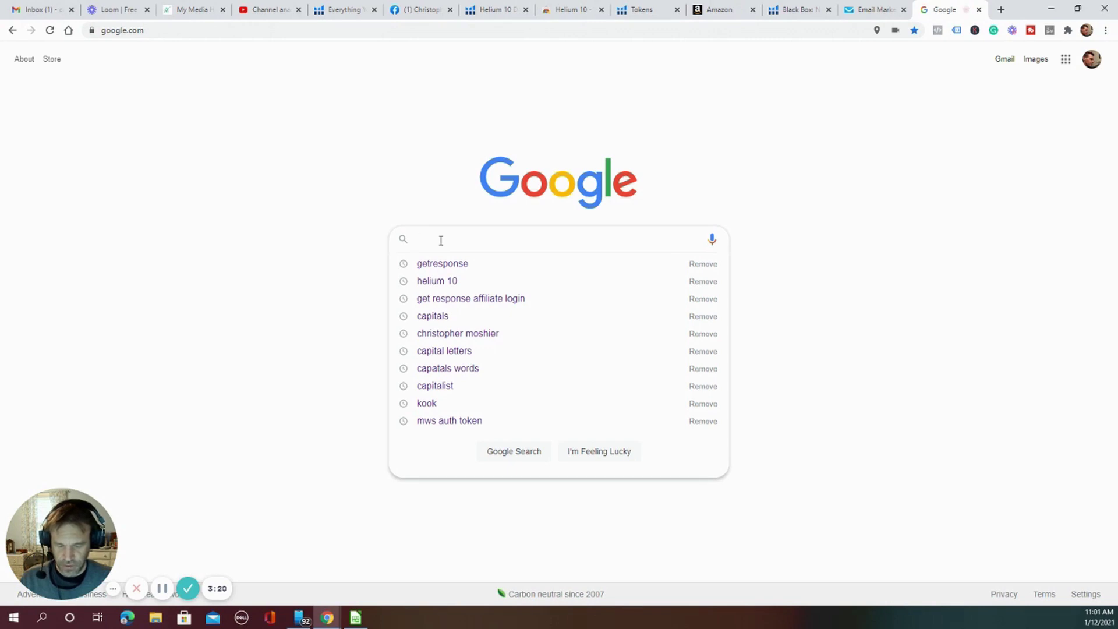
type("chase arizona routing number")
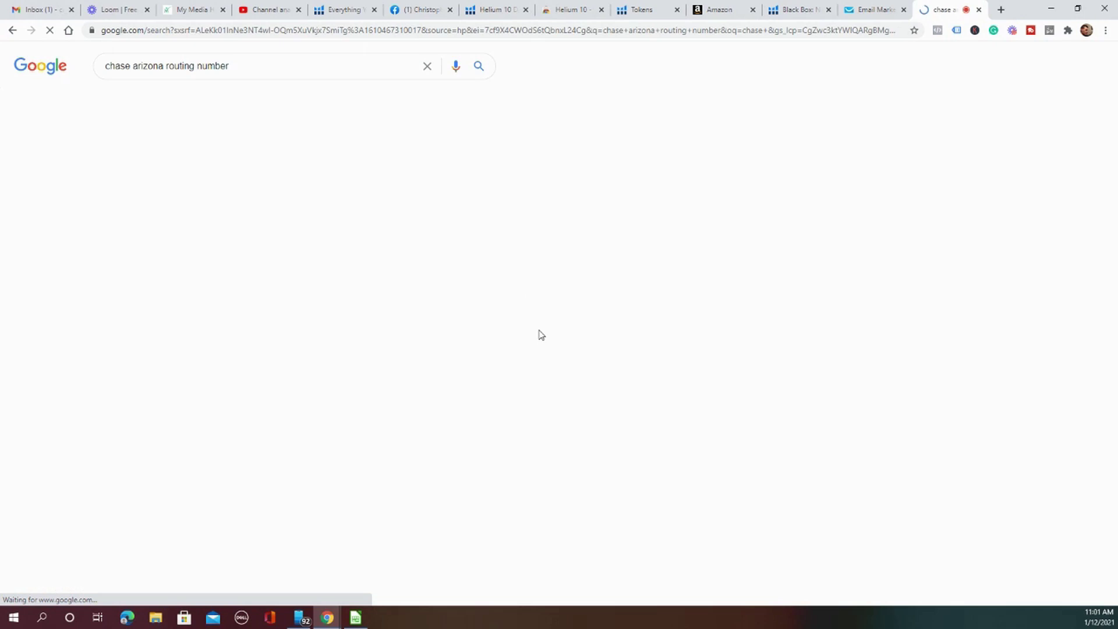
left_click_drag(207, 162, 126, 163)
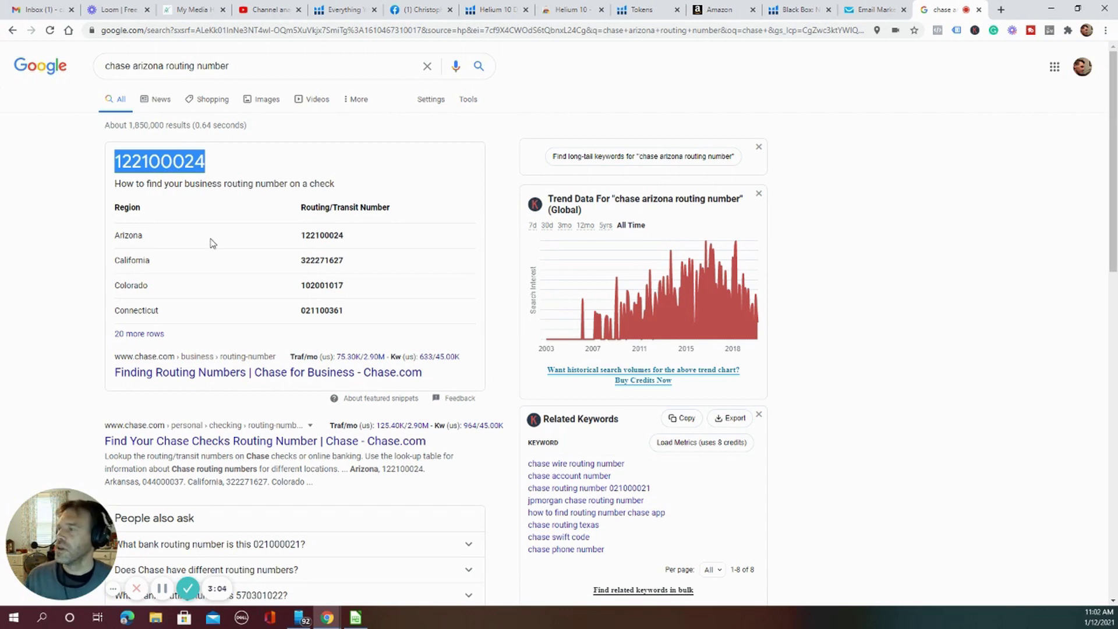
right_click(154, 164)
left_click(174, 176)
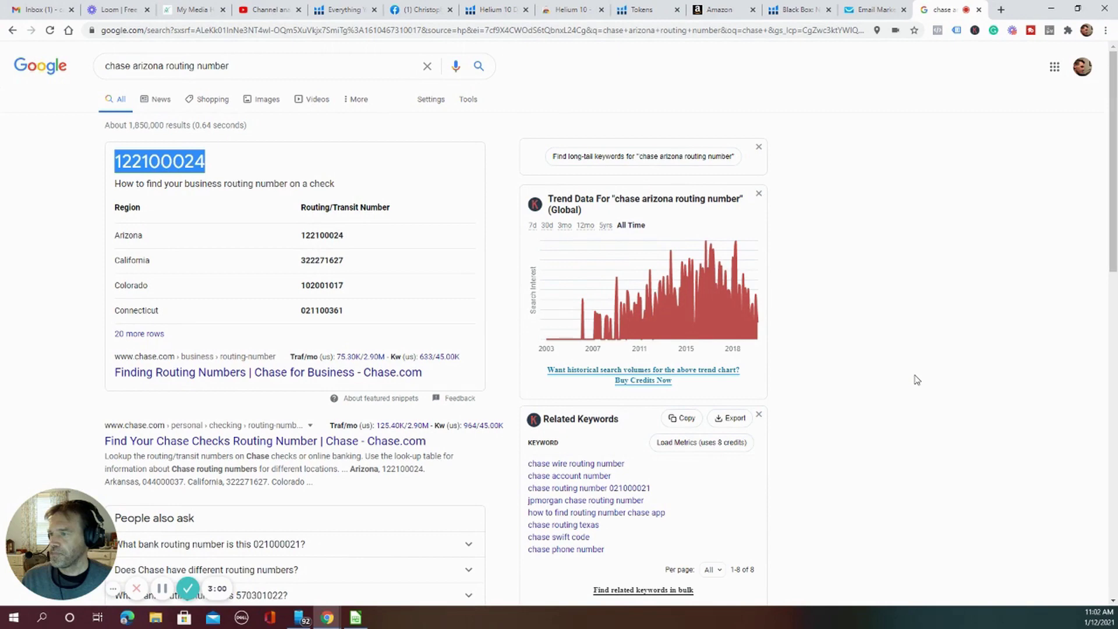
Return to the Amazon Seller Central tab.
left_click(851, 18)
left_click(798, 10)
left_click(719, 9)
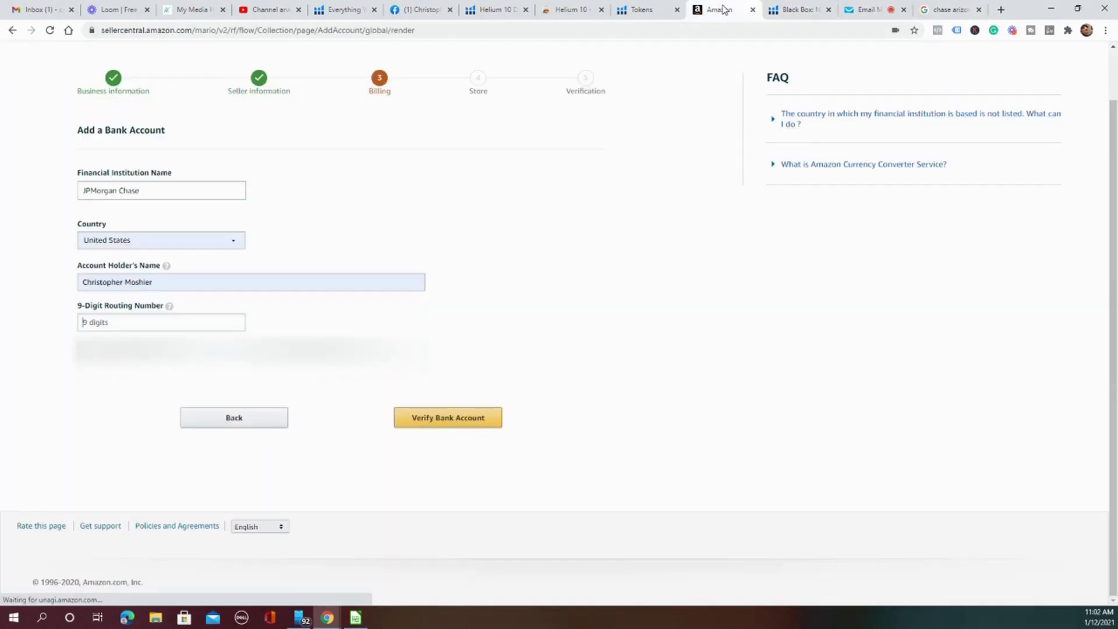
Paste routing number 122100024, verify the JPMorgan Chase bank account, and continue.
left_click(149, 325)
key("ctrl+v")
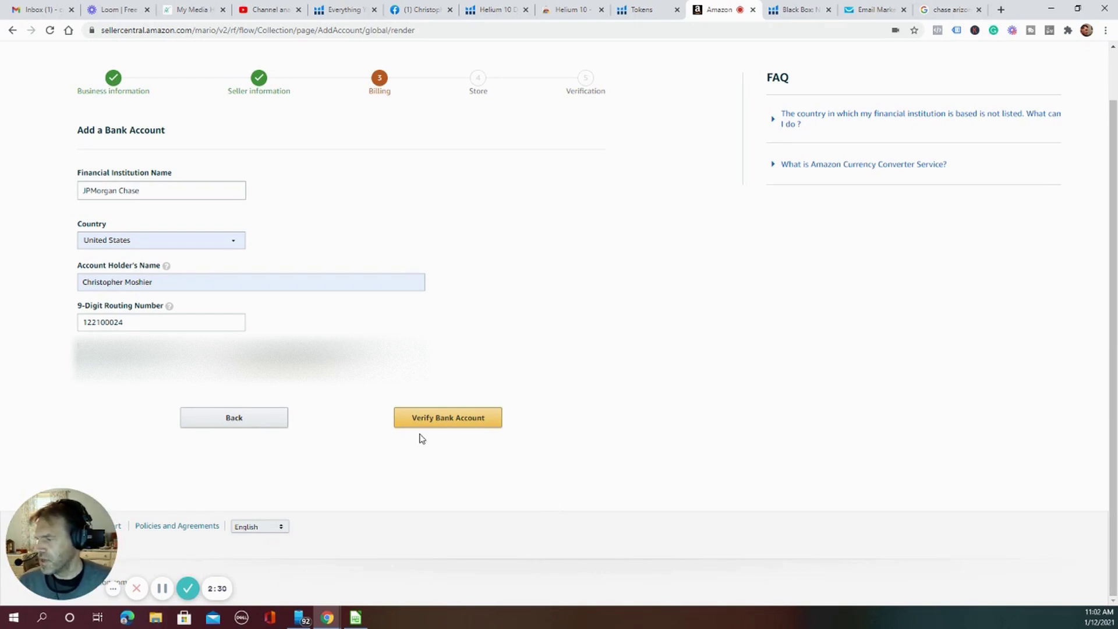
left_click(451, 420)
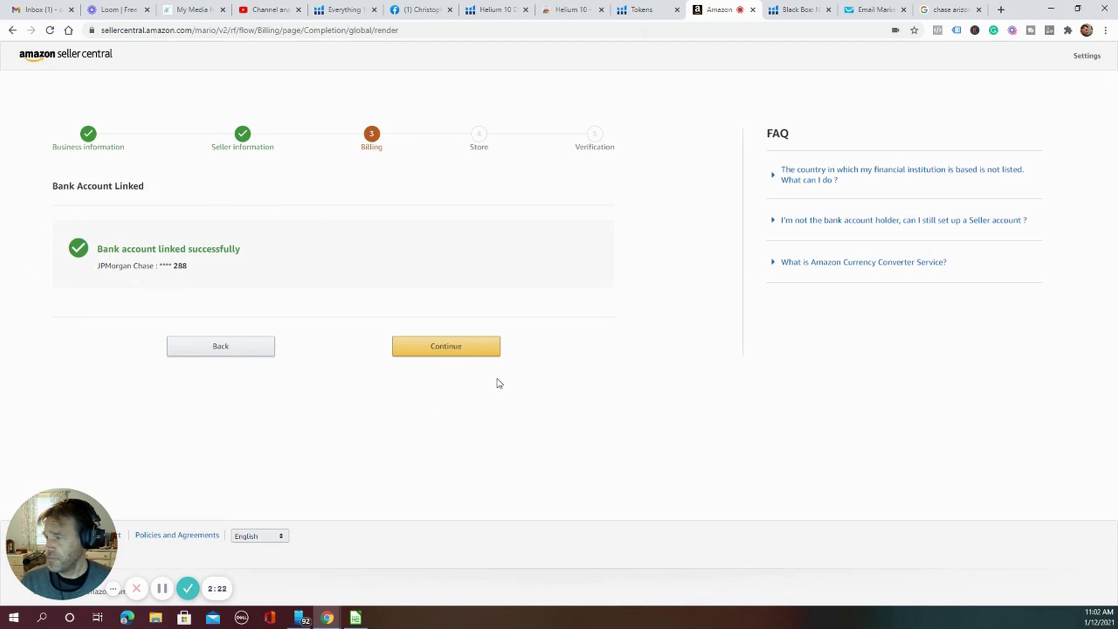
left_click(454, 353)
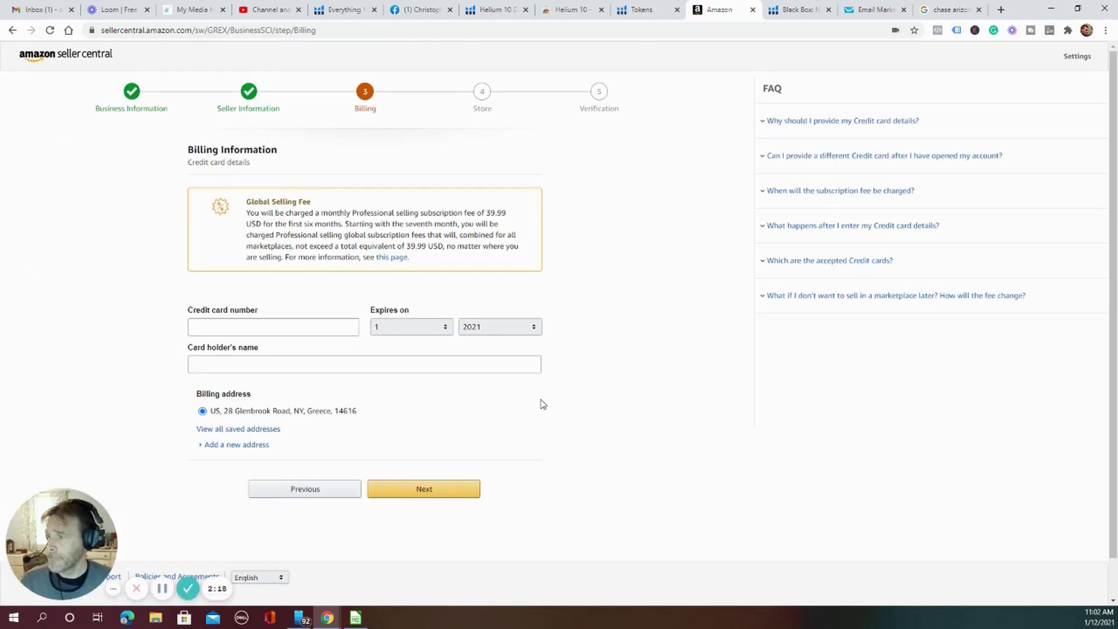
Autofill the saved Visa card on the Billing step and enter the Windows Hello PIN, which is rejected.
left_click(221, 326)
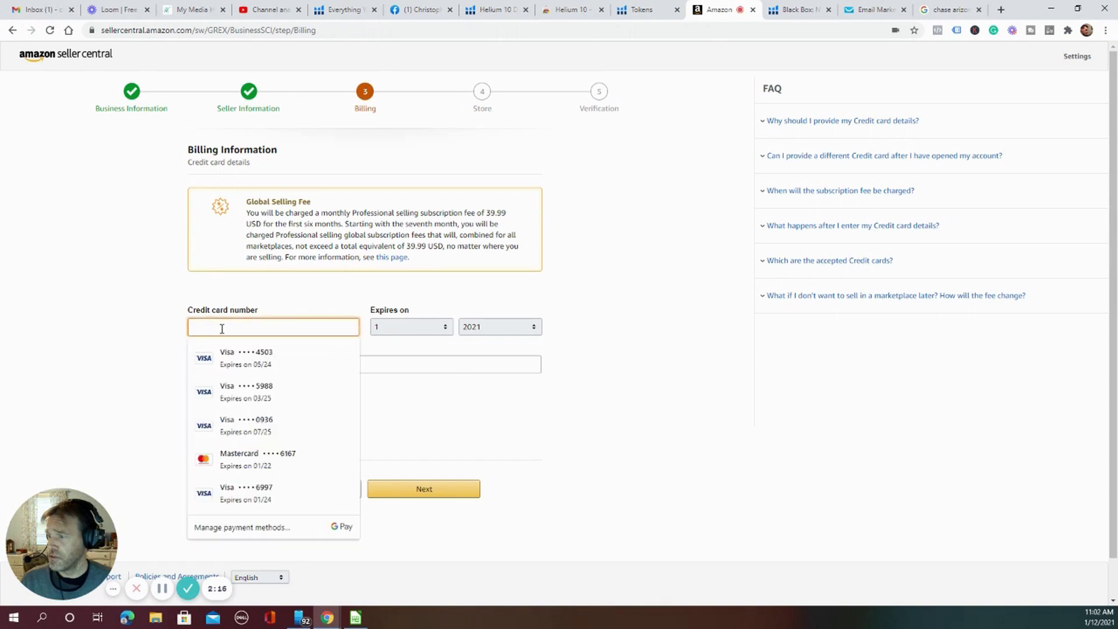
left_click(239, 354)
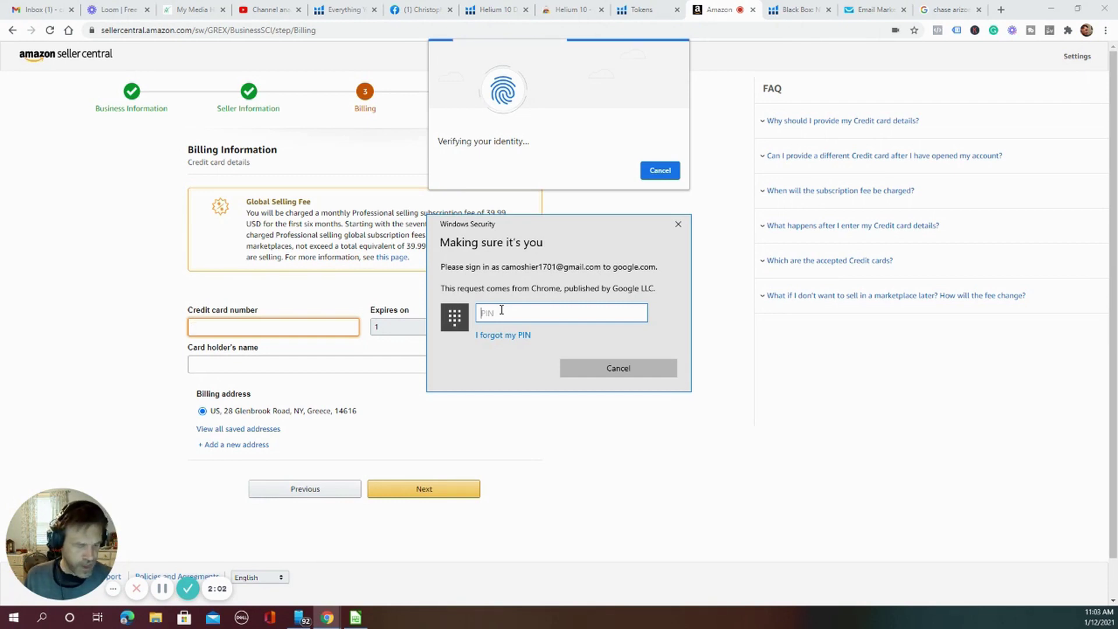
type("•••")
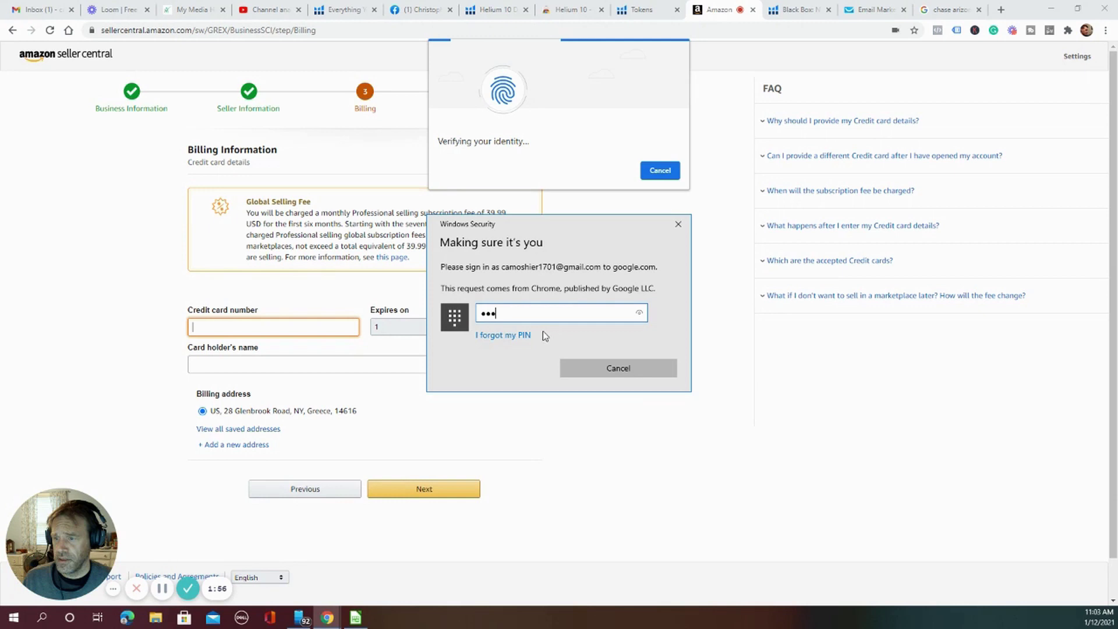
key("Return")
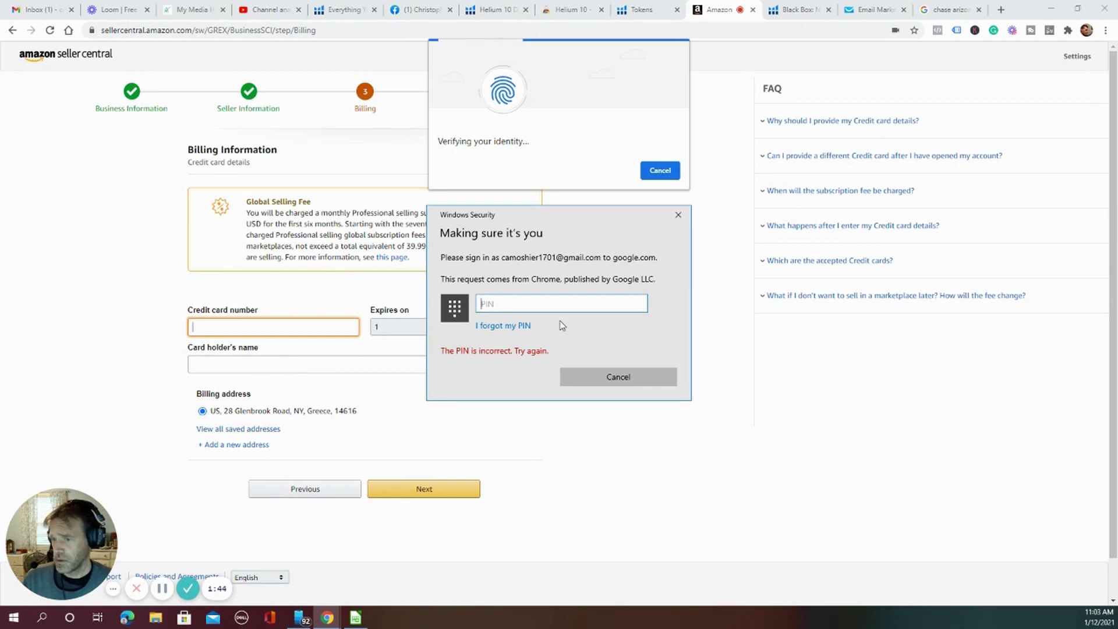
Dismiss the Windows PIN prompt, re-enter the Visa card's CVC correctly in the G Pay box, and confirm.
left_click(678, 222)
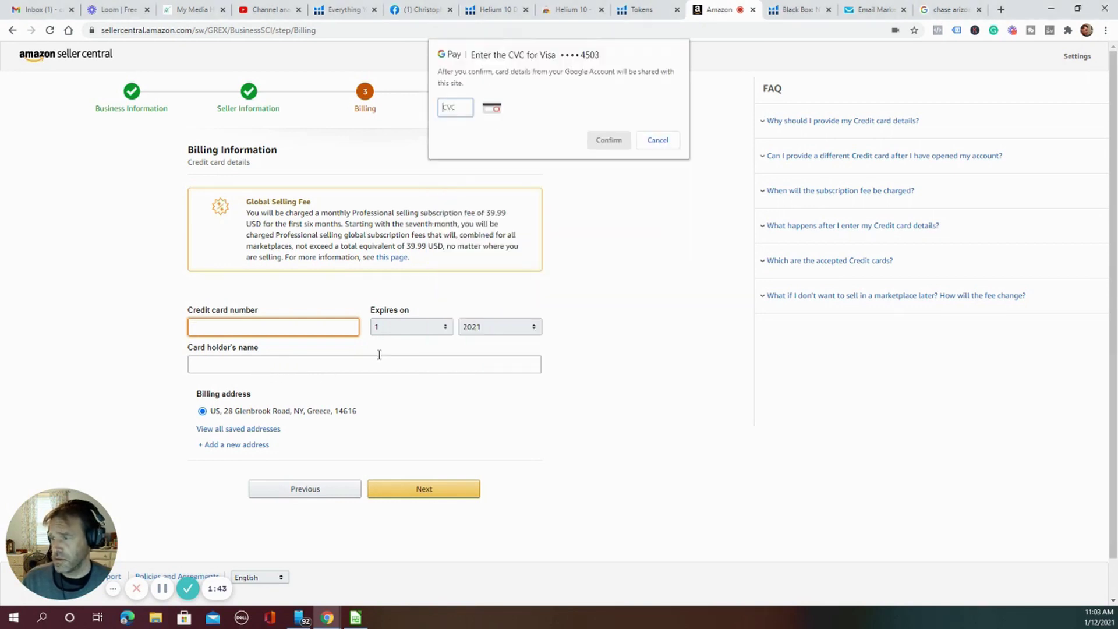
left_click(281, 332)
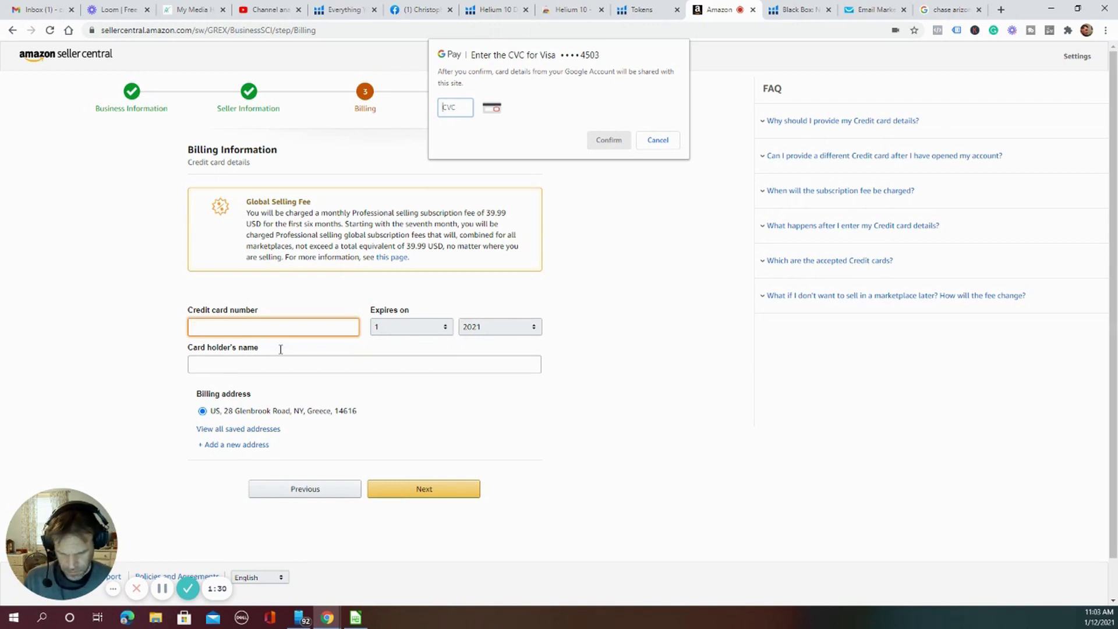
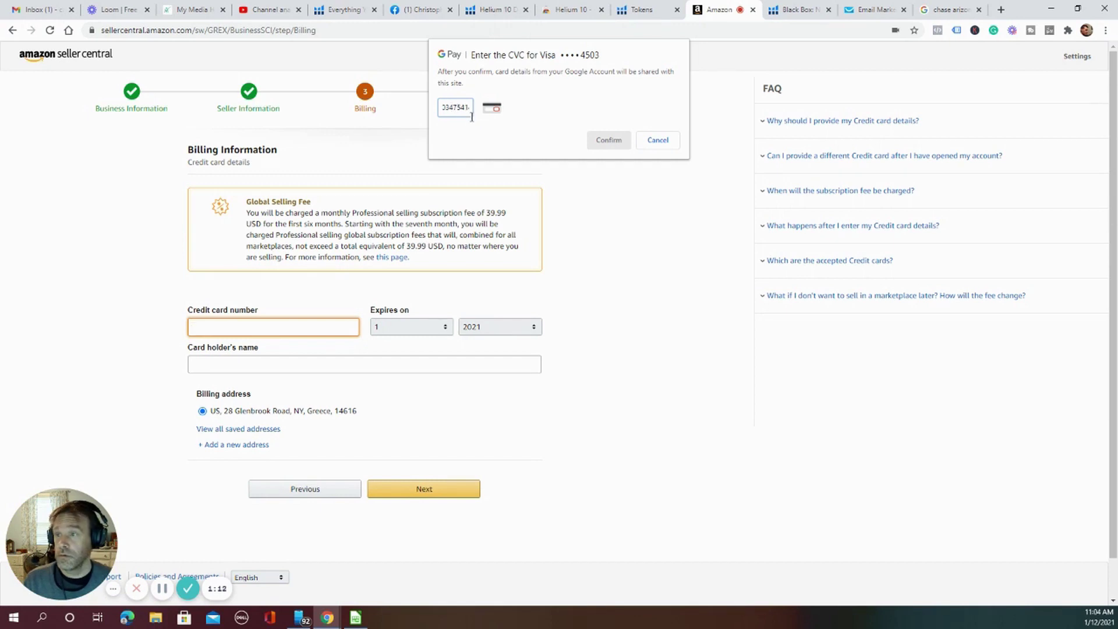
key("ctrl+a")
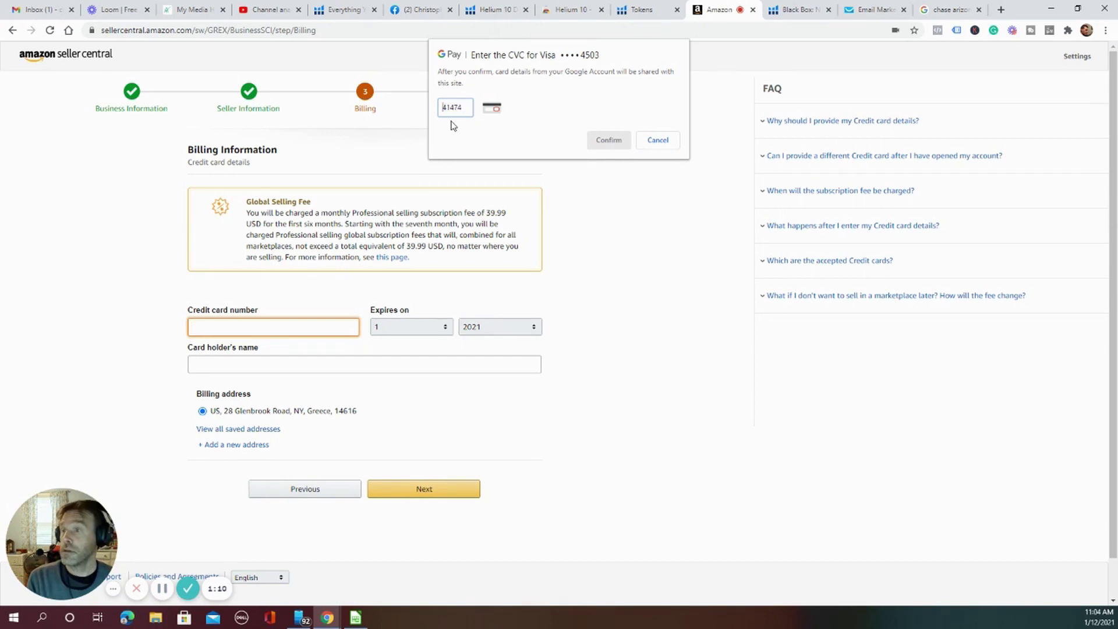
key("BackSpace")
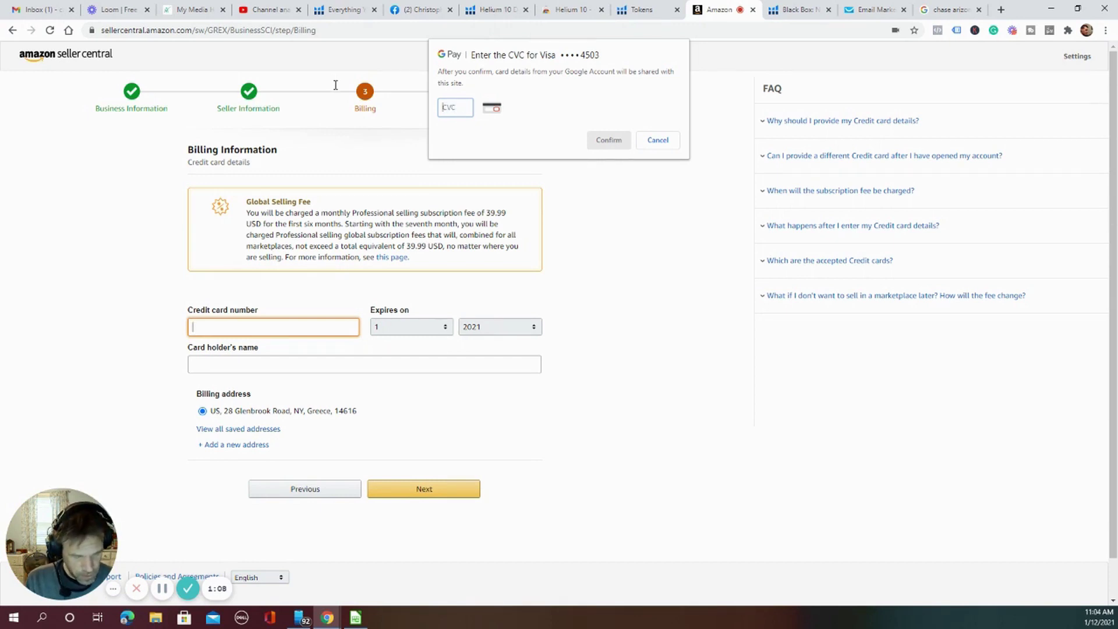
left_click(603, 140)
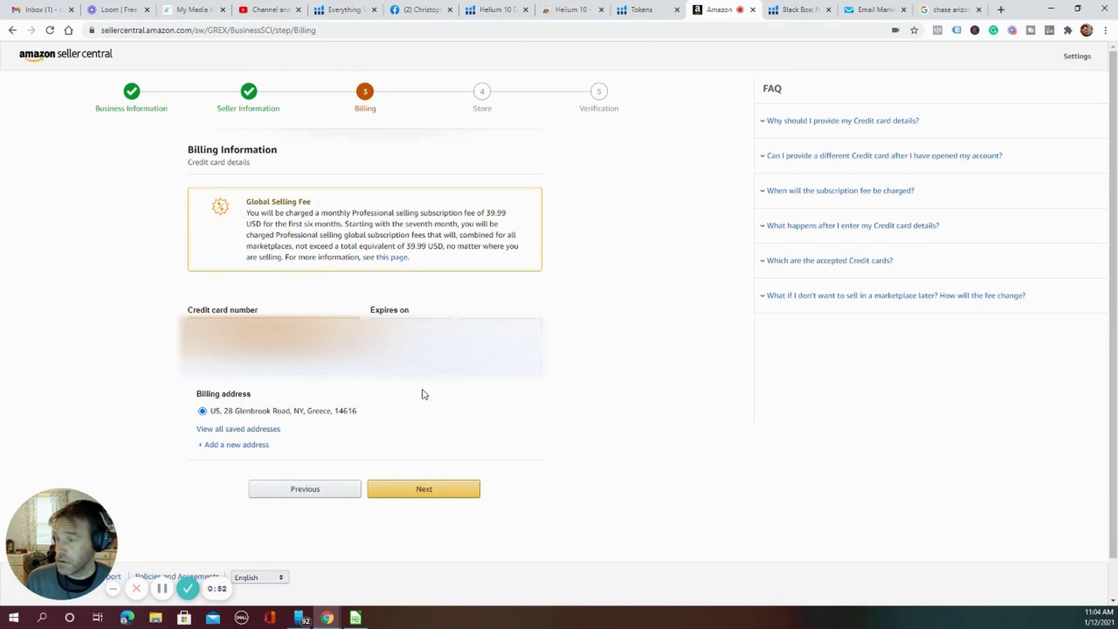
On the Store step, name the store 'My Media Helper' and answer No to UPCs and diversity certifications.
left_click(410, 494)
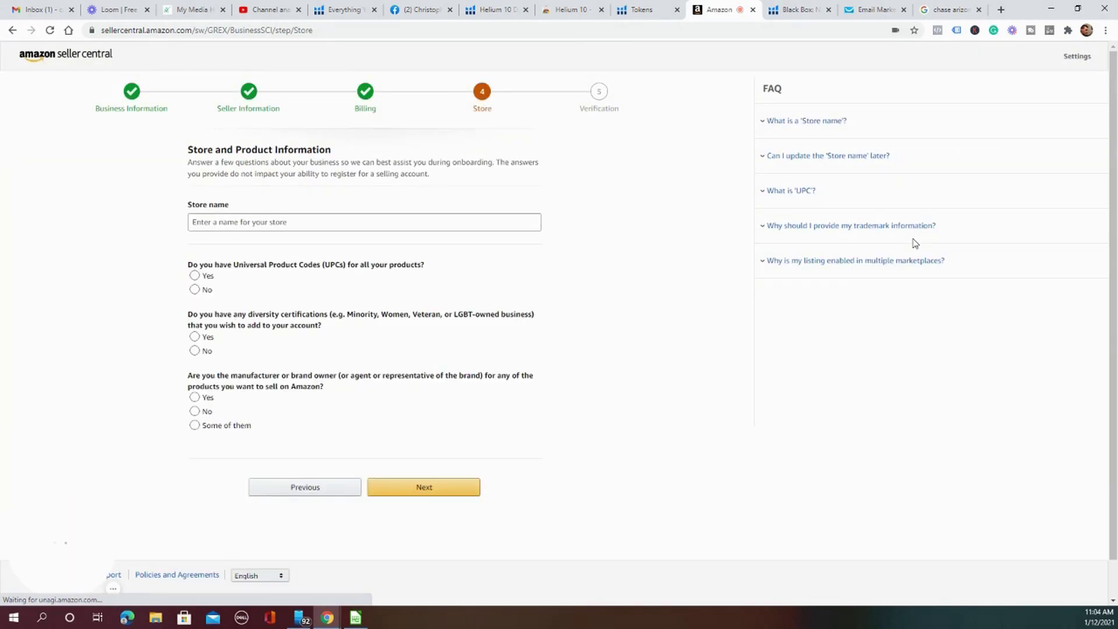
left_click(366, 228)
type("M")
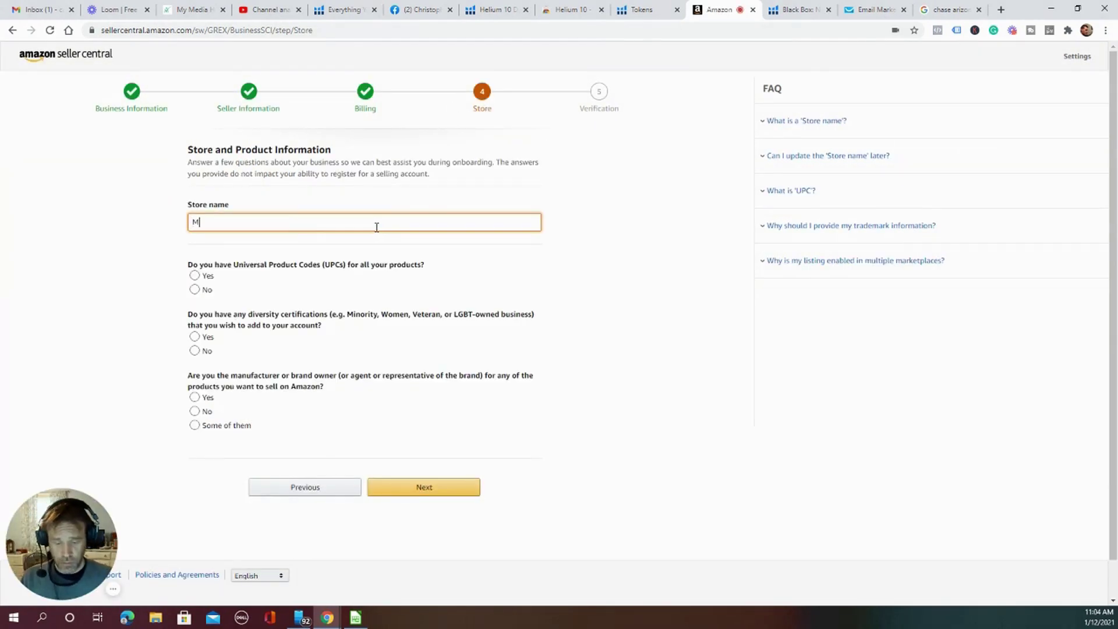
type("y Media Helper")
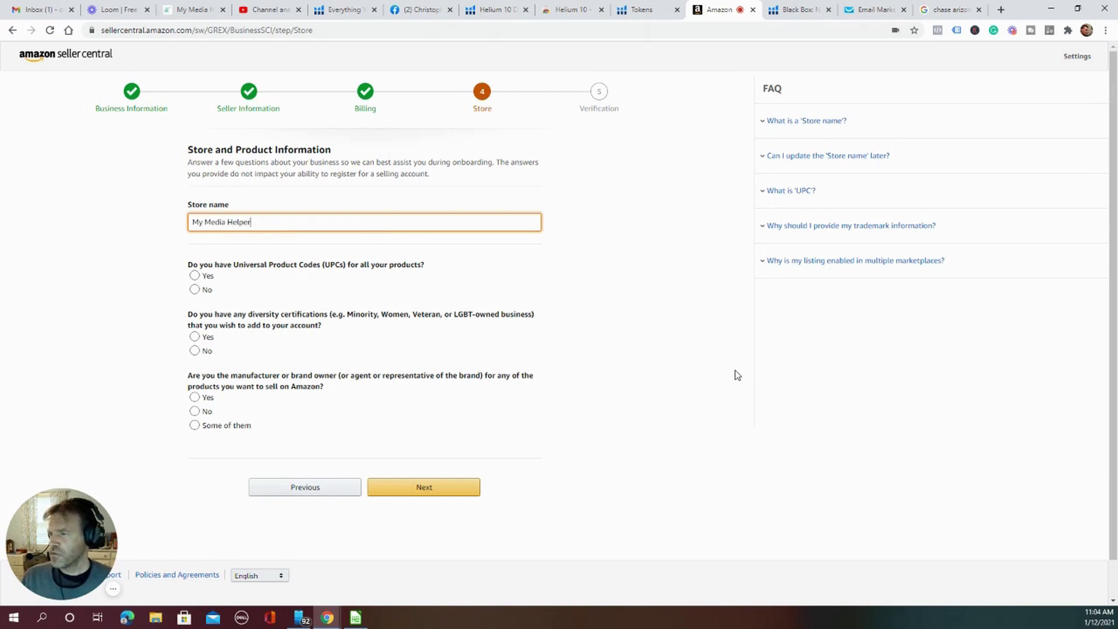
left_click(194, 290)
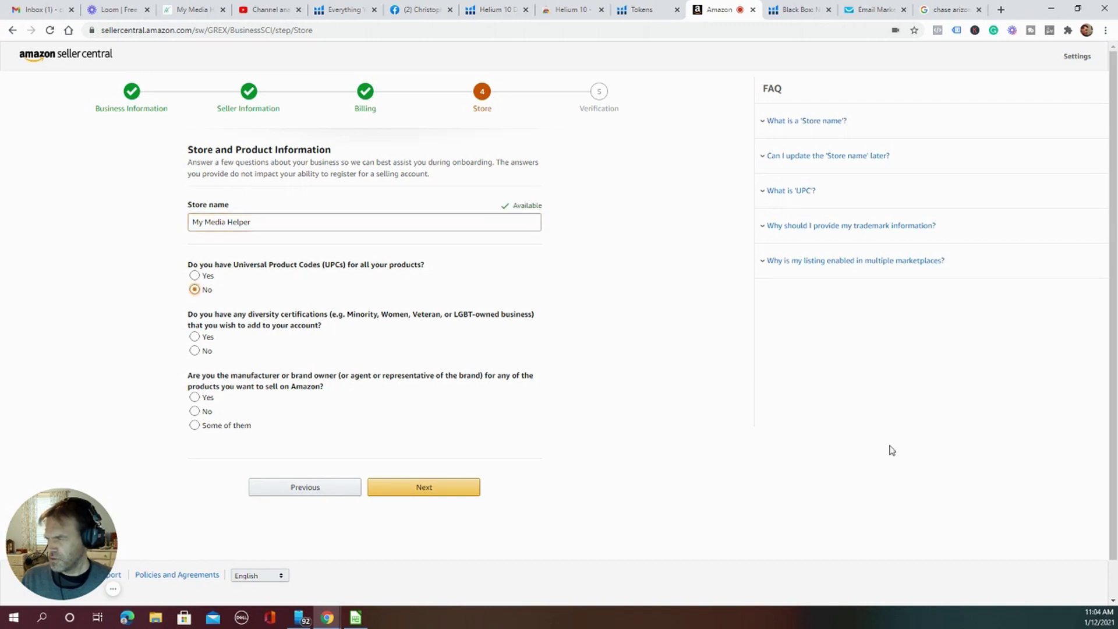
left_click(194, 350)
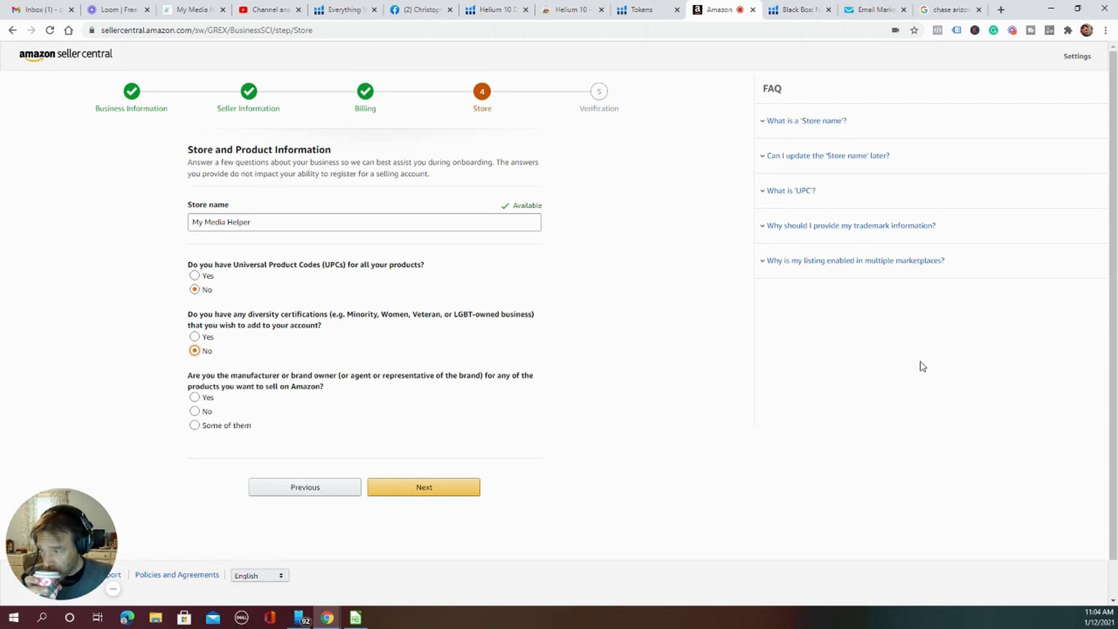
Answer No to being a manufacturer or brand owner and submit the Store information.
left_click(195, 410)
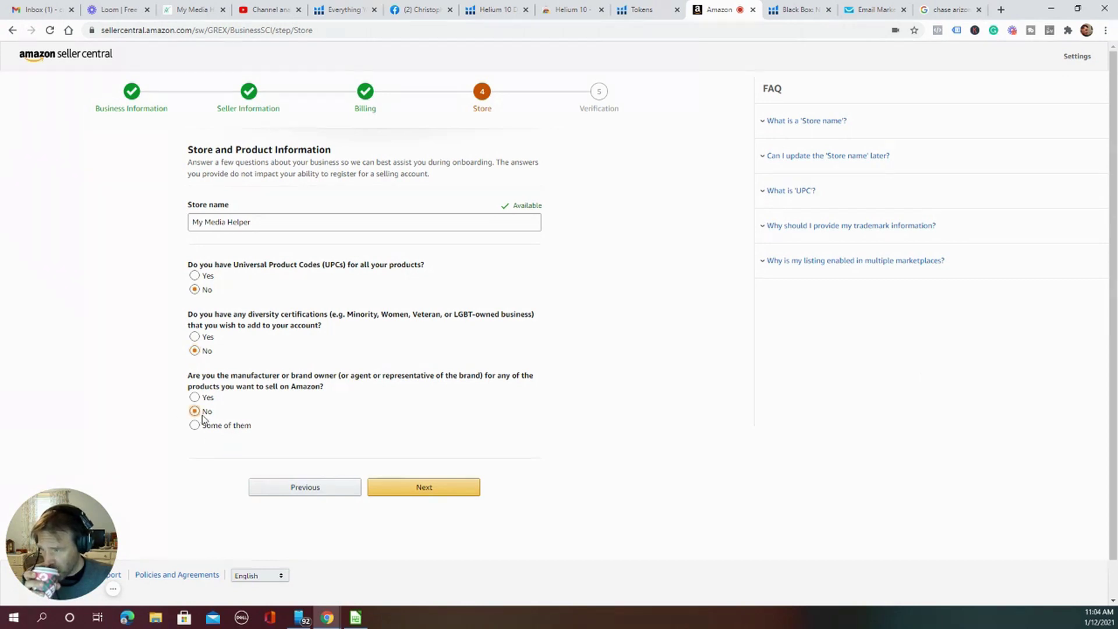
left_click(432, 493)
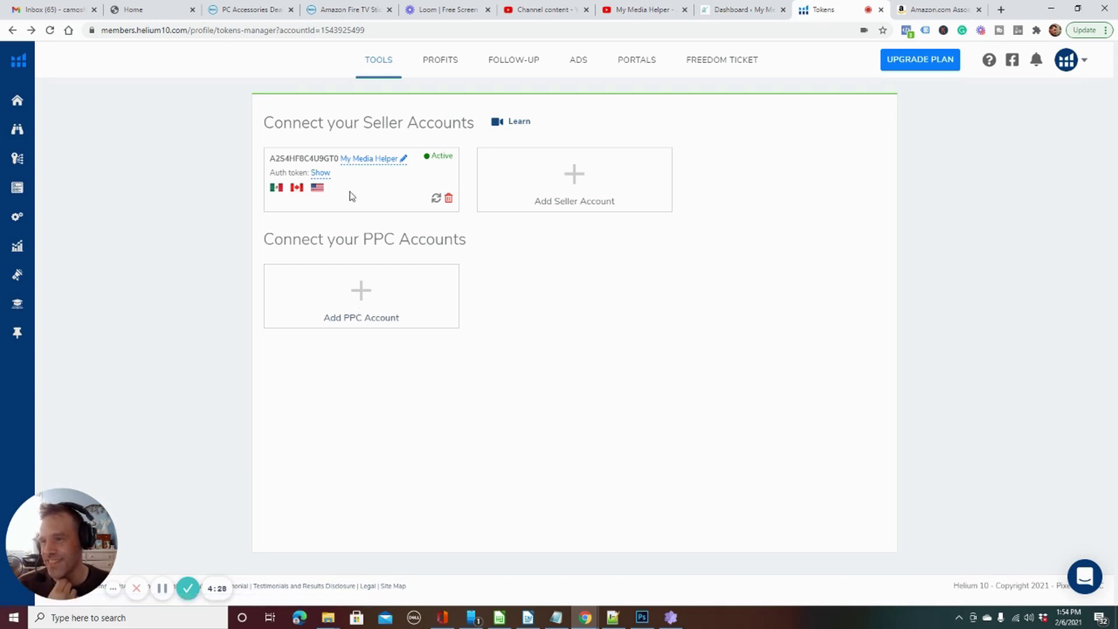
Add an Amazon Advertising PPC account by signing in to Amazon to authorise it.
left_click(359, 295)
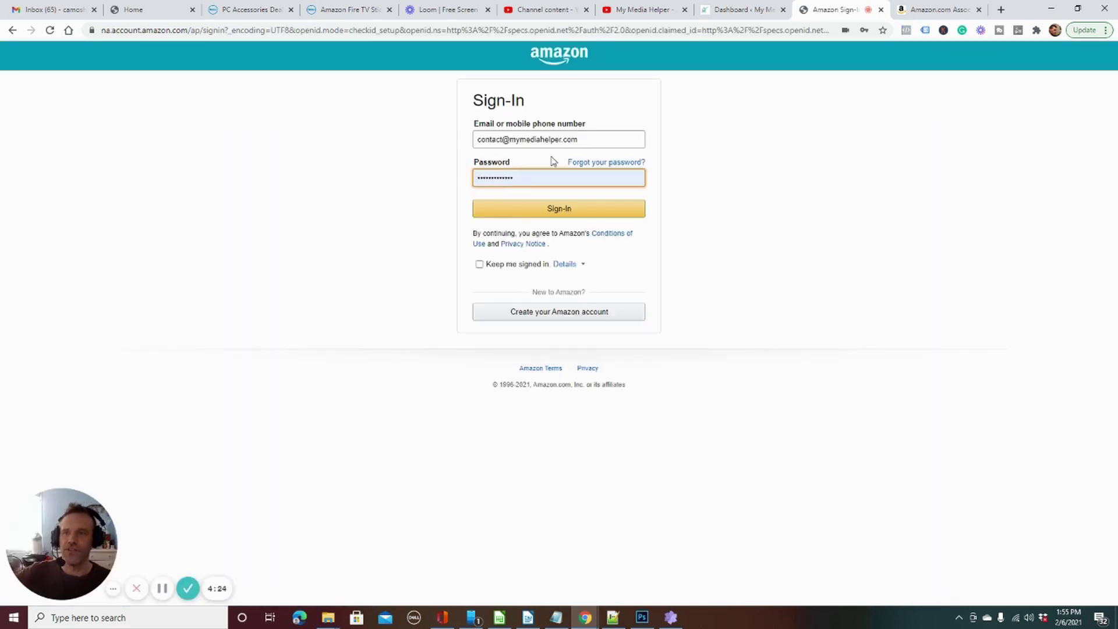
left_click(526, 213)
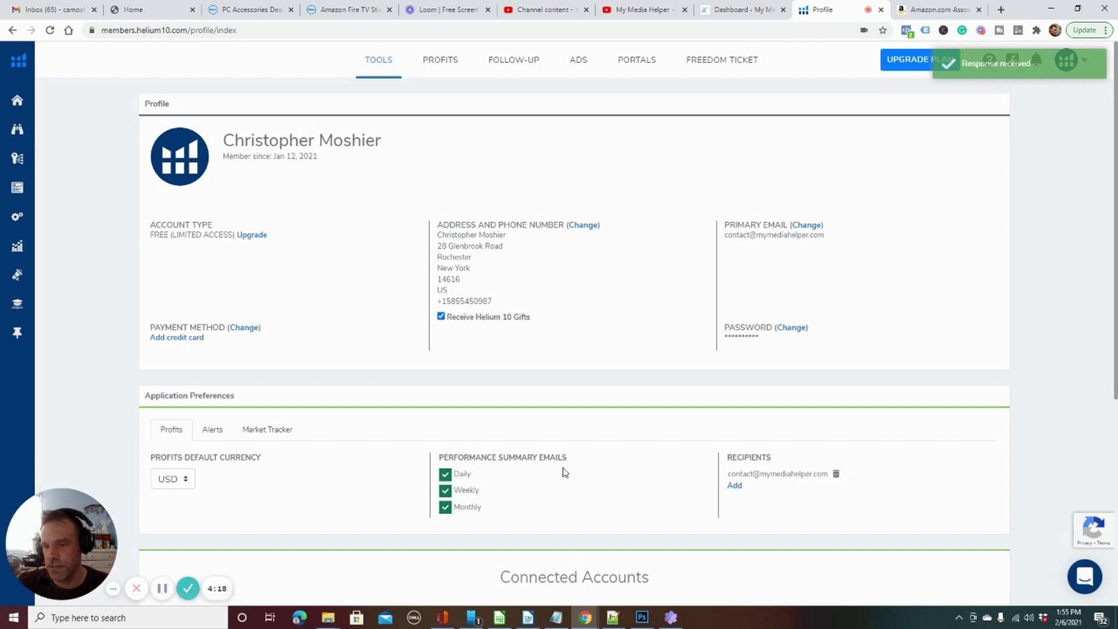
scroll(568, 470, "down", 5)
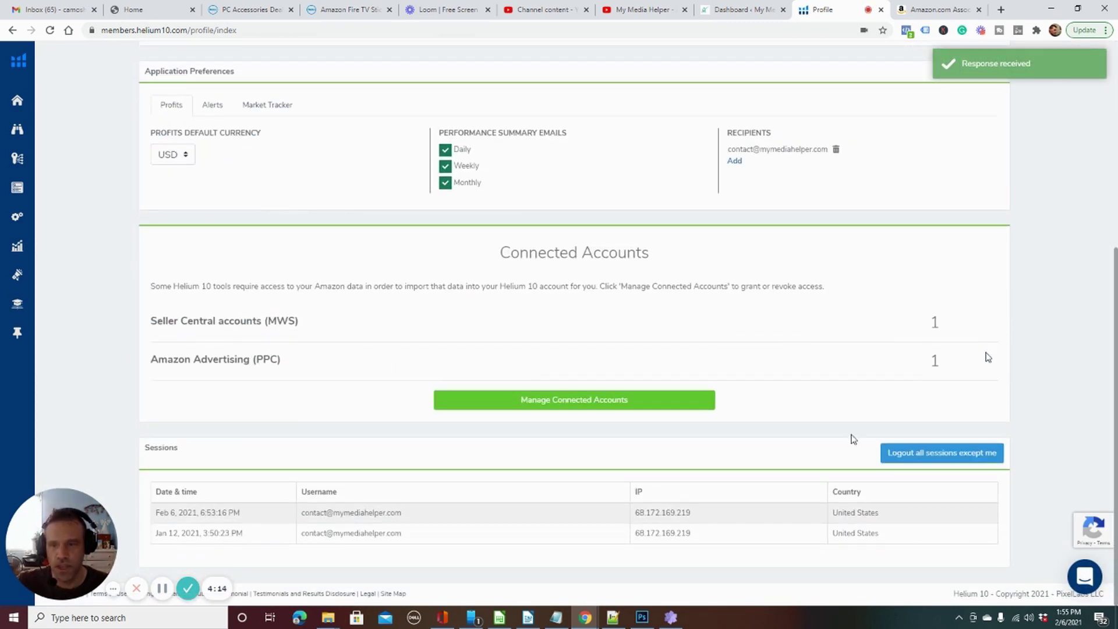
scroll(808, 464, "up", 5)
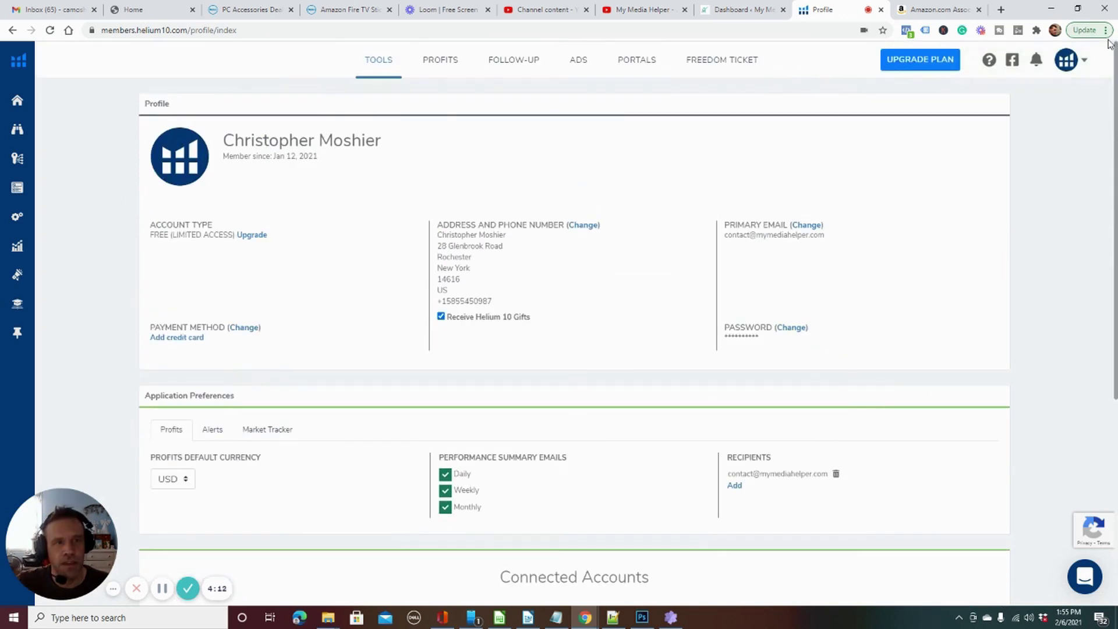
Check the Connected Accounts page, then switch to the Loom Personal Library.
left_click(1082, 61)
left_click(1028, 165)
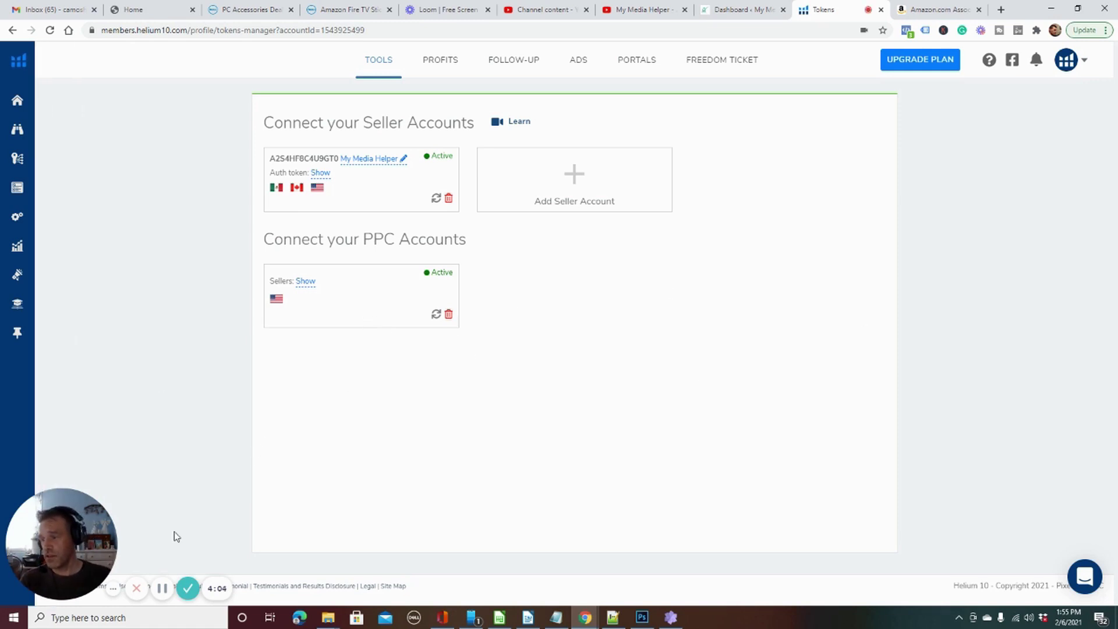
left_click(111, 593)
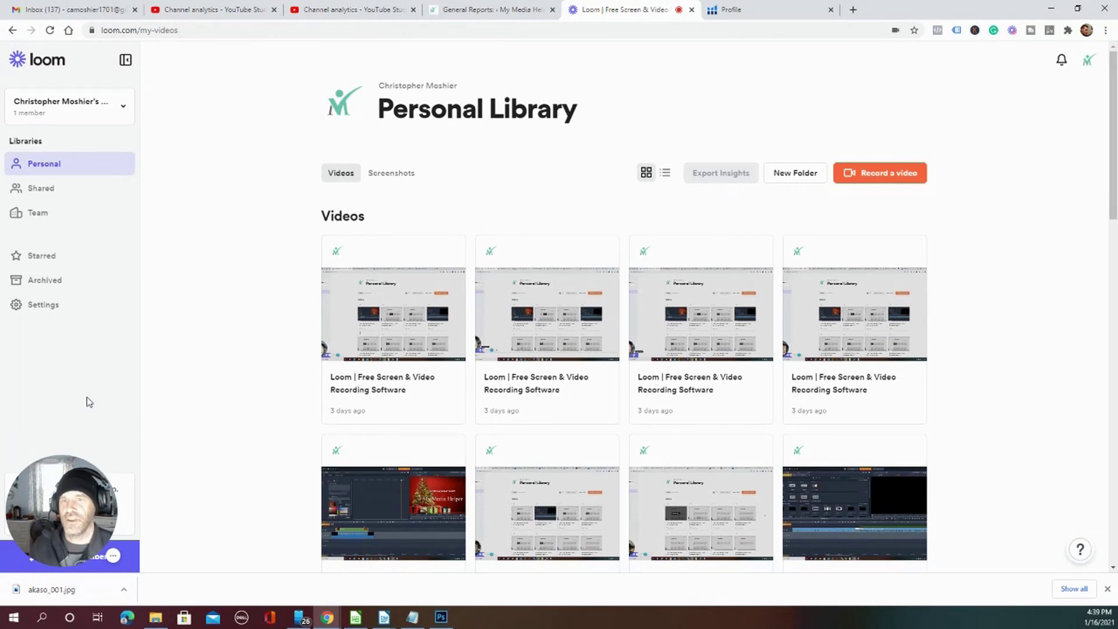
Back in Helium 10, add a Seller Central account with alias 'My Media Helper' and North America region.
left_click(737, 10)
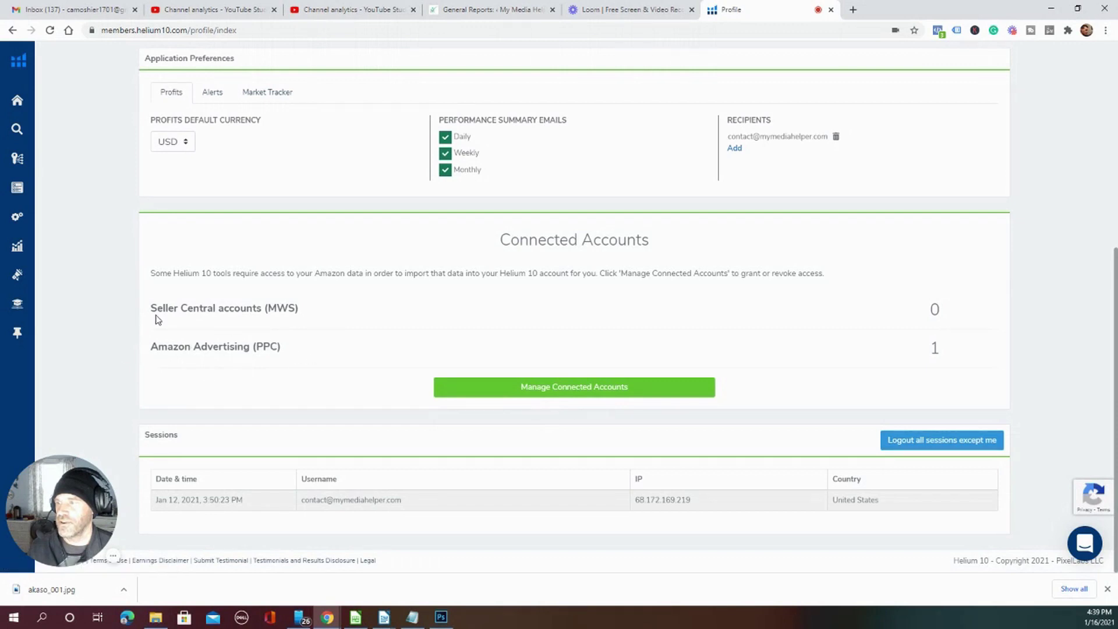
left_click(544, 394)
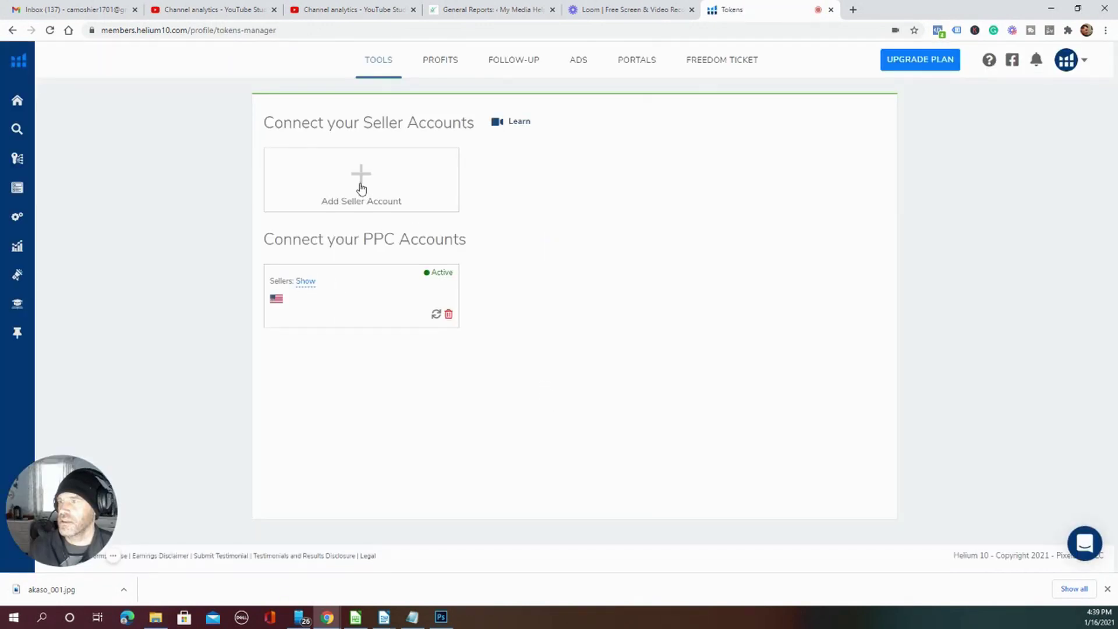
left_click(361, 187)
left_click(499, 150)
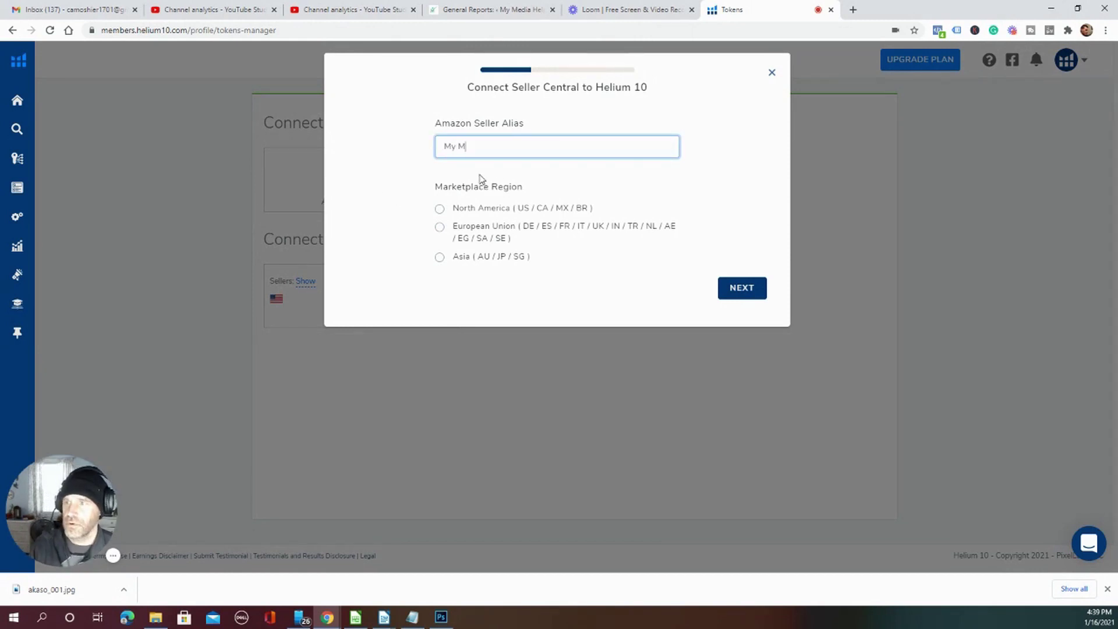
type("My Media Helper")
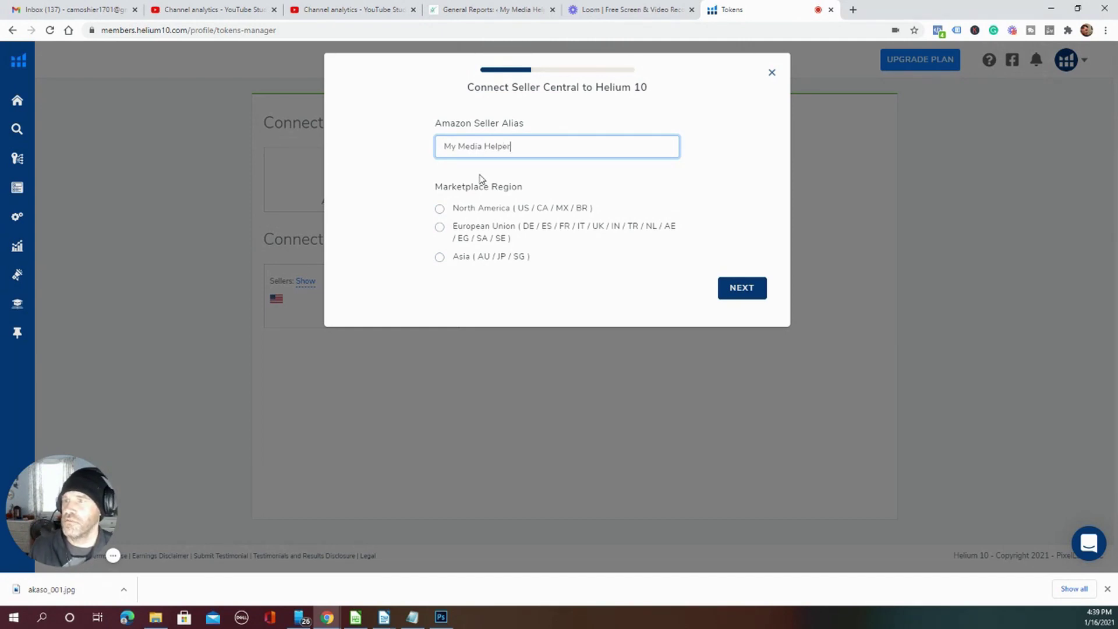
left_click(439, 208)
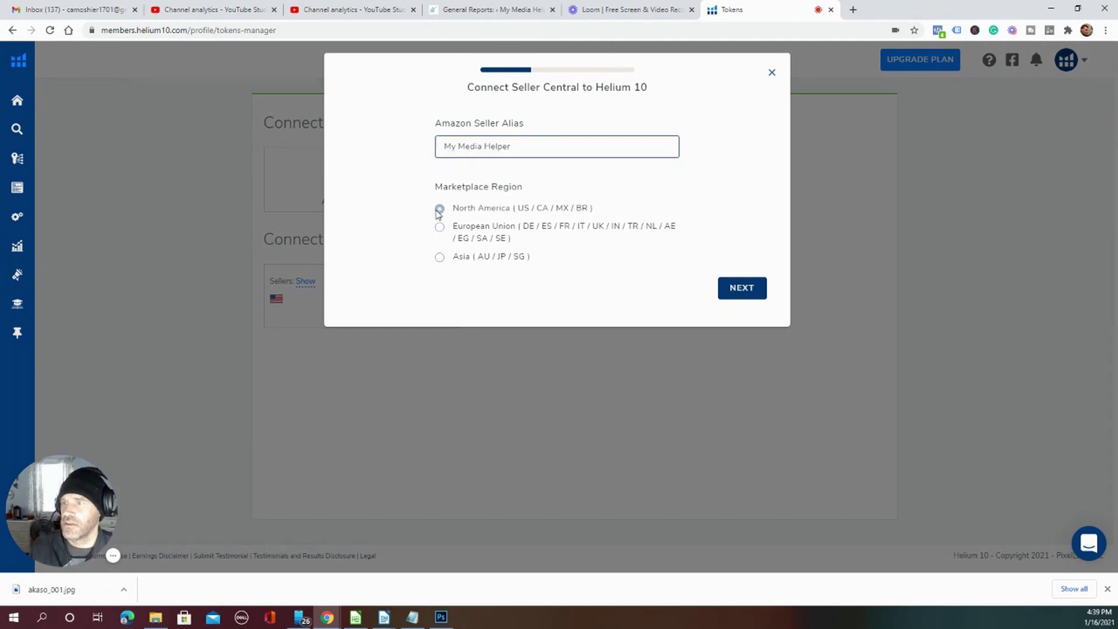
left_click(749, 289)
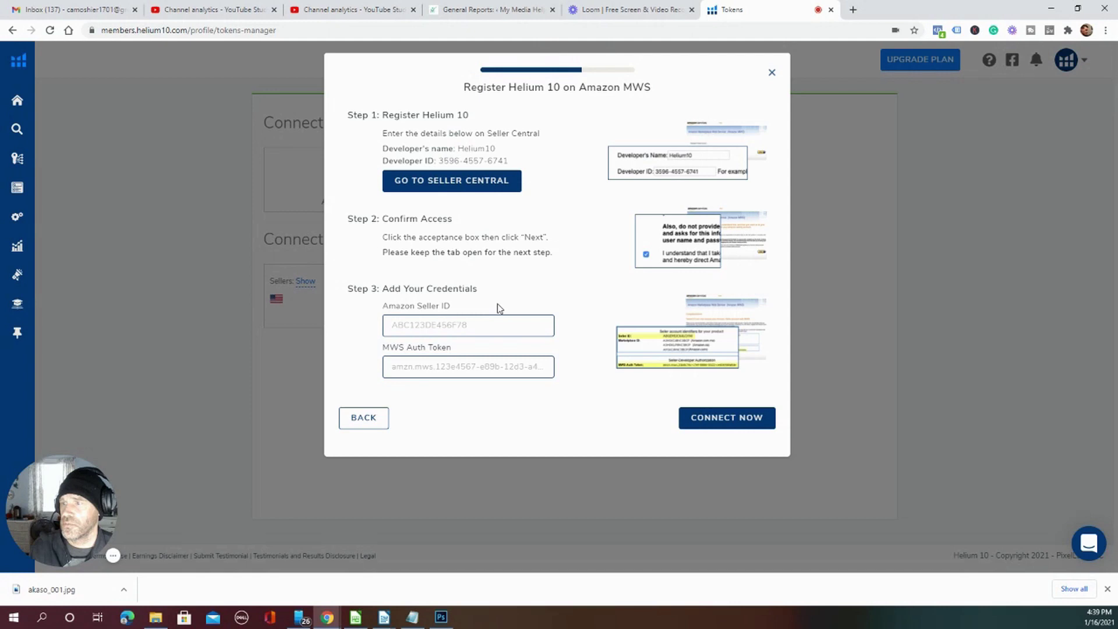
Open Seller Central from the wizard and sign in using the saved password.
left_click(458, 193)
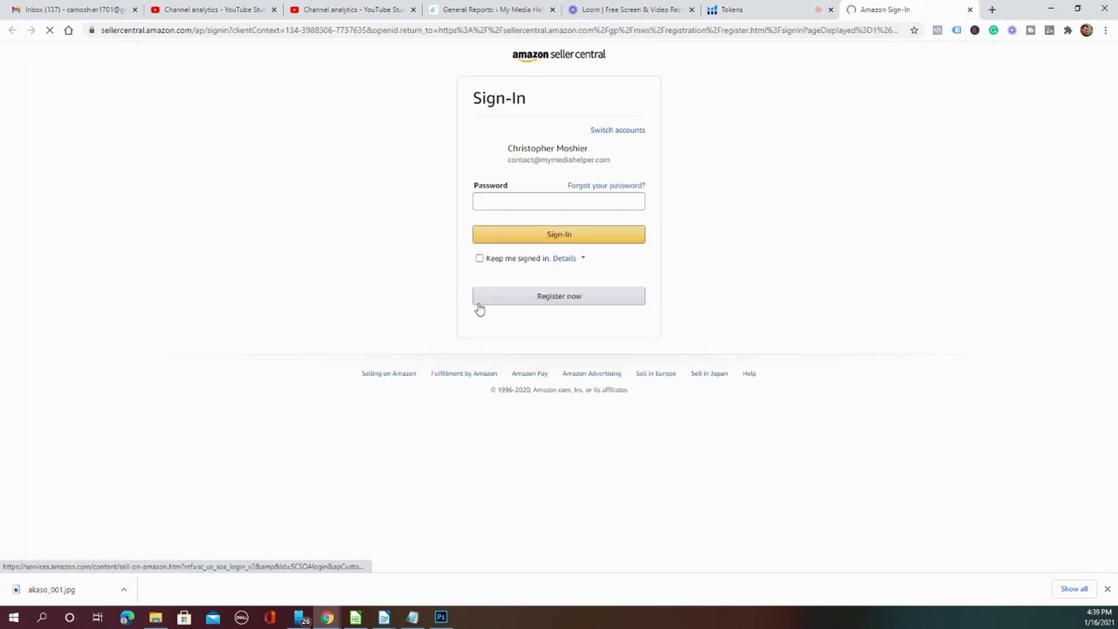
left_click(532, 202)
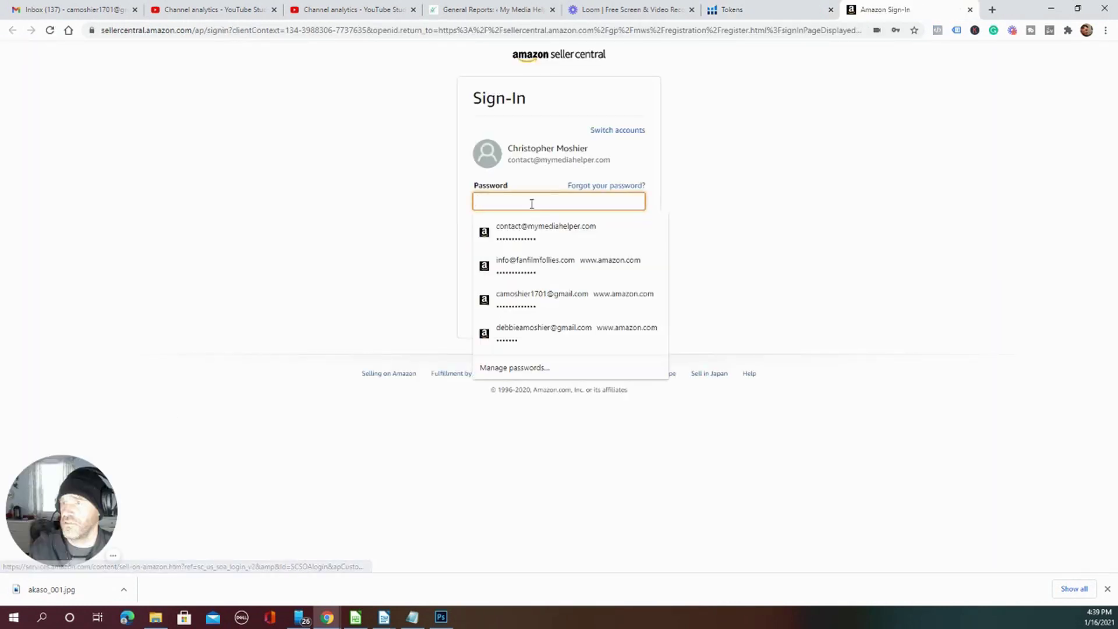
left_click(548, 232)
left_click(551, 235)
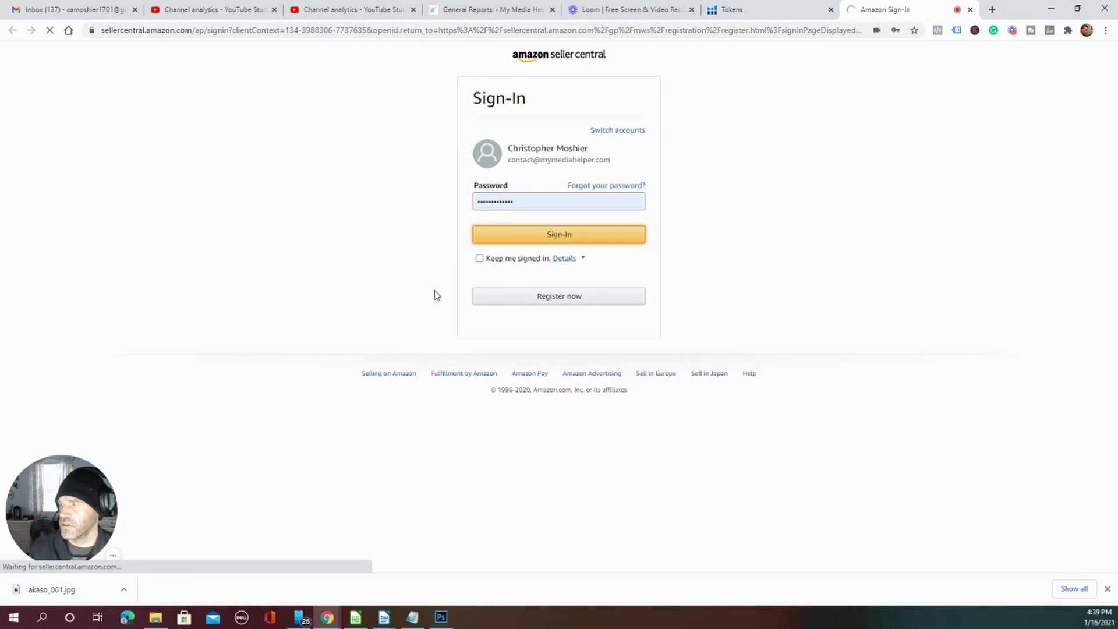
left_click(561, 237)
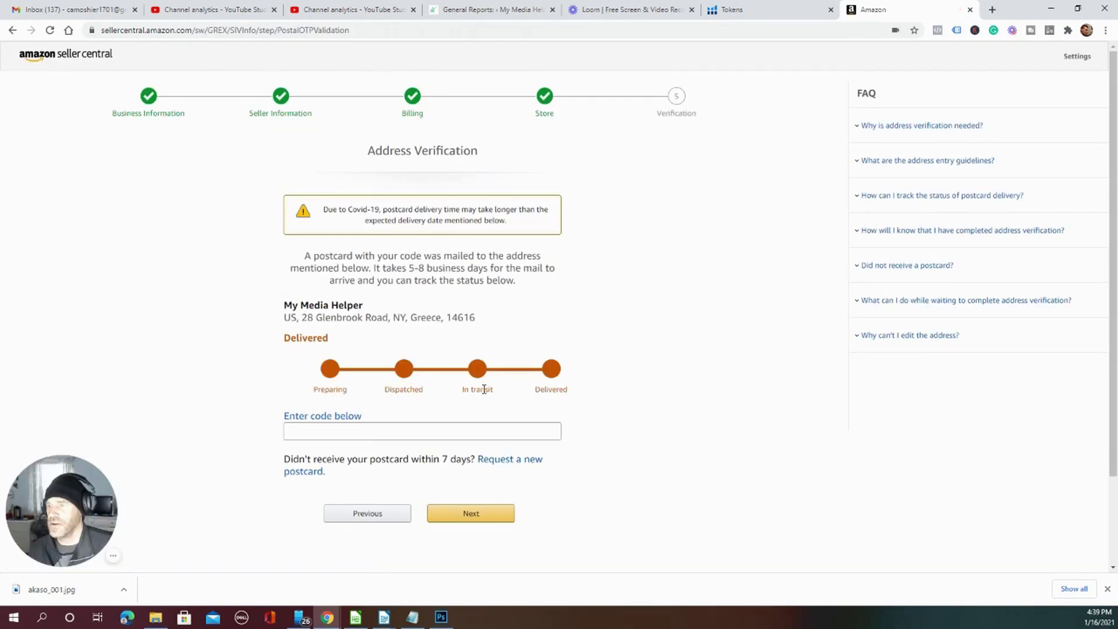
Enter the postcard code on Address Verification and submit it.
left_click(351, 434)
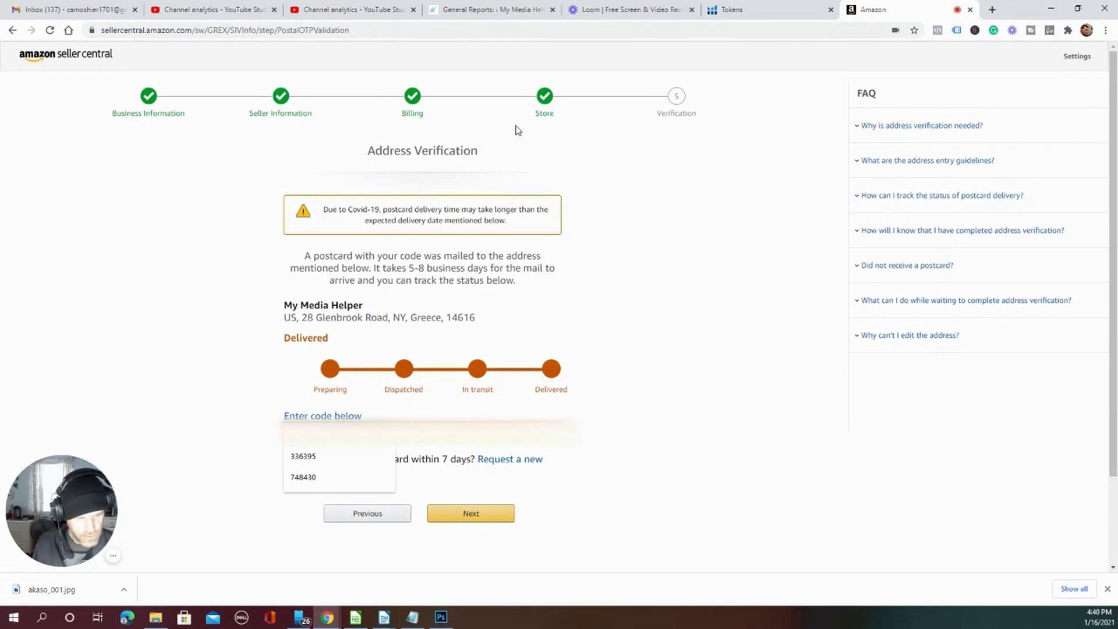
type("*")
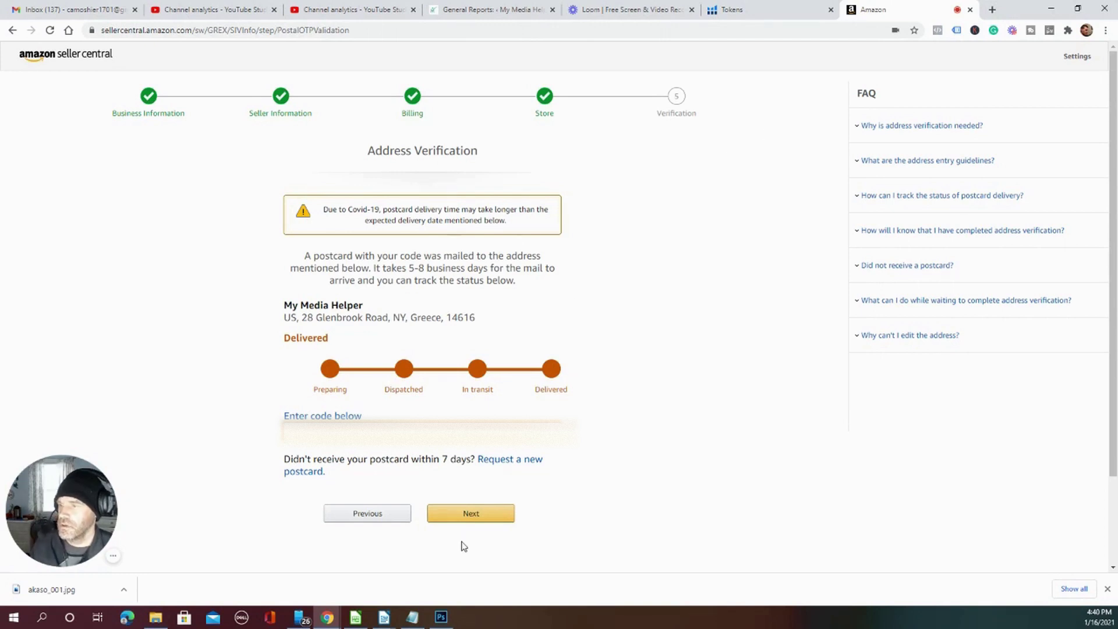
left_click(461, 521)
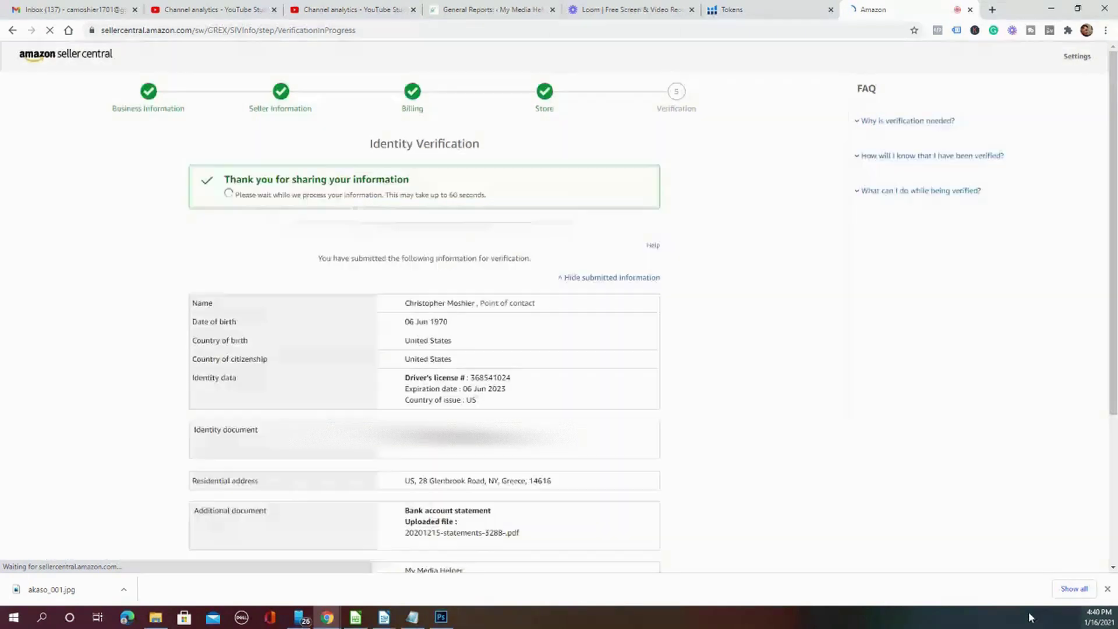
Collapse the submitted details on the Identity Verification page.
left_click(1108, 590)
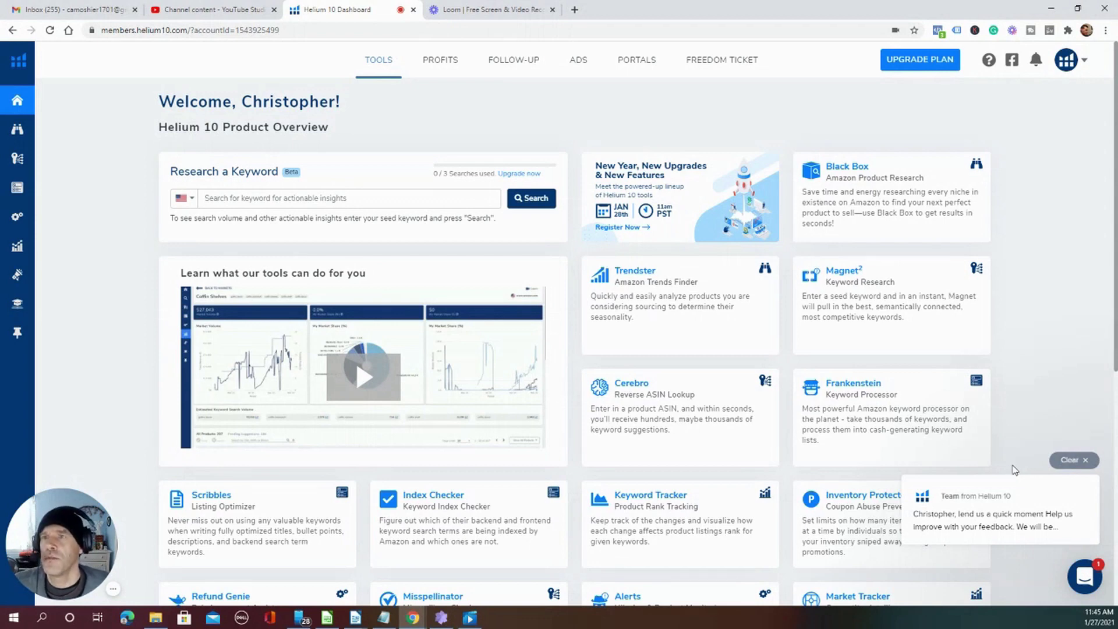
Return to Helium 10 and open Manage Connected Accounts from the Profile page.
left_click(511, 10)
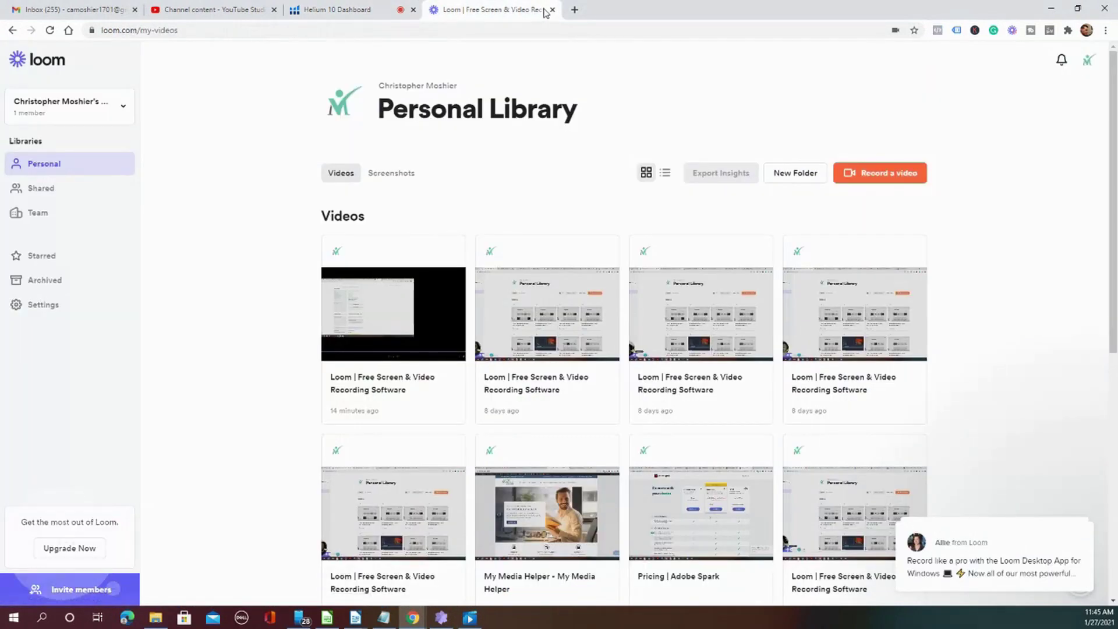
left_click(360, 9)
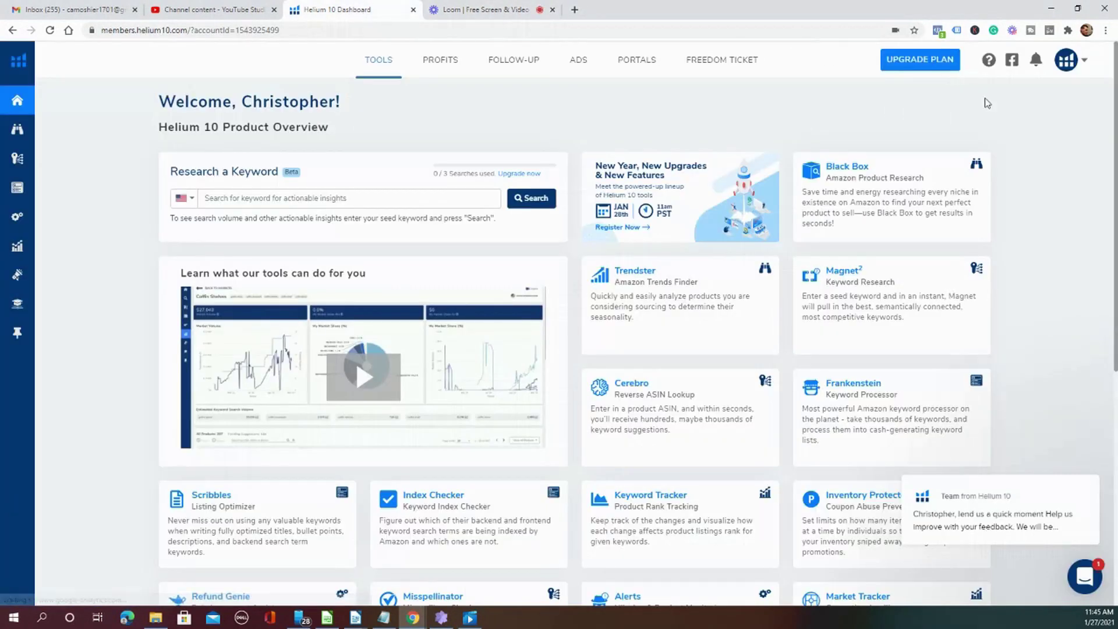
left_click(1074, 62)
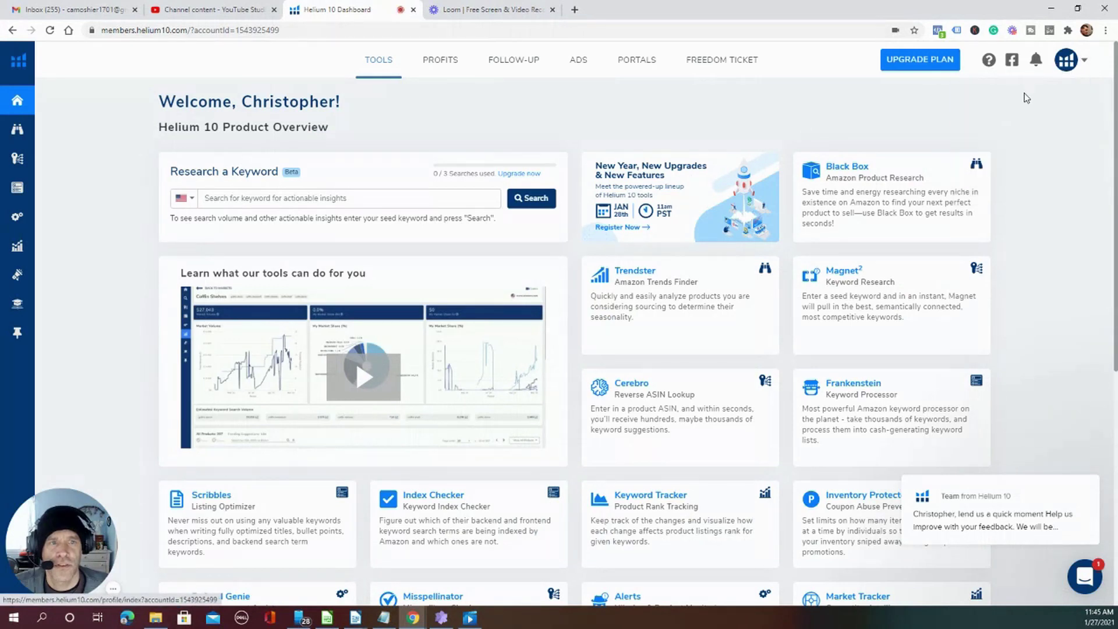
left_click(1027, 95)
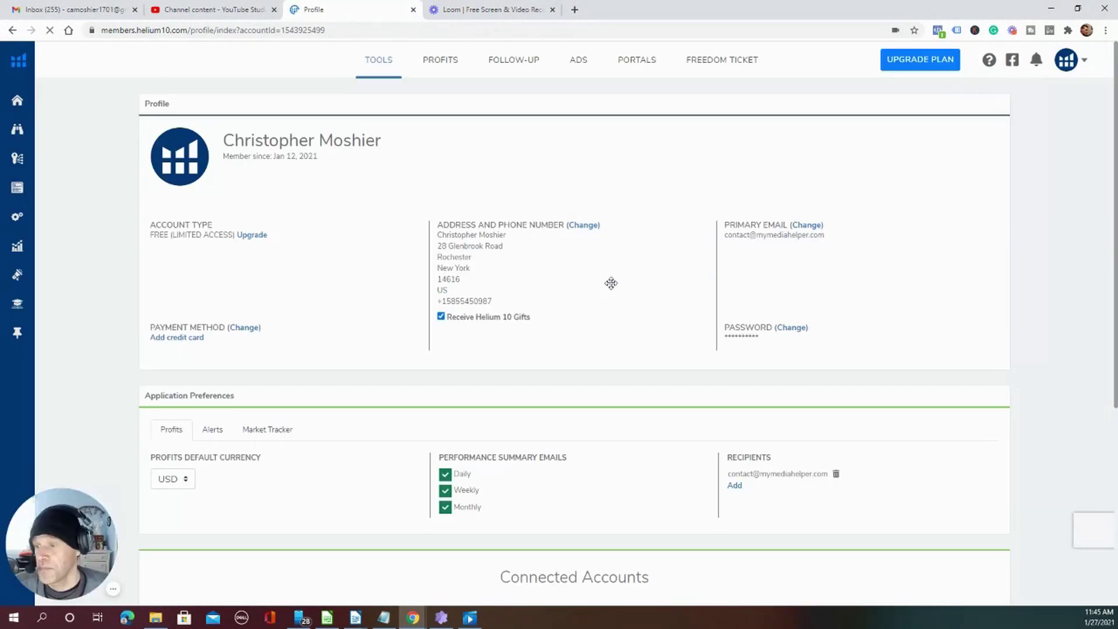
scroll(611, 283, "down", 3)
scroll(611, 283, "down", 2)
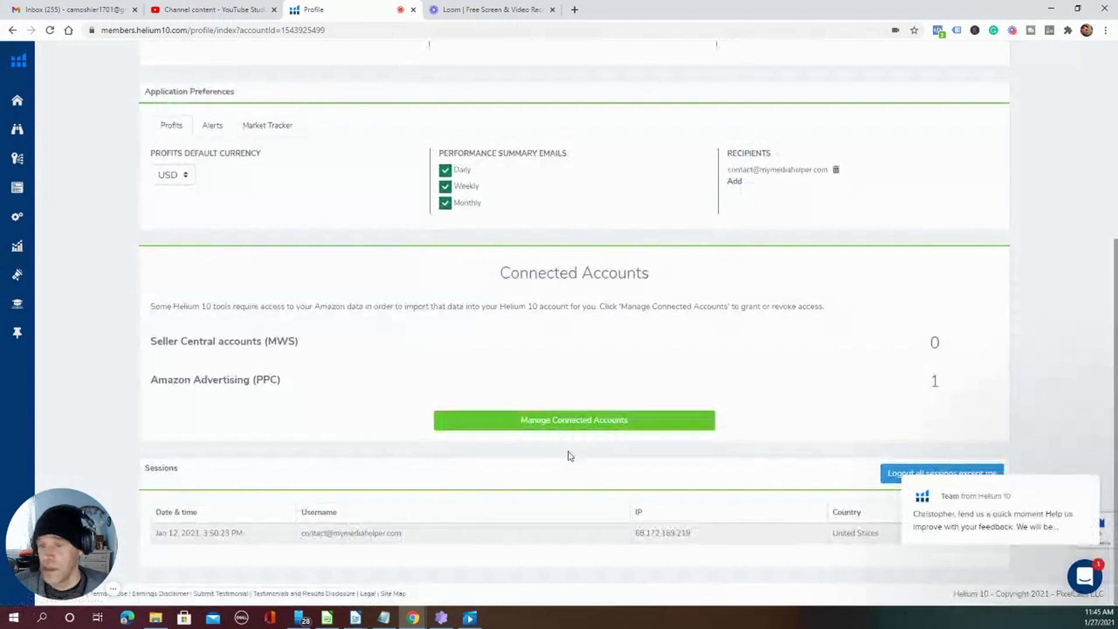
left_click(581, 424)
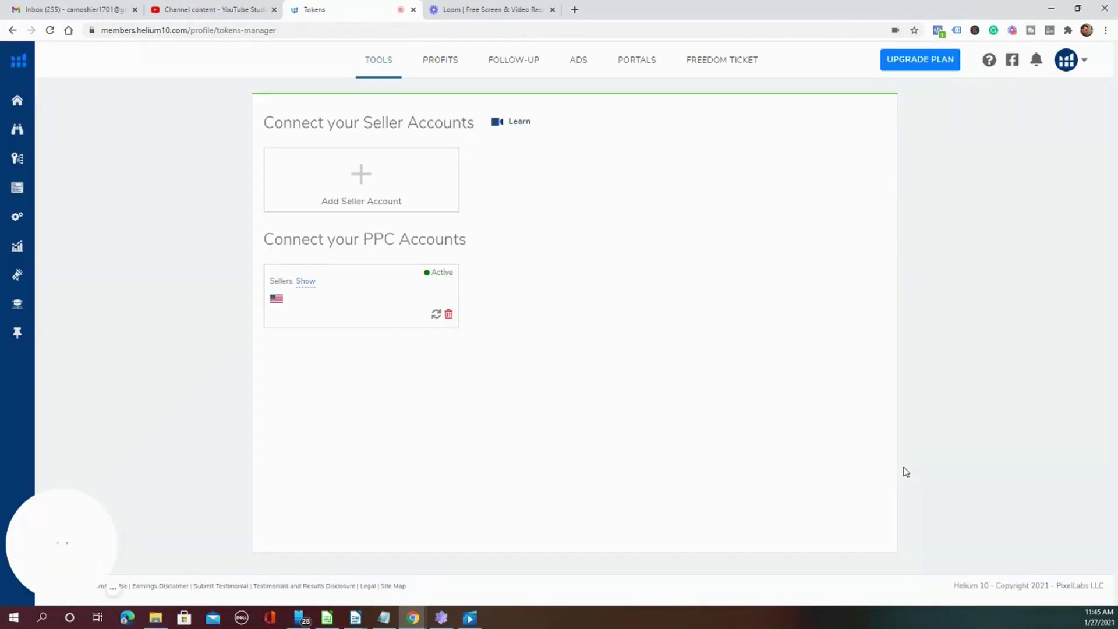
Add a seller account with alias 'My Media Helper' and North America region, then move Notepad aside.
left_click(349, 192)
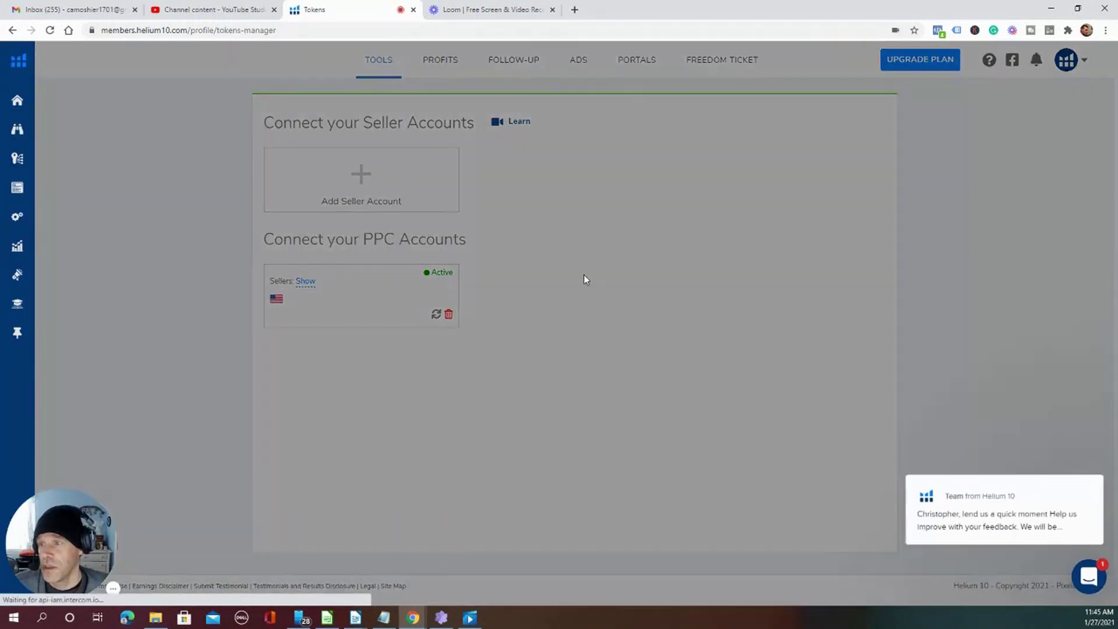
left_click(491, 145)
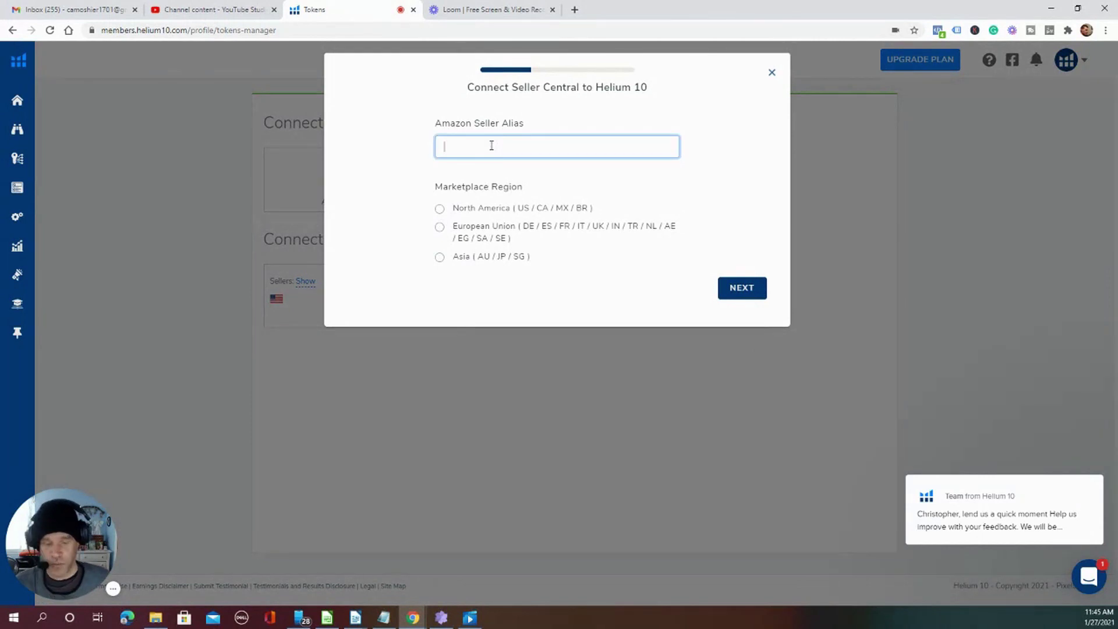
type("My Media H")
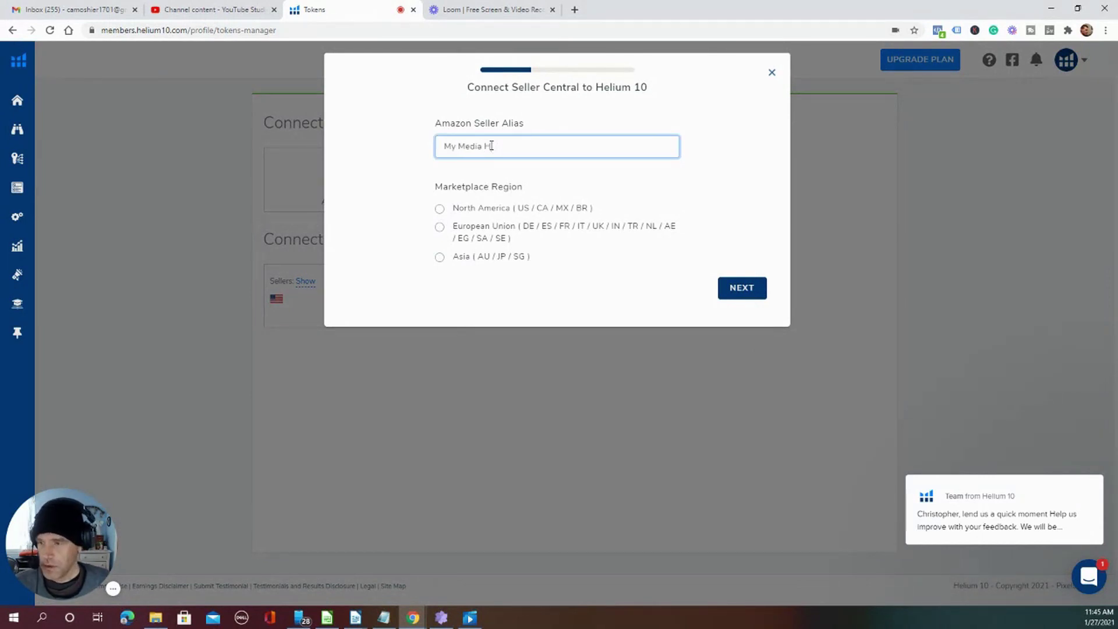
type("elper")
left_click(439, 209)
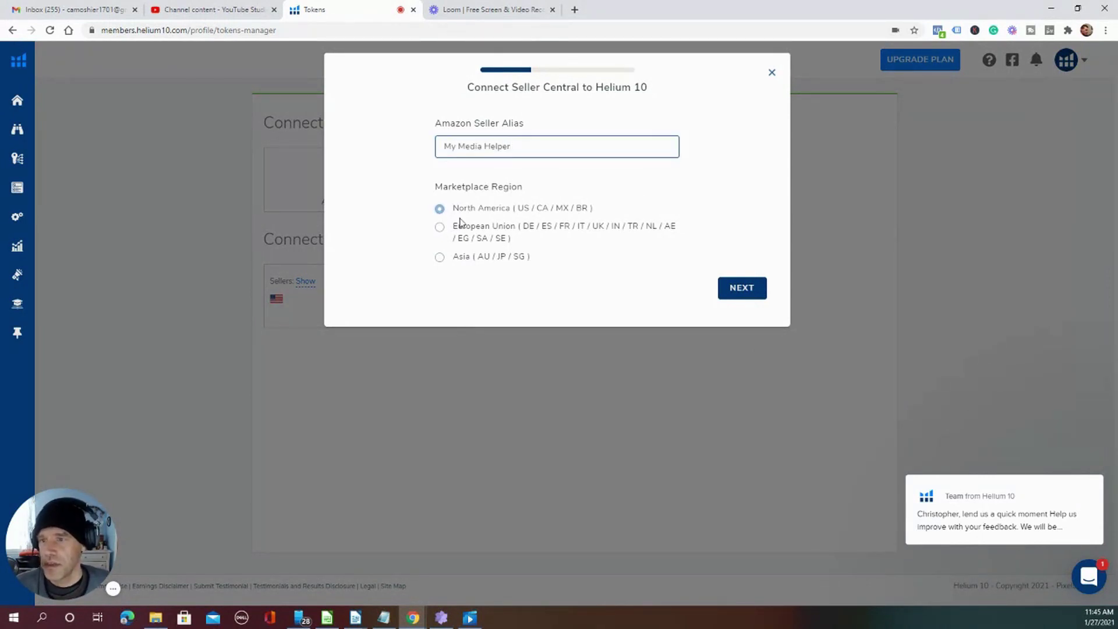
left_click(762, 296)
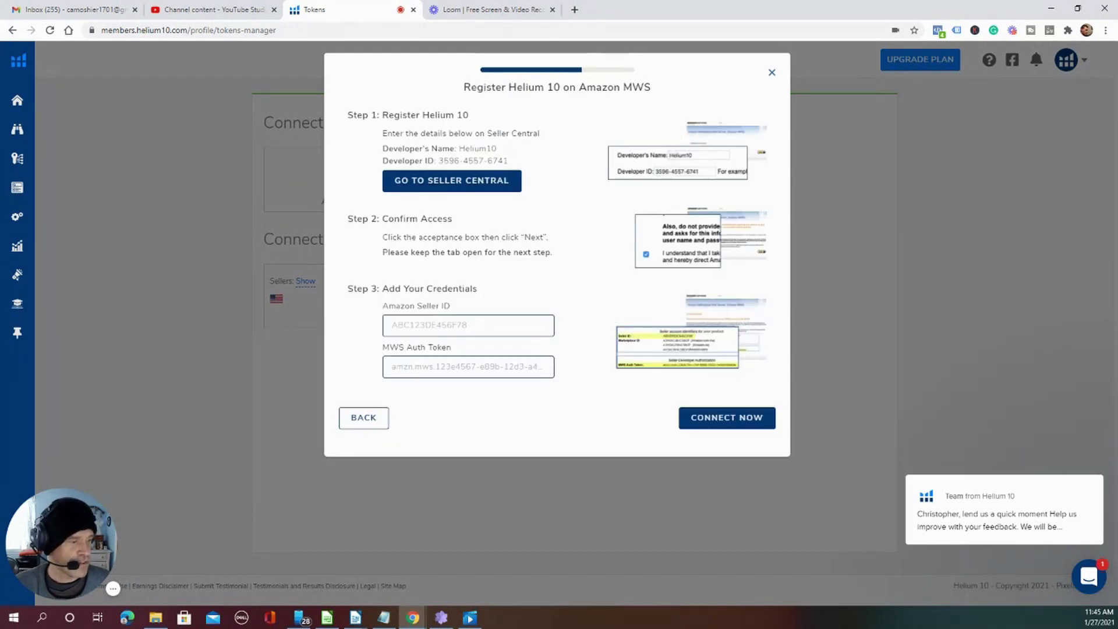
key("alt+Tab")
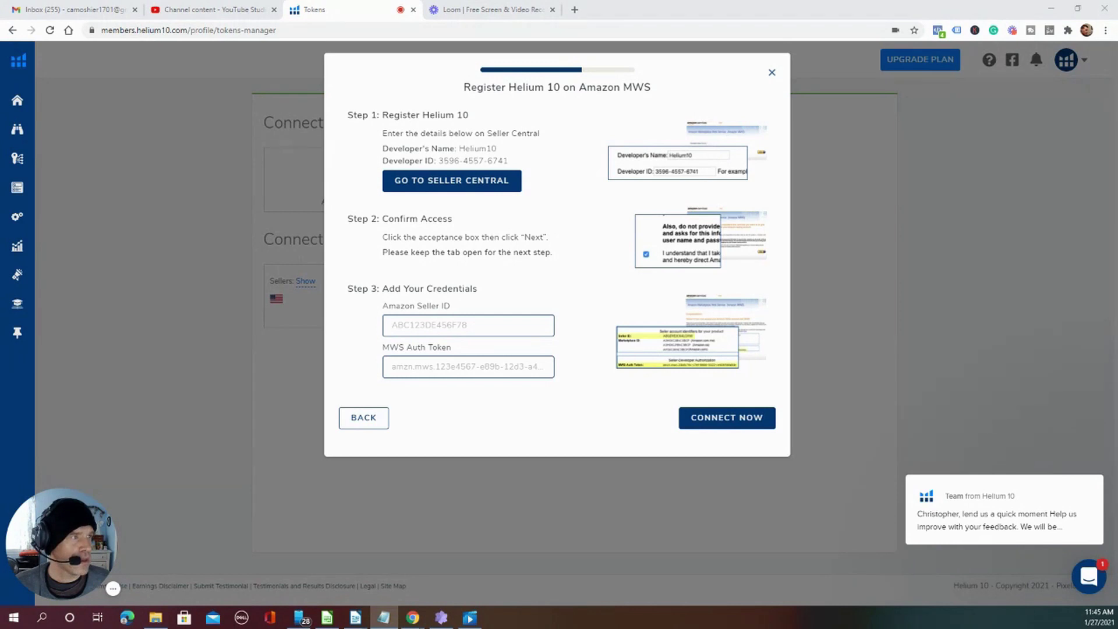
left_click_drag(563, 128, 0, 125)
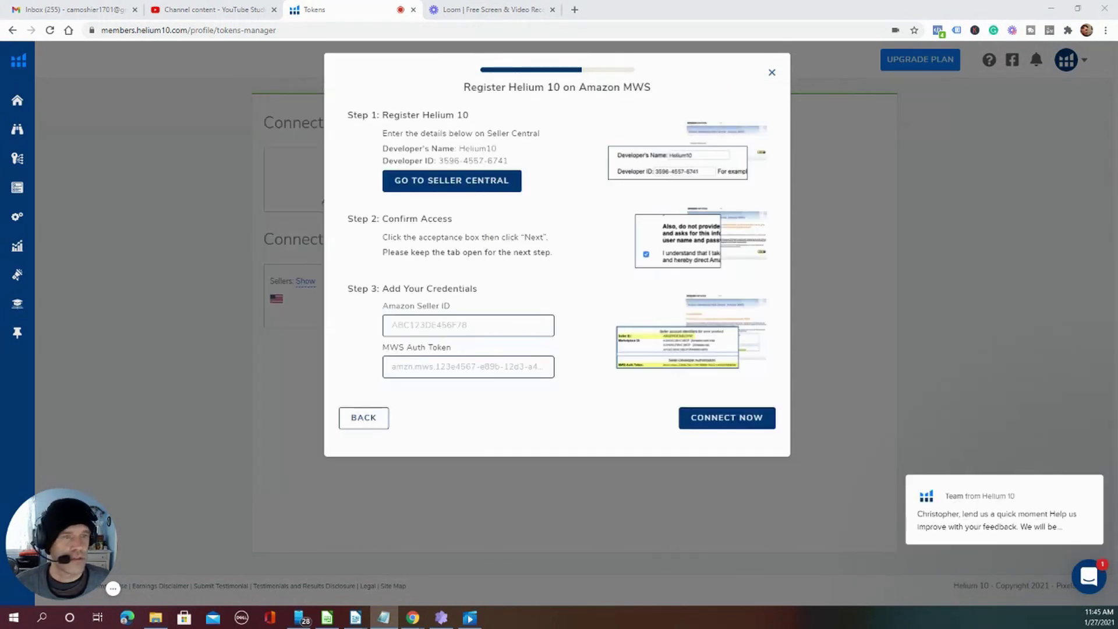
Open Seller Central, pick amazon.com as the initial marketplace, and view the credit card information.
left_click(460, 182)
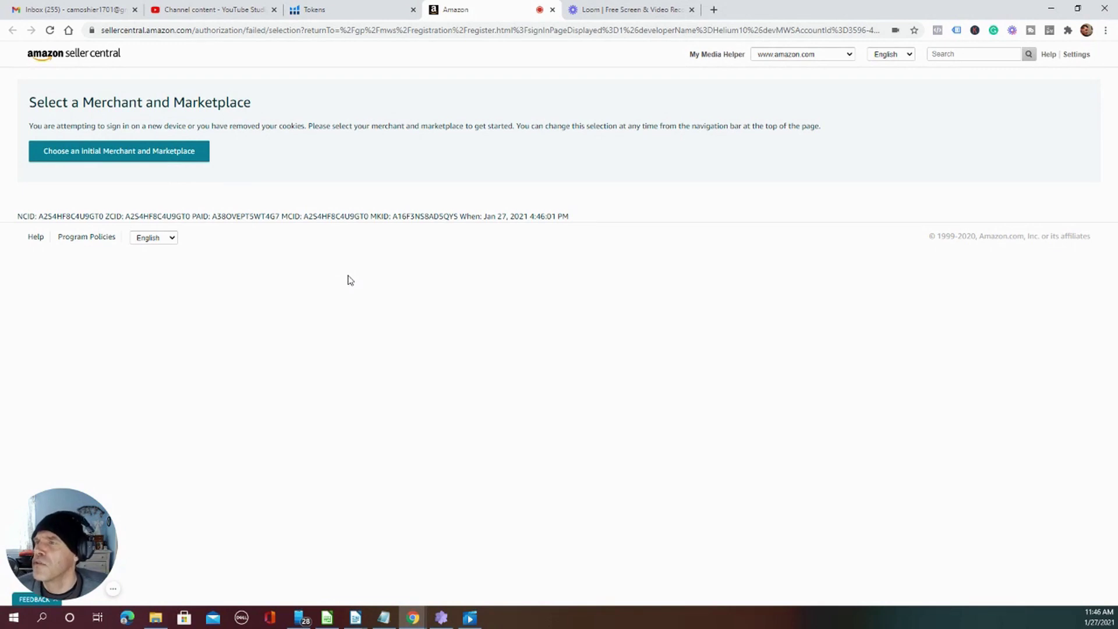
left_click(159, 156)
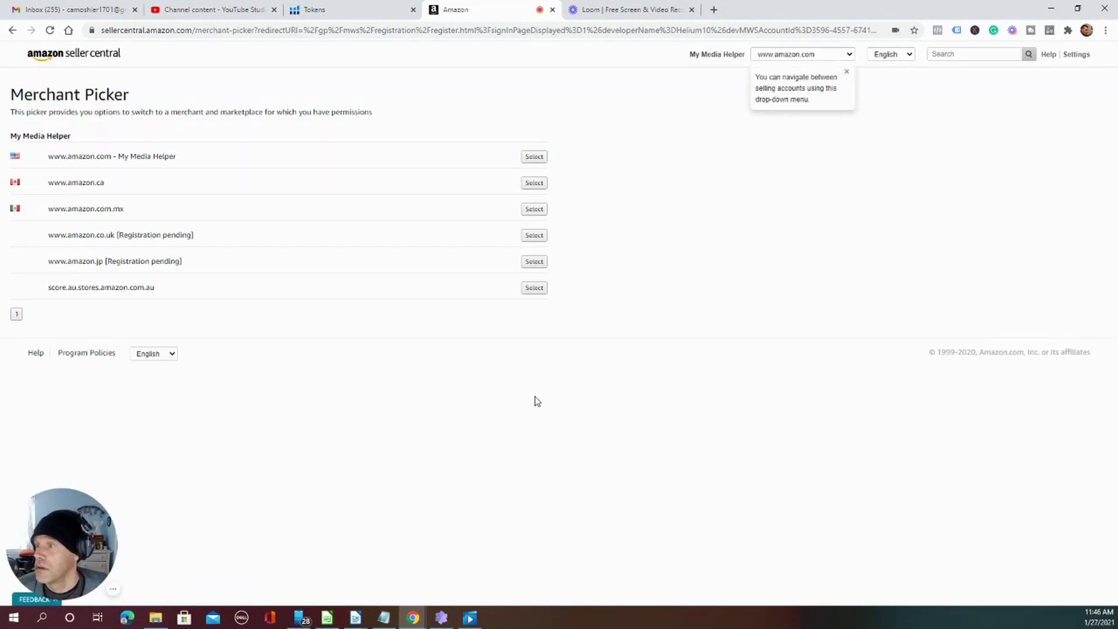
left_click(533, 157)
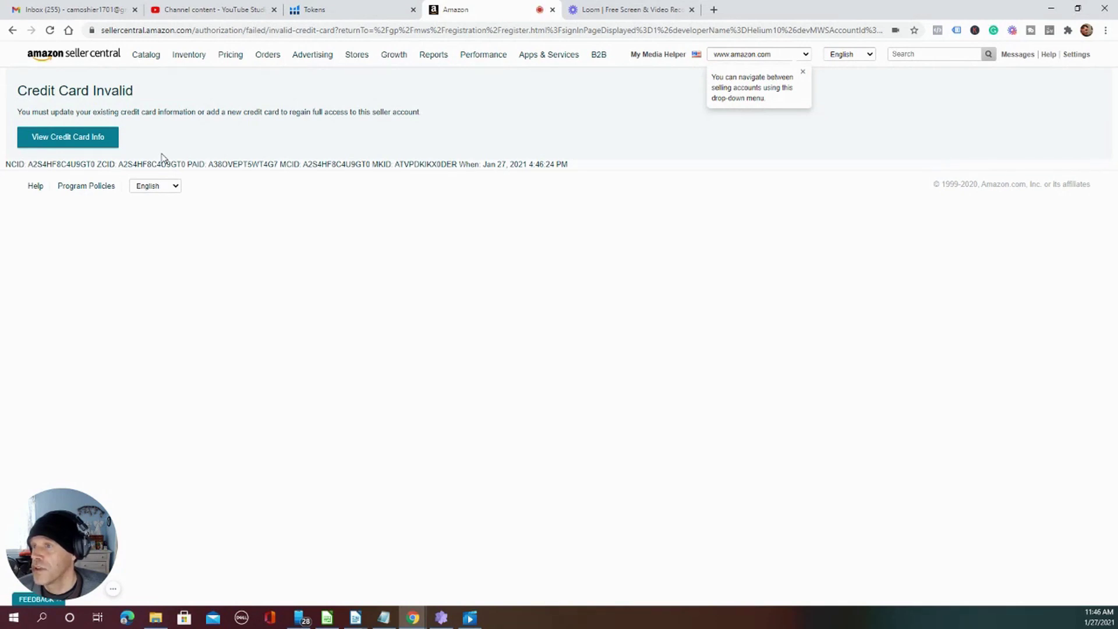
left_click(76, 140)
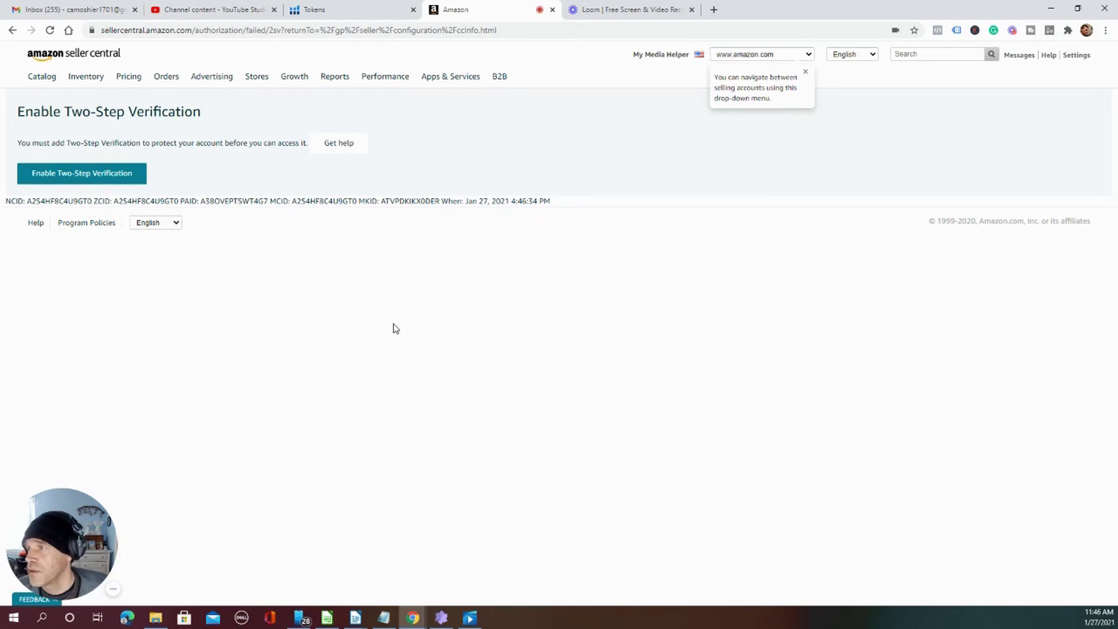
Sign in to Seller Central with the saved account password, then switch to the Gmail inbox.
left_click(112, 176)
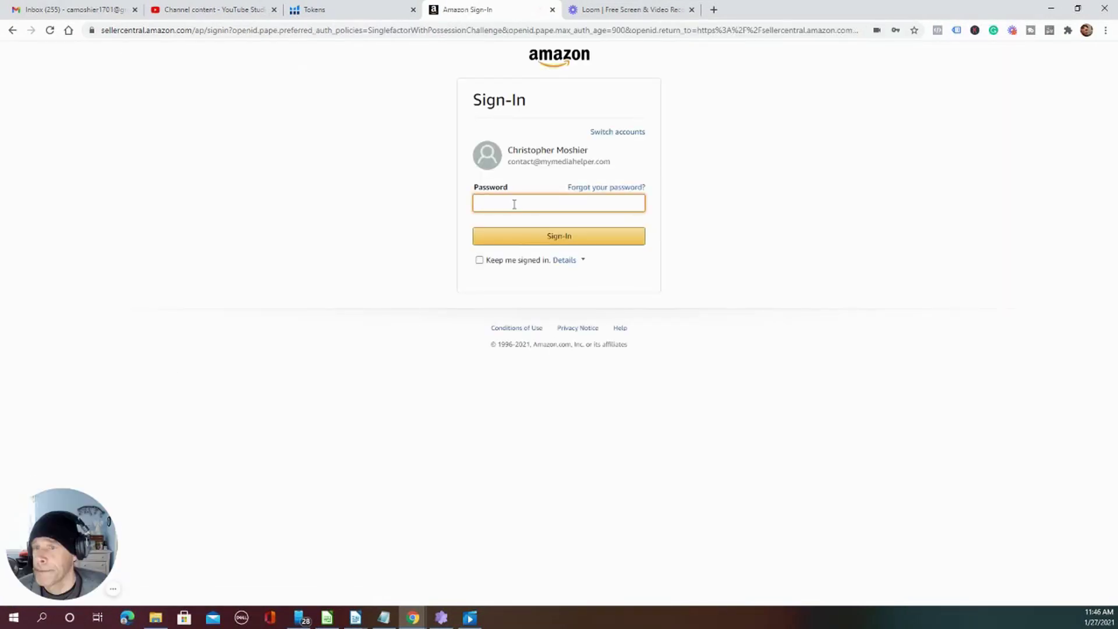
left_click(512, 204)
left_click(523, 231)
left_click(522, 233)
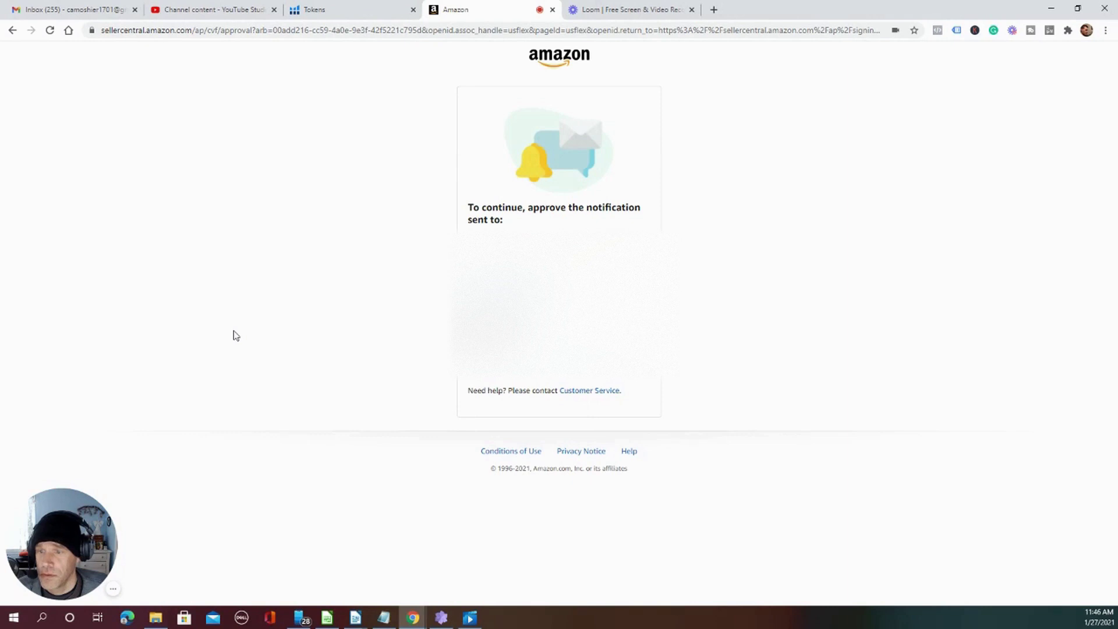
left_click(70, 10)
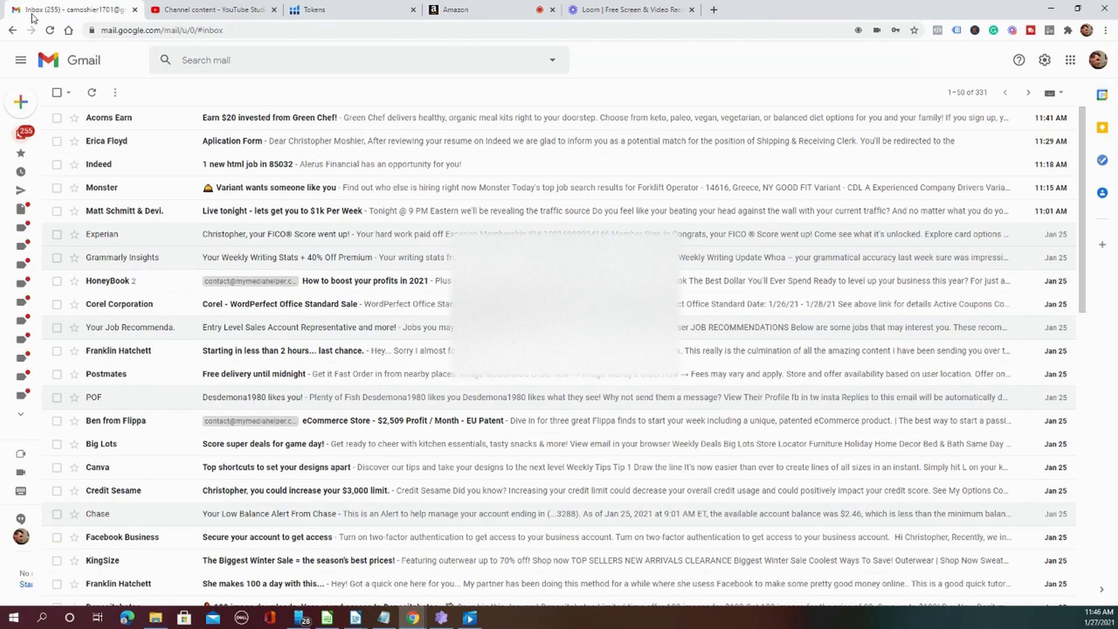
Refresh Gmail and read Amazon's Action Required credit card email.
left_click(92, 92)
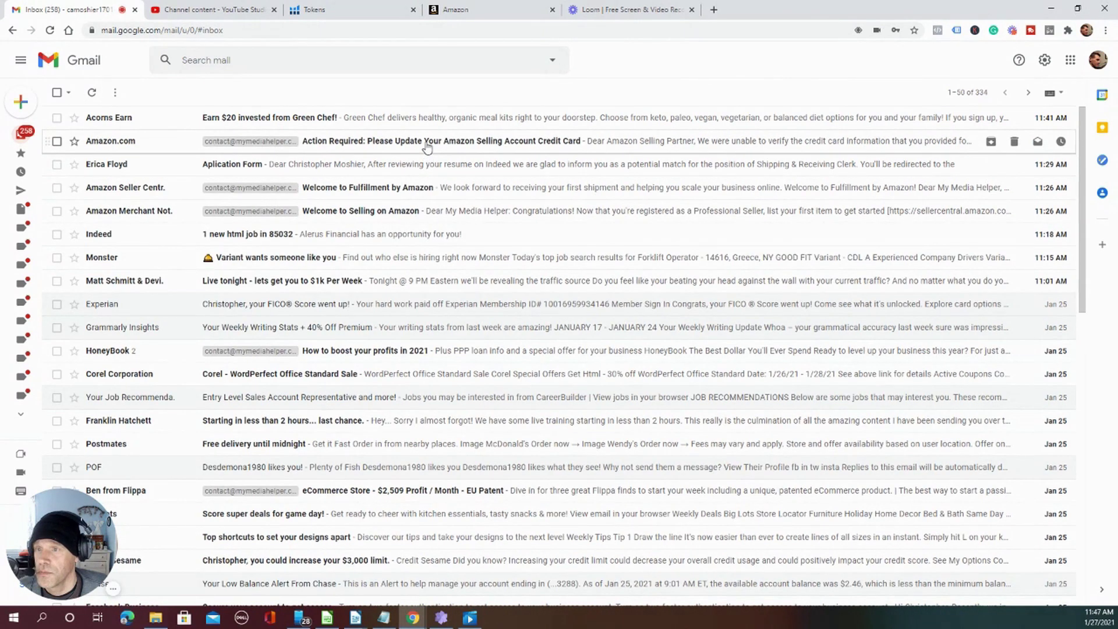
left_click(428, 146)
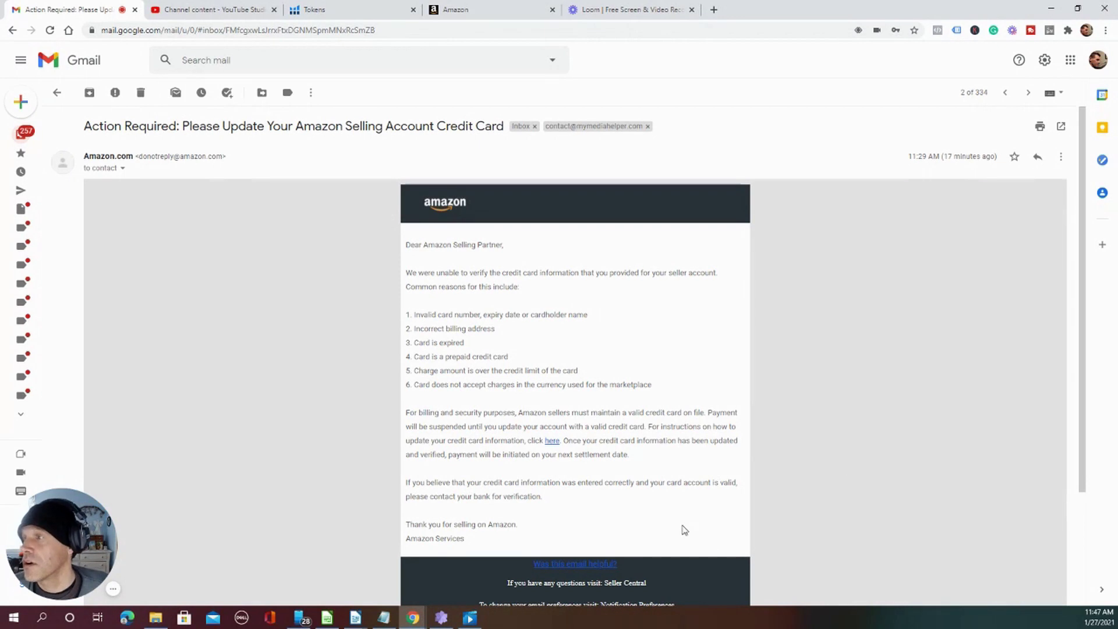
left_click(42, 136)
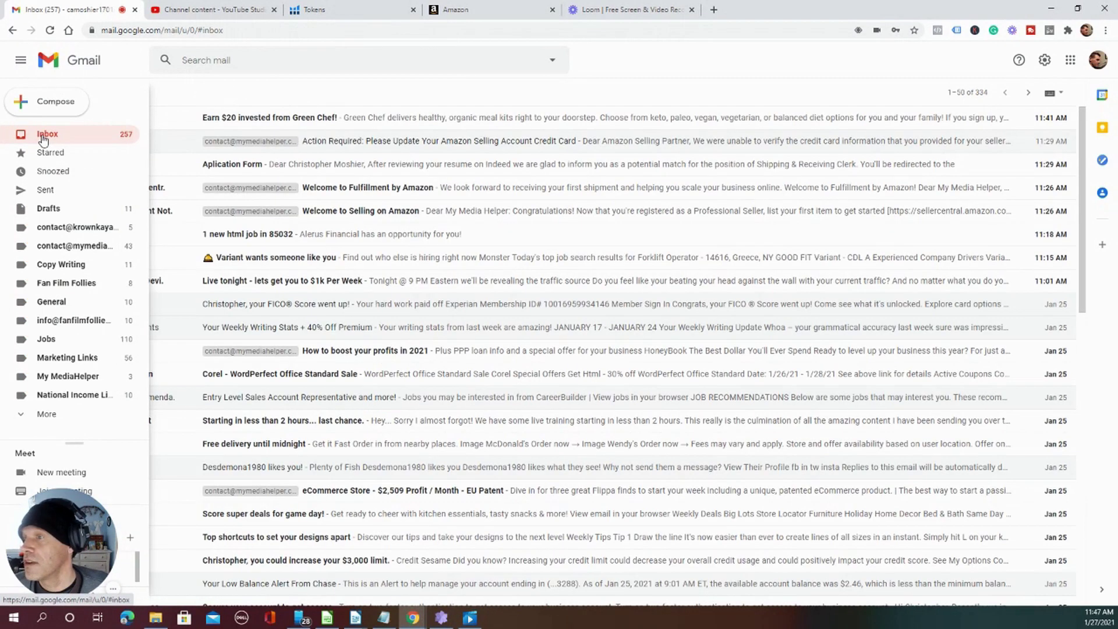
Refresh the inbox again and read the Welcome to Selling on Amazon email.
left_click(91, 93)
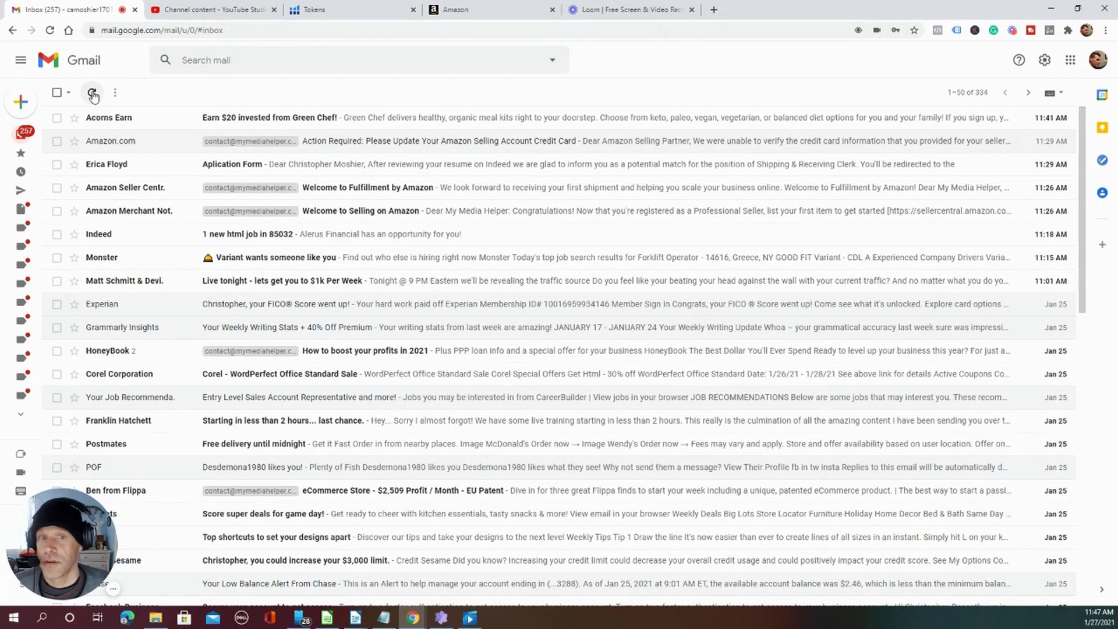
left_click(391, 216)
scroll(568, 419, "down", 1)
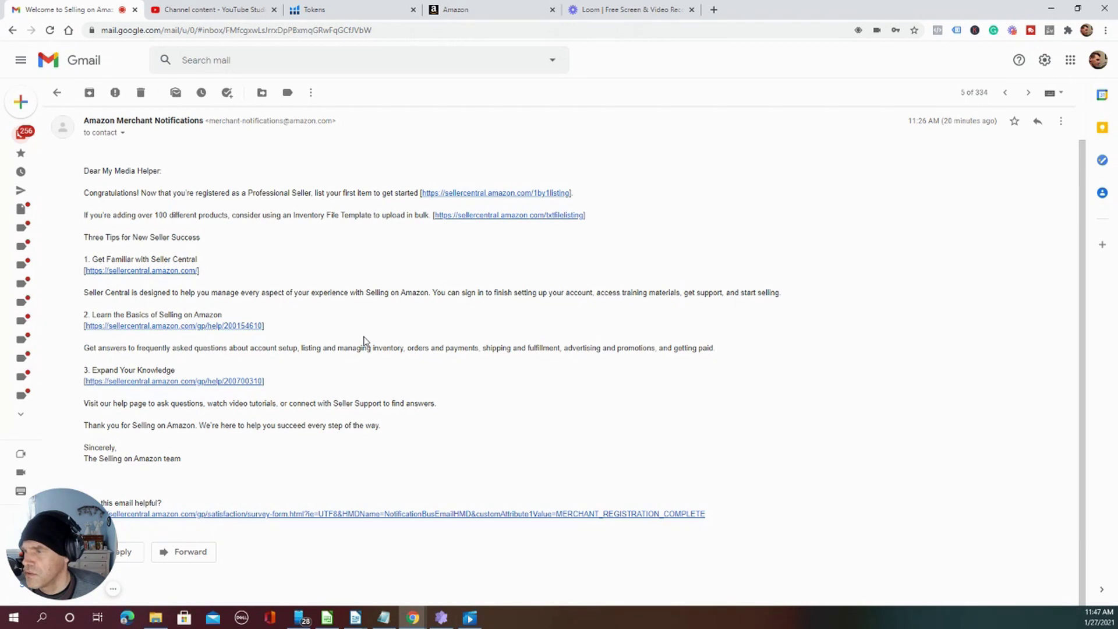
left_click(57, 93)
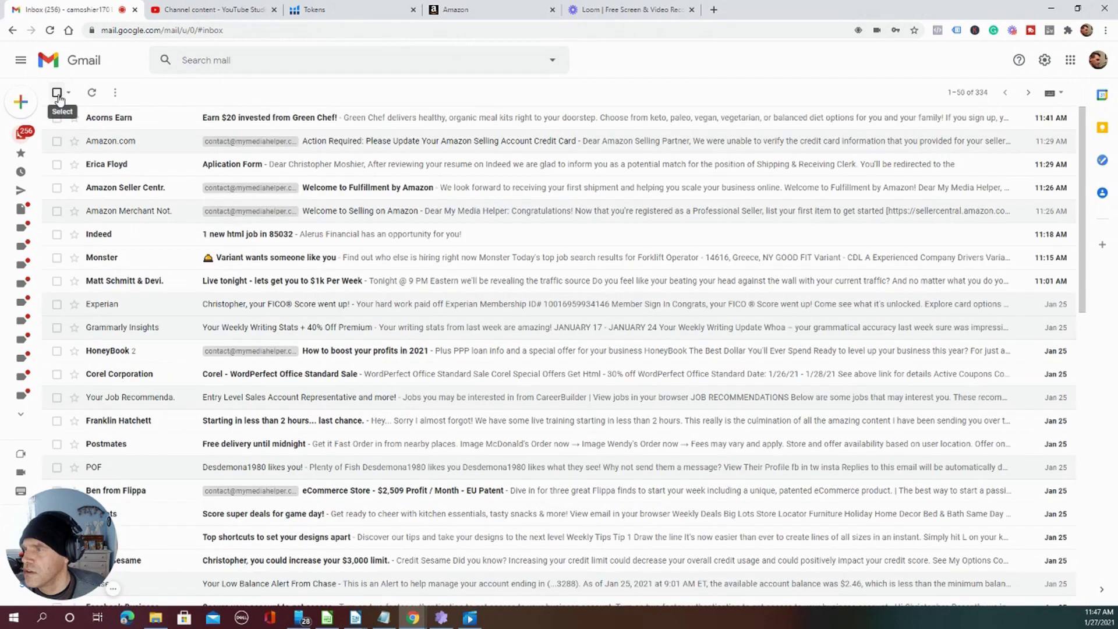
Read the Welcome to Fulfillment by Amazon email, then return to the Seller Central approval page.
left_click(368, 189)
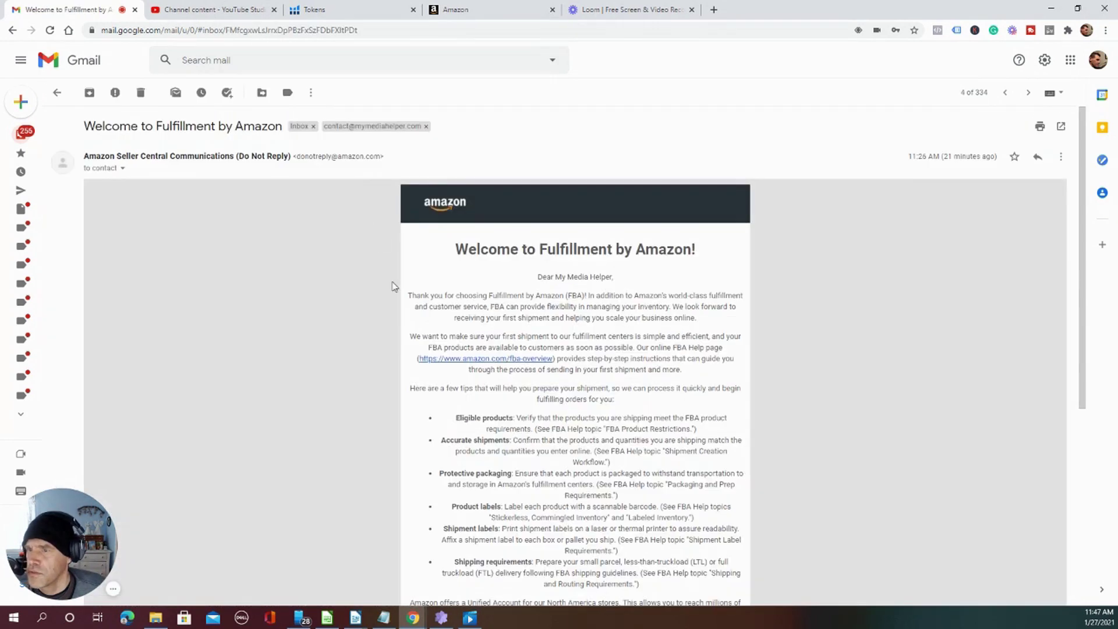
scroll(844, 462, "down", 3)
scroll(848, 463, "down", 1)
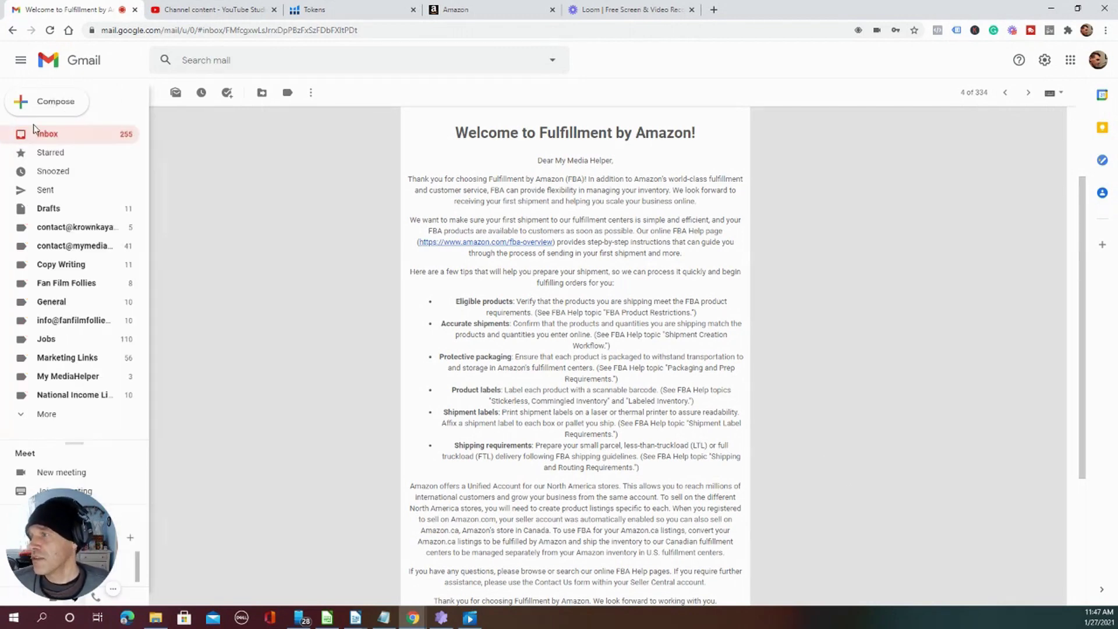
left_click(52, 135)
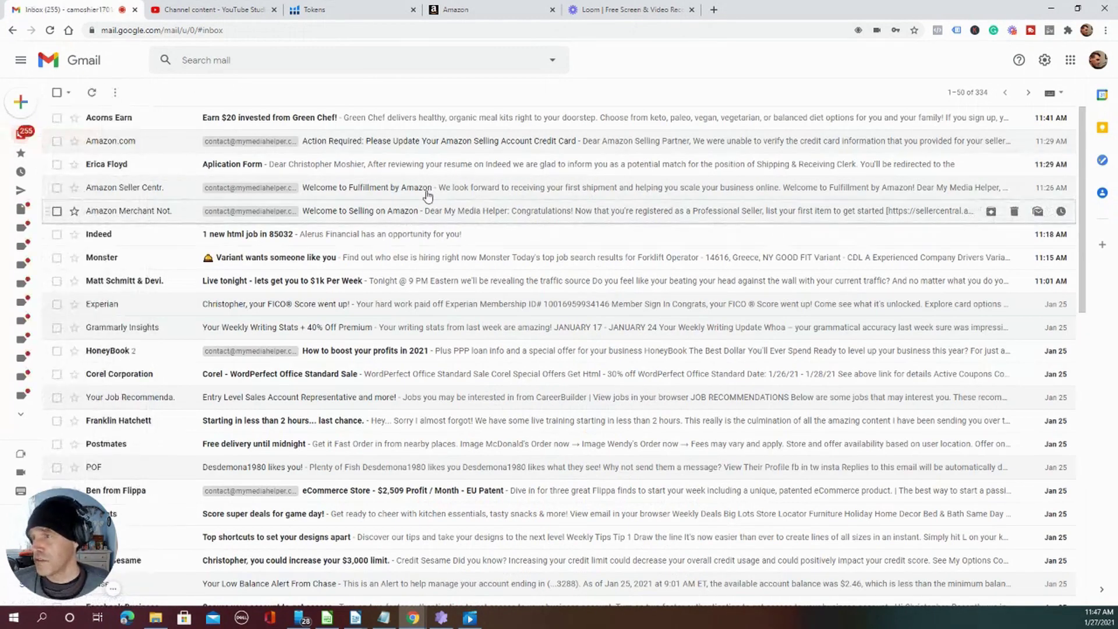
left_click(483, 8)
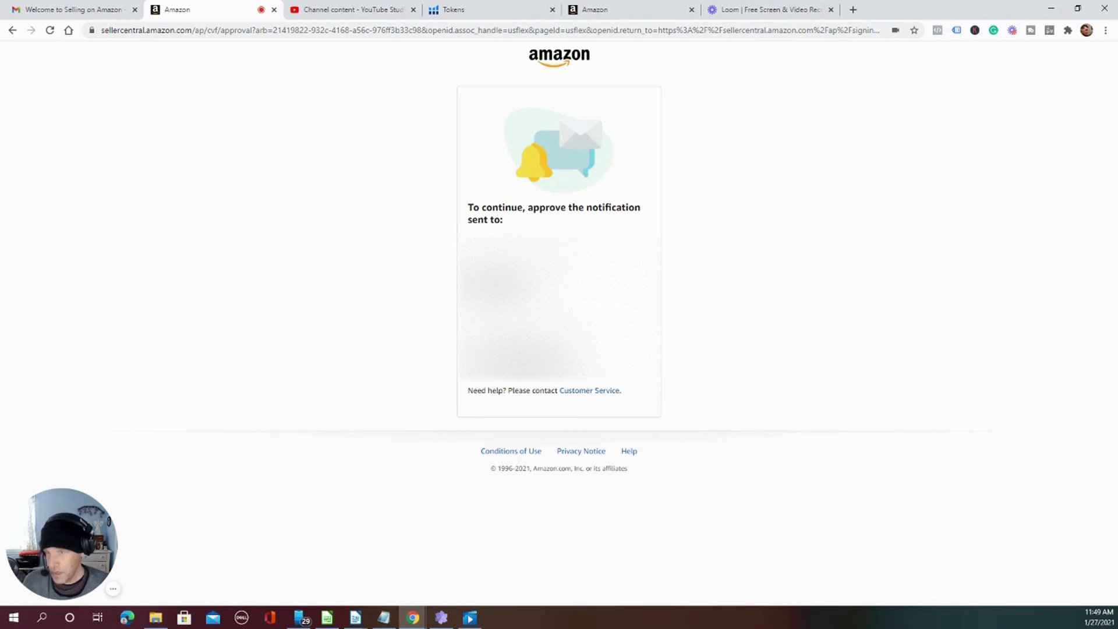
Reload the approval page, close the duplicate Amazon sign-in tab, and reload to reach 2SV enrollment.
left_click(49, 29)
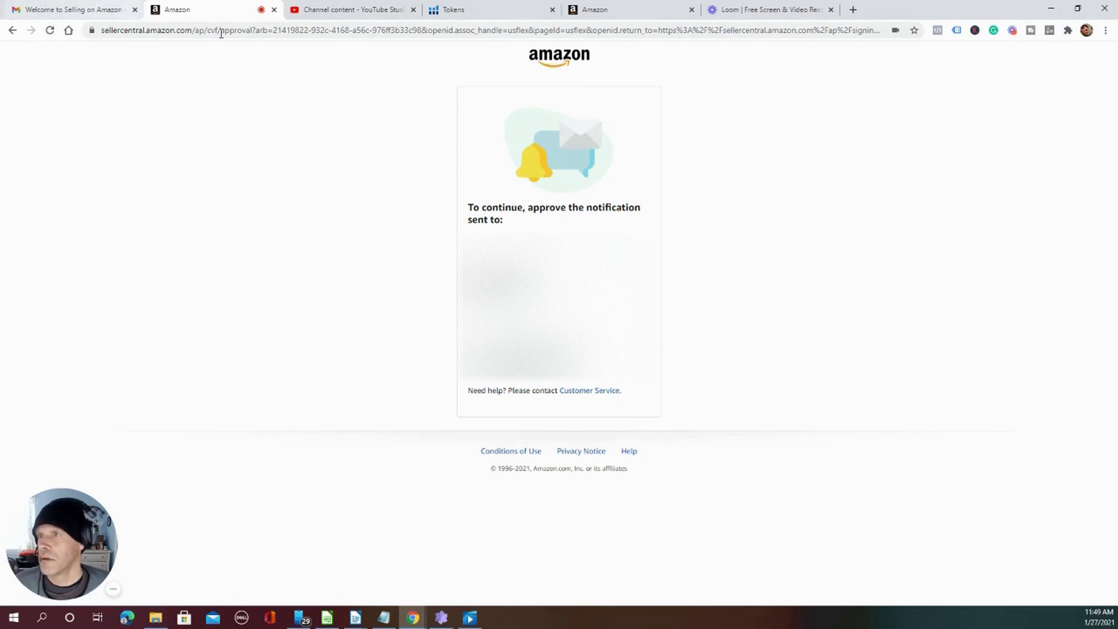
left_click(620, 10)
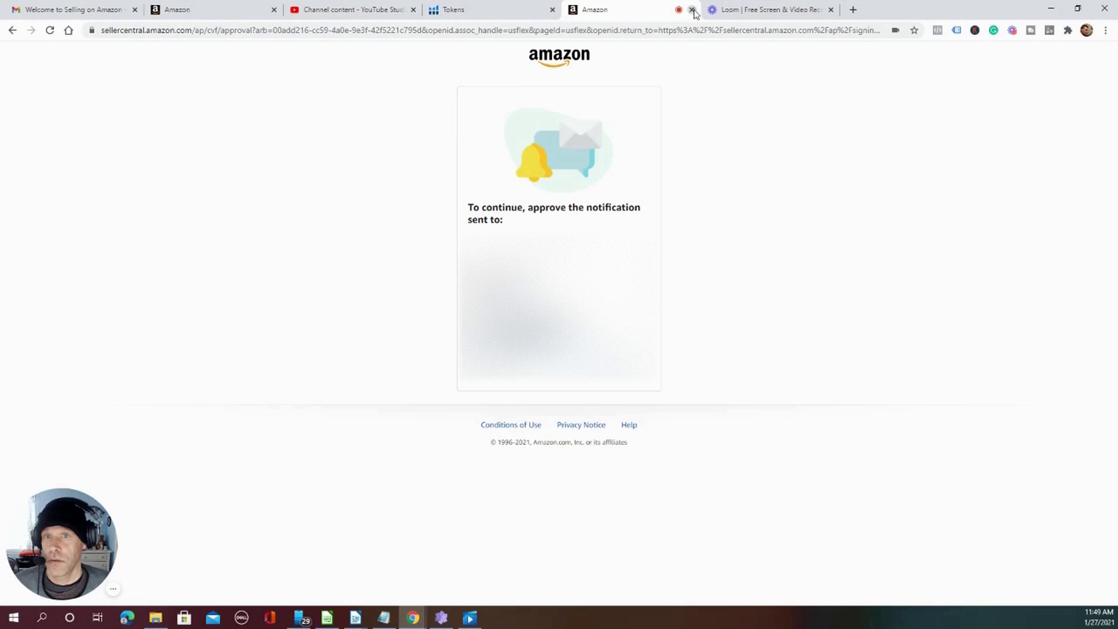
left_click(691, 10)
left_click(228, 11)
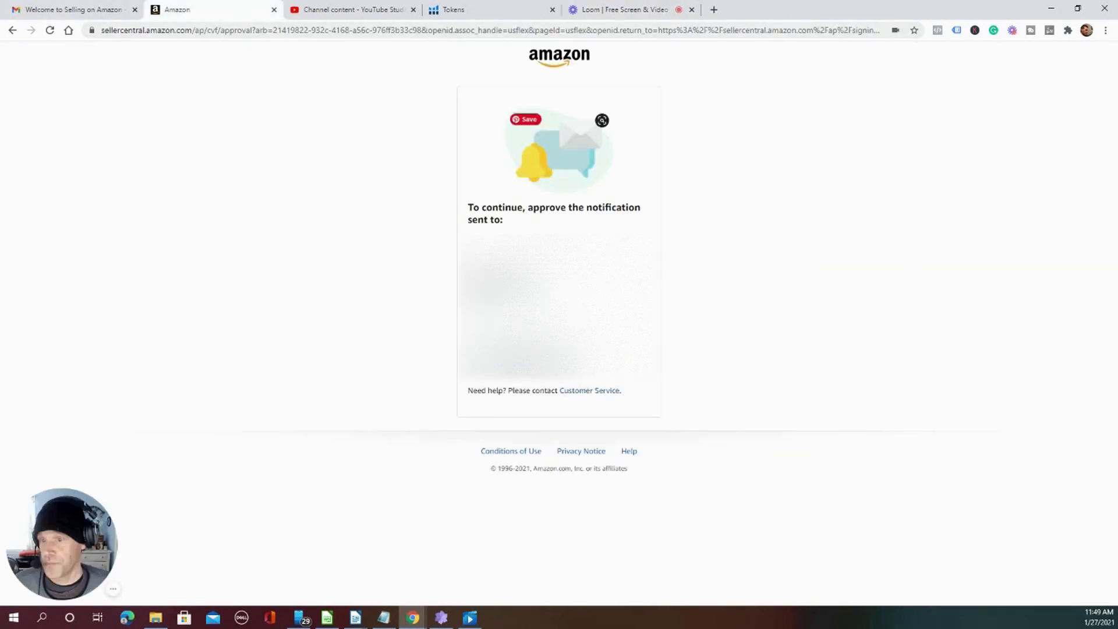
left_click(49, 34)
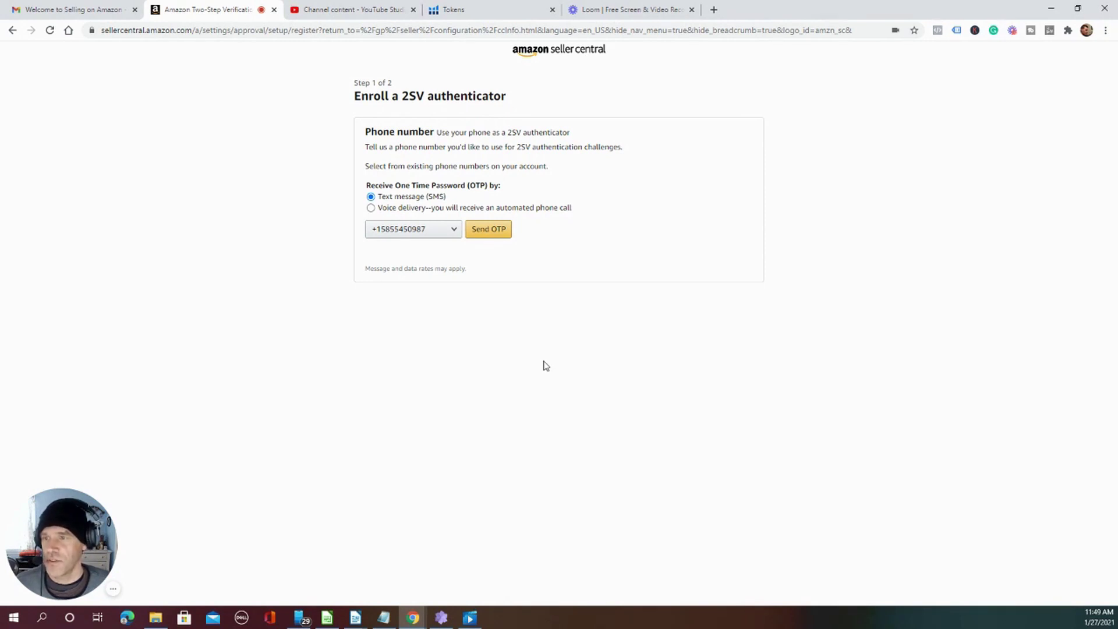
Text a one-time passcode to the phone and enter the received code to verify it.
left_click(490, 230)
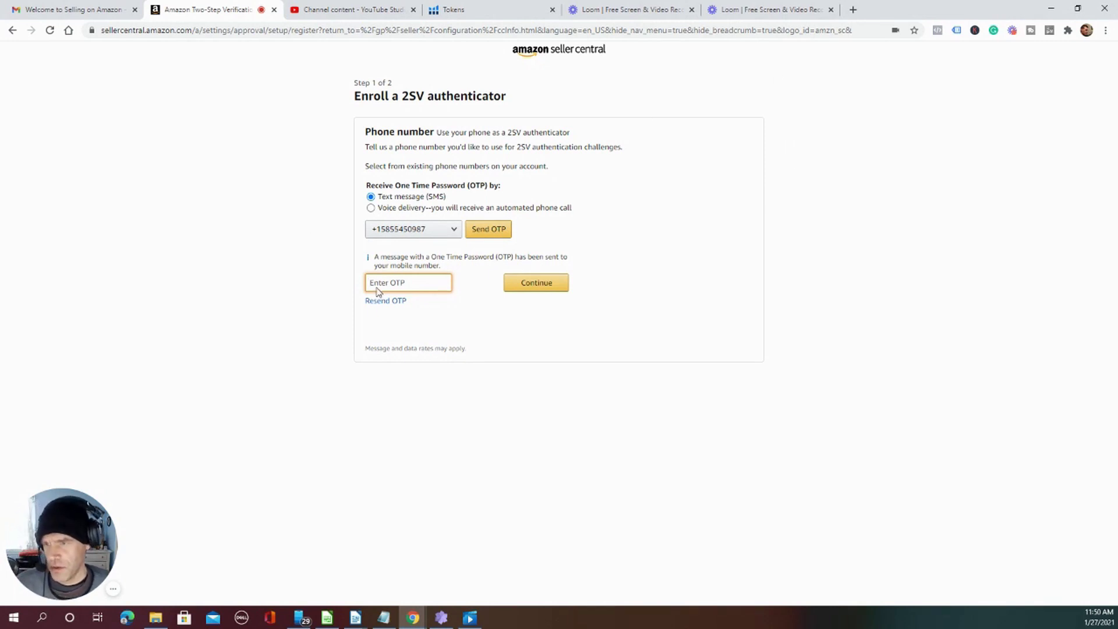
left_click(432, 288)
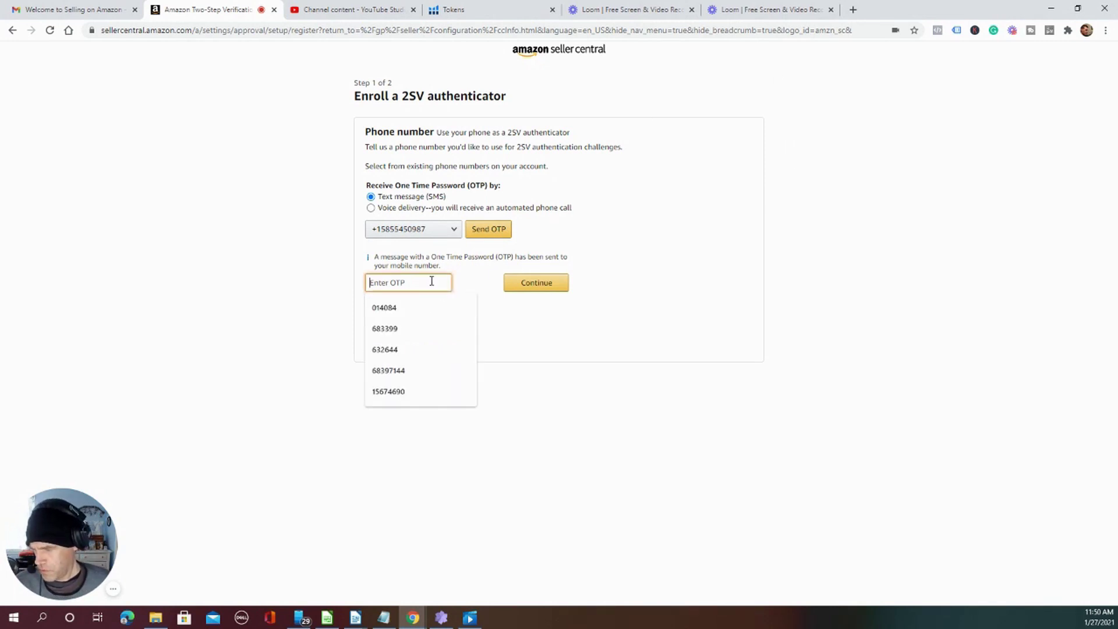
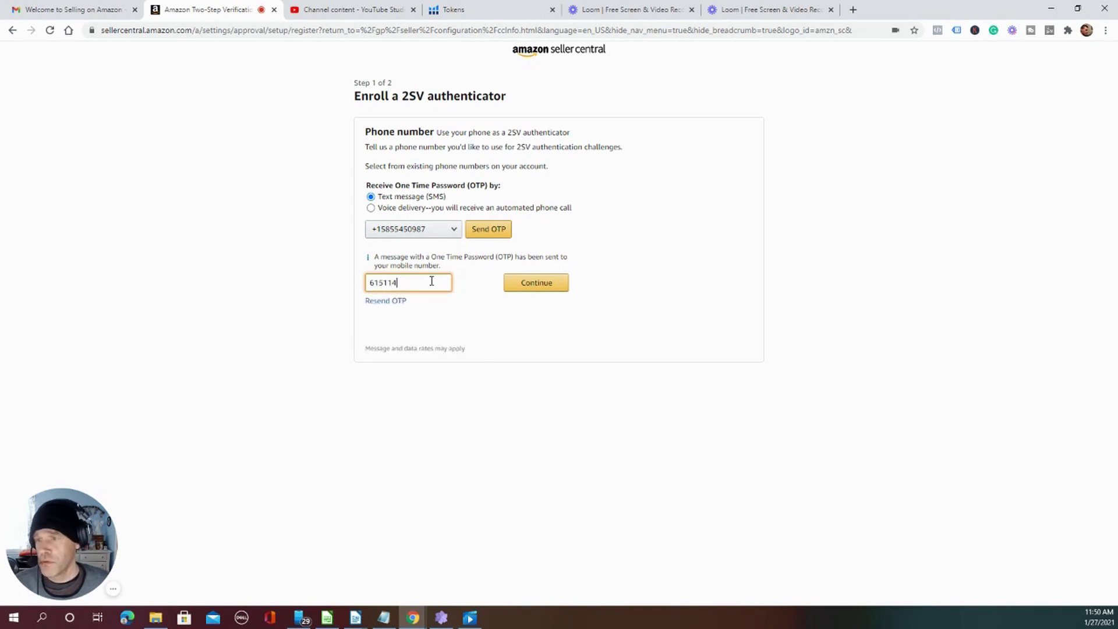
left_click(542, 285)
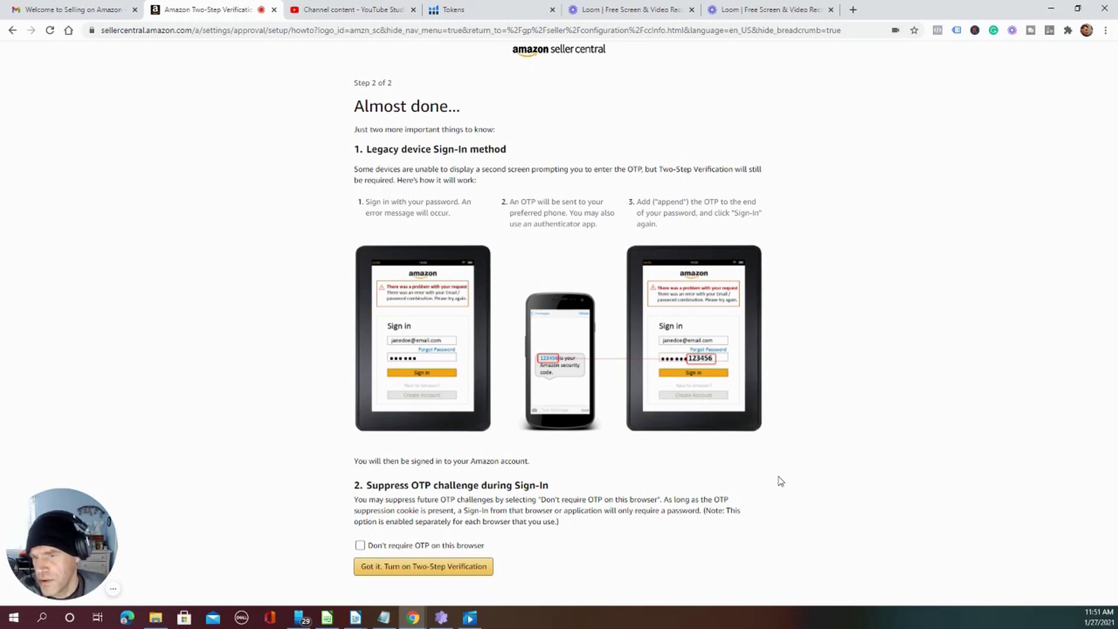
Leave 'Don't require OTP on this browser' unticked and turn on Two-Step Verification.
left_click(360, 546)
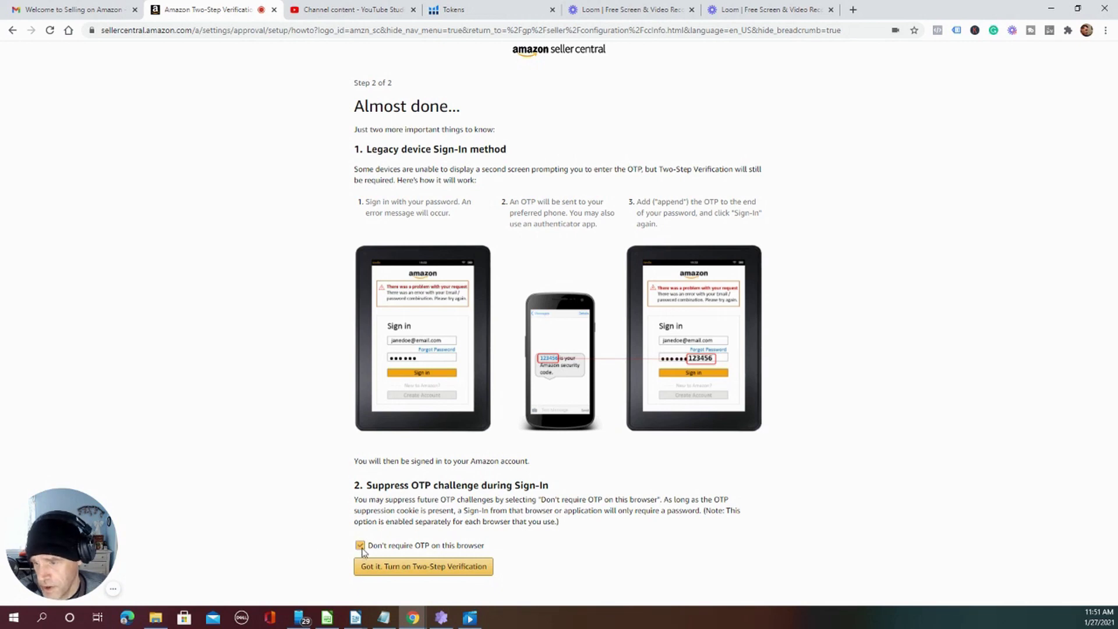
left_click(360, 545)
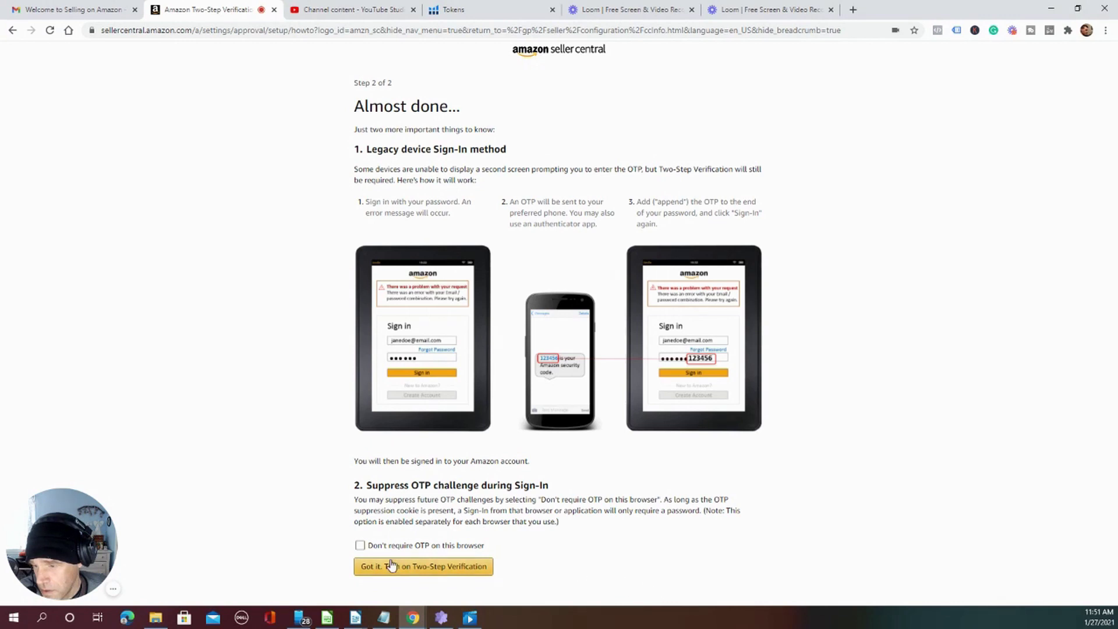
left_click(407, 575)
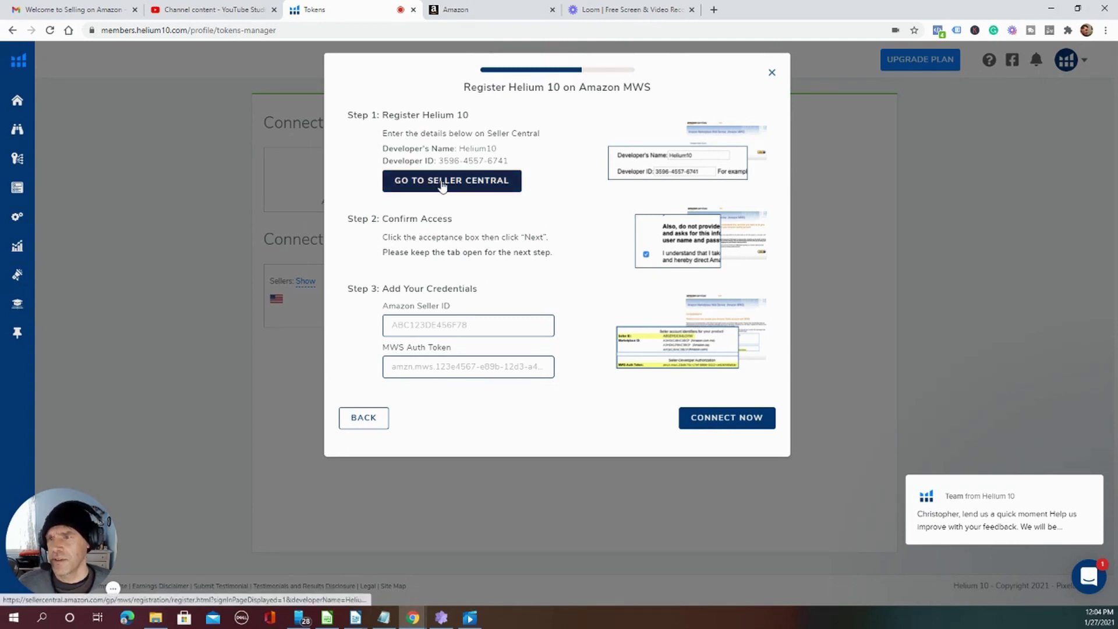
On the Seller Central MWS registration page, step through and dismiss the What's new tour.
left_click(494, 11)
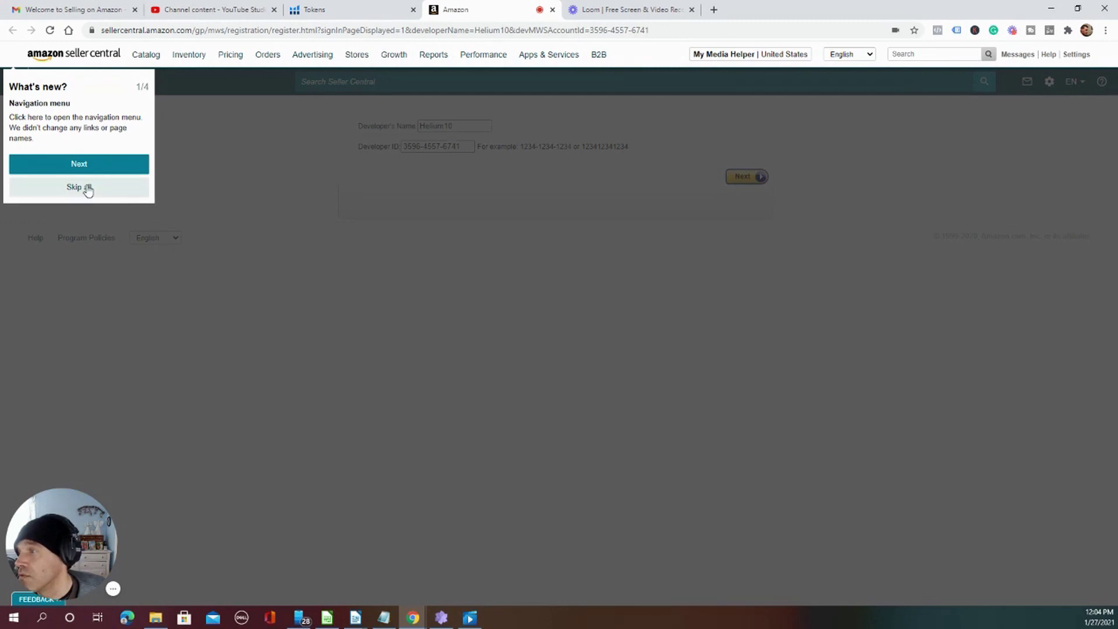
left_click(78, 164)
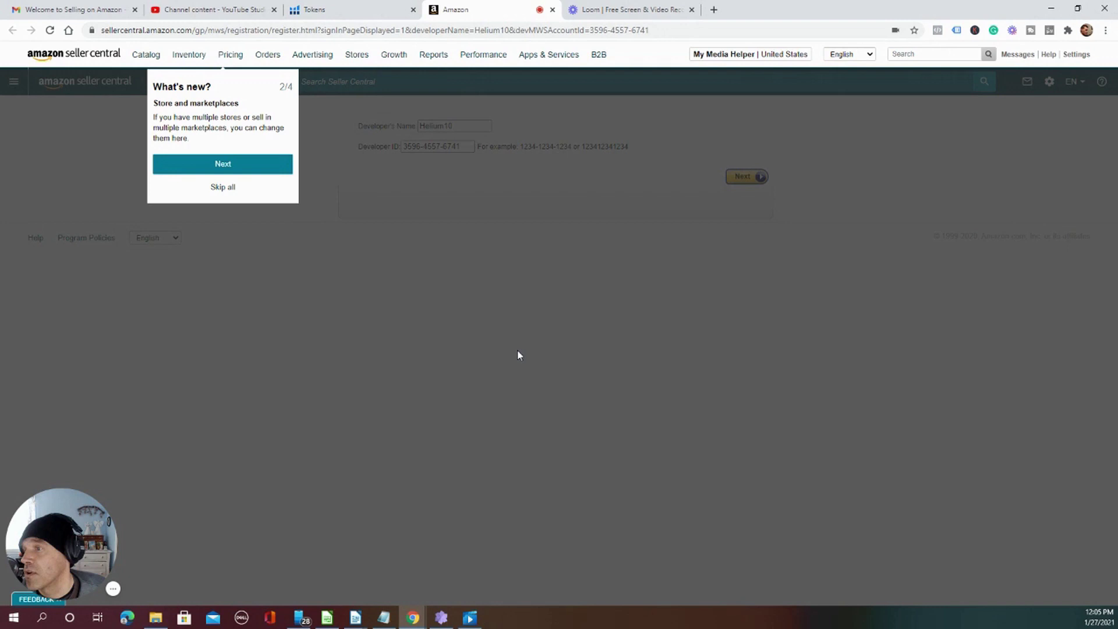
left_click(236, 166)
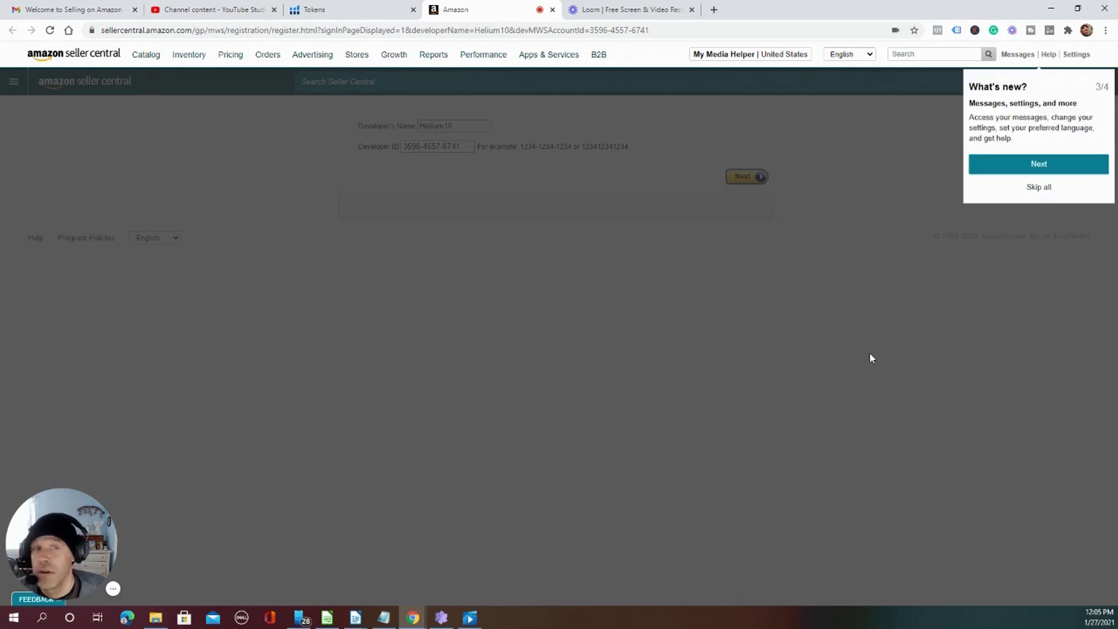
left_click(1060, 169)
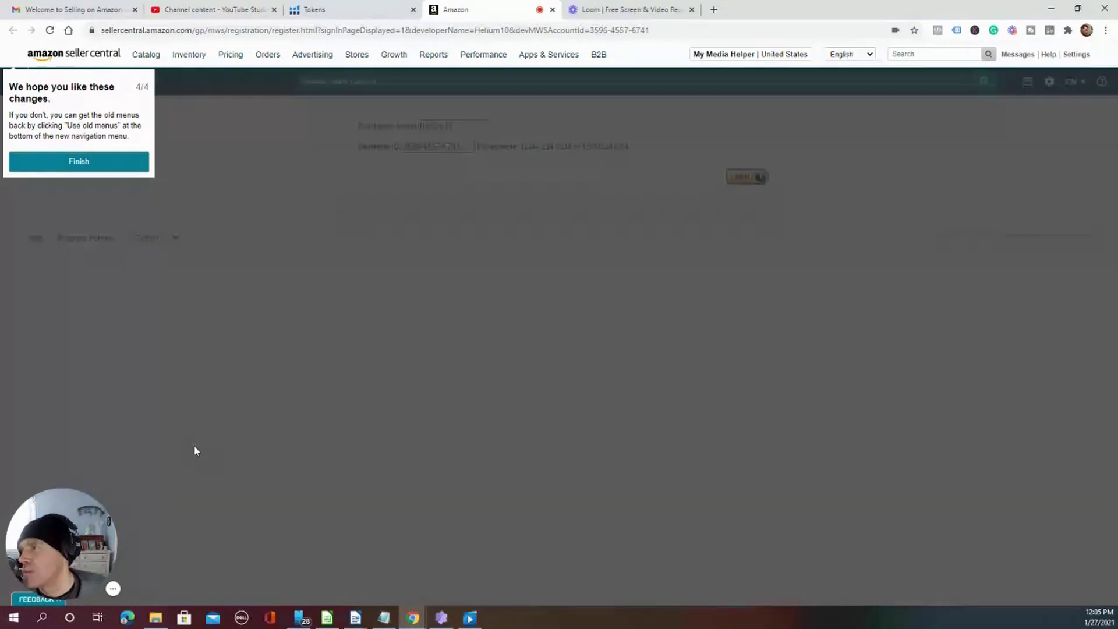
left_click(87, 164)
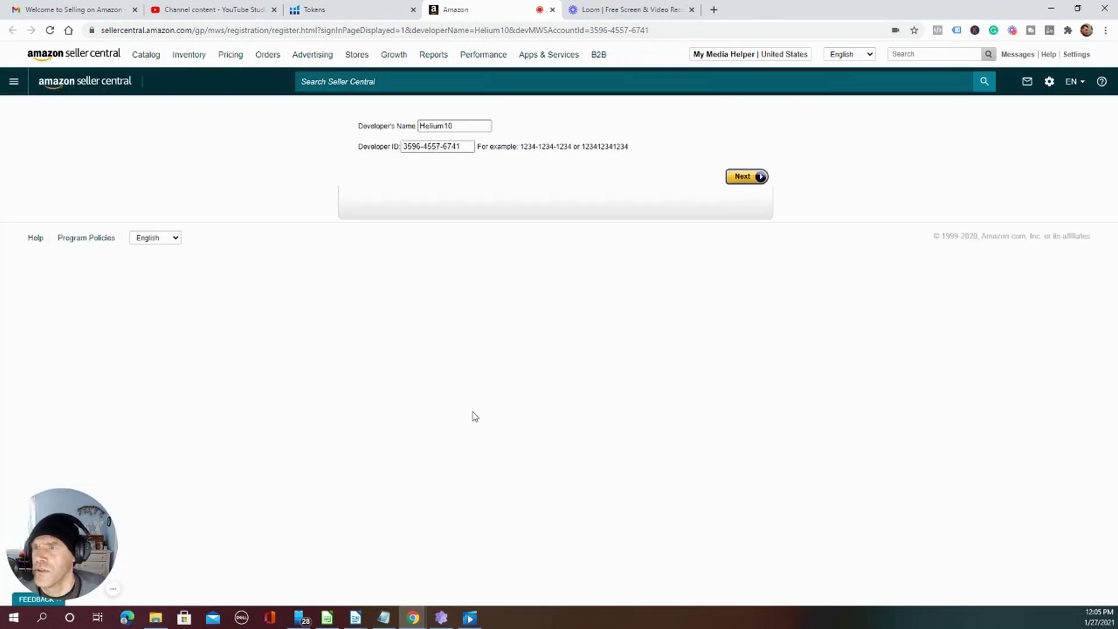
Check Helium 10's empty Seller ID and MWS Auth Token fields, then select the Helium10 developer name.
left_click(339, 9)
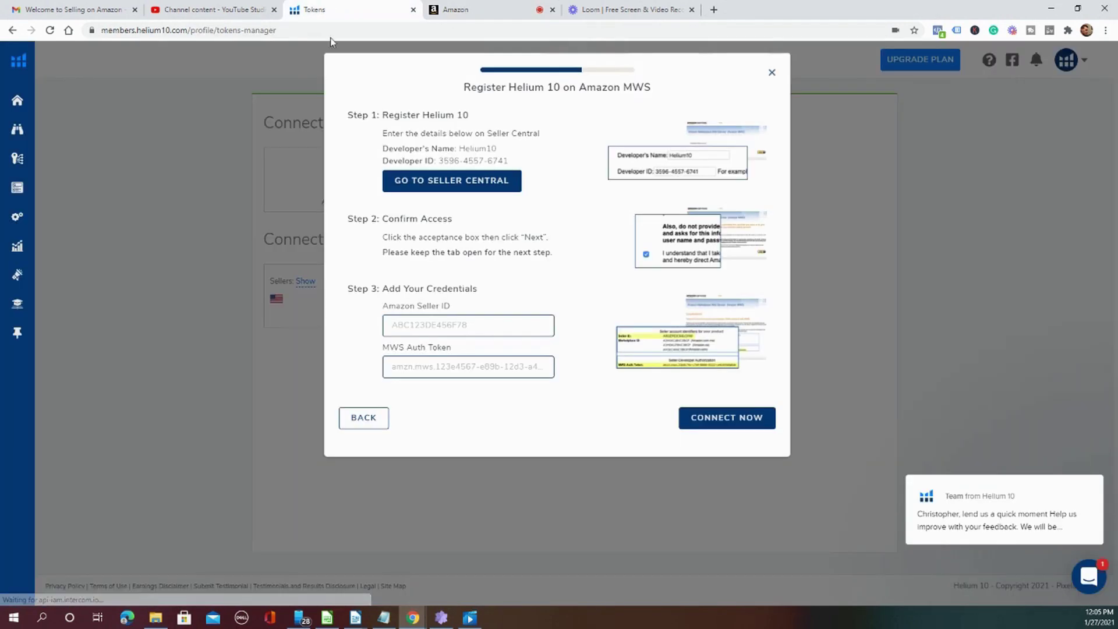
left_click(415, 330)
left_click(408, 371)
left_click(486, 9)
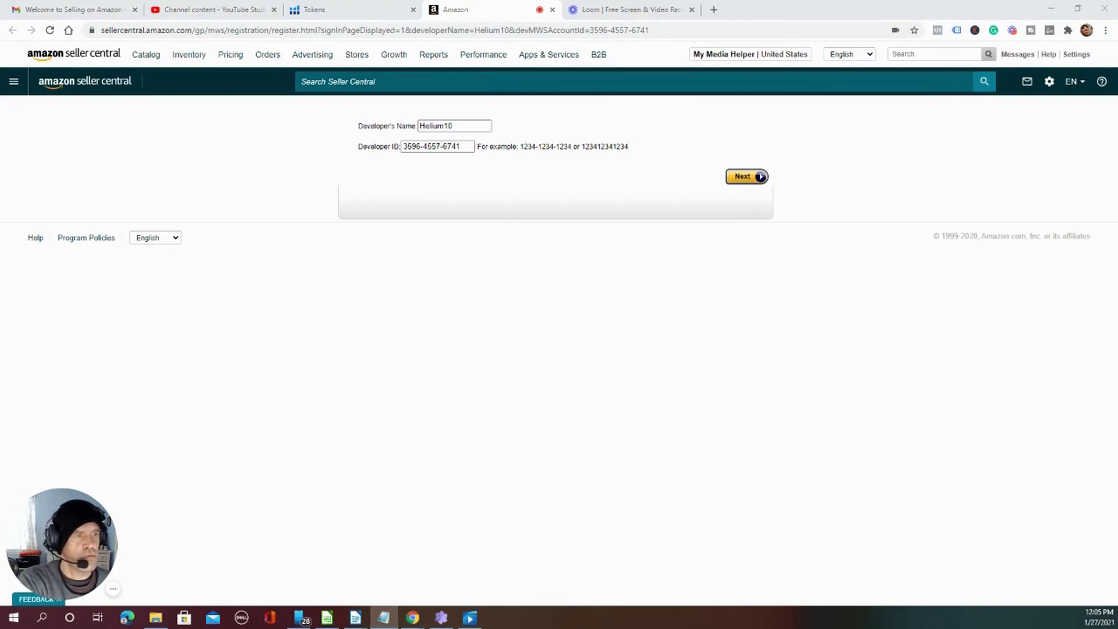
double_click(441, 126)
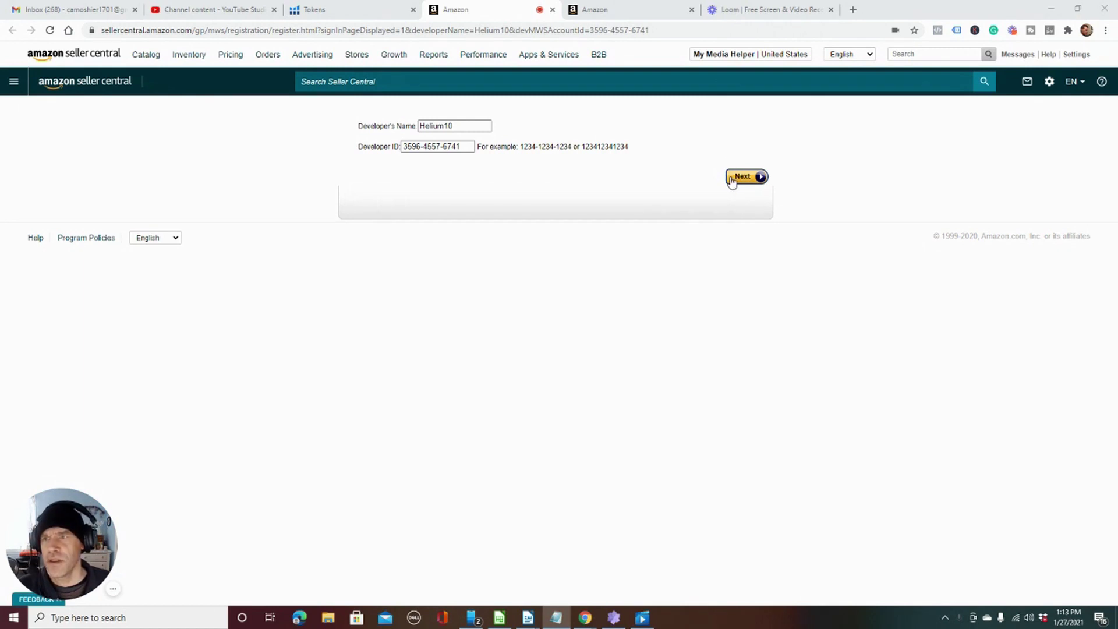
Submit the developer details, accept responsibility, and grant Helium10 access to the selling account.
left_click(732, 180)
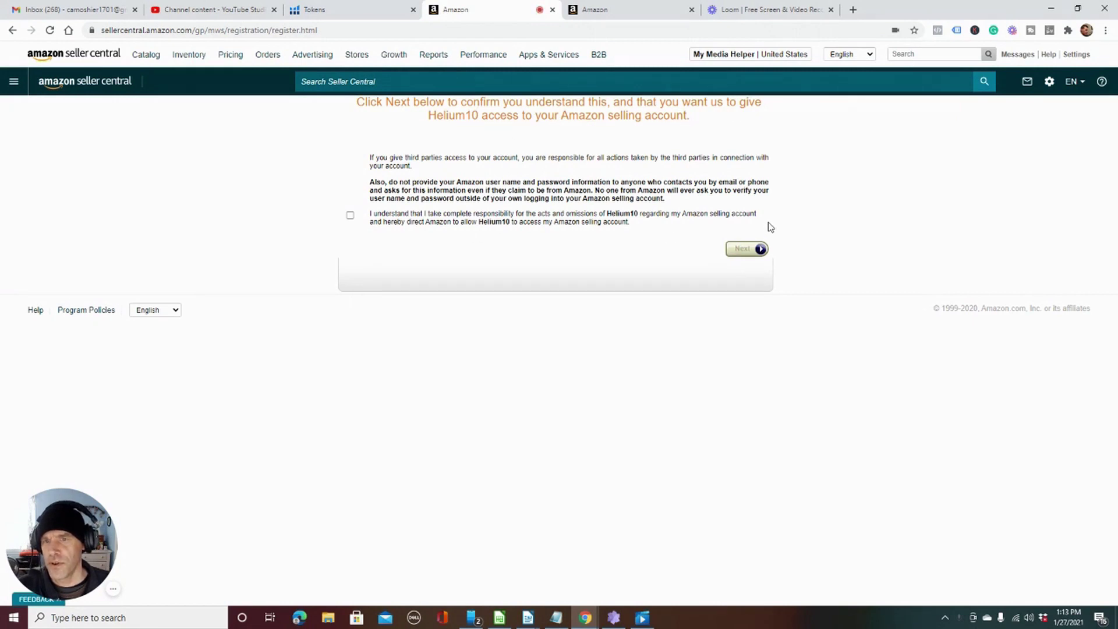
left_click(350, 215)
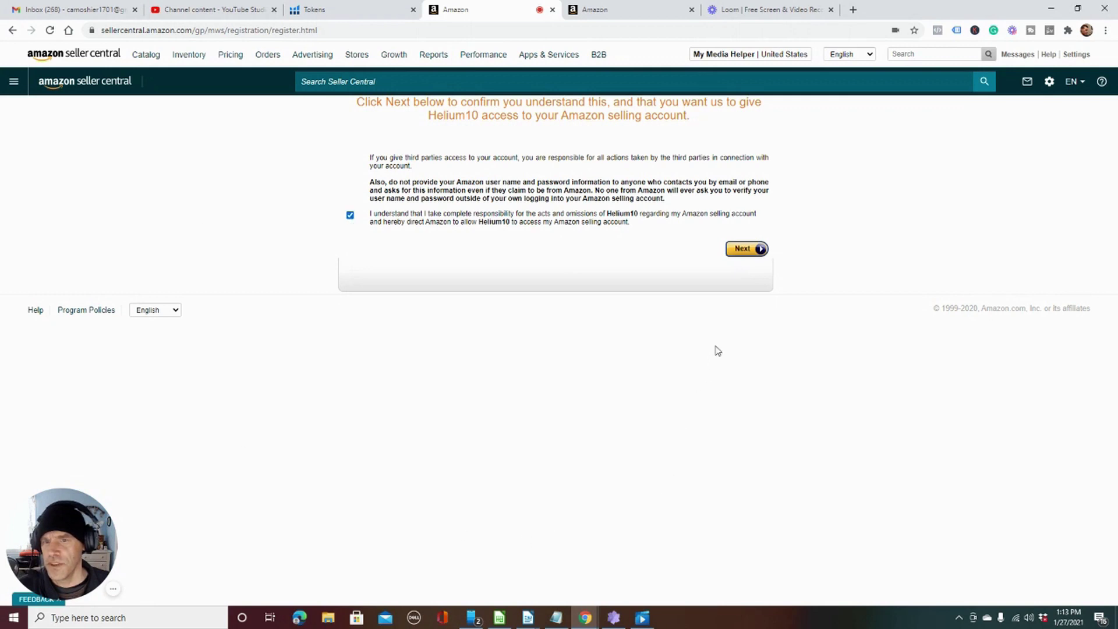
left_click(739, 254)
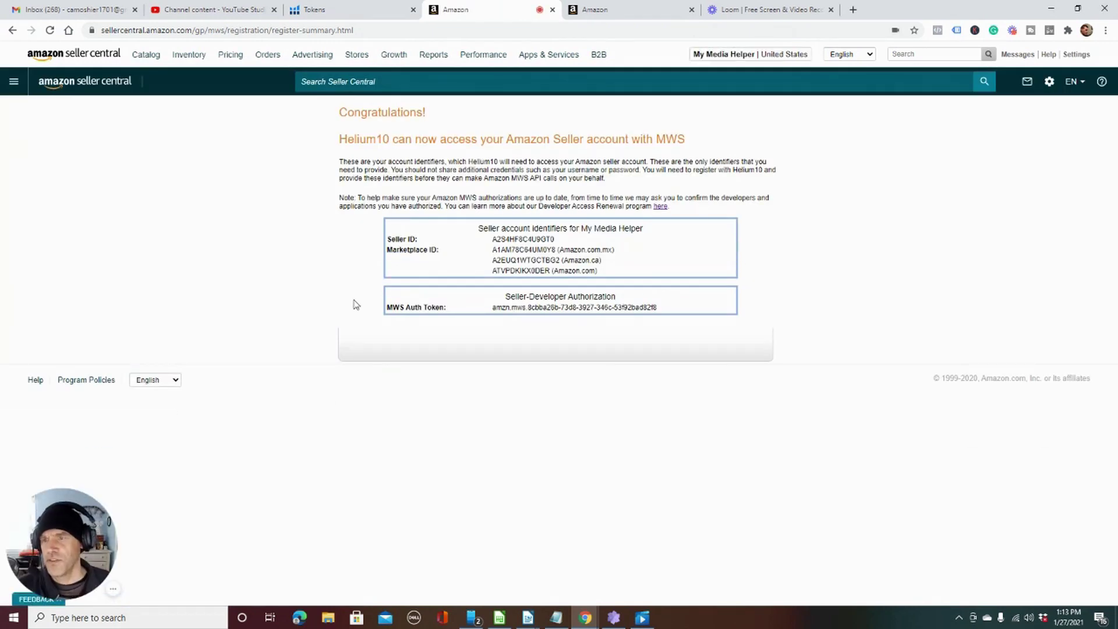
Copy the seller identifiers and auth token, then return to the Helium 10 registration dialog.
left_click_drag(691, 315, 362, 250)
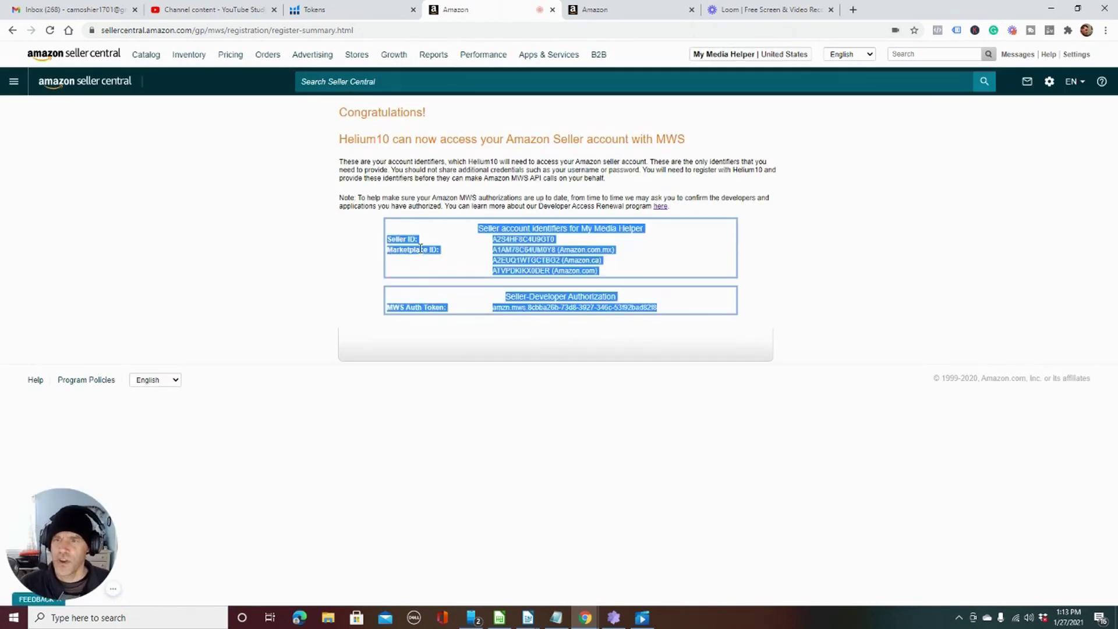
right_click(506, 258)
left_click(511, 261)
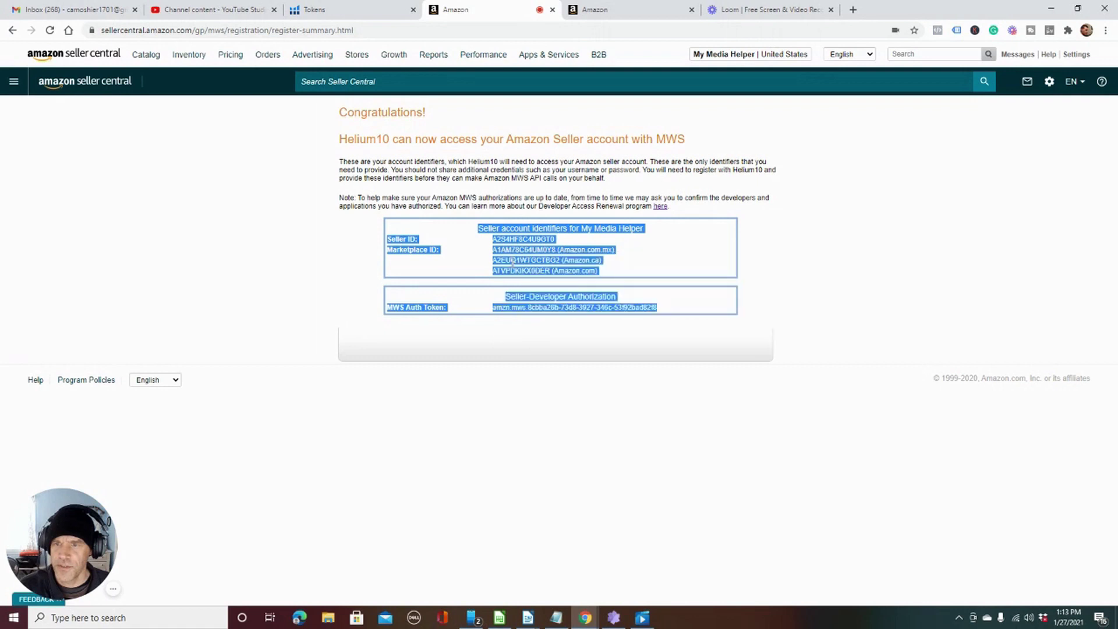
key("alt+Tab")
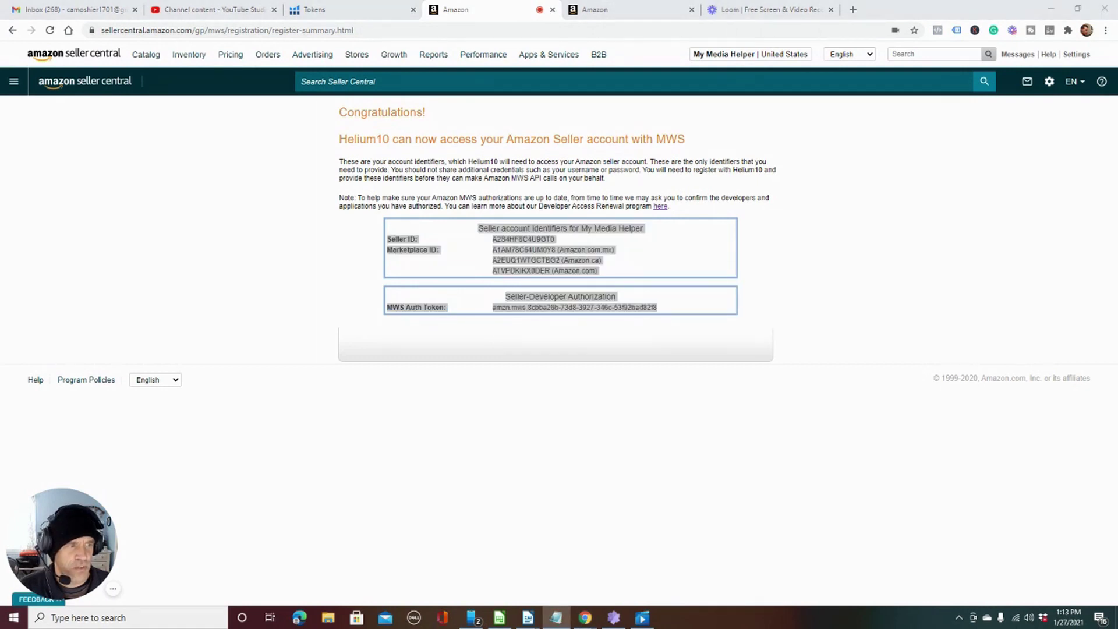
key("alt+Tab")
left_click(614, 431)
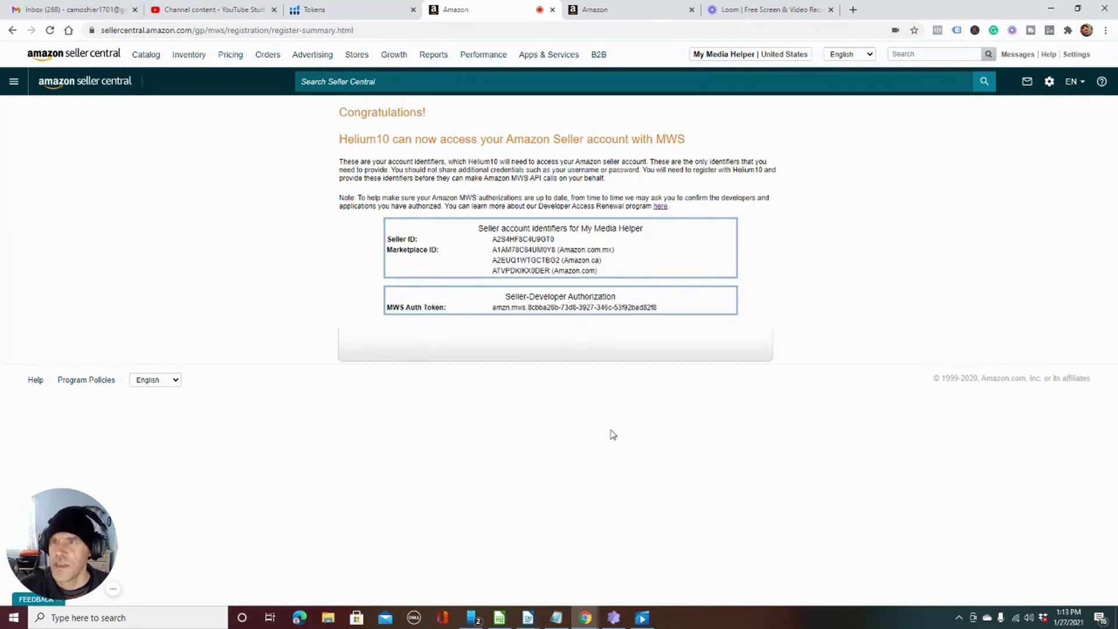
left_click(357, 10)
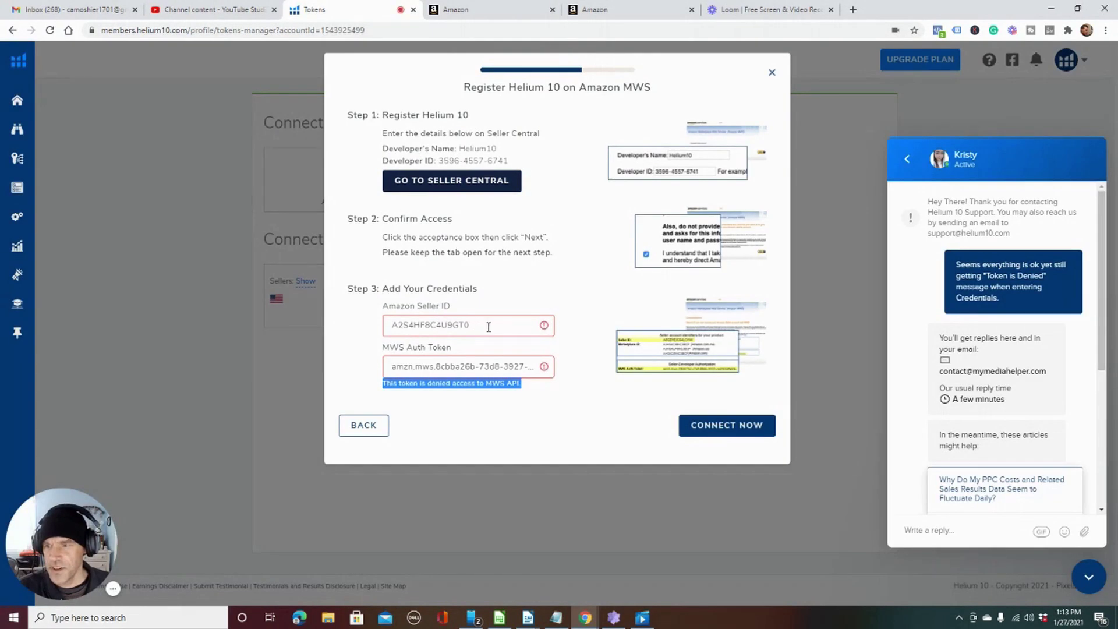
Resubmit the Amazon Seller ID with CONNECT NOW in Helium 10, then return to the MWS summary.
left_click_drag(486, 324, 347, 320)
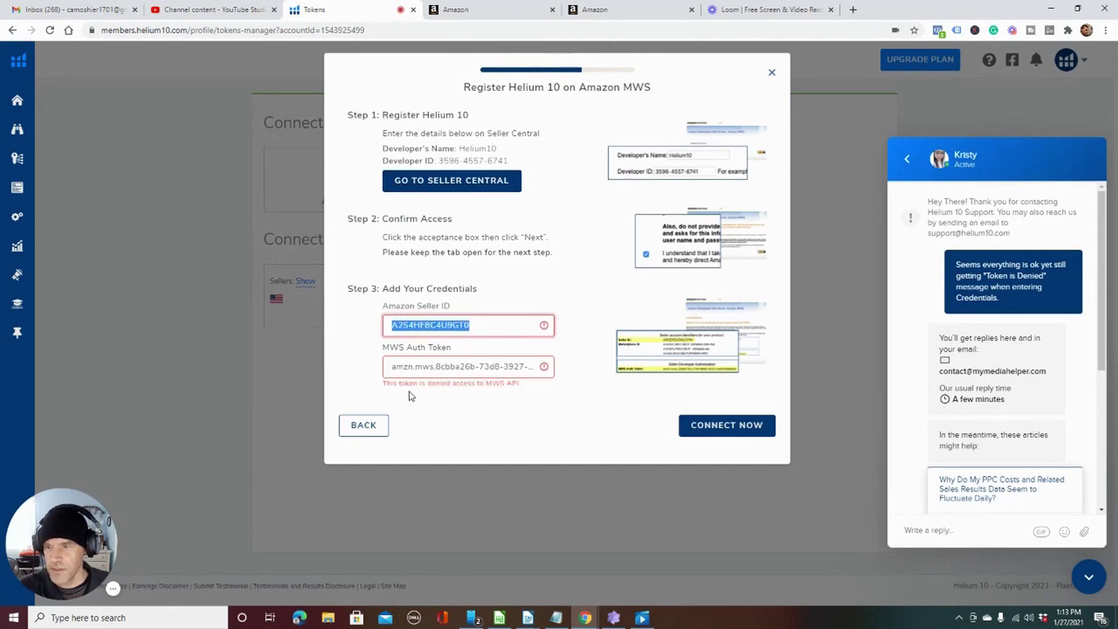
left_click(738, 433)
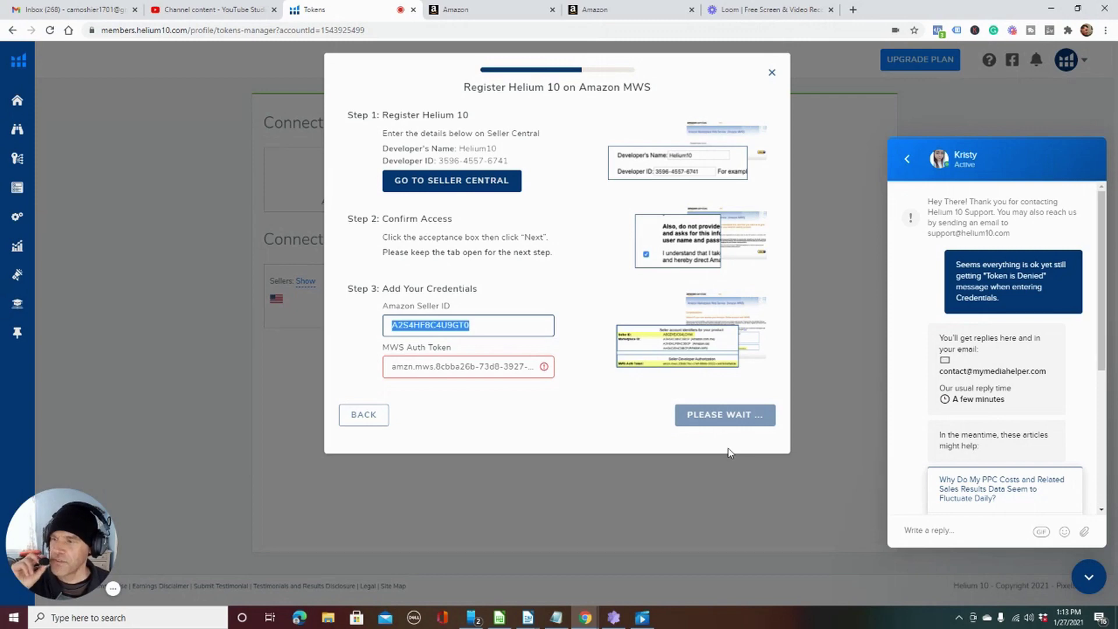
left_click(501, 10)
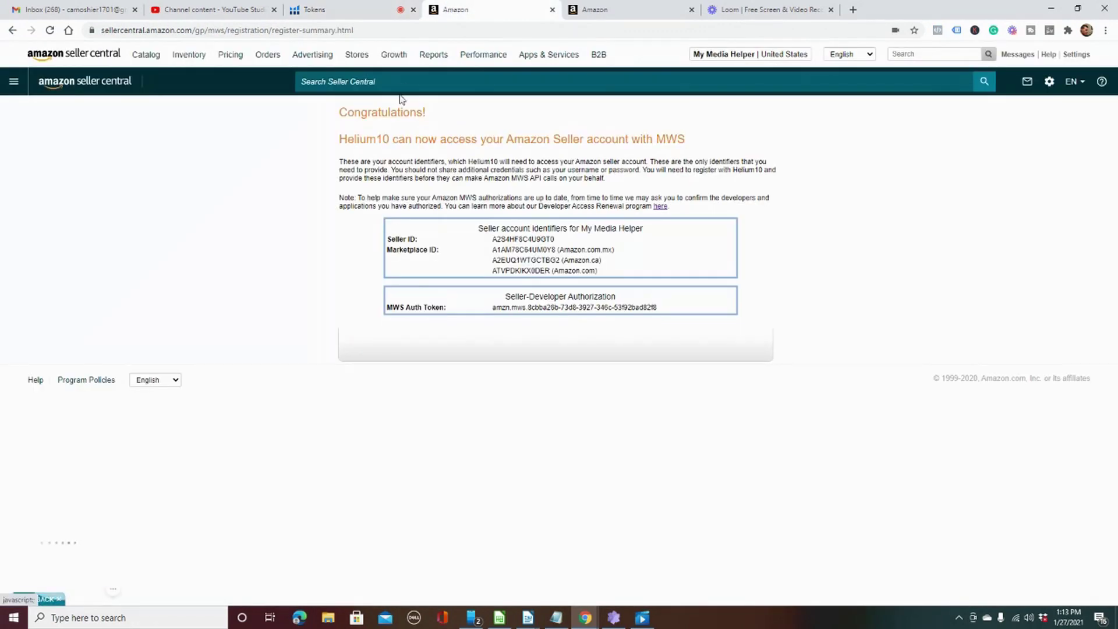
View the Seller Central home dashboard, then go back to the MWS registration summary.
left_click(646, 12)
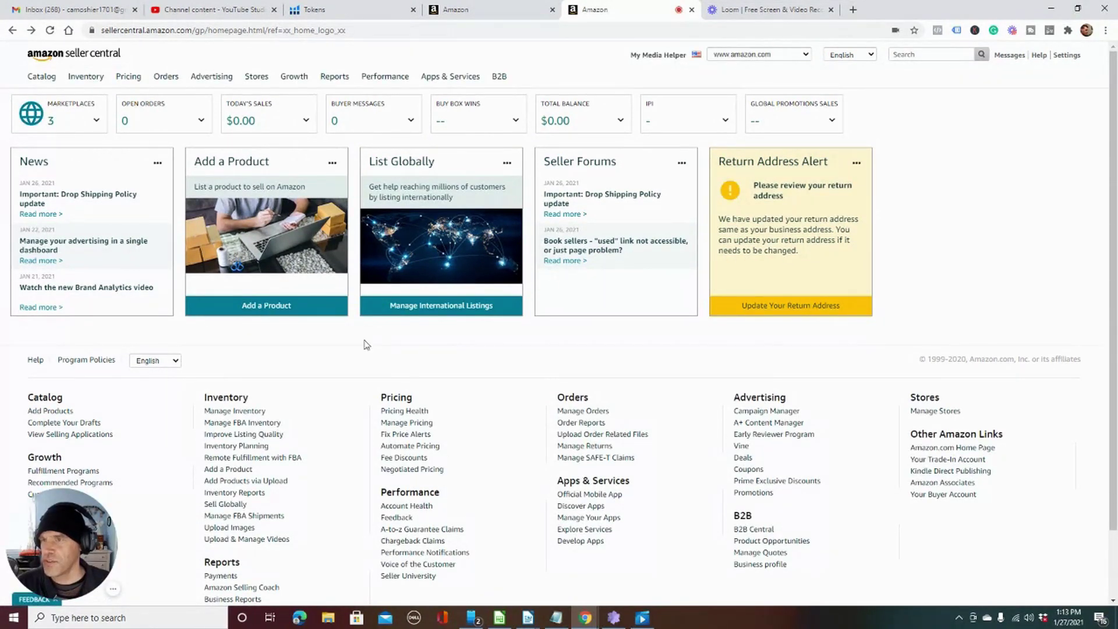
left_click(494, 11)
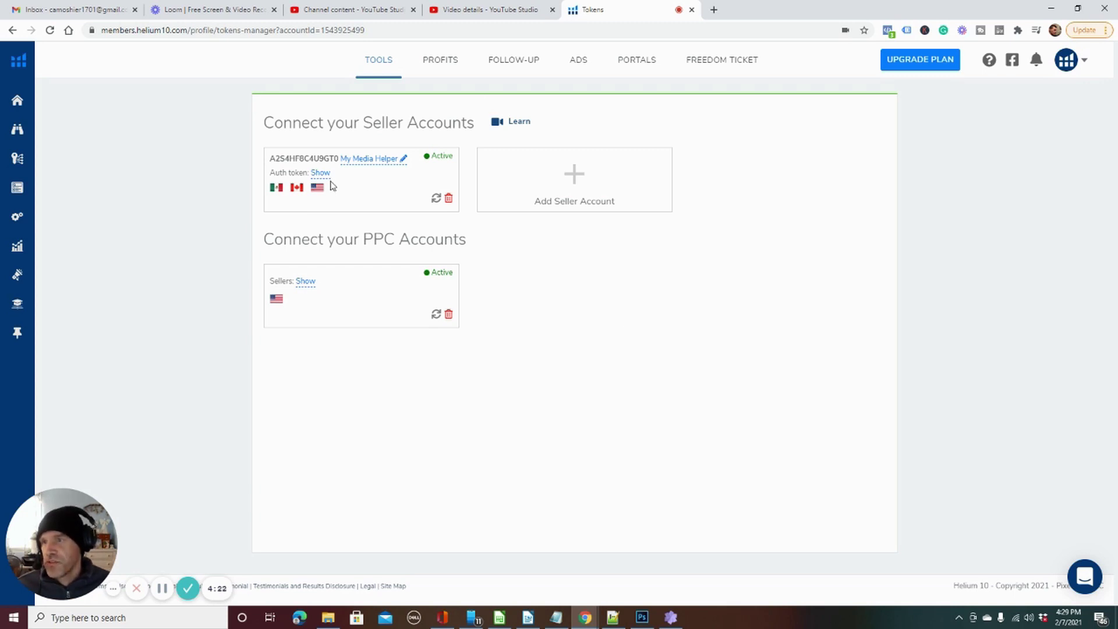
left_click(571, 187)
left_click(455, 148)
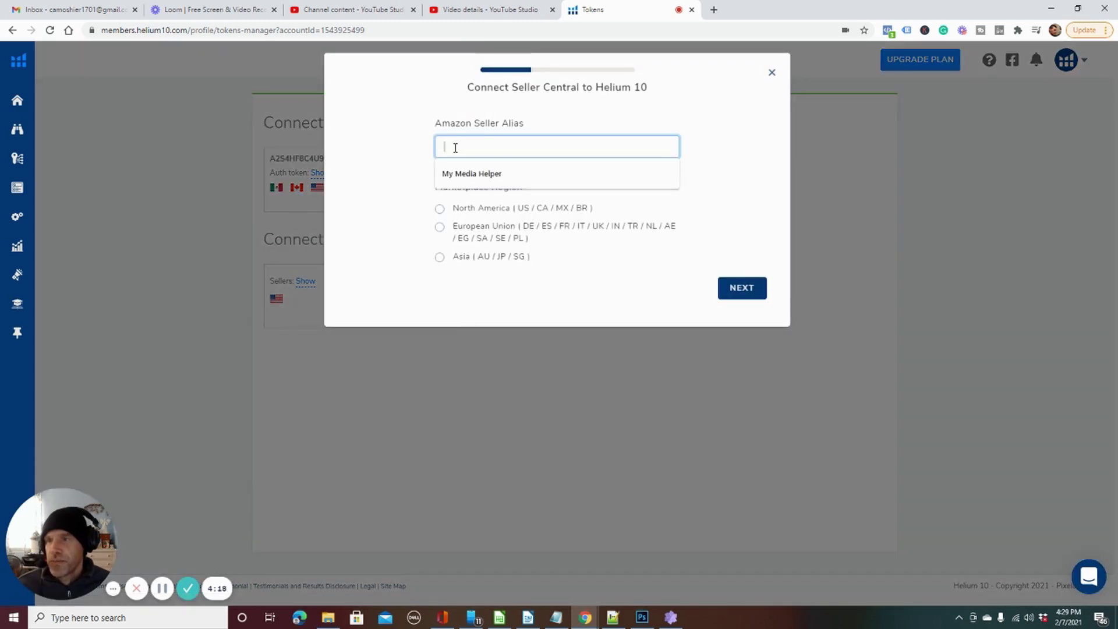
left_click(465, 173)
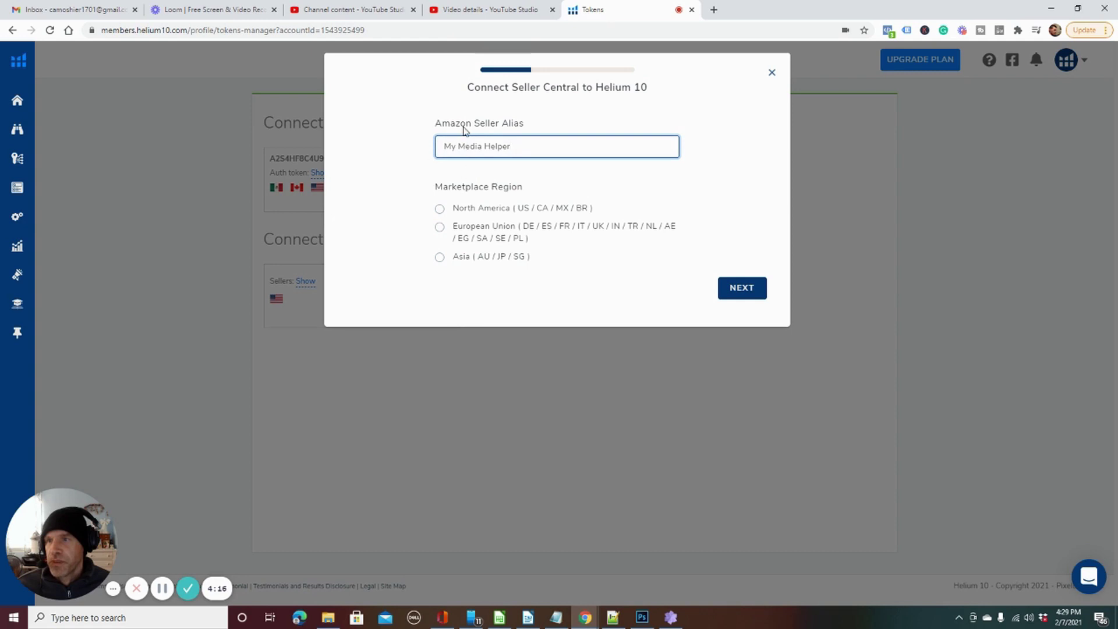
left_click(440, 208)
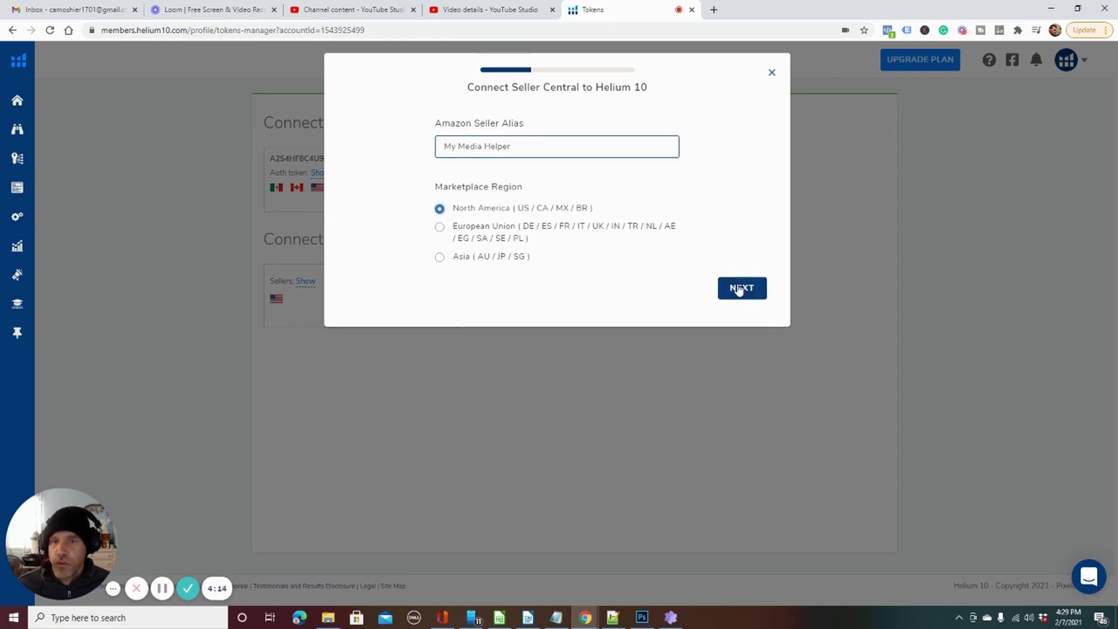
left_click(742, 287)
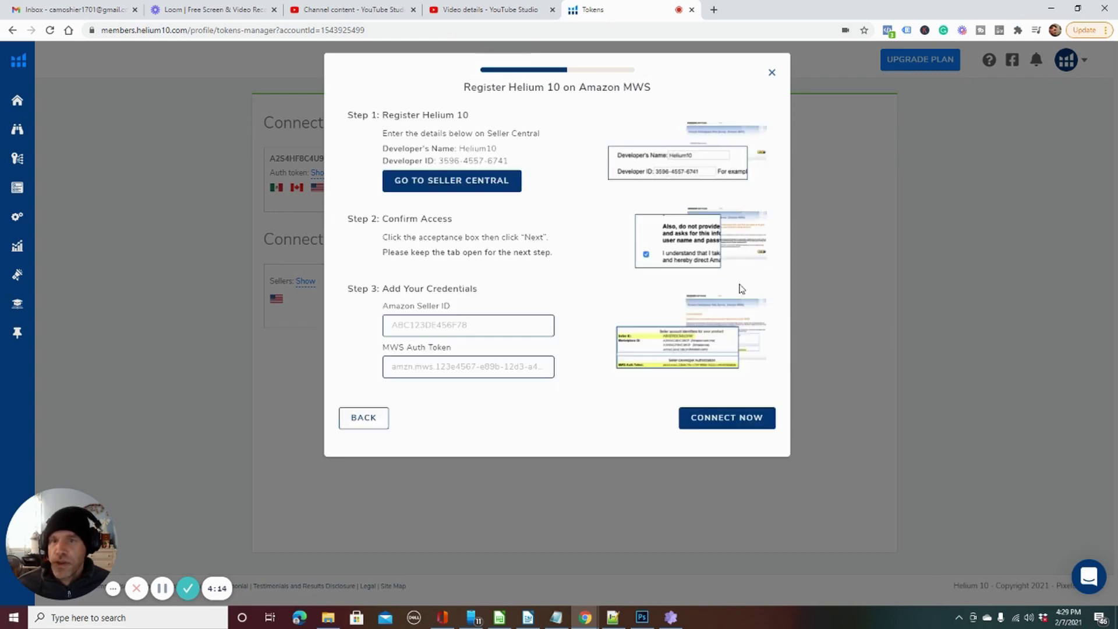
left_click(403, 331)
left_click(427, 353)
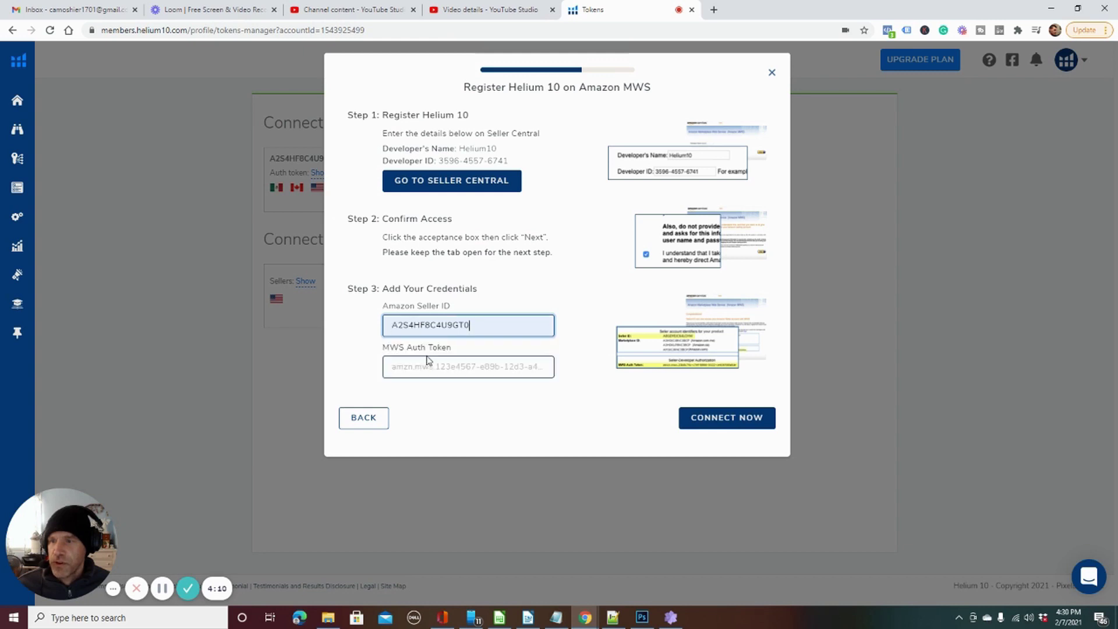
left_click(449, 365)
left_click(448, 391)
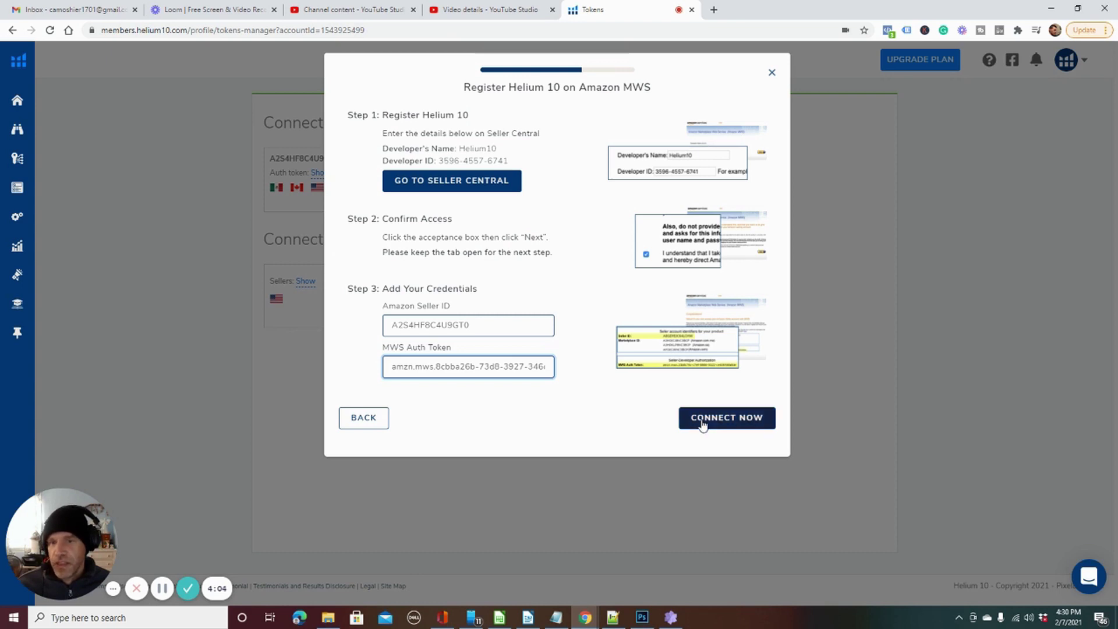
left_click(770, 80)
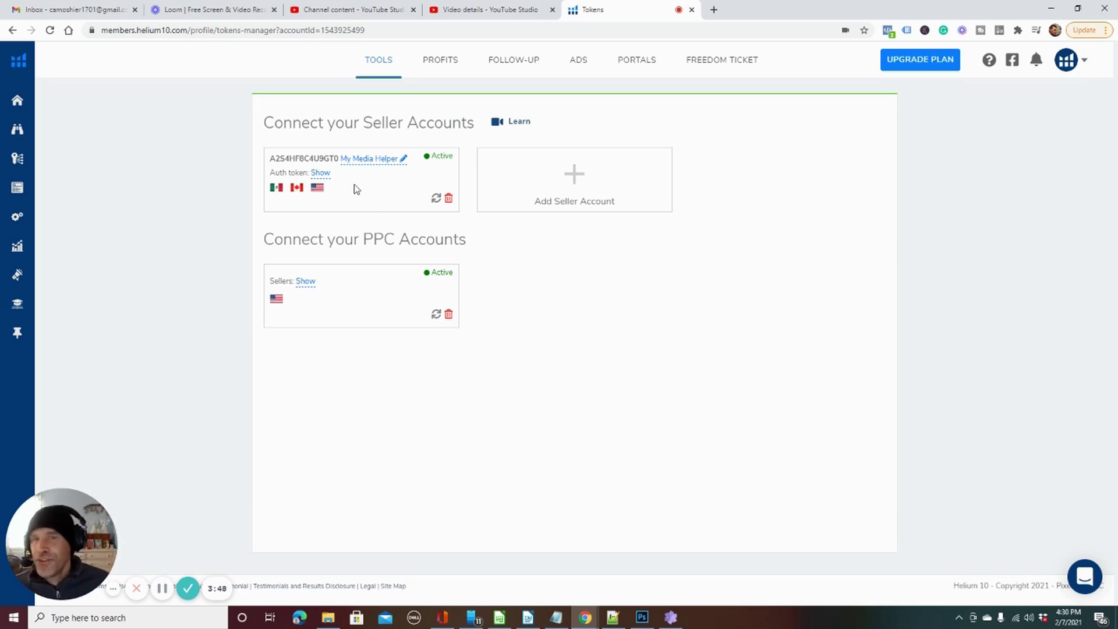
In a new tab, Google 'amazon seller account' and open the Amazon Seller Central result.
left_click(712, 10)
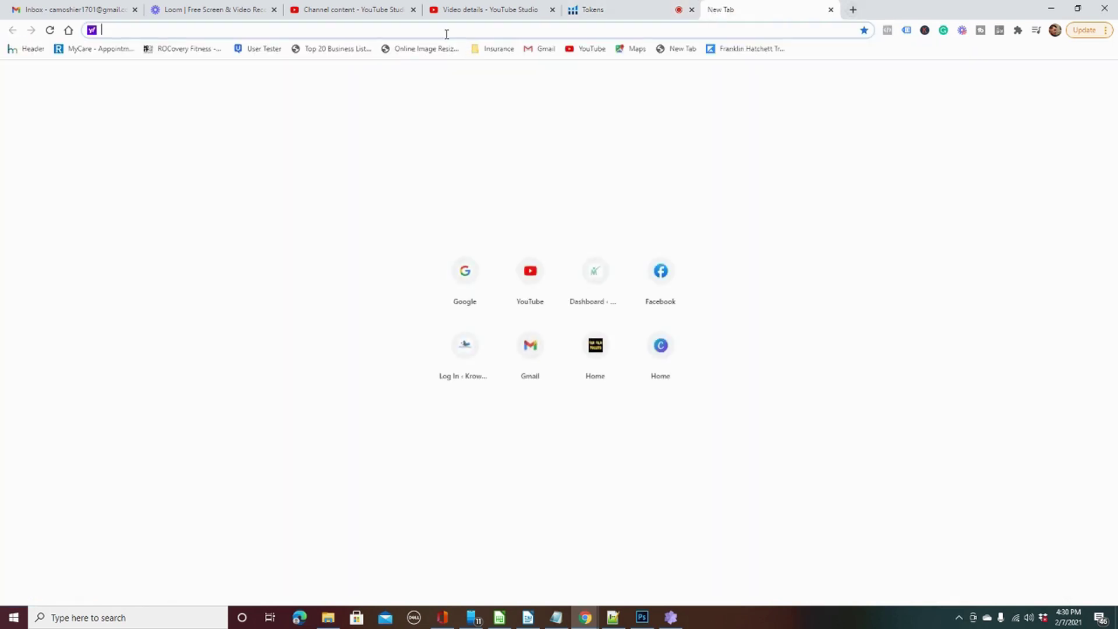
left_click(468, 283)
left_click(470, 272)
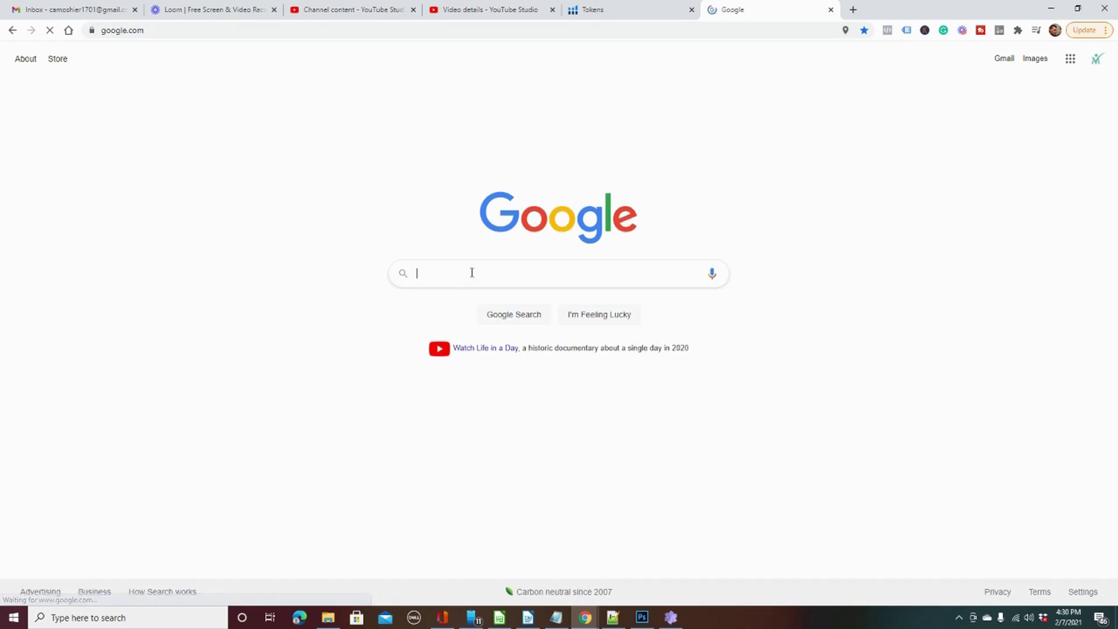
type("amazon seller")
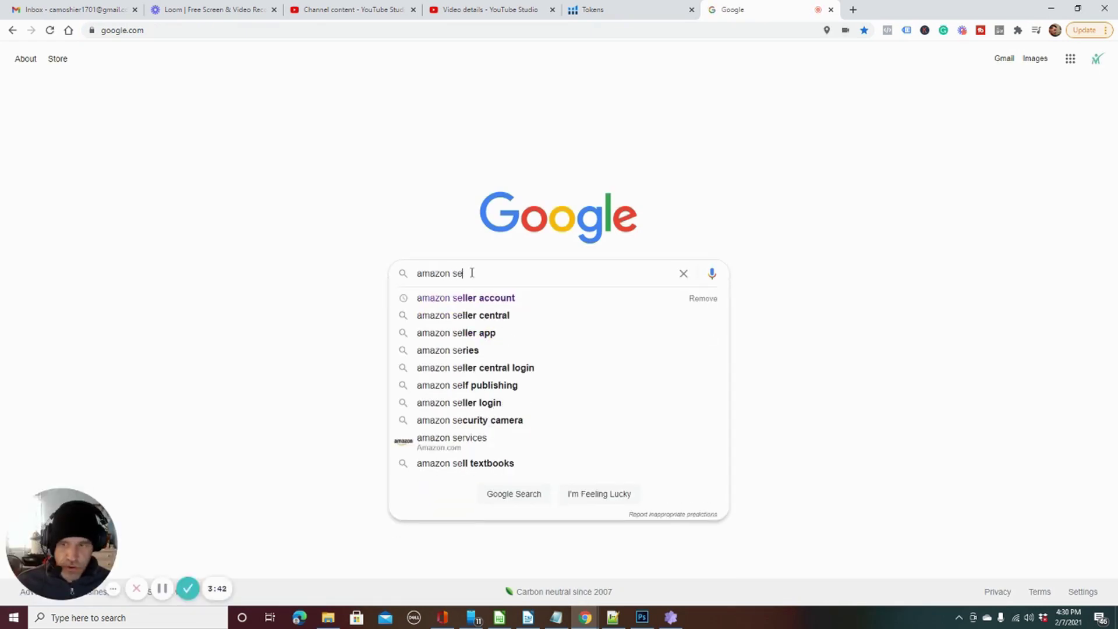
left_click(445, 298)
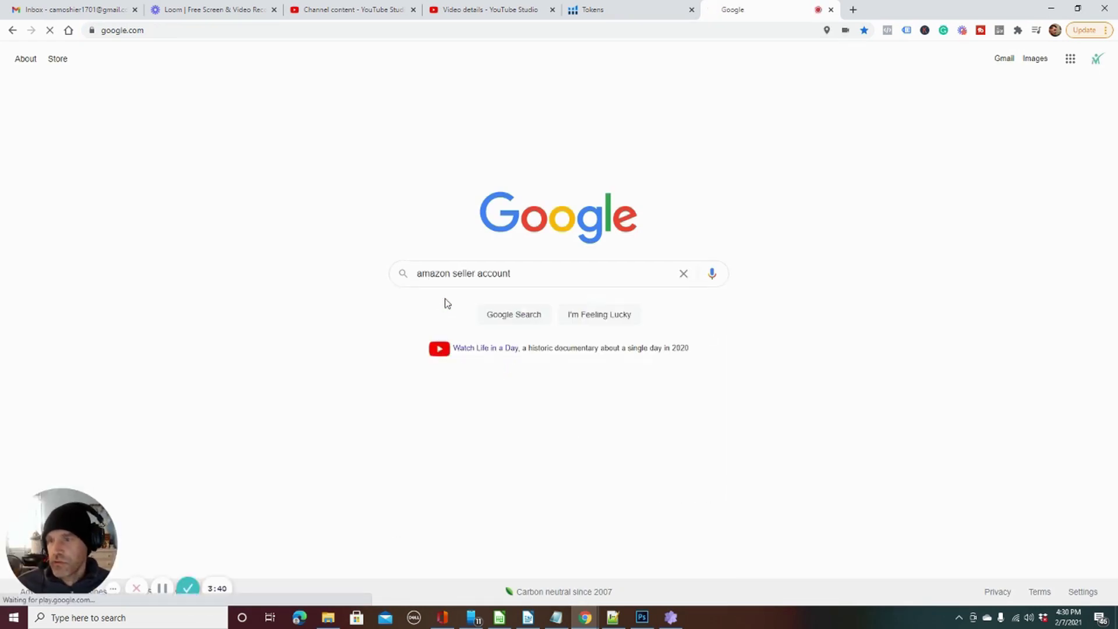
left_click(189, 164)
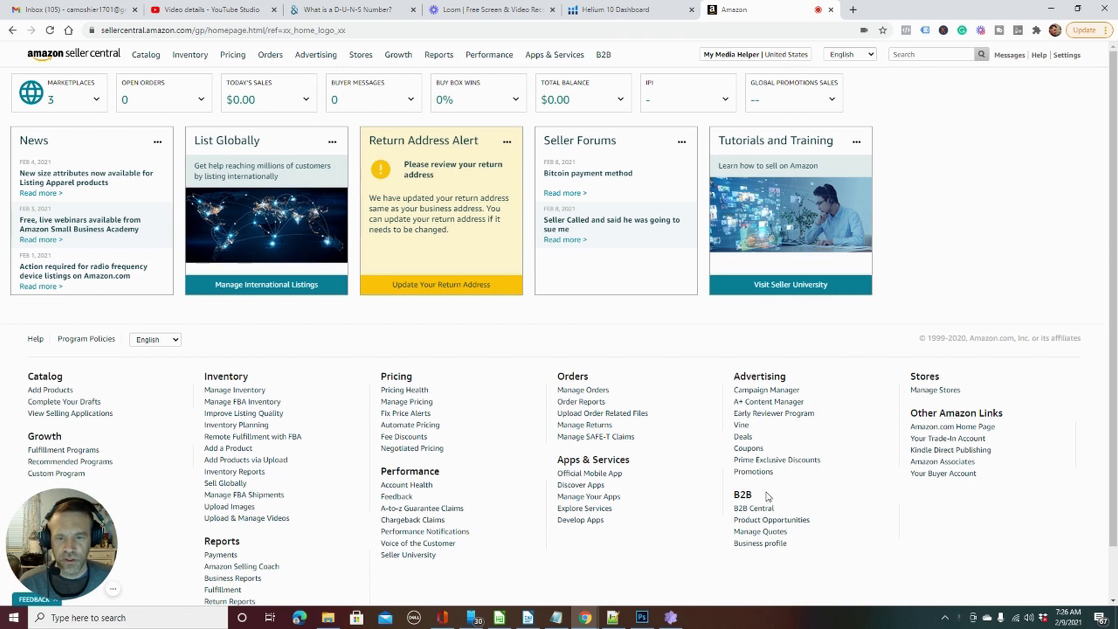
left_click(759, 546)
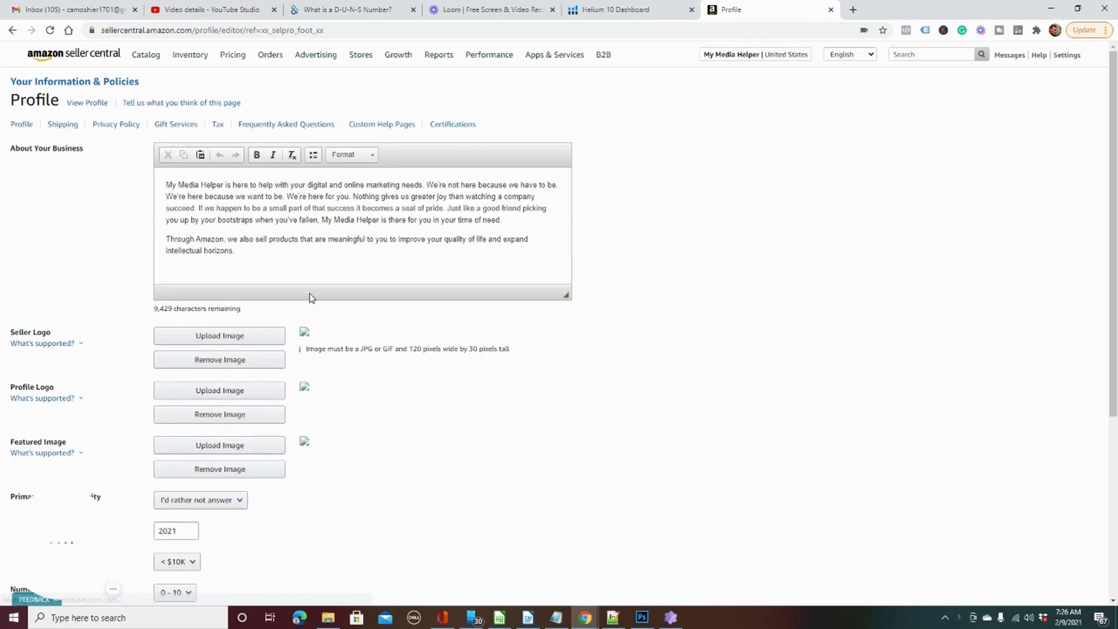
left_click_drag(234, 250, 153, 185)
left_click(798, 329)
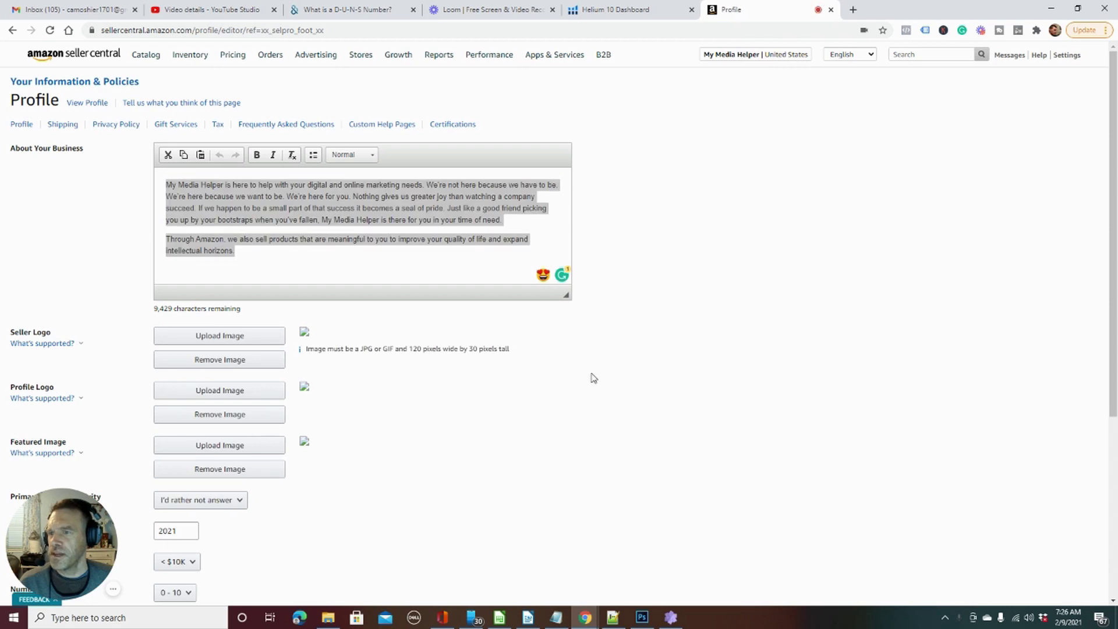
left_click(272, 255)
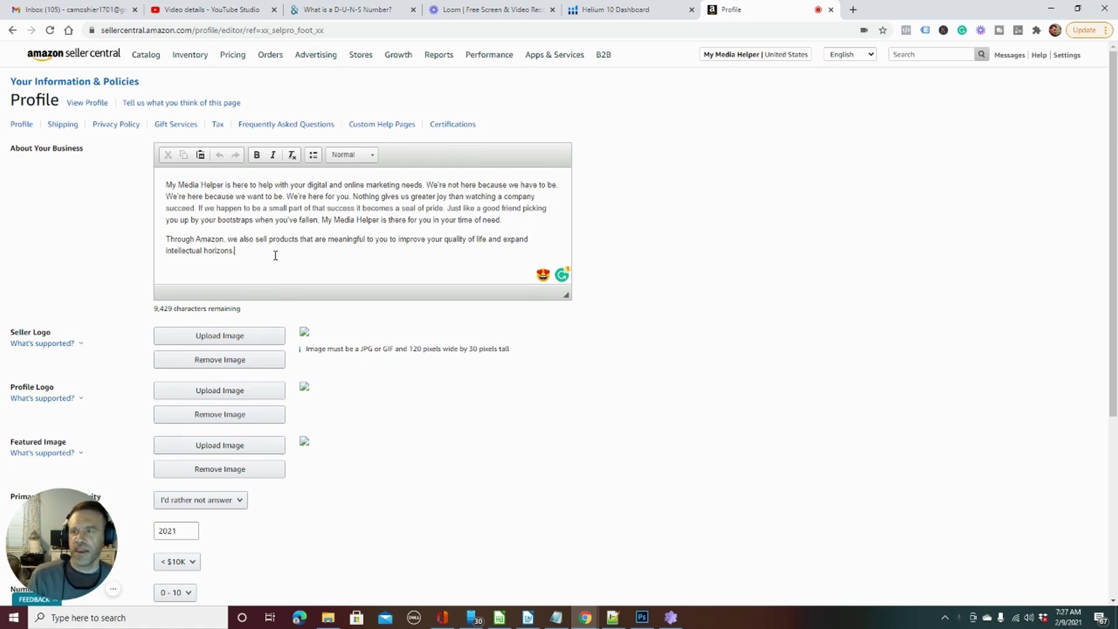
scroll(793, 366, "down", 1)
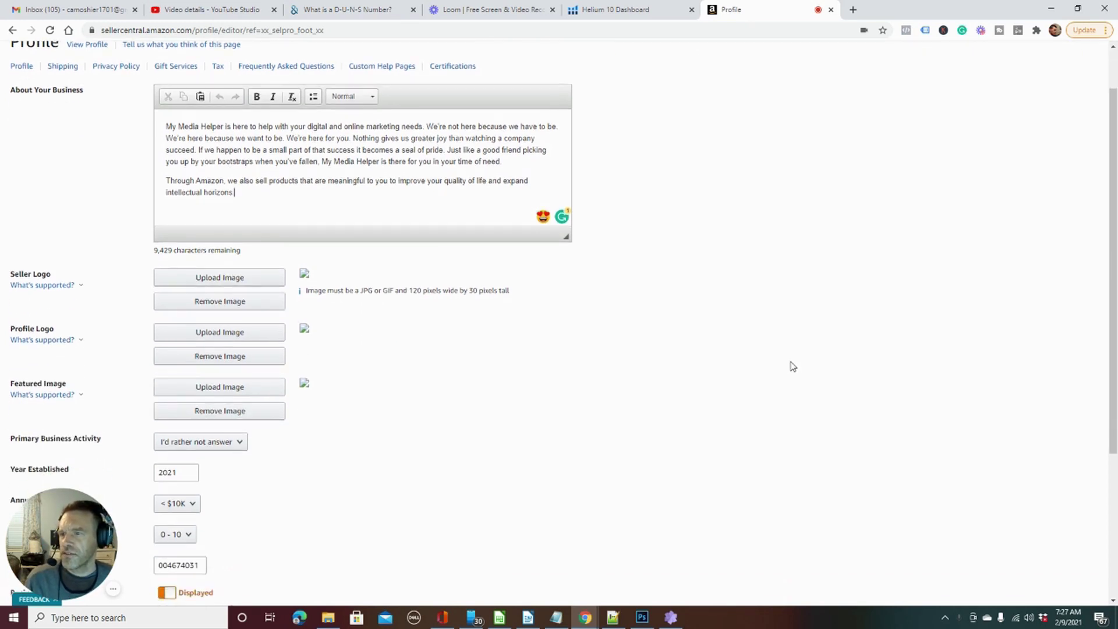
scroll(792, 366, "up", 1)
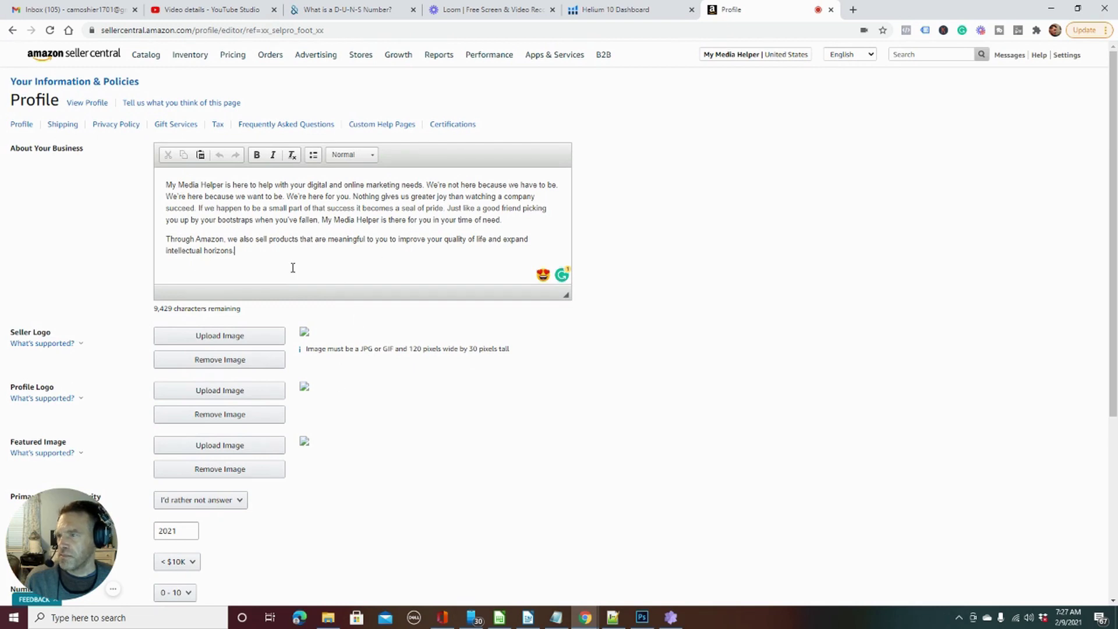
scroll(757, 394, "down", 1)
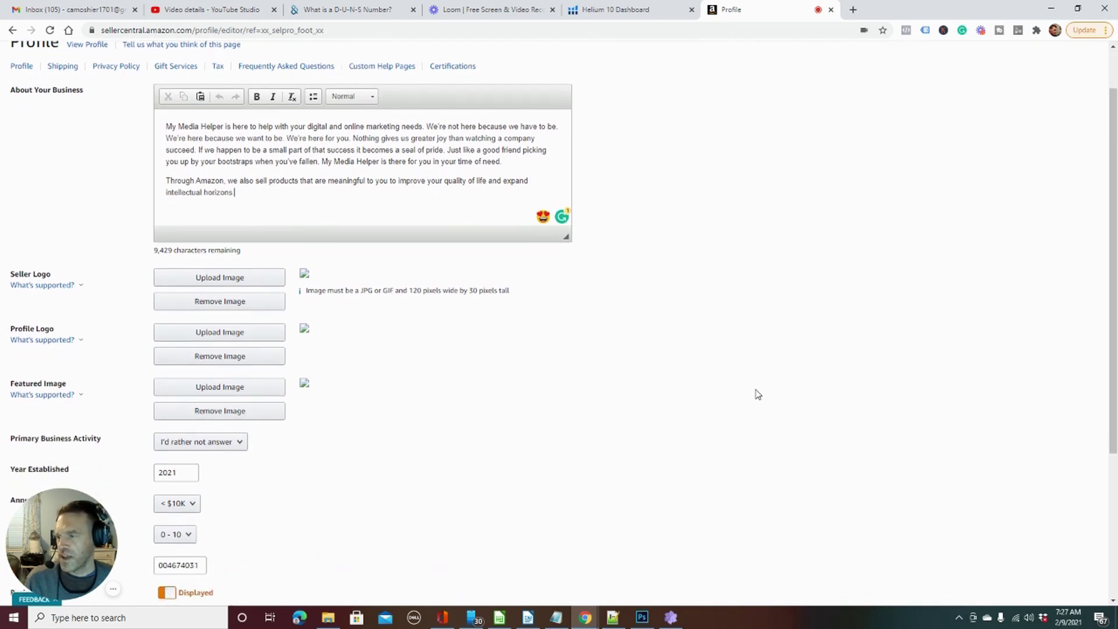
scroll(757, 394, "down", 1)
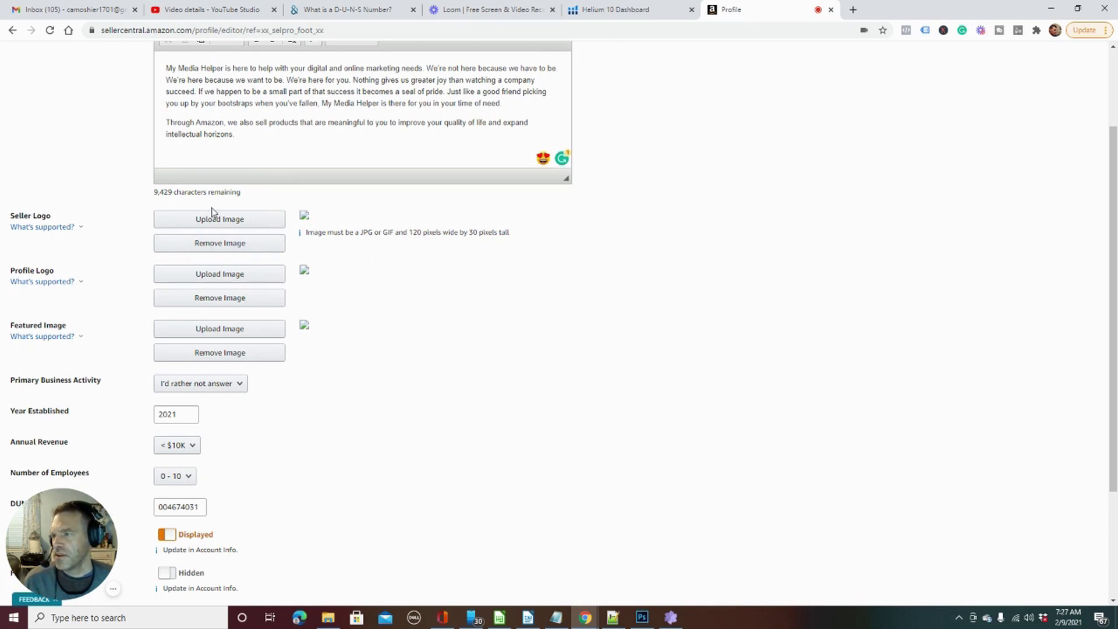
left_click(82, 228)
left_click(82, 229)
left_click(81, 229)
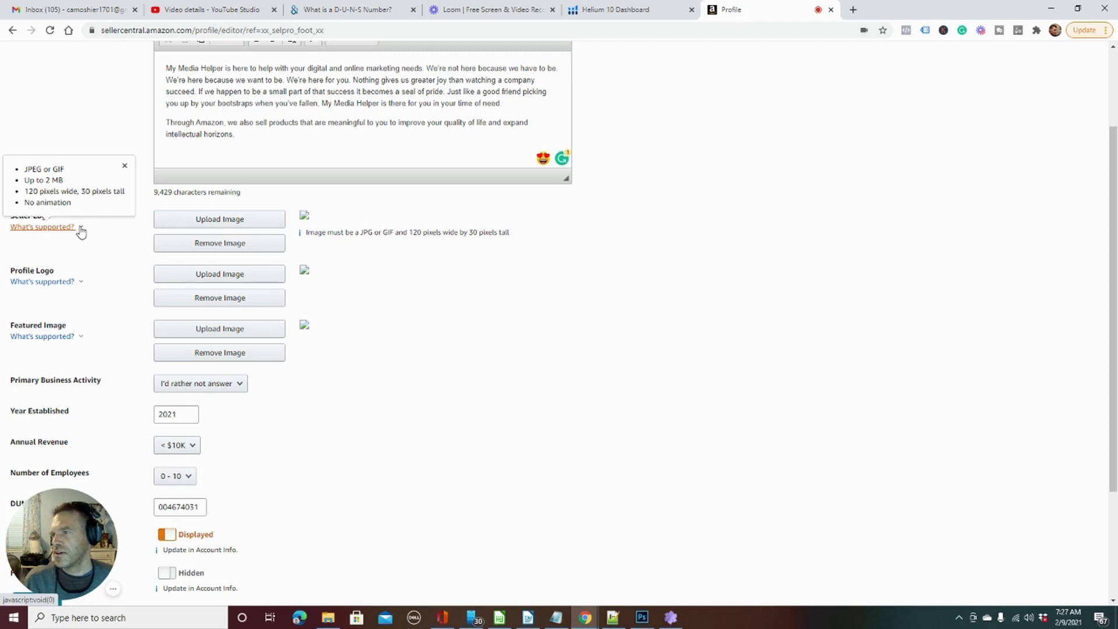
left_click(81, 229)
left_click(81, 229)
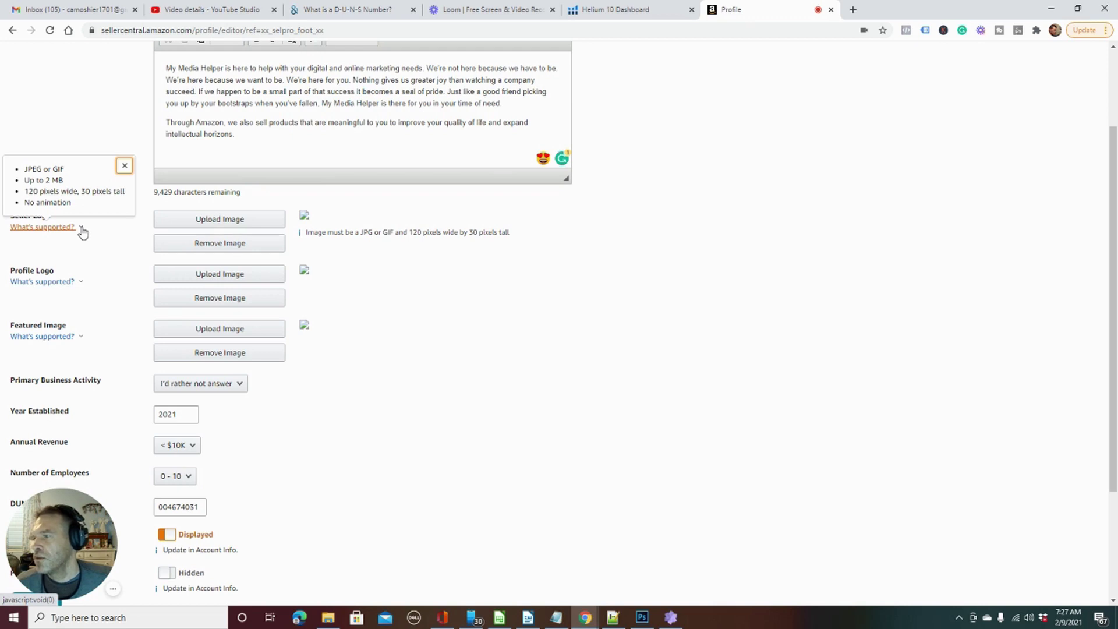
mouse_move(76, 284)
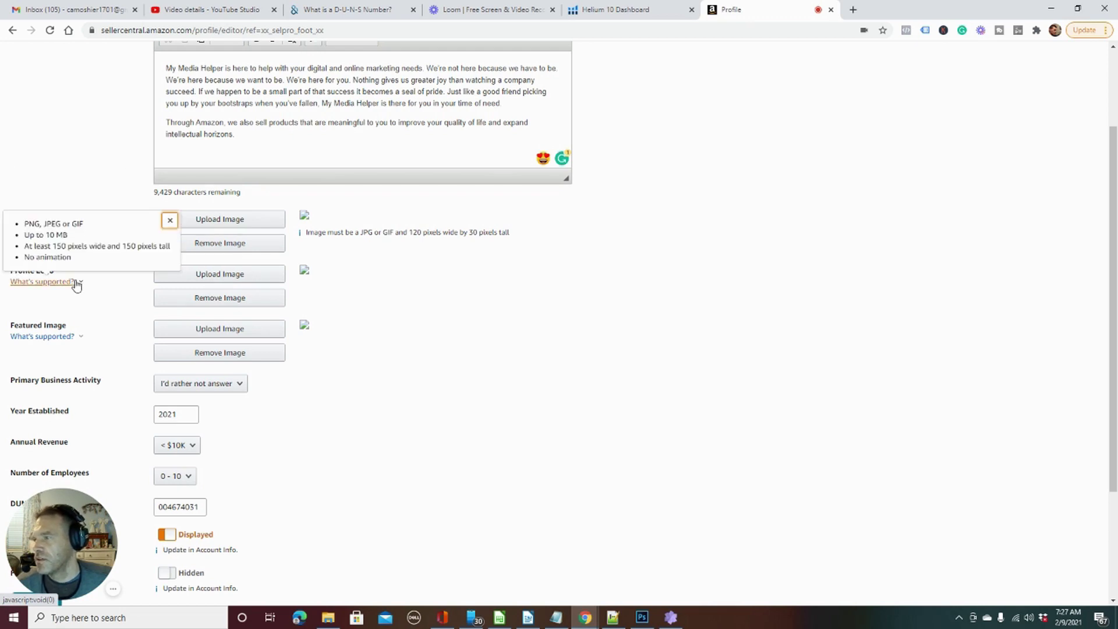
mouse_move(74, 336)
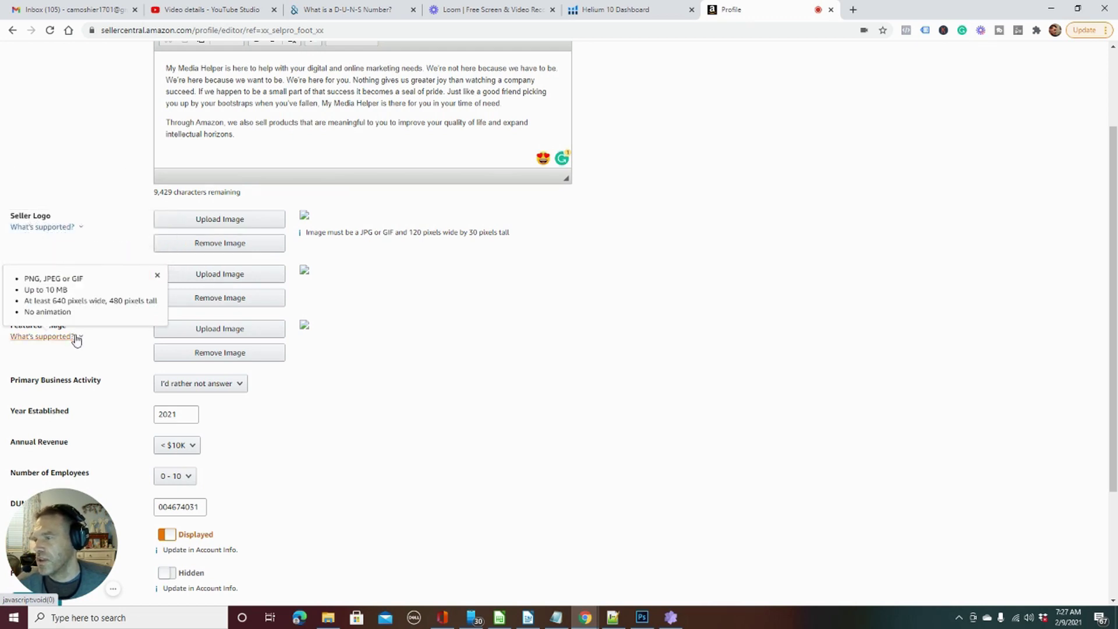
scroll(498, 346, "down", 3)
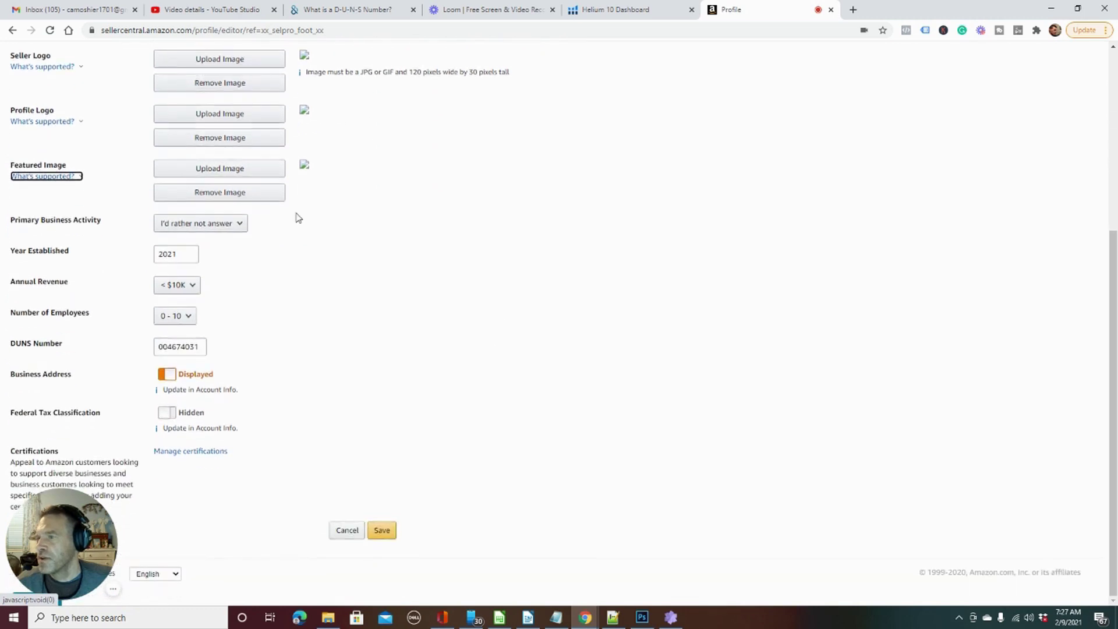
Keep Primary Business Activity at 'I'd rather not answer' and Annual Revenue at < $10K, then view the D-U-N-S page.
left_click(241, 226)
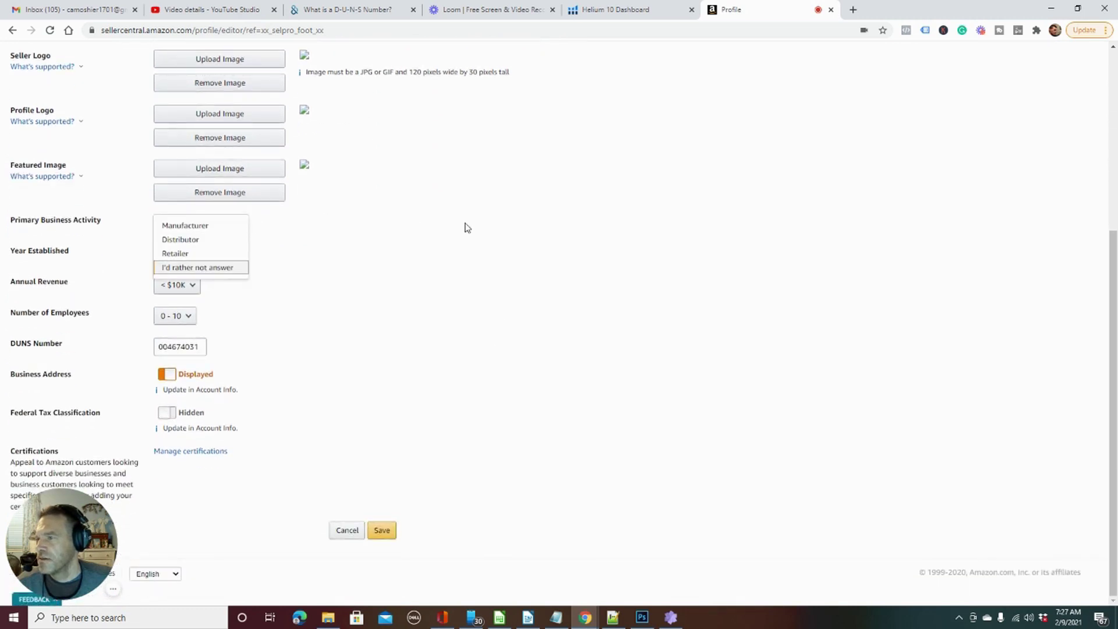
left_click(454, 237)
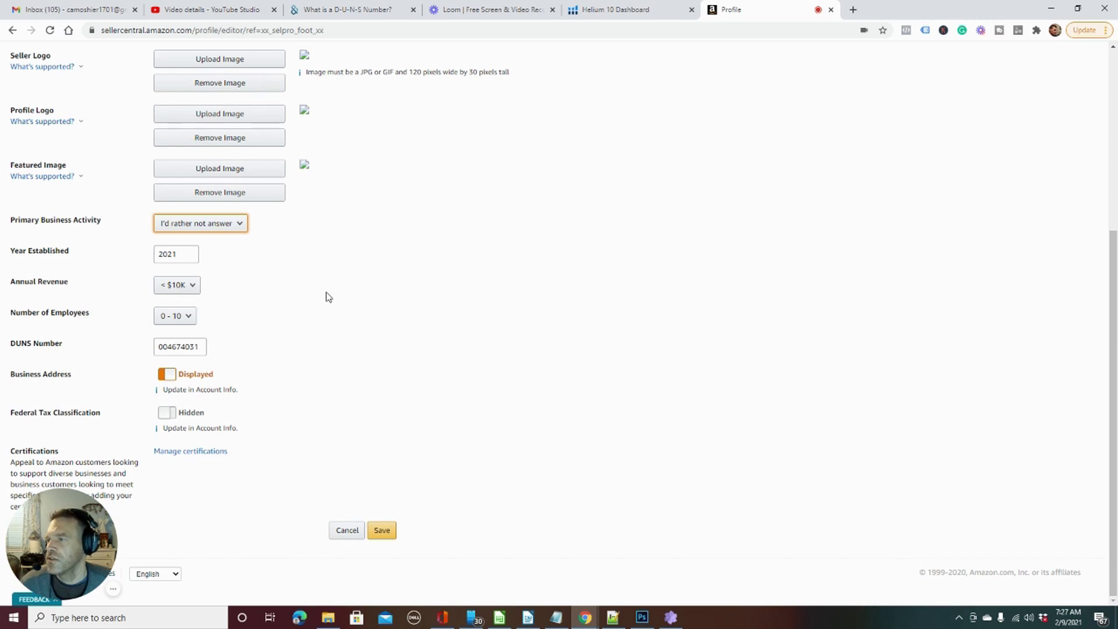
left_click(194, 291)
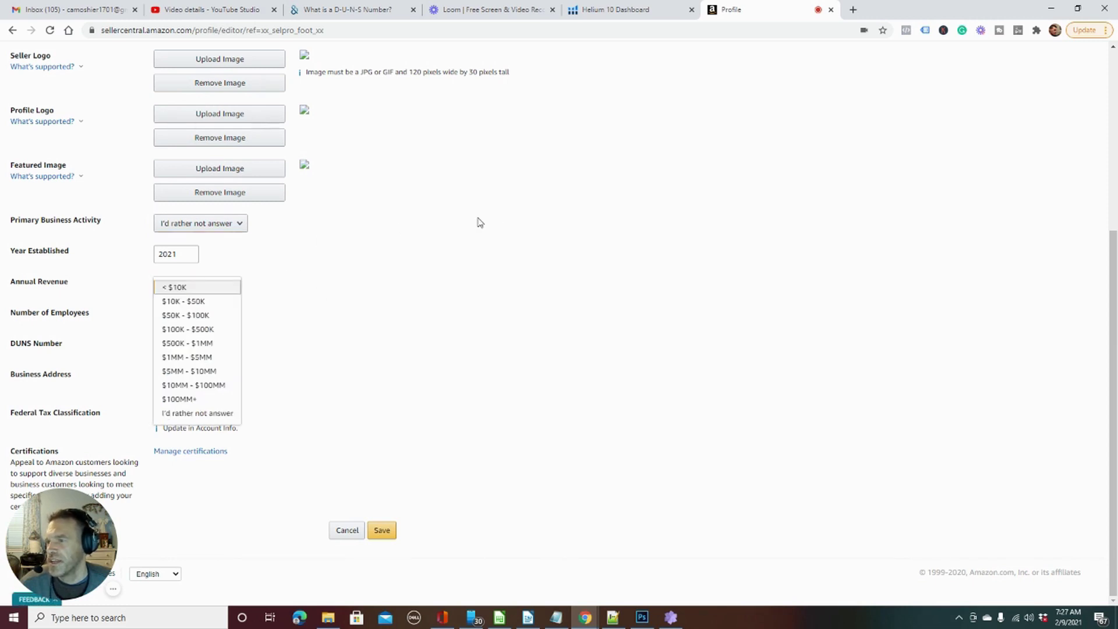
left_click(496, 221)
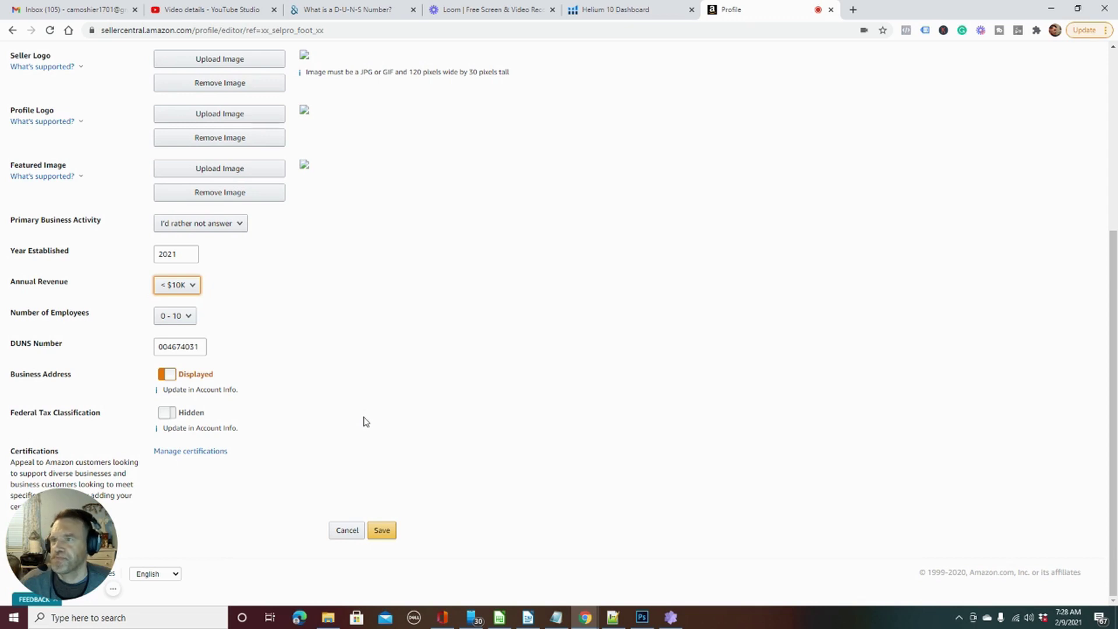
left_click(324, 10)
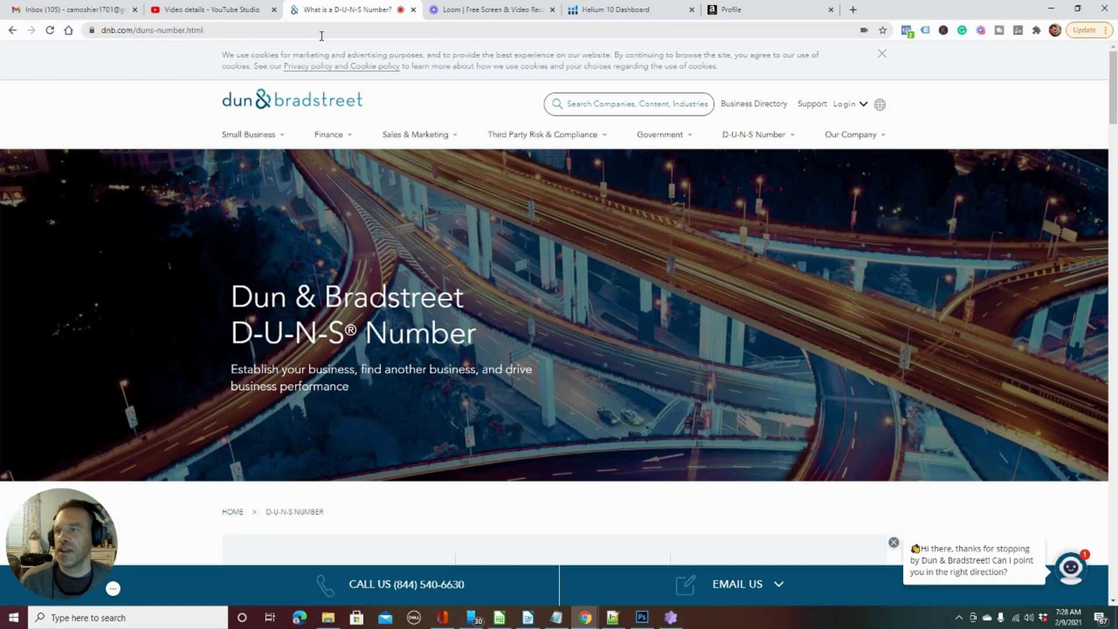
Start the Look Up a D-U-N-S Number lookup from the page's cards.
mouse_move(781, 136)
scroll(493, 396, "down", 1)
scroll(492, 395, "down", 8)
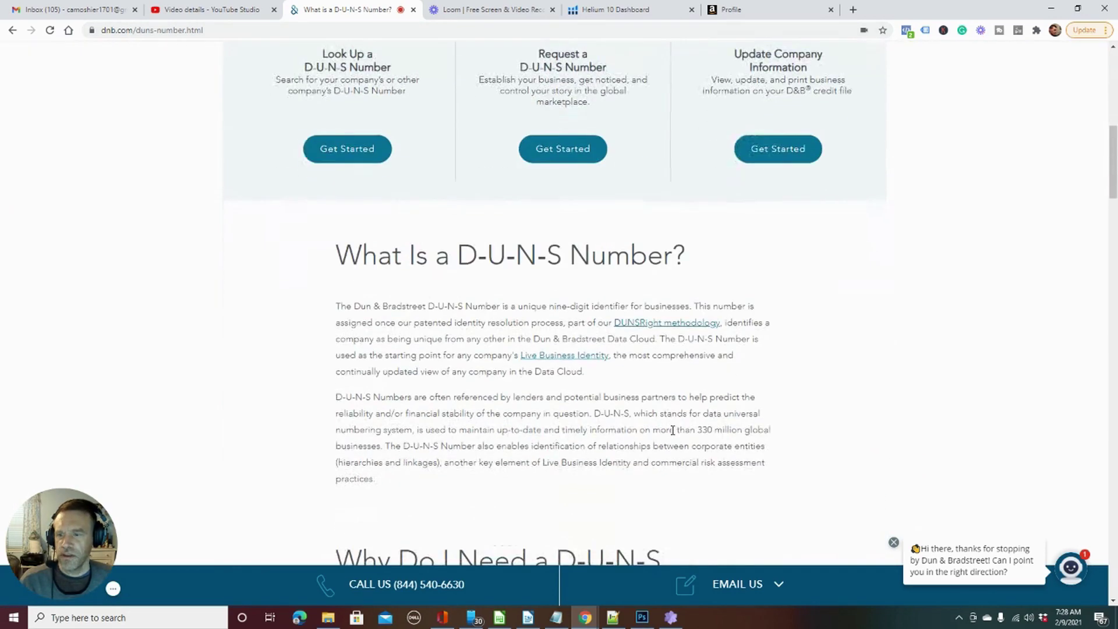
scroll(671, 428, "up", 3)
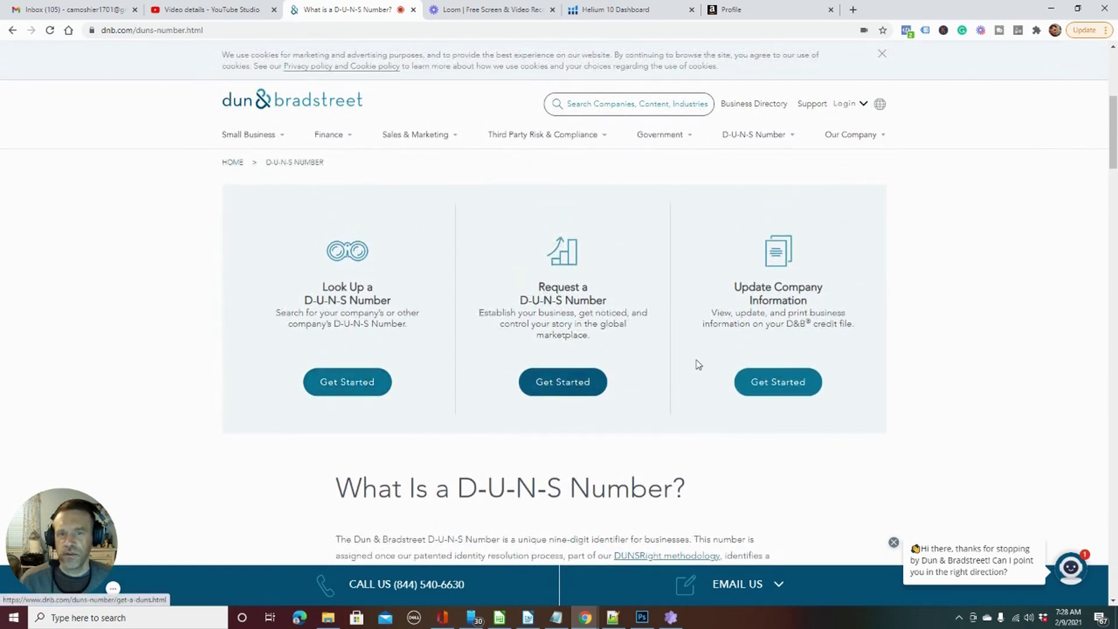
left_click(349, 383)
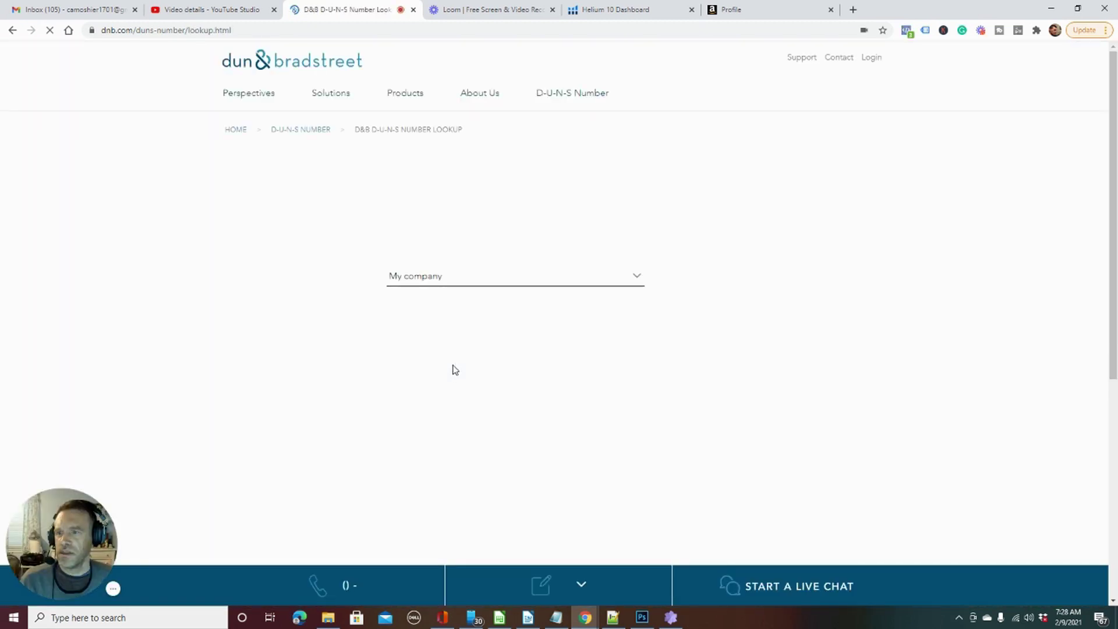
Switch the lookup company choice to Other company, then back to My company.
left_click(619, 283)
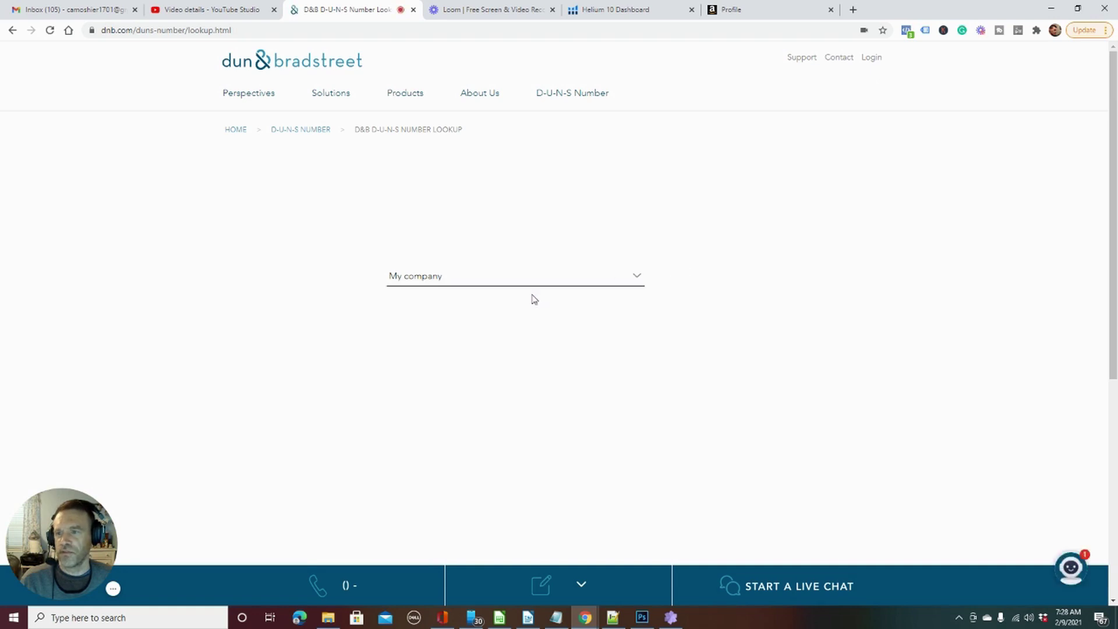
scroll(601, 323, "down", 3)
scroll(602, 328, "down", 3)
scroll(619, 325, "up", 6)
left_click(547, 279)
left_click(512, 281)
left_click(488, 282)
left_click(466, 302)
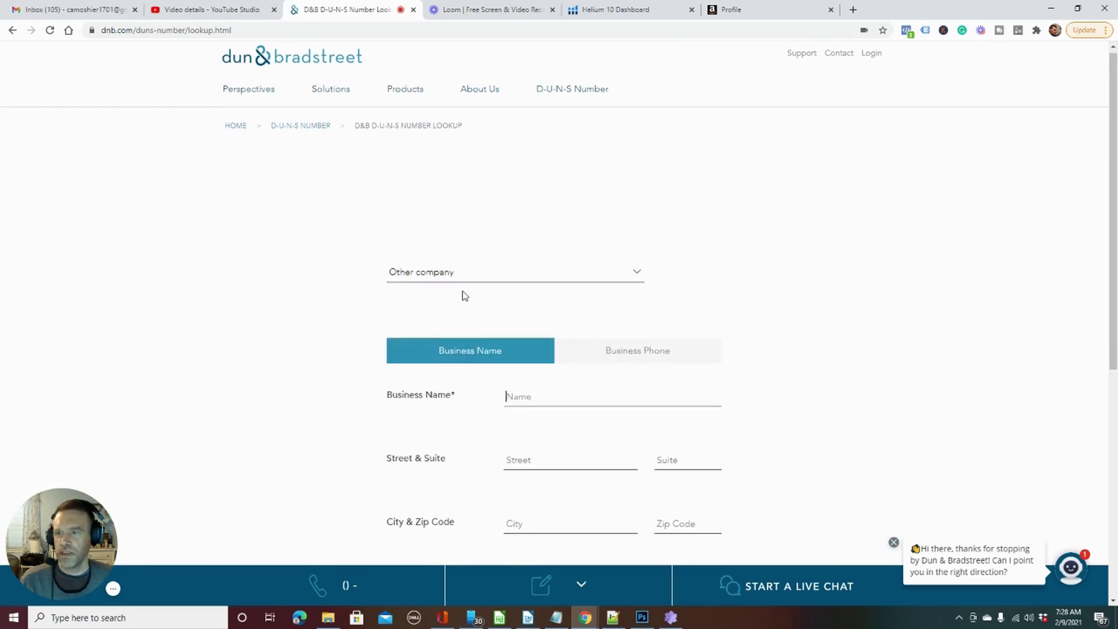
scroll(477, 277, "down", 3)
scroll(473, 233, "up", 1)
left_click(470, 127)
left_click(454, 141)
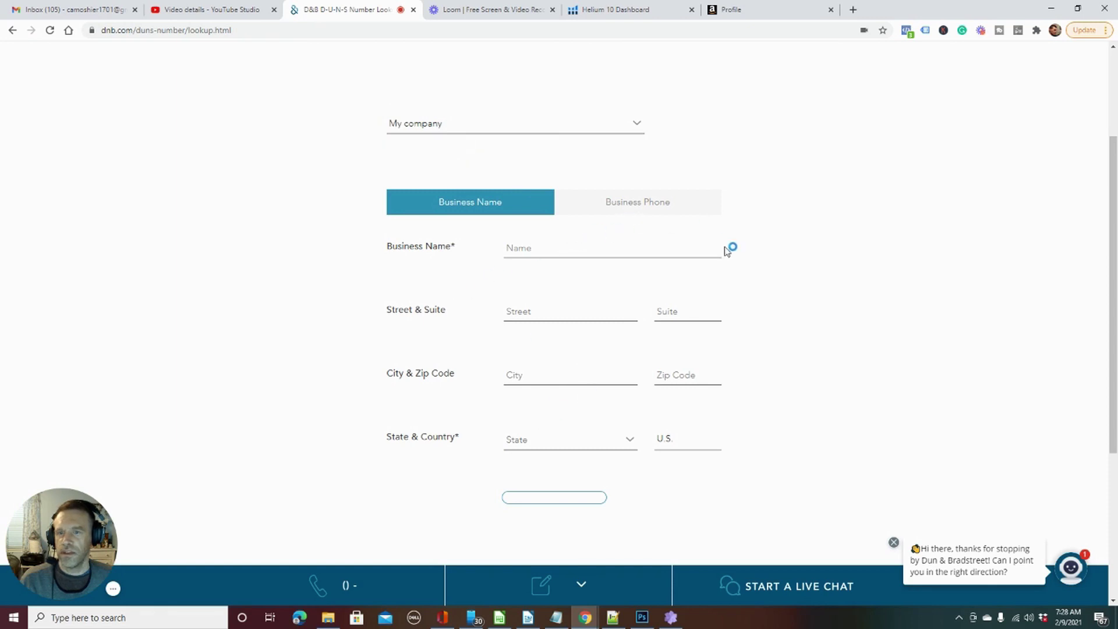
scroll(727, 250, "up", 3)
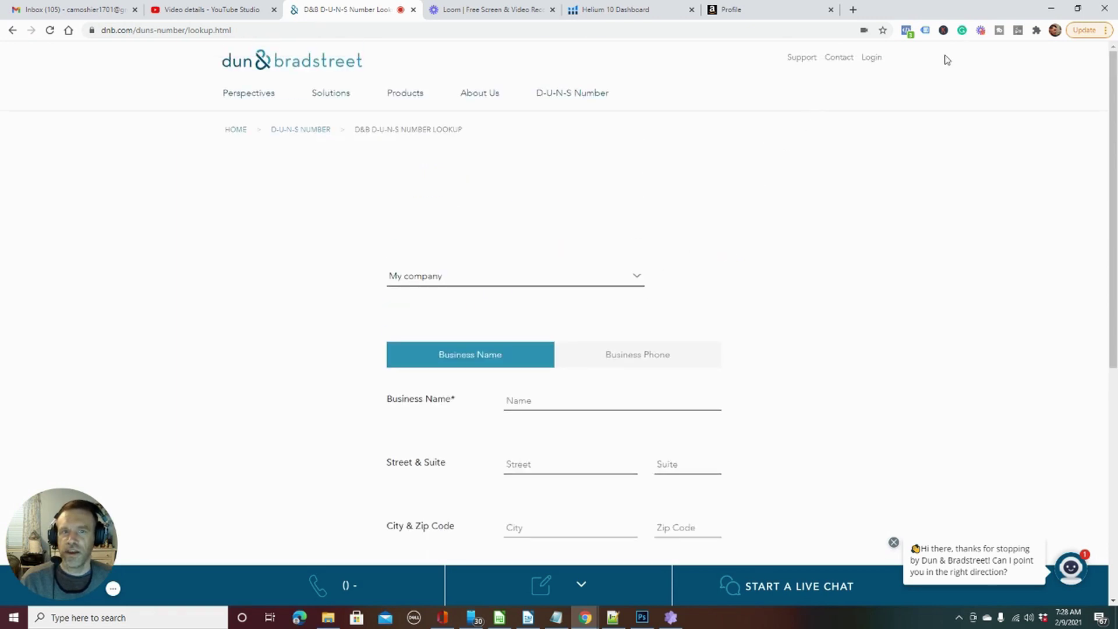
Begin the D-U-N-S Number registration, choosing 'I have a U.S. based business'.
left_click(873, 58)
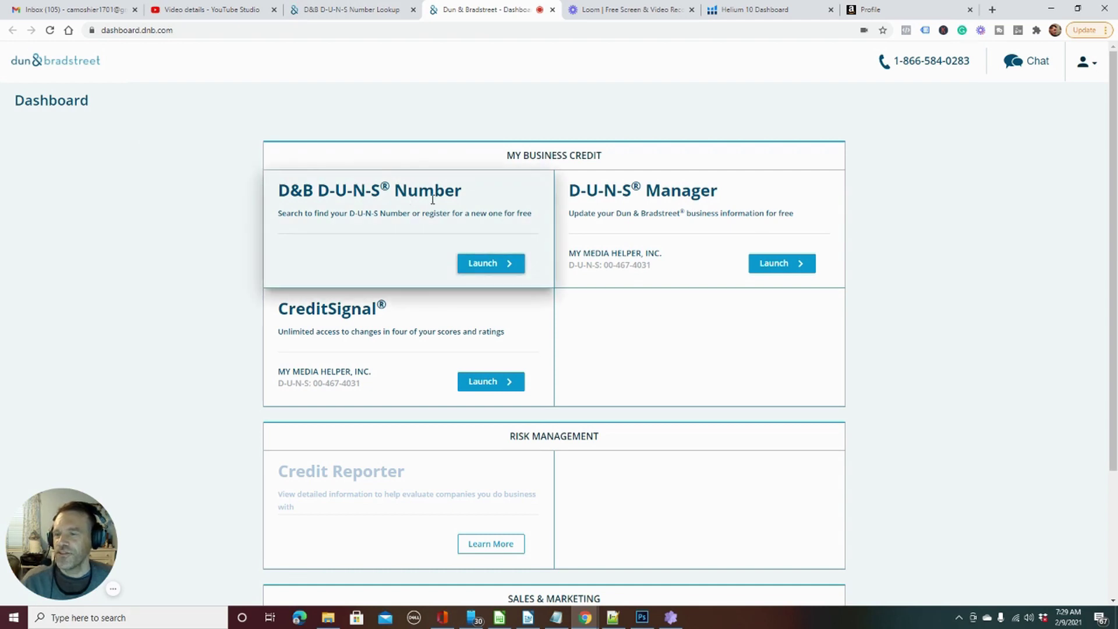
left_click(498, 267)
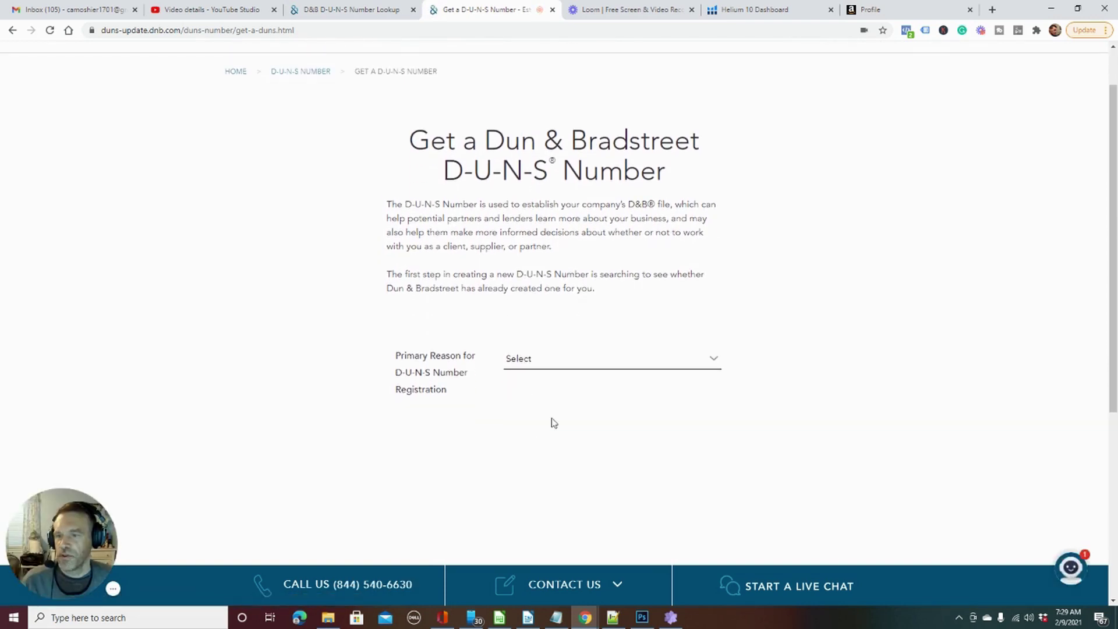
left_click(585, 363)
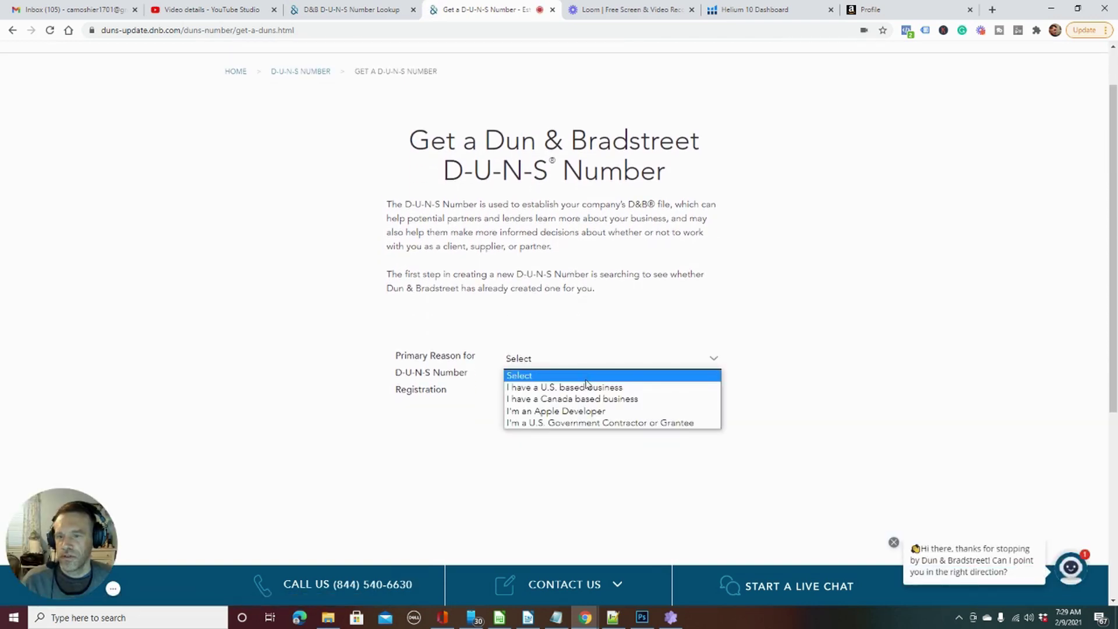
left_click(585, 387)
Sign in to dnb.com and open the My Business Credit dashboard.
scroll(586, 390, "down", 5)
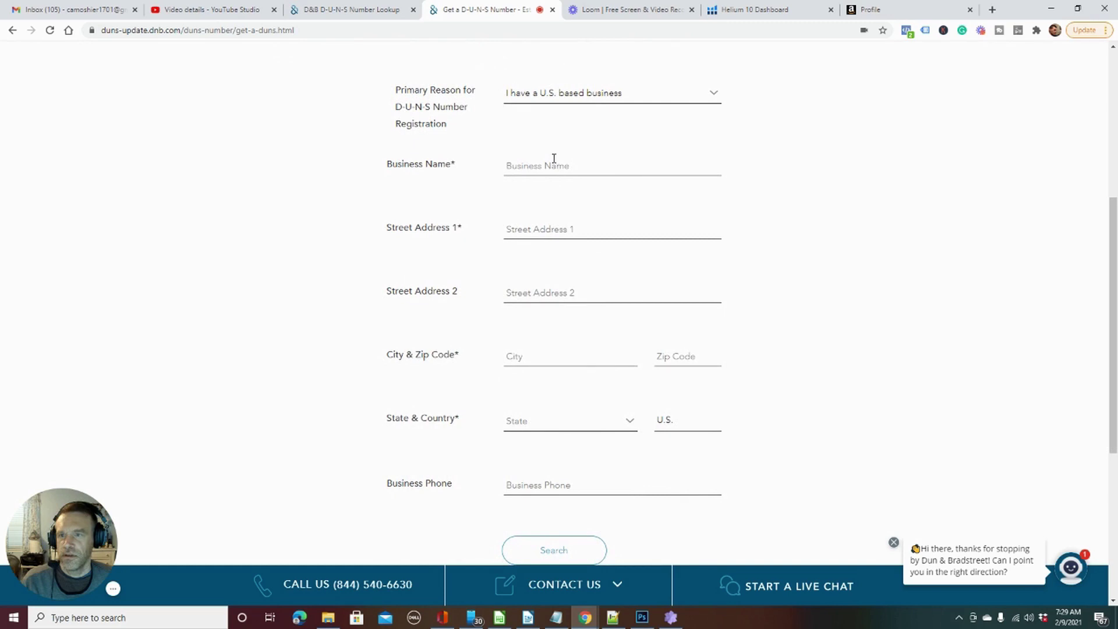
left_click(554, 160)
left_click(843, 394)
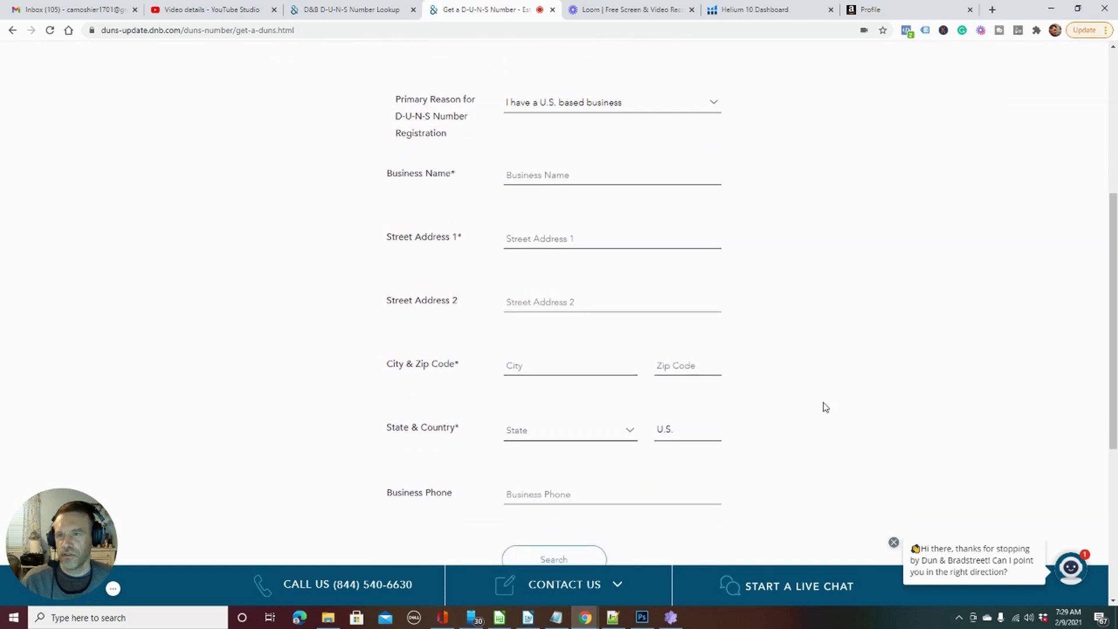
scroll(825, 406, "up", 6)
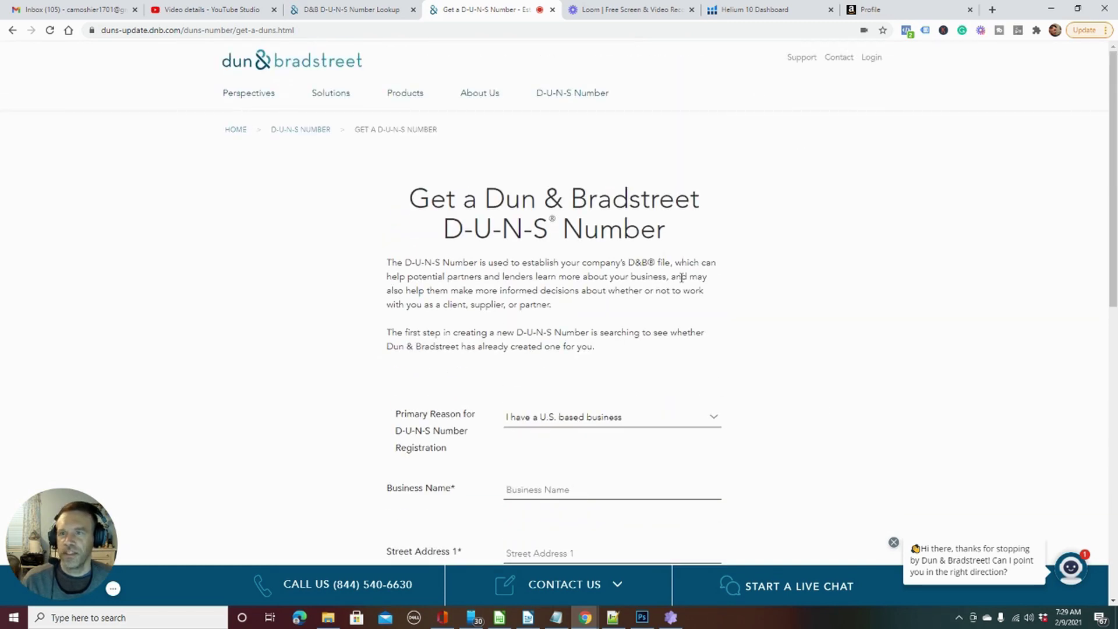
left_click(875, 61)
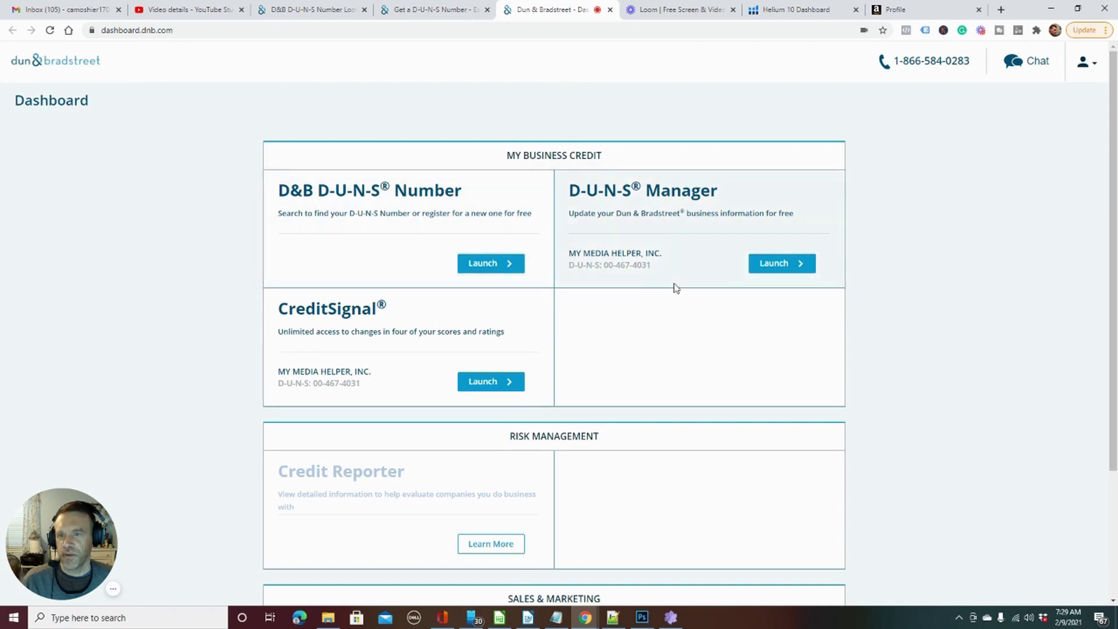
Launch D-U-N-S Manager and review the Company Profile address, dismissing the chat greeting.
left_click(786, 267)
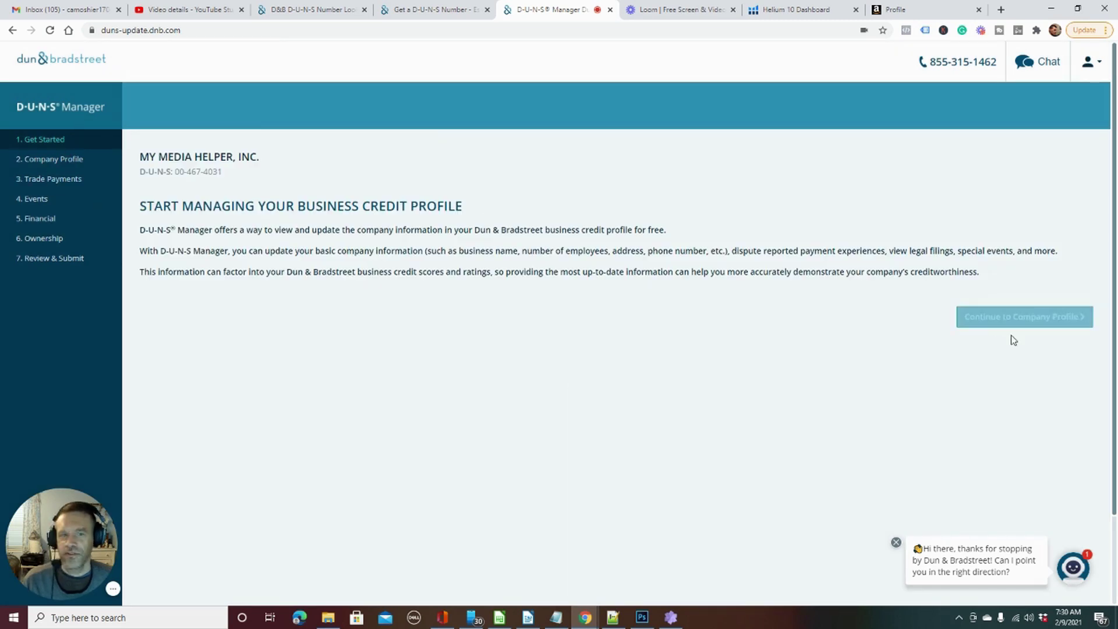
left_click(1029, 318)
scroll(498, 300, "down", 2)
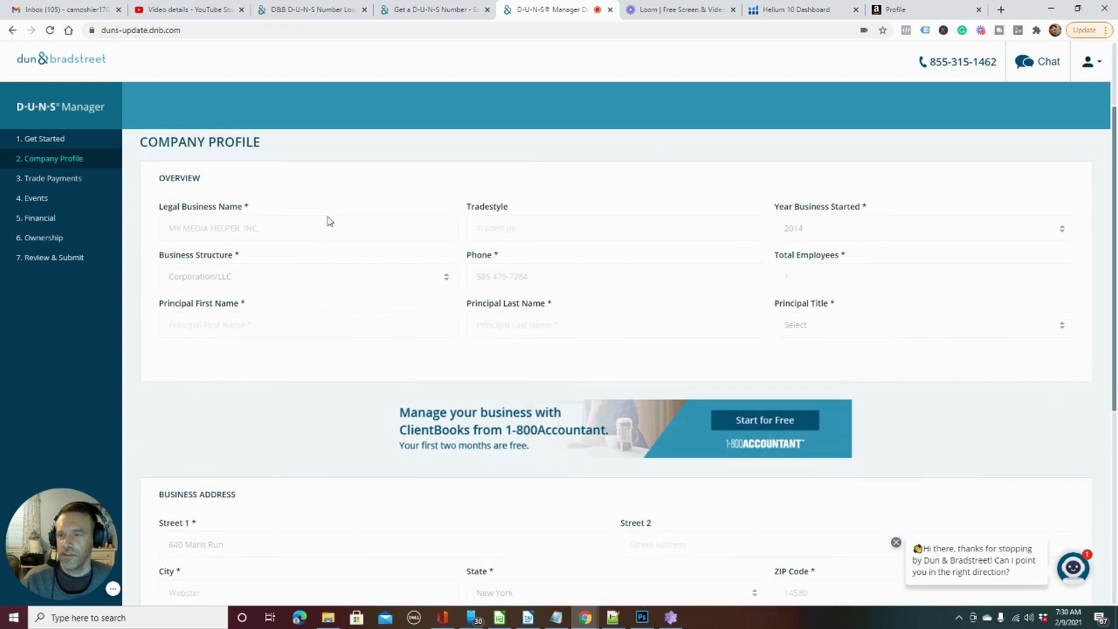
scroll(541, 370, "down", 4)
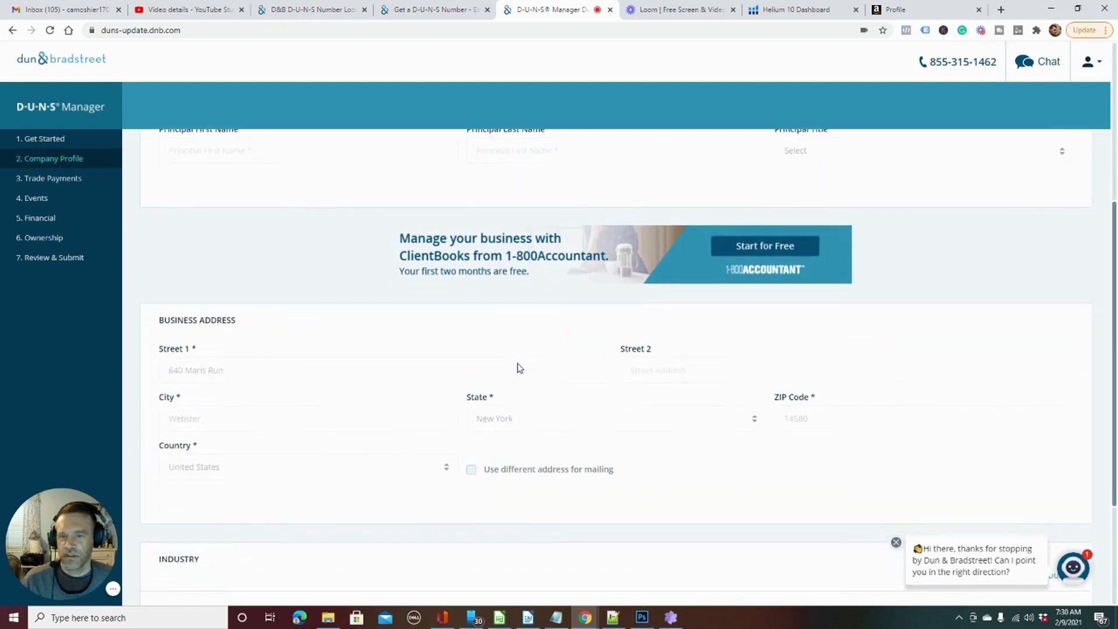
scroll(445, 220, "up", 3)
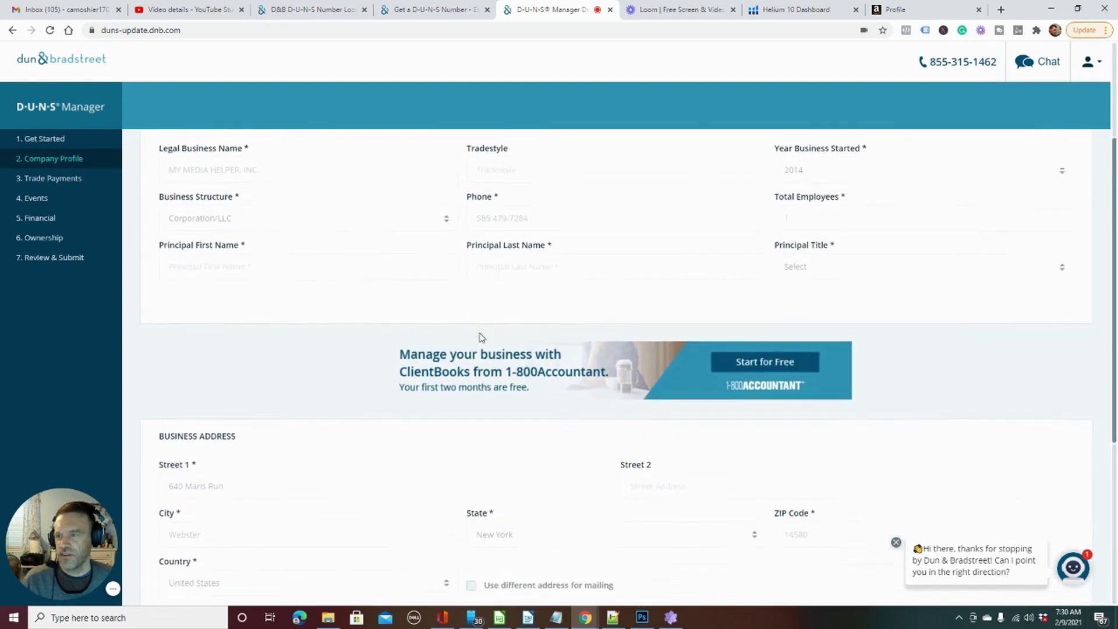
scroll(349, 291, "down", 2)
left_click(239, 374)
left_click_drag(274, 380, 112, 367)
scroll(233, 366, "down", 3)
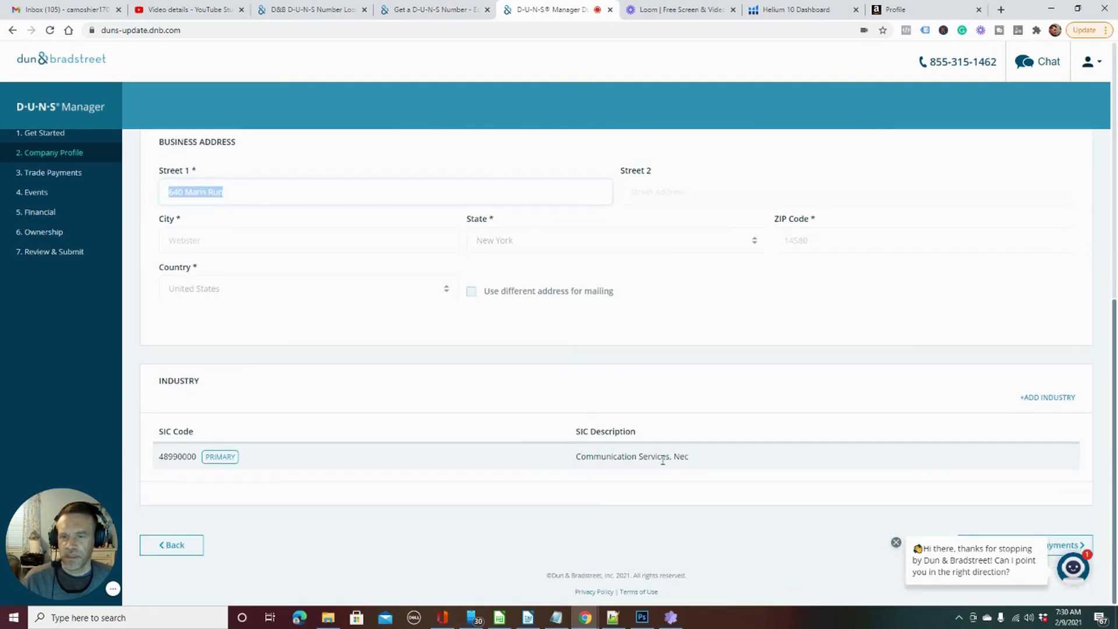
left_click(896, 542)
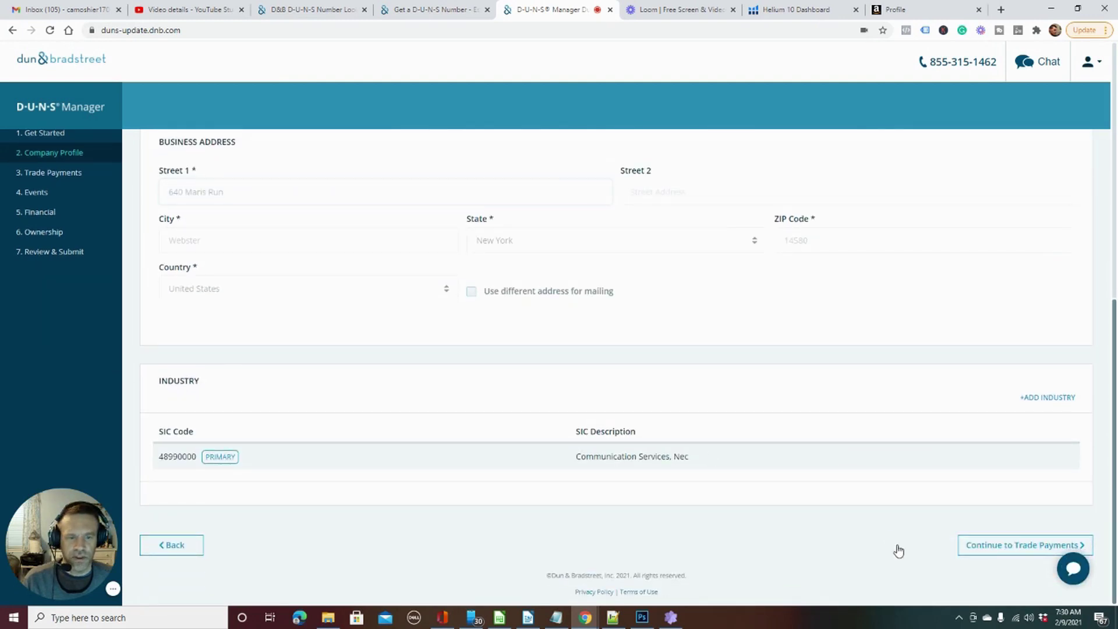
Continue through Trade Payments, Events, Financials and Ownership to Review & Submit, then select the D-U-N-S number.
left_click(1001, 548)
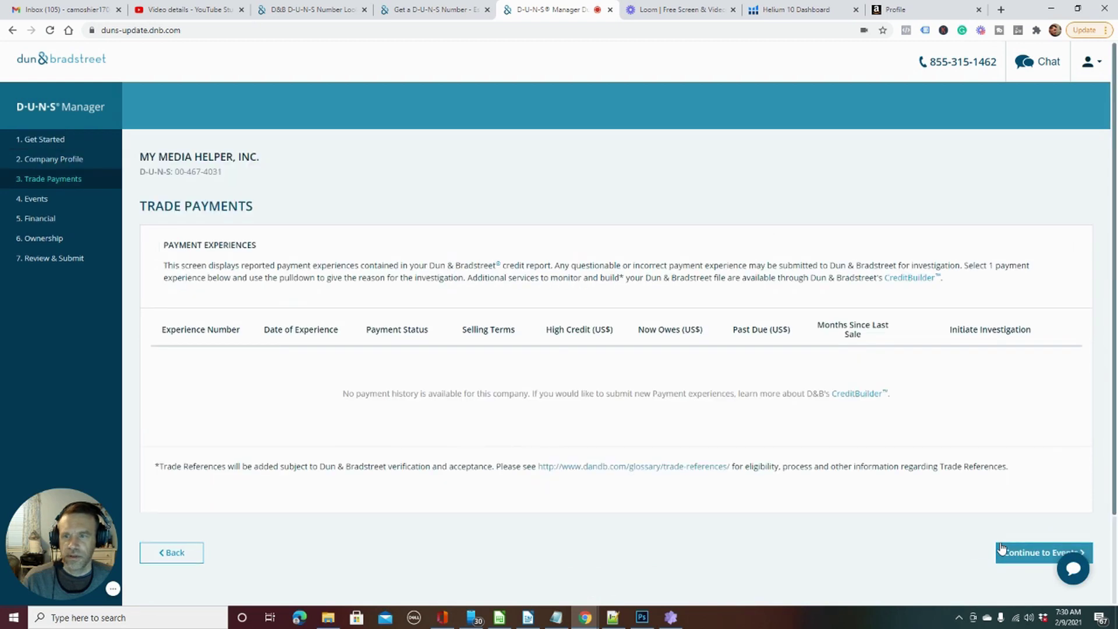
left_click(1001, 550)
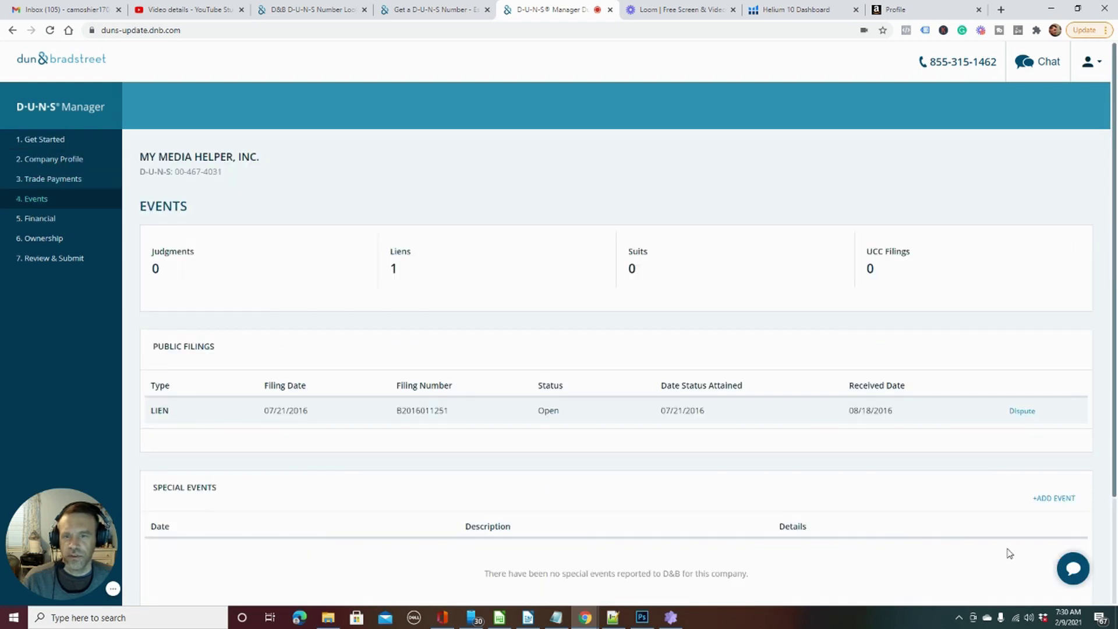
scroll(1032, 552, "down", 3)
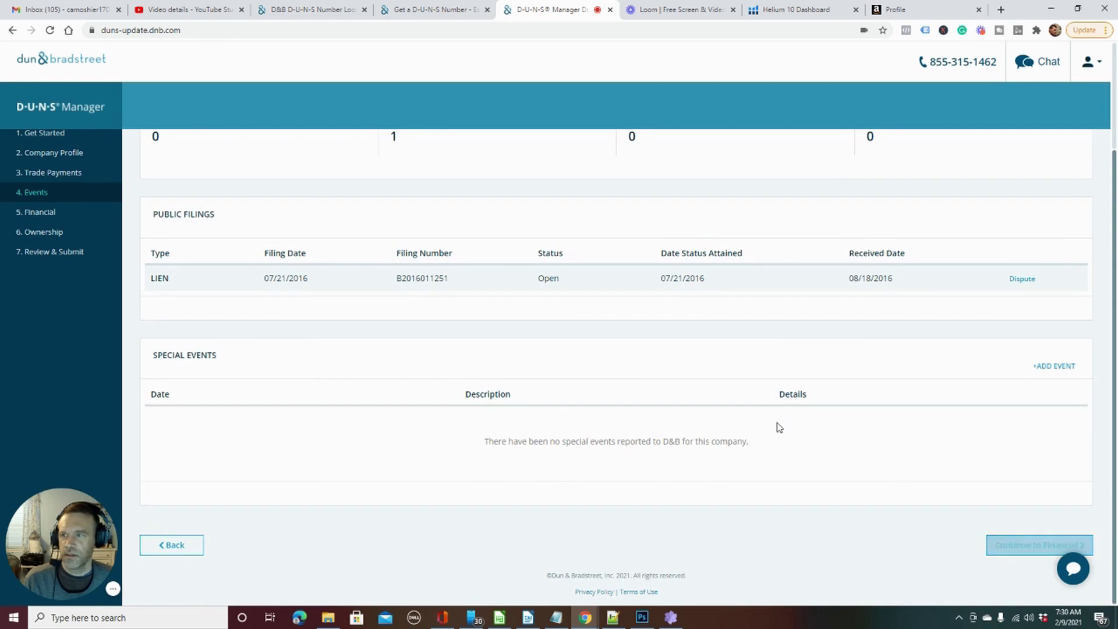
scroll(462, 351, "up", 2)
scroll(885, 449, "down", 2)
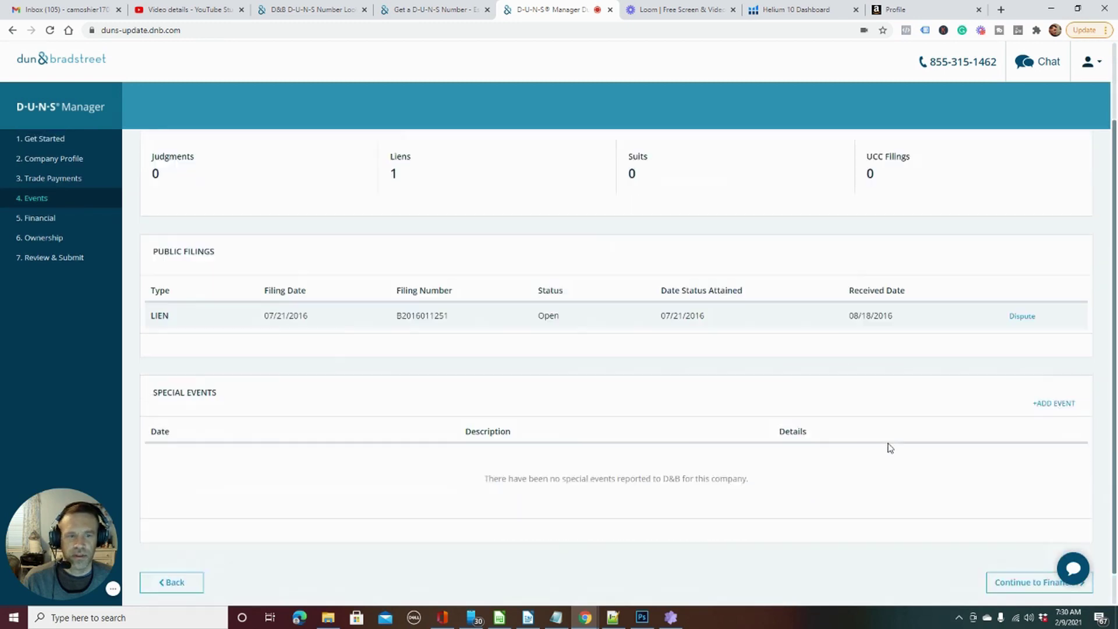
left_click(1008, 540)
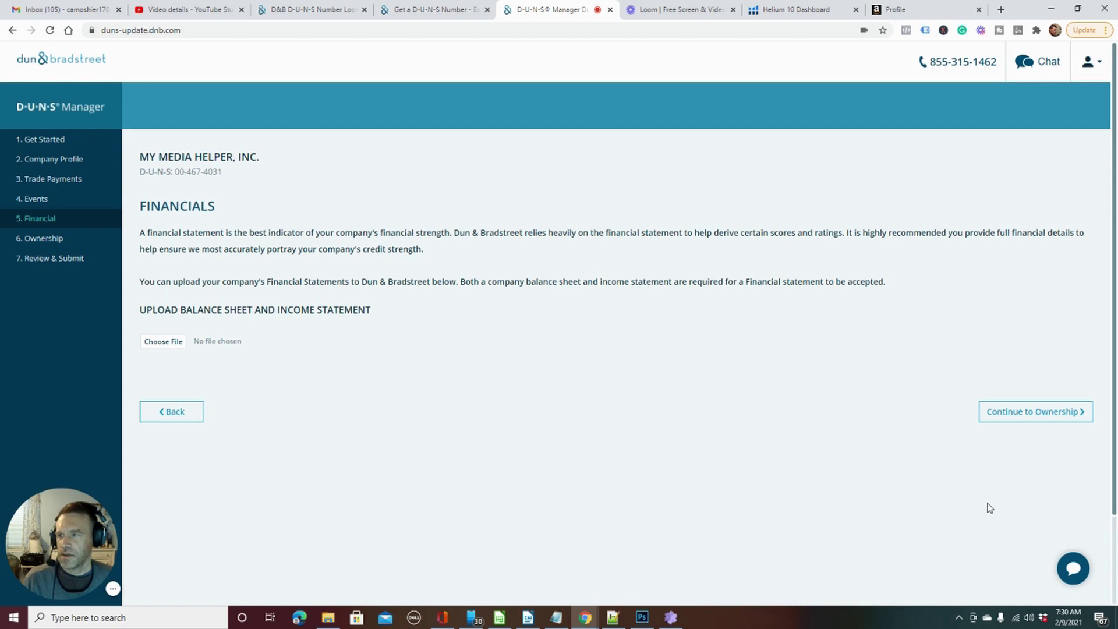
left_click(1036, 412)
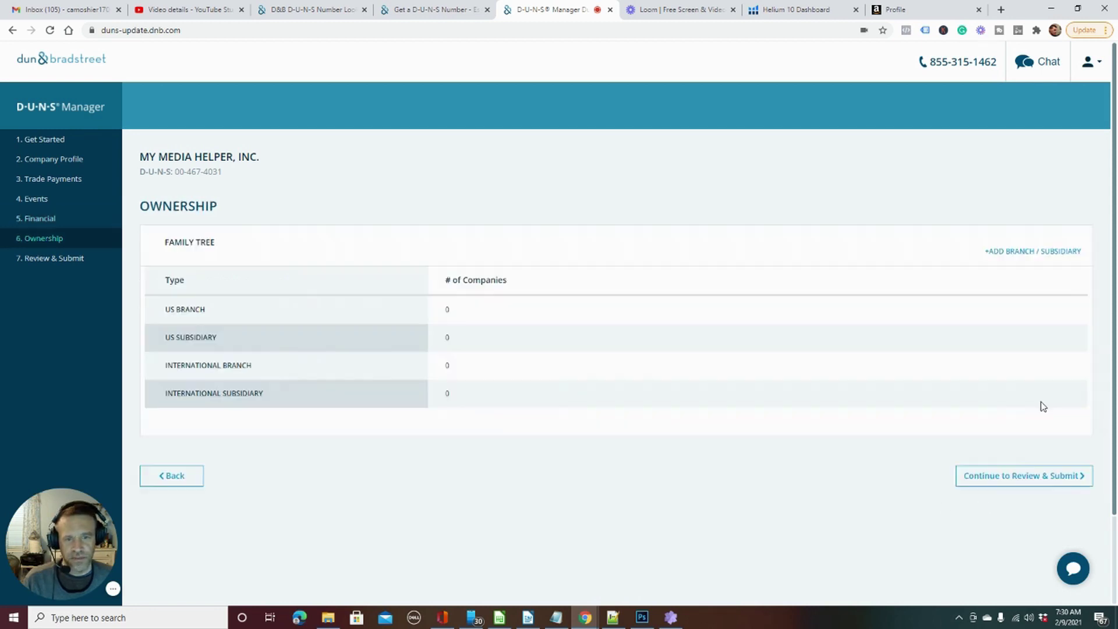
left_click(1014, 482)
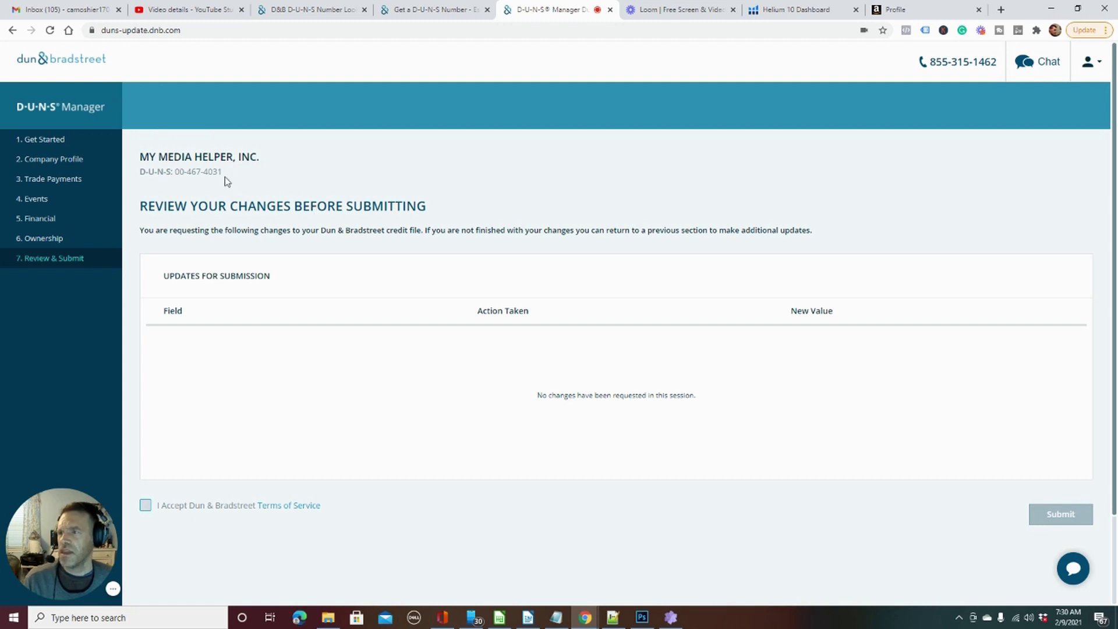
left_click_drag(218, 172, 178, 171)
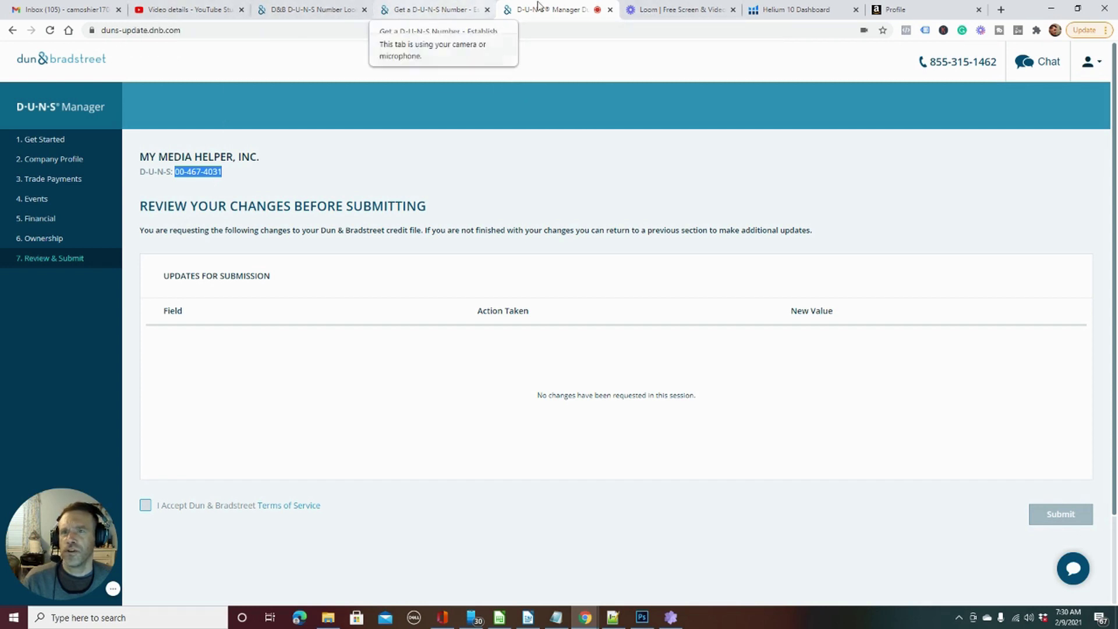
Save the Seller Central profile with its DUNS Number and open the public seller profile.
left_click(915, 11)
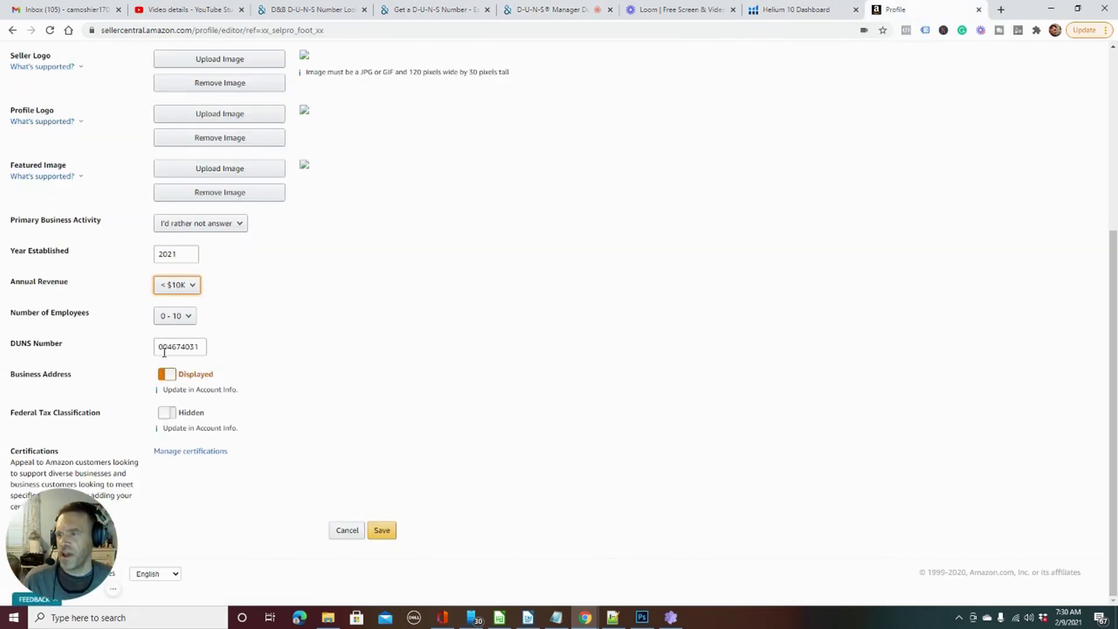
left_click(378, 536)
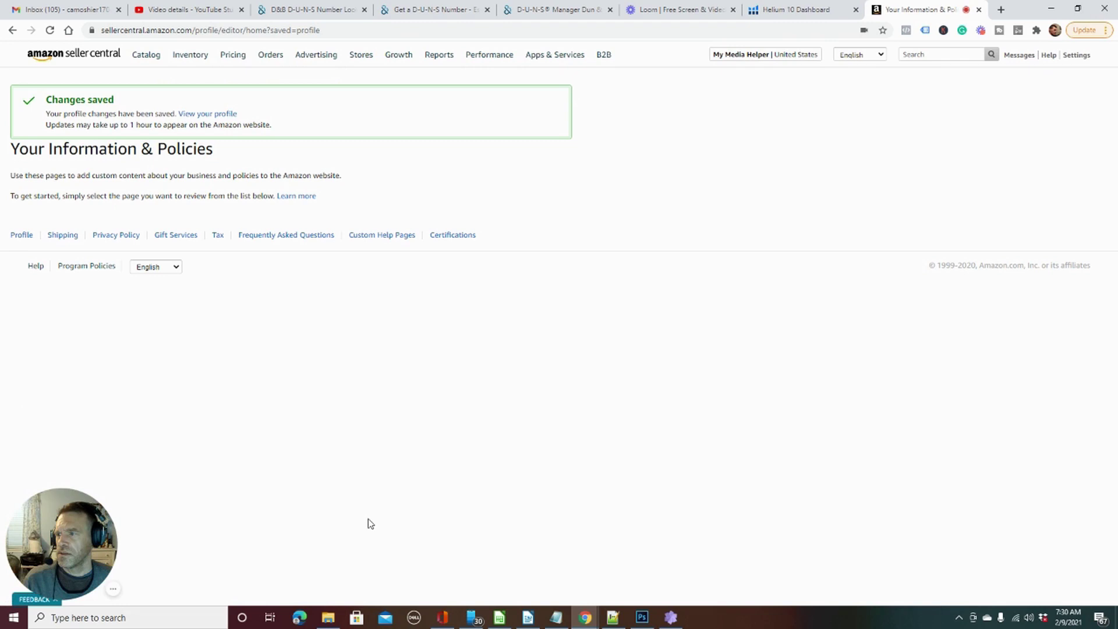
left_click(219, 115)
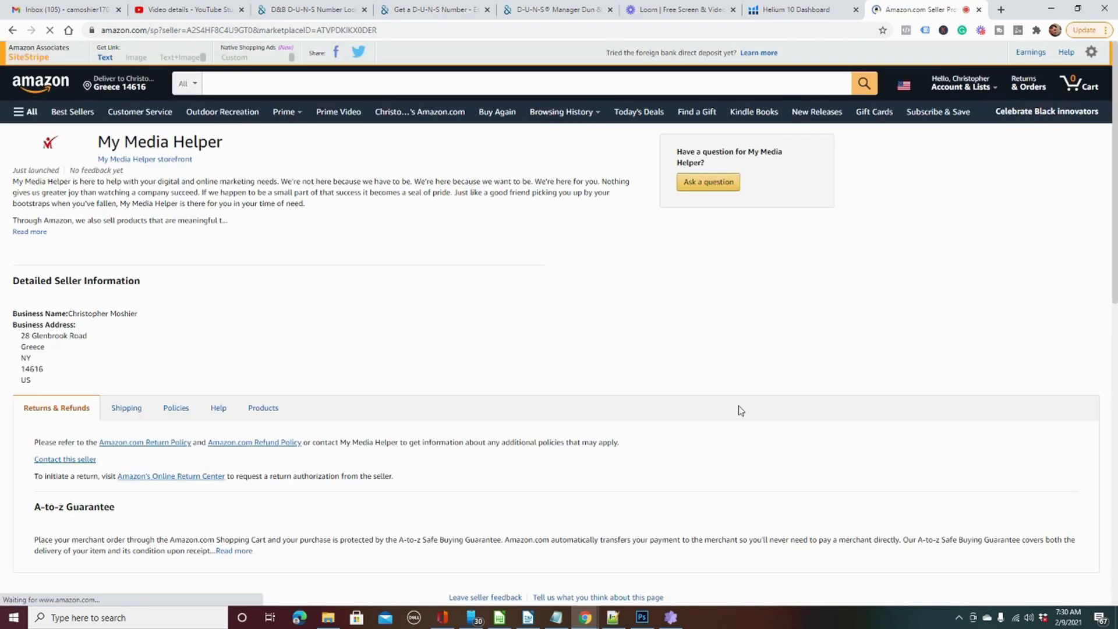
Open the My Media Helper storefront and browse its 5 product listings.
left_click(173, 165)
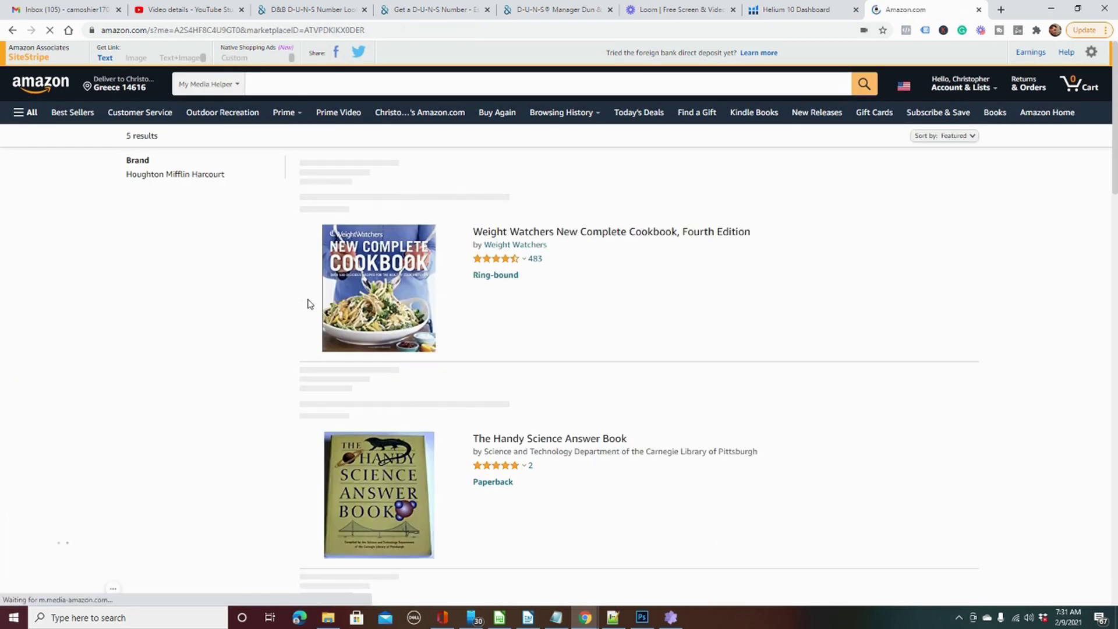
scroll(307, 303, "down", 2)
scroll(307, 303, "down", 10)
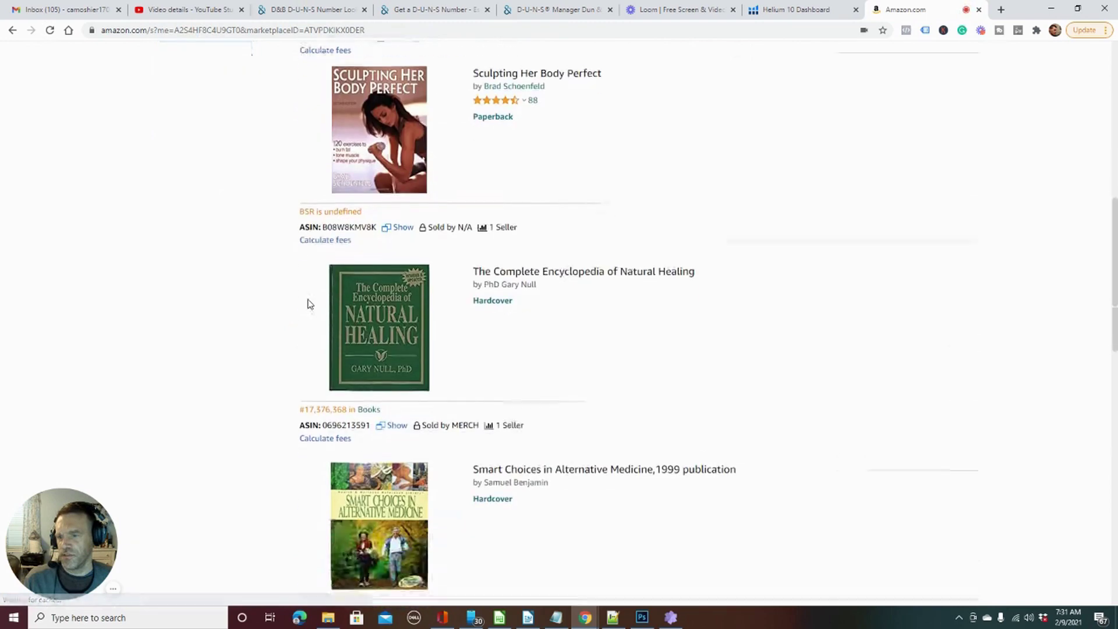
scroll(308, 303, "down", 3)
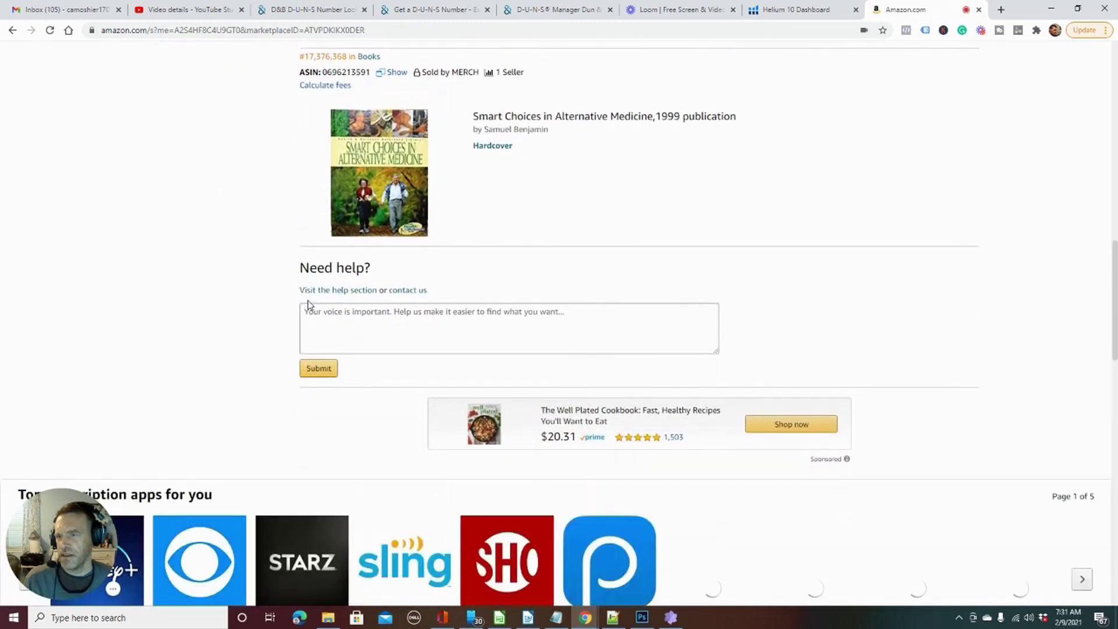
scroll(309, 304, "up", 3)
scroll(309, 304, "up", 12)
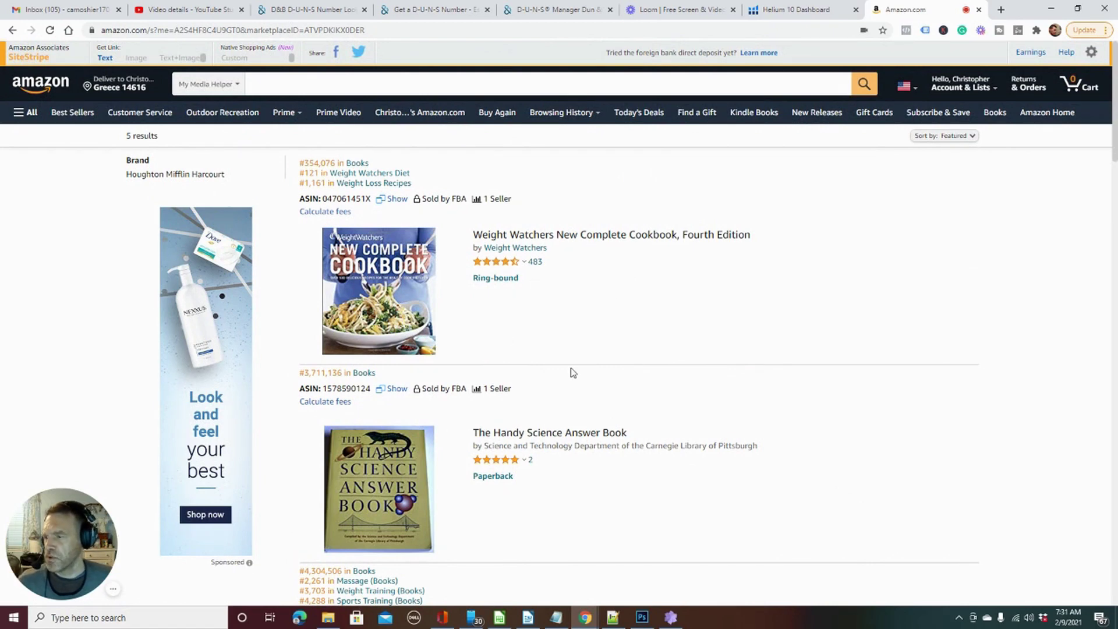
scroll(268, 229, "down", 13)
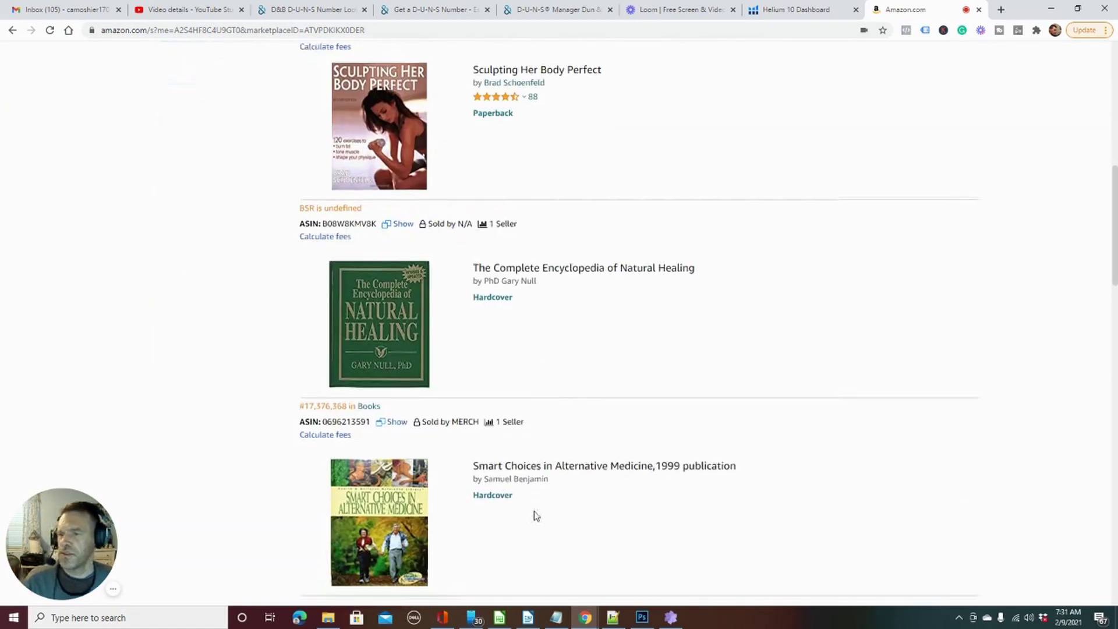
scroll(534, 506, "up", 13)
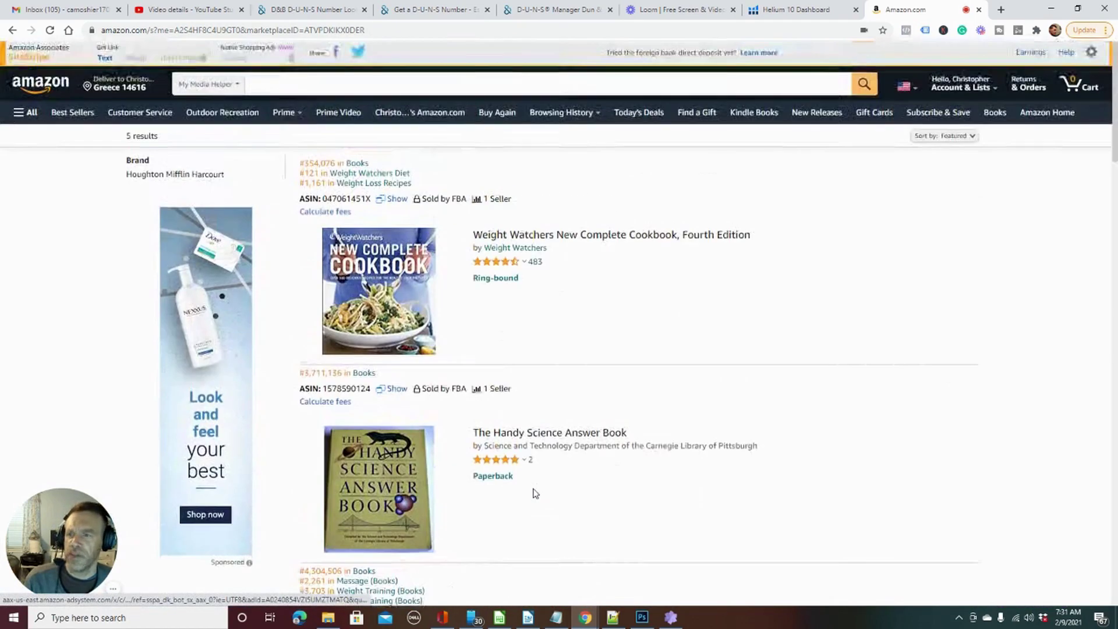
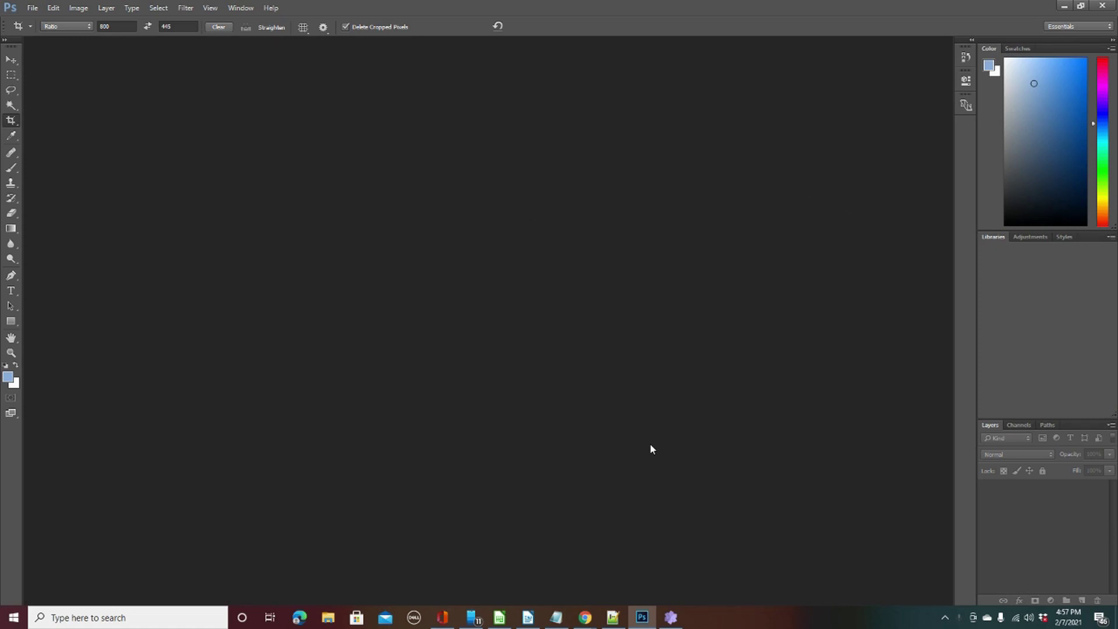
left_click(33, 7)
left_click(35, 29)
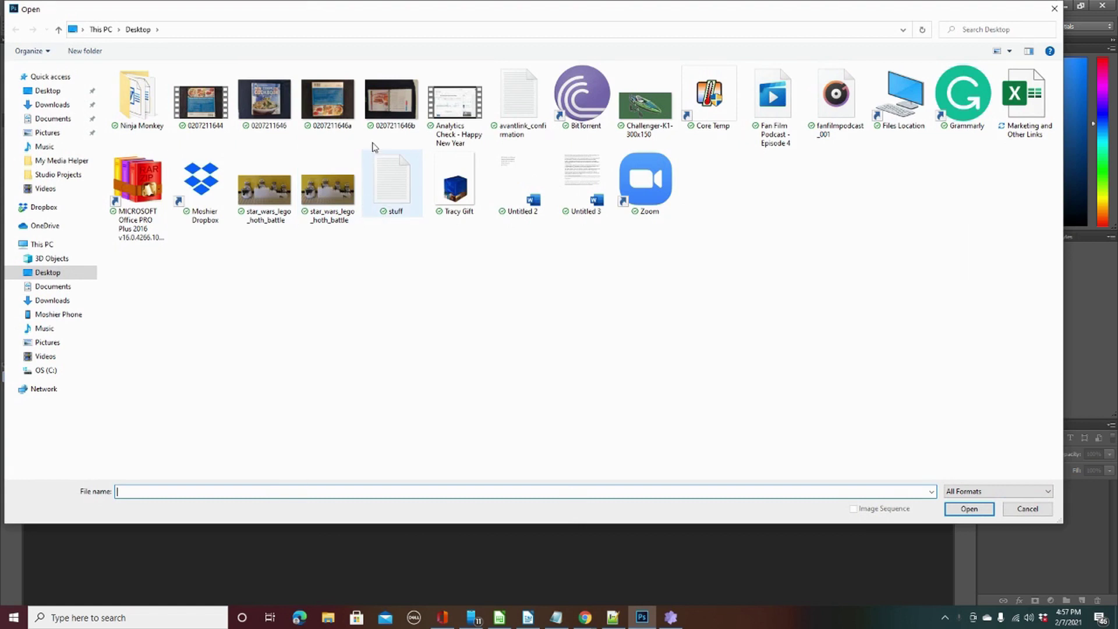
left_click(201, 101)
left_click(263, 105, "ctrl")
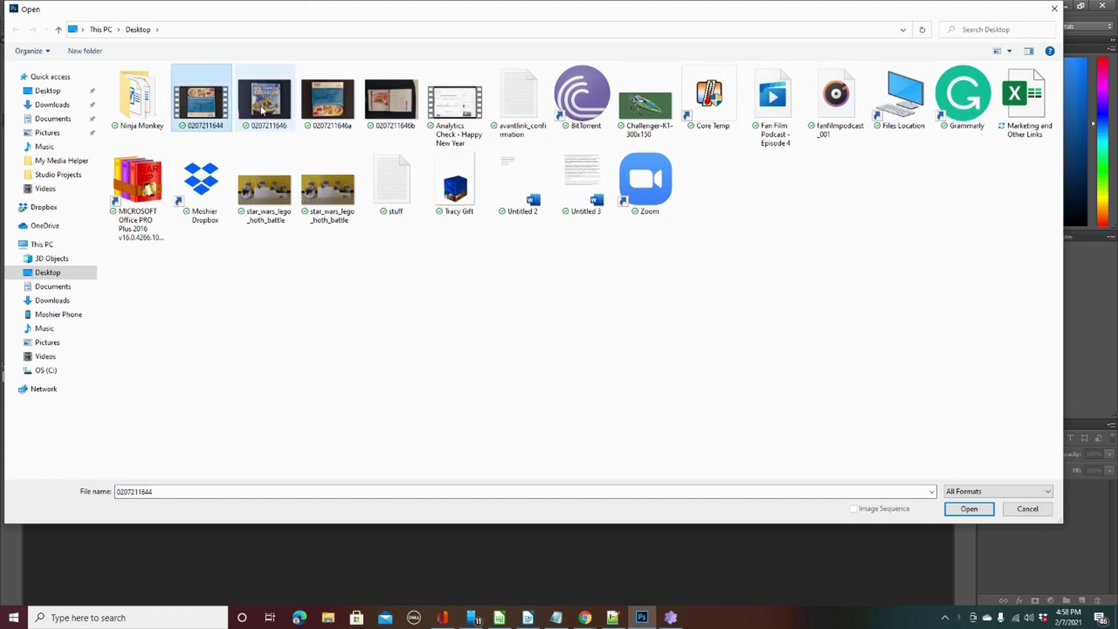
left_click(320, 116, "ctrl")
left_click(408, 109, "ctrl")
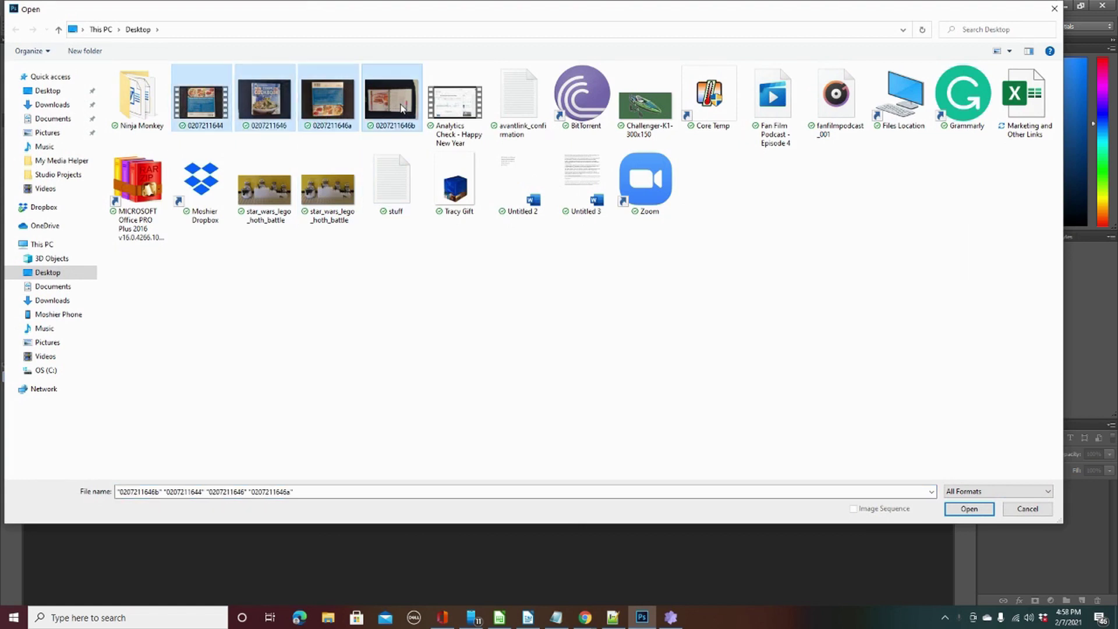
left_click(968, 508)
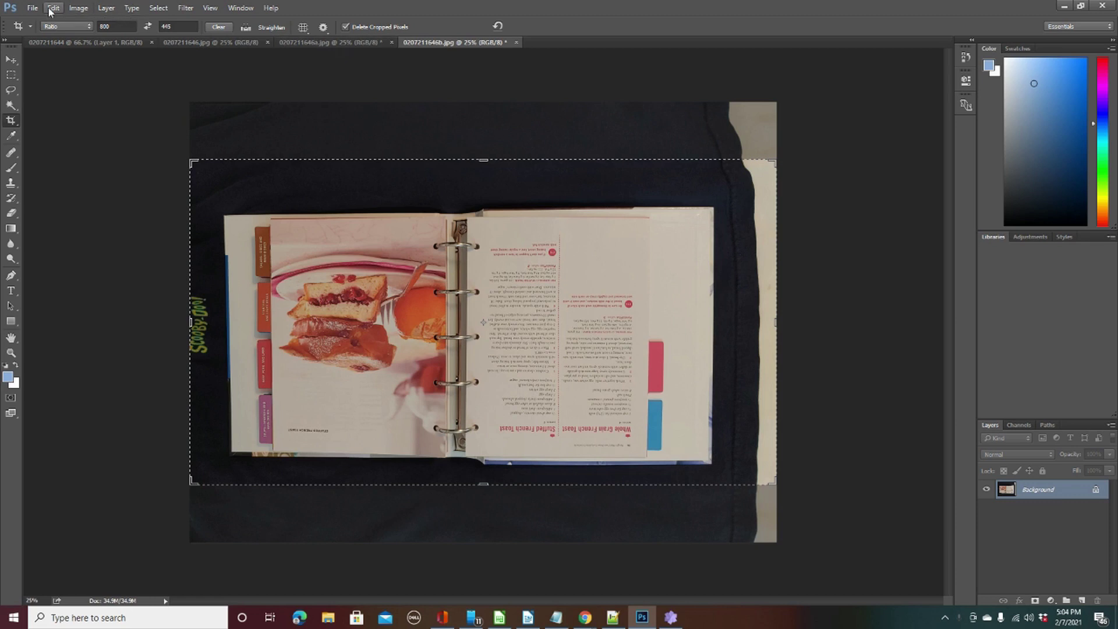
left_click(52, 8)
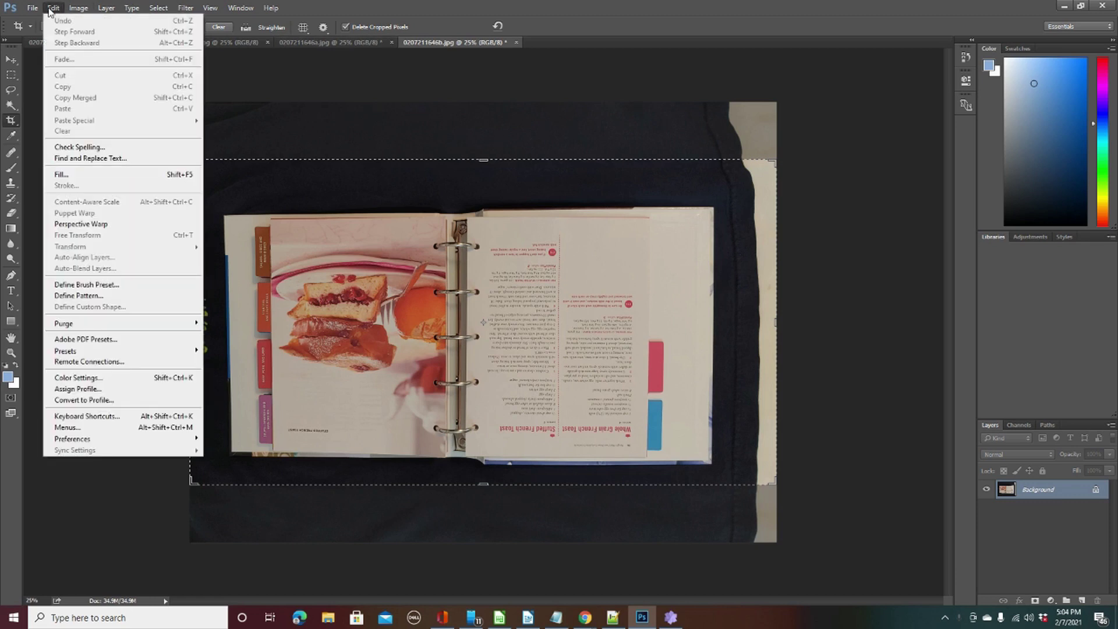
mouse_move(78, 9)
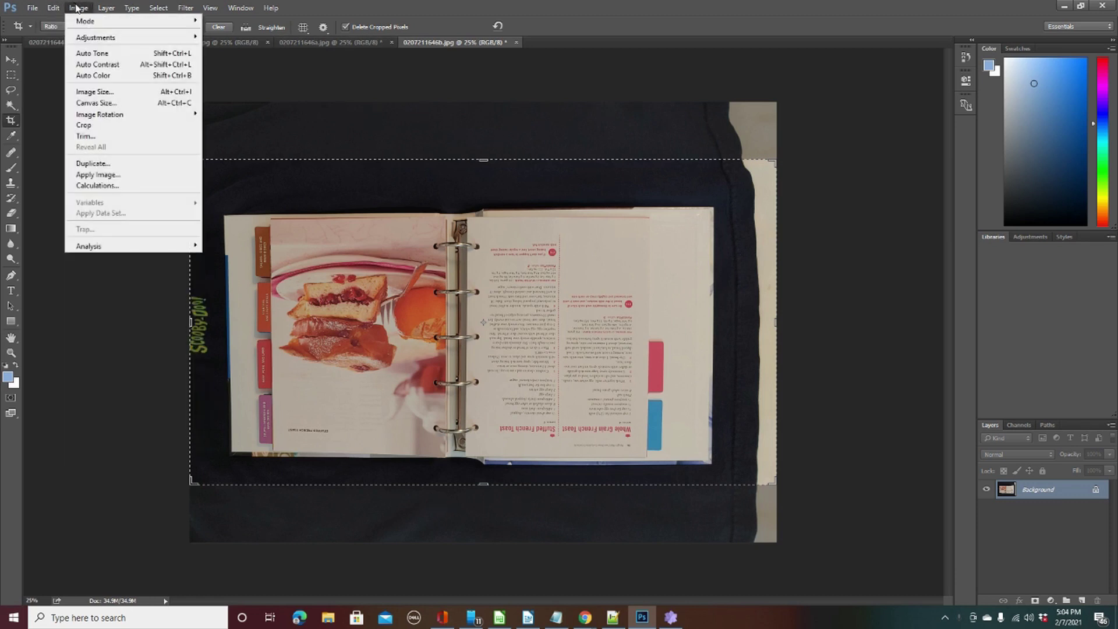
mouse_move(134, 114)
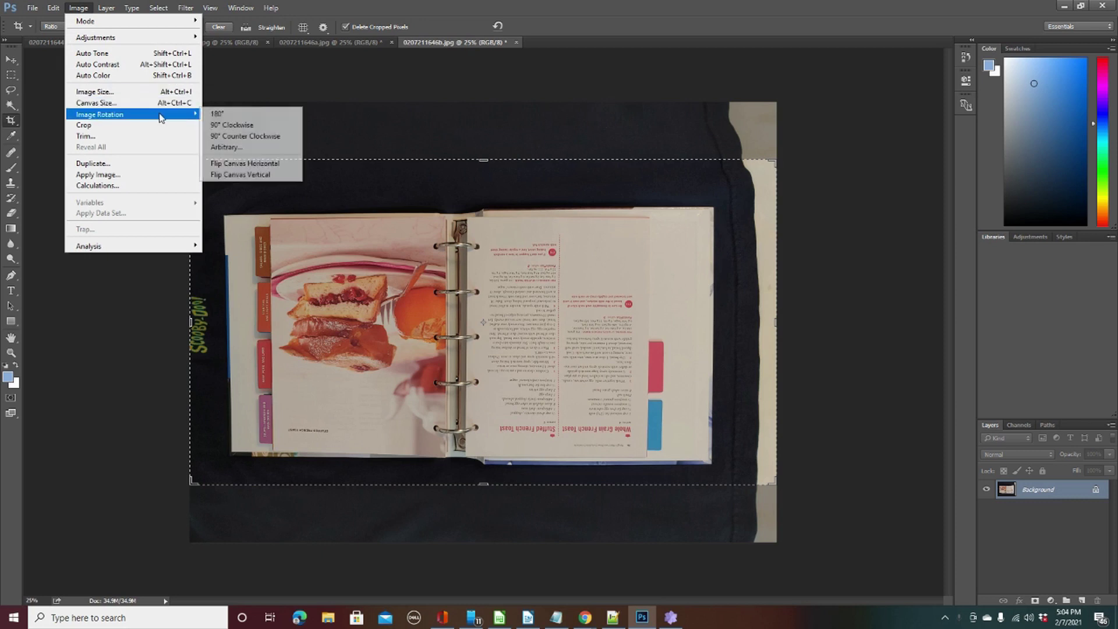
left_click(211, 115)
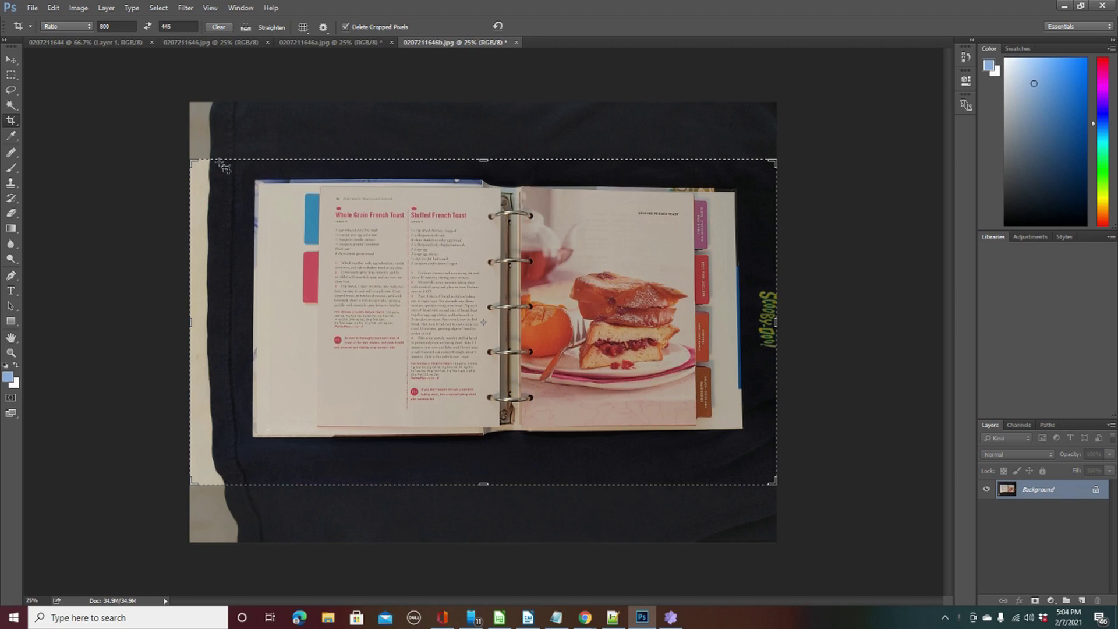
Add a new empty Layer 1 and unlock the Background as Layer 0 above it.
left_click(11, 75)
left_click_drag(179, 91, 232, 82)
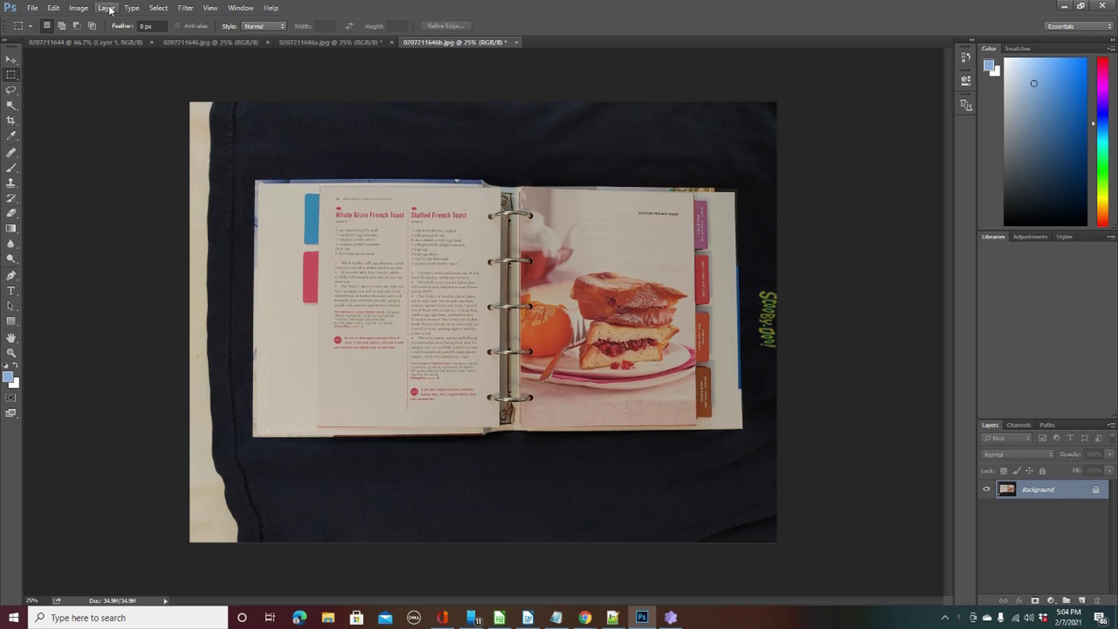
left_click(106, 8)
mouse_move(169, 22)
left_click(265, 23)
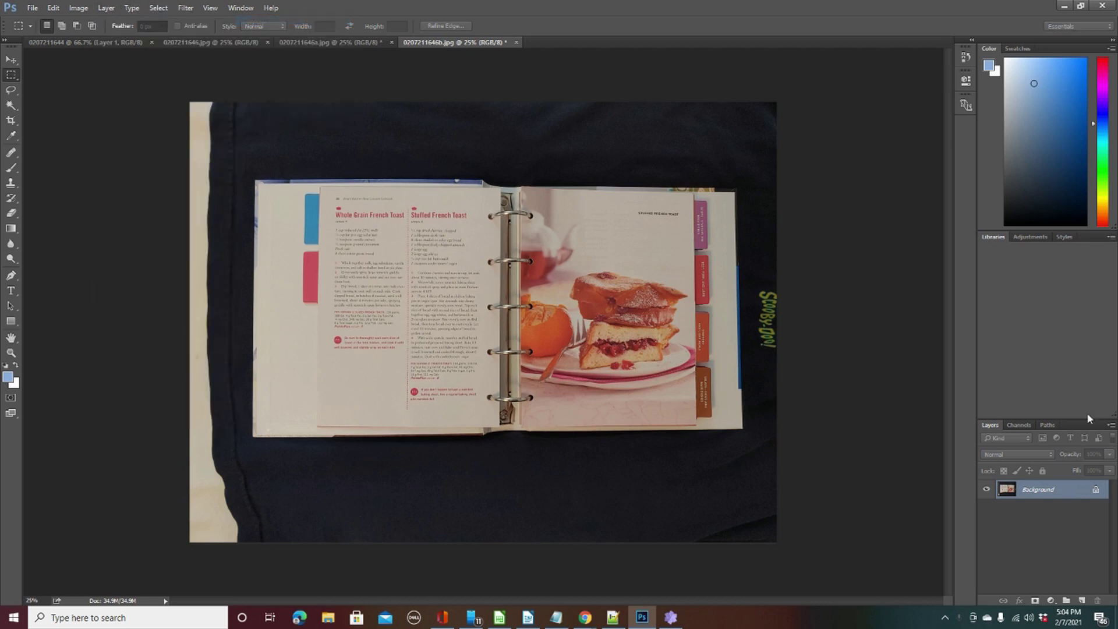
key("Return")
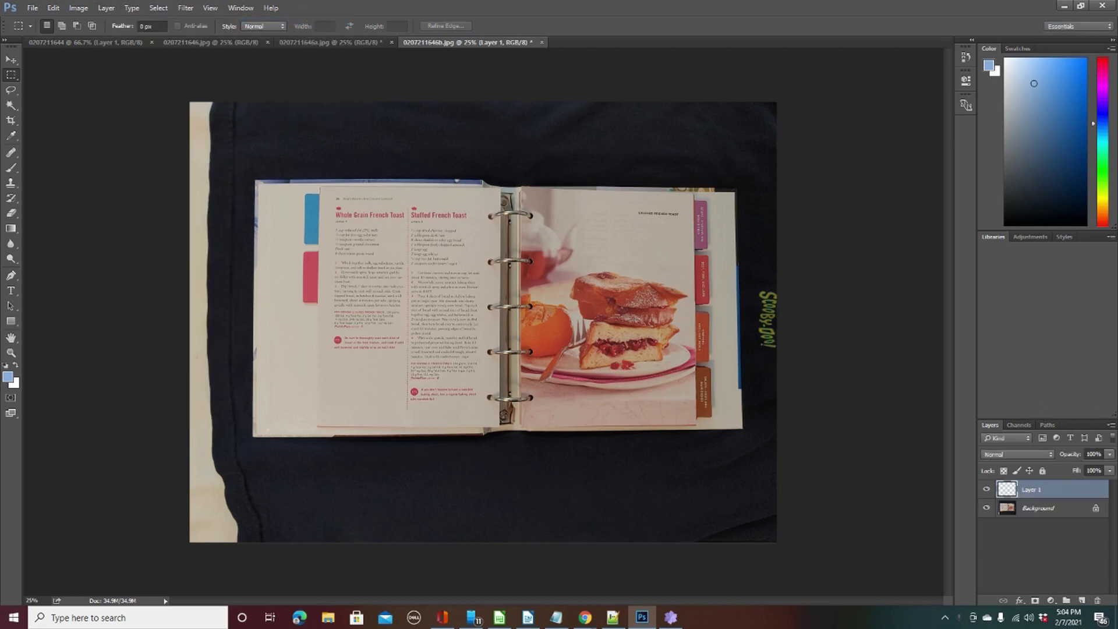
left_click(1094, 510)
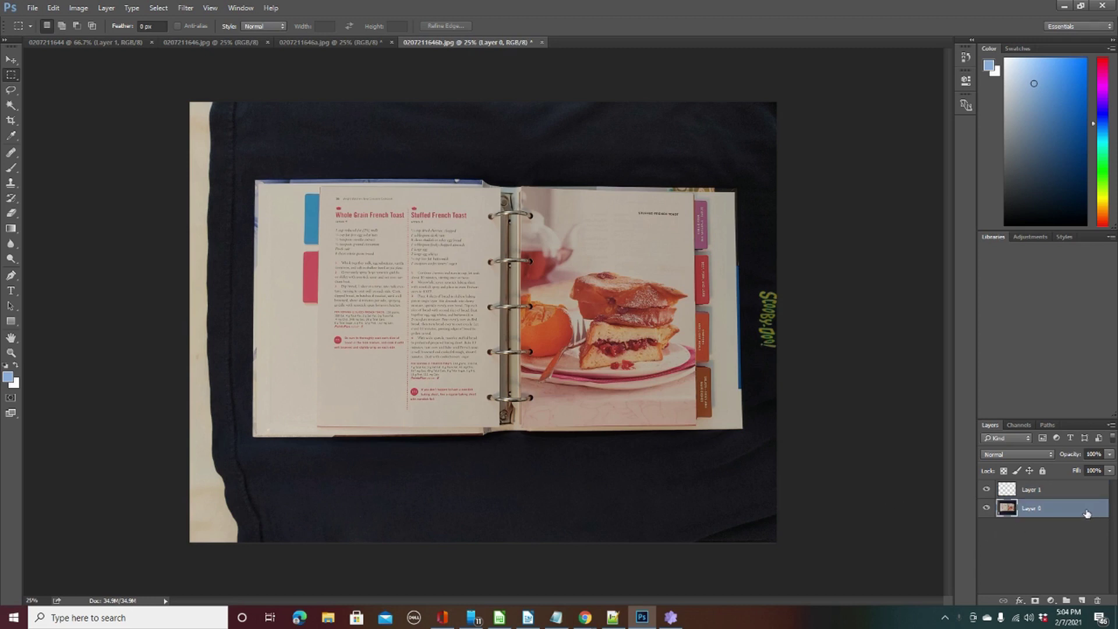
left_click_drag(1042, 491, 1045, 523)
Delete the left, top, right and bottom edge strips of Layer 0 to transparency.
left_click_drag(188, 101, 248, 560)
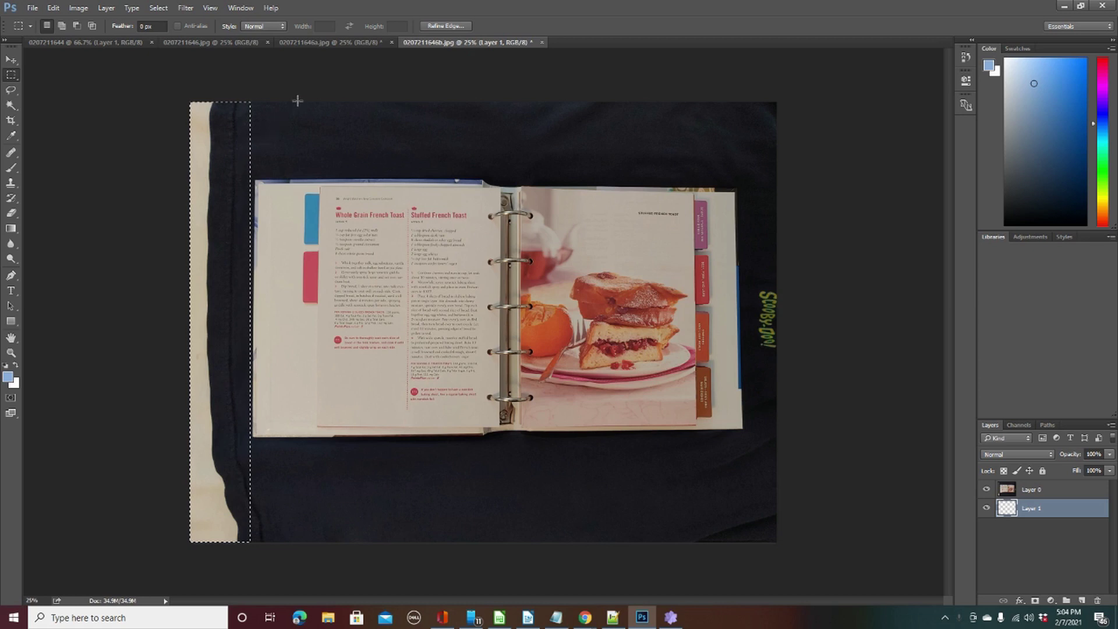
left_click(1040, 492)
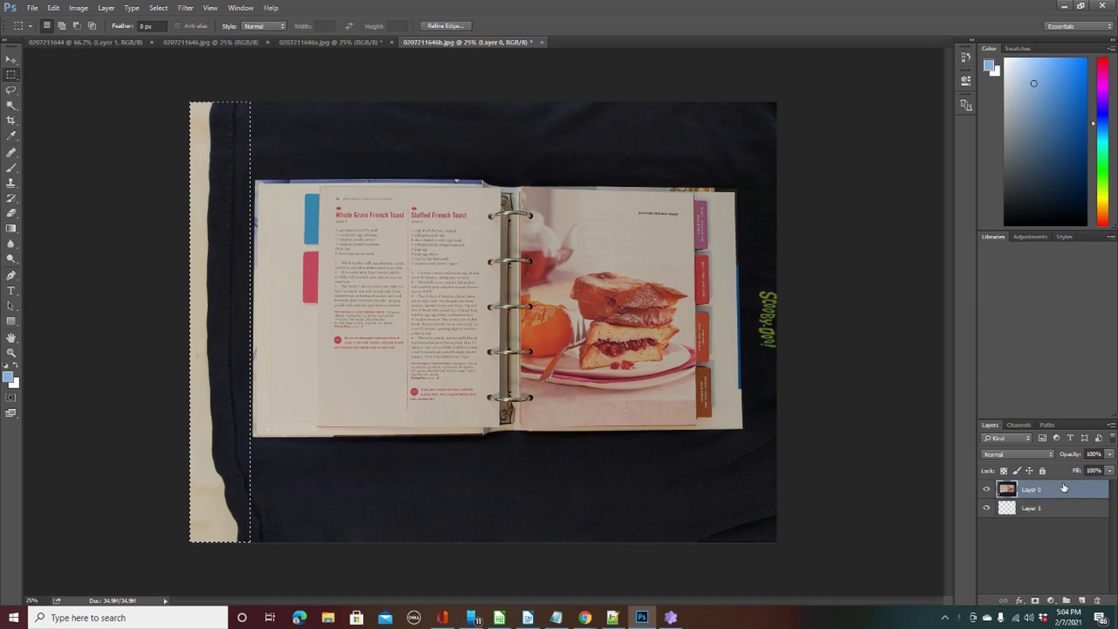
key("Delete")
left_click_drag(162, 99, 803, 172)
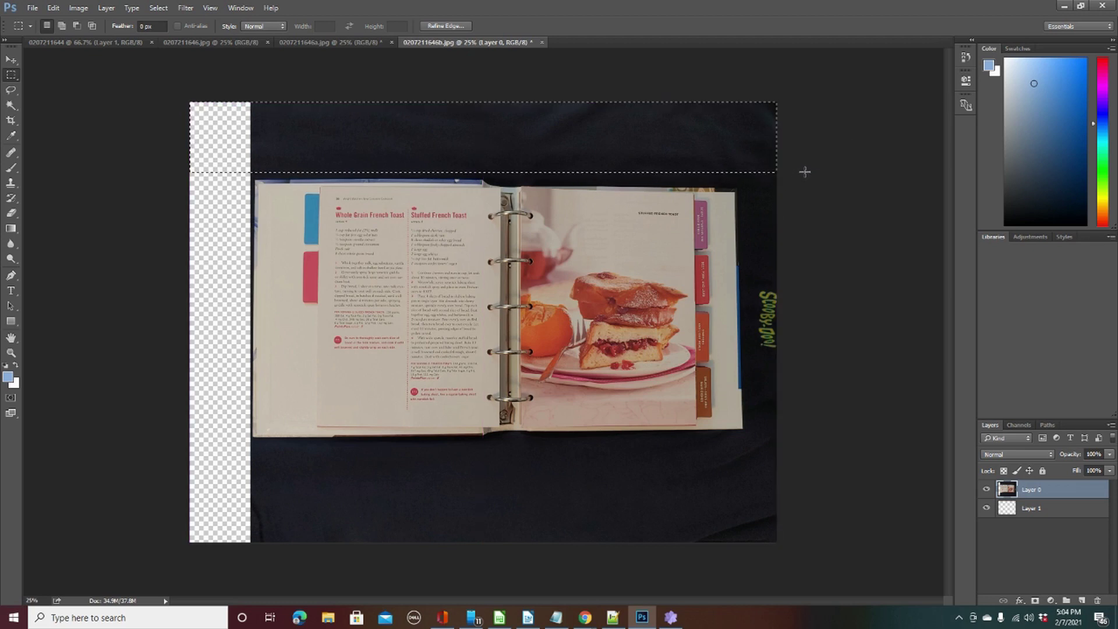
key("Delete")
left_click_drag(826, 102, 752, 590)
key("Delete")
left_click_drag(828, 572, 118, 443)
key("Delete")
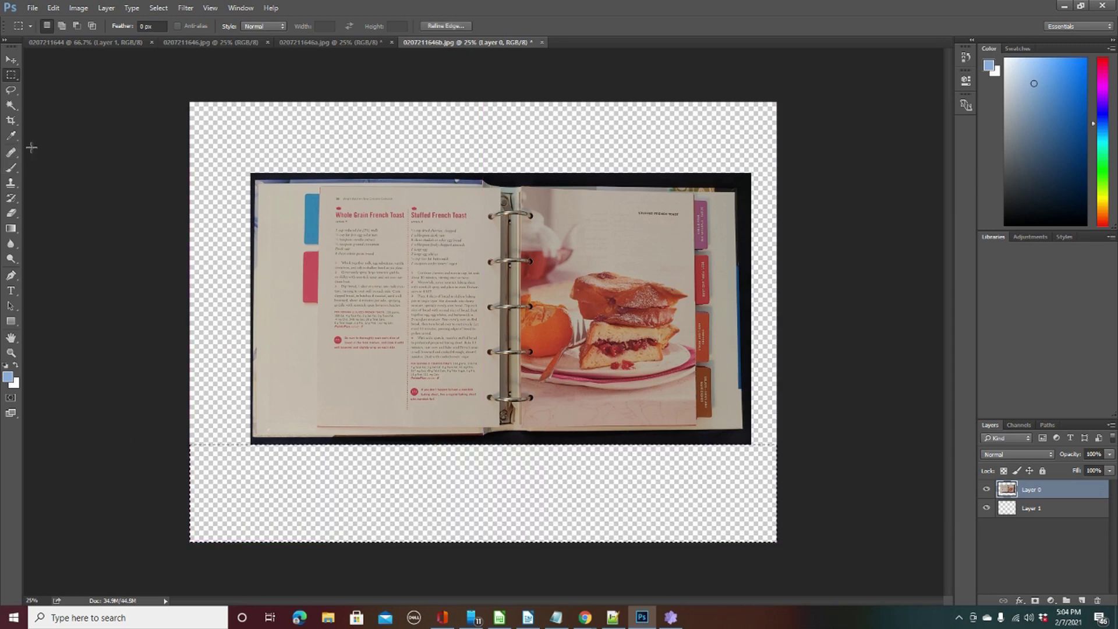
Magic Wand the leftover dark border around the book and delete it.
left_click(10, 90)
left_click(12, 105)
left_click(351, 178)
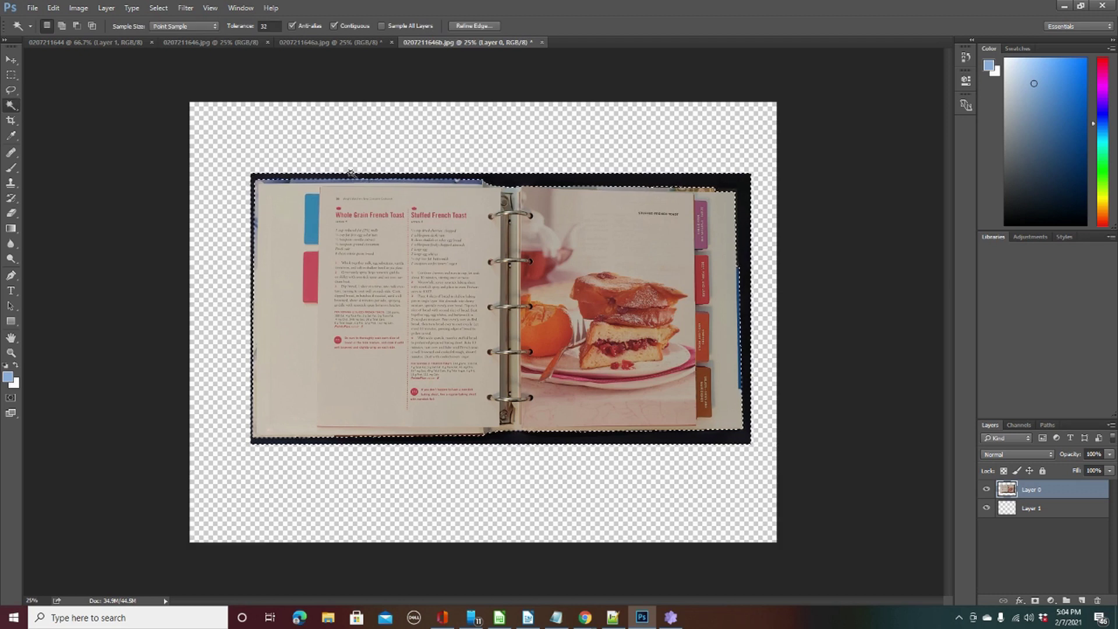
key("Delete")
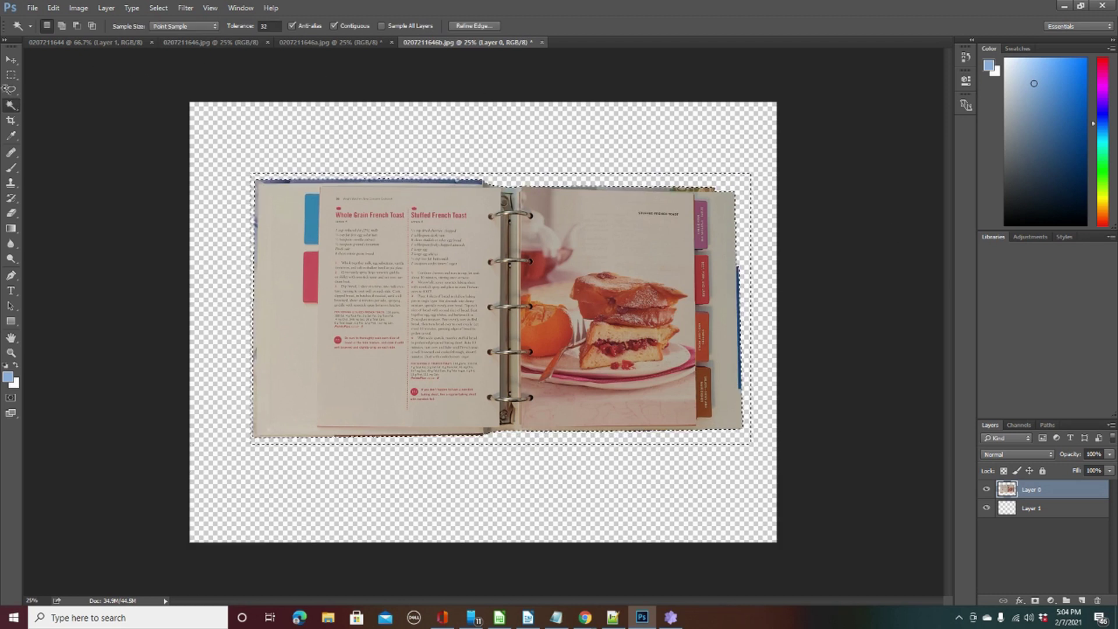
Crop the canvas to a rectangle drawn tightly around the book.
left_click(12, 75)
left_click(679, 167)
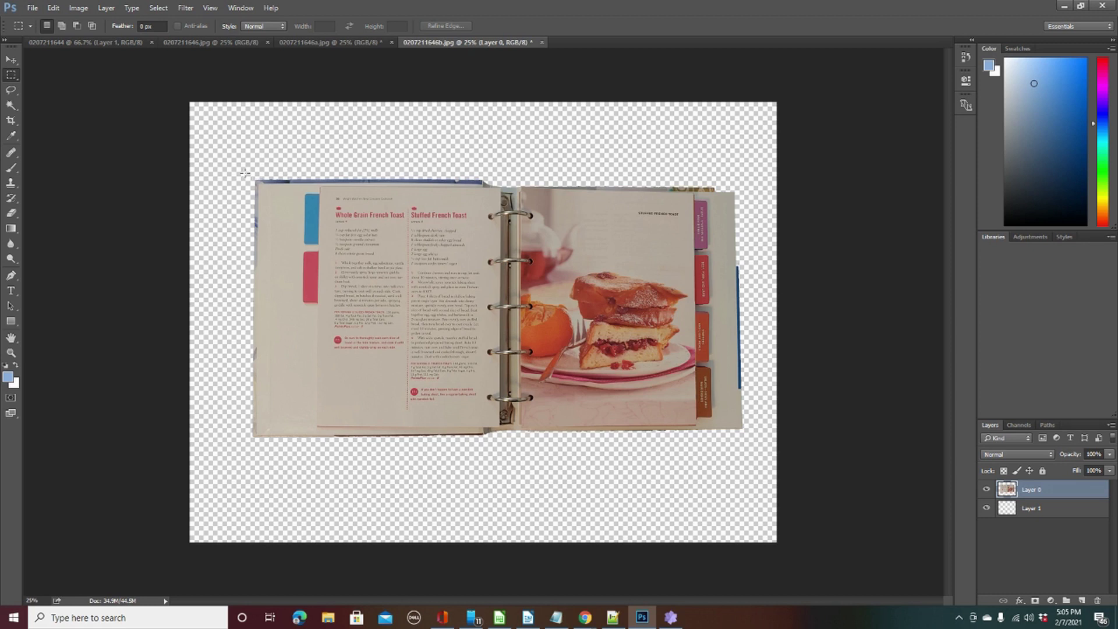
left_click_drag(245, 170, 753, 447)
left_click(53, 7)
mouse_move(72, 5)
left_click(87, 124)
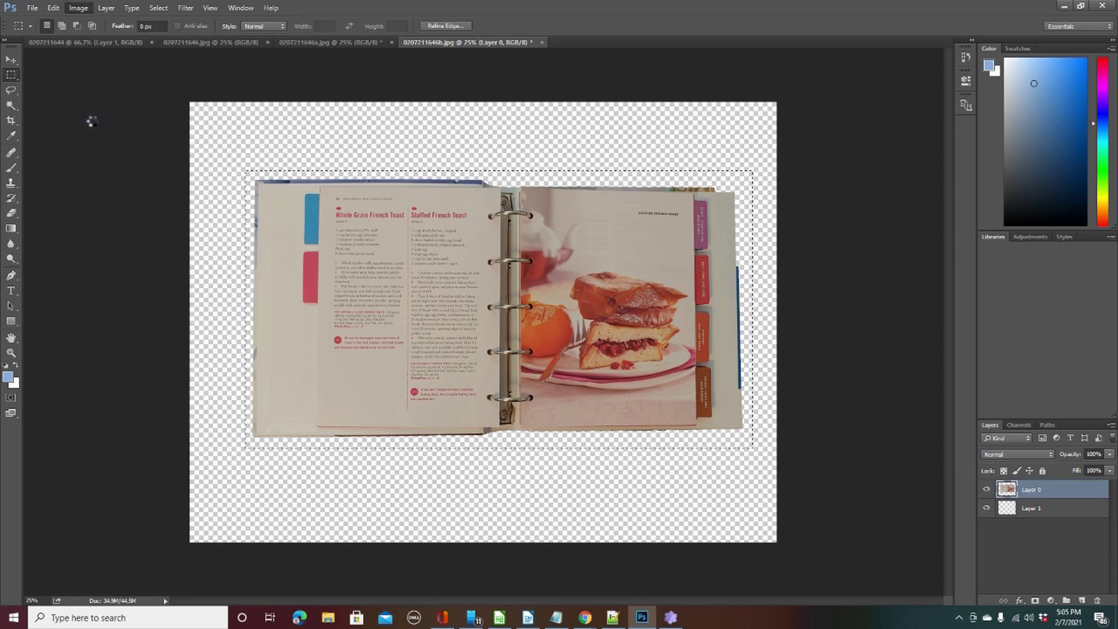
Save the cut-out as PNG file weight-watcher-cookbook-001.
left_click(33, 8)
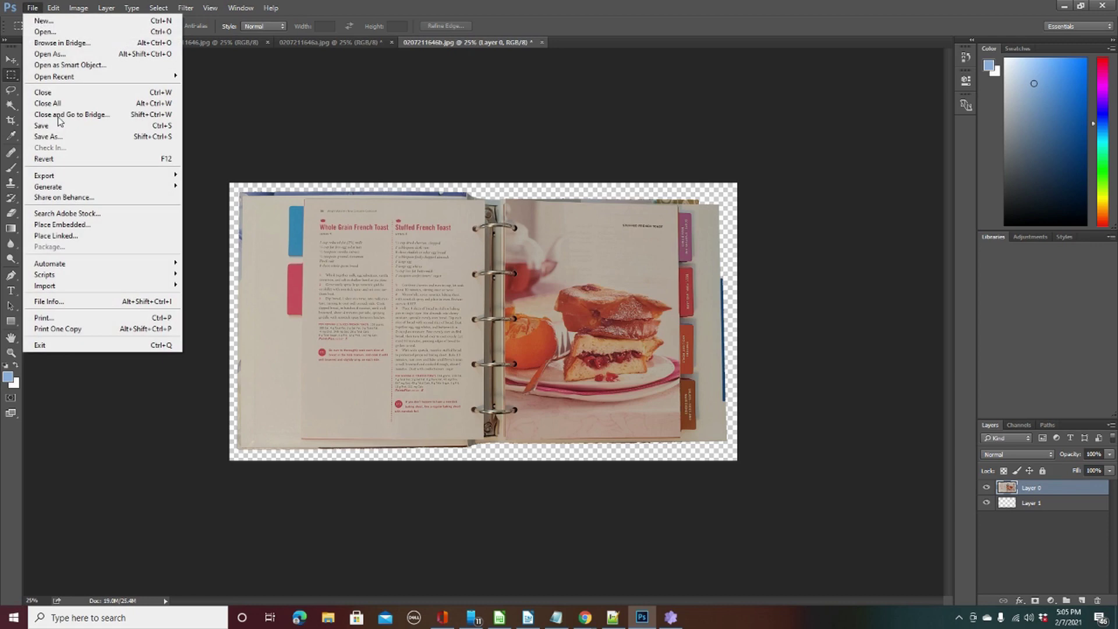
left_click(72, 138)
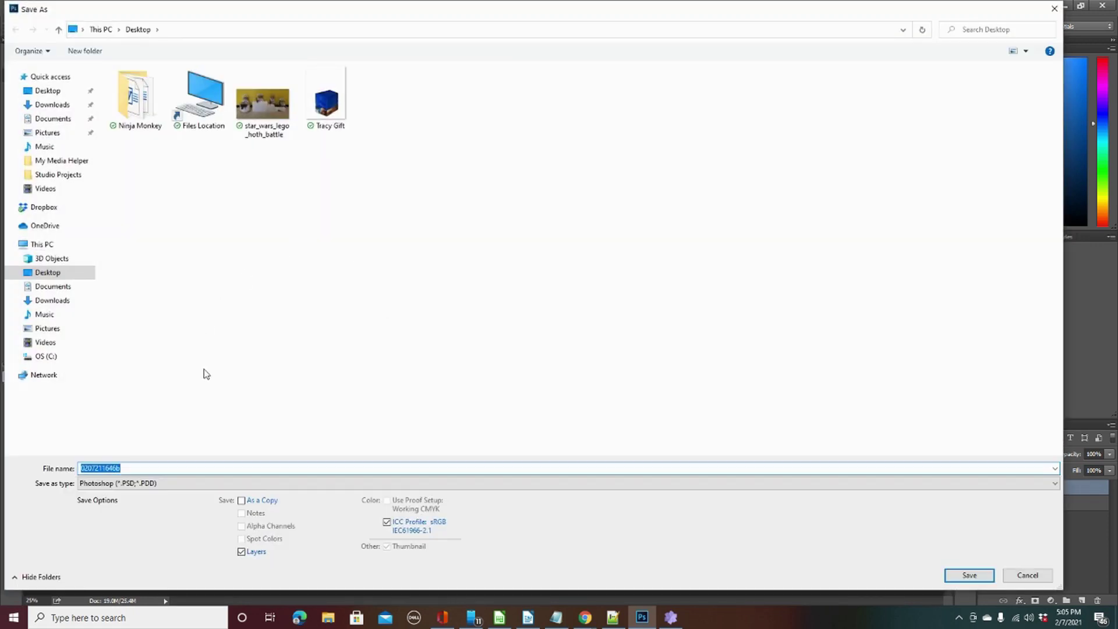
left_click(204, 484)
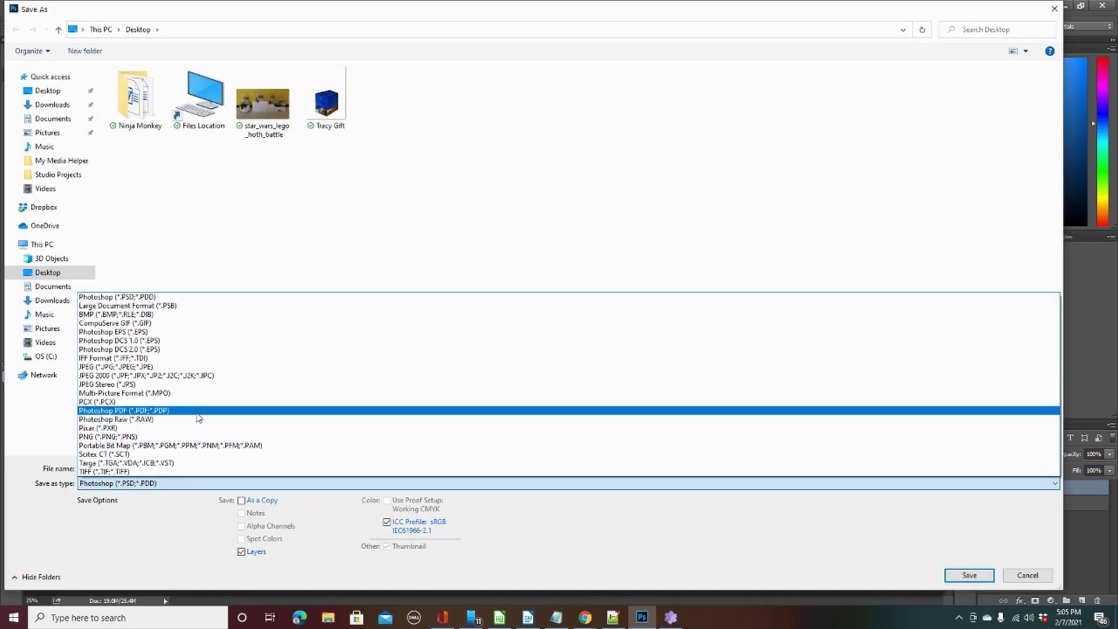
left_click(200, 437)
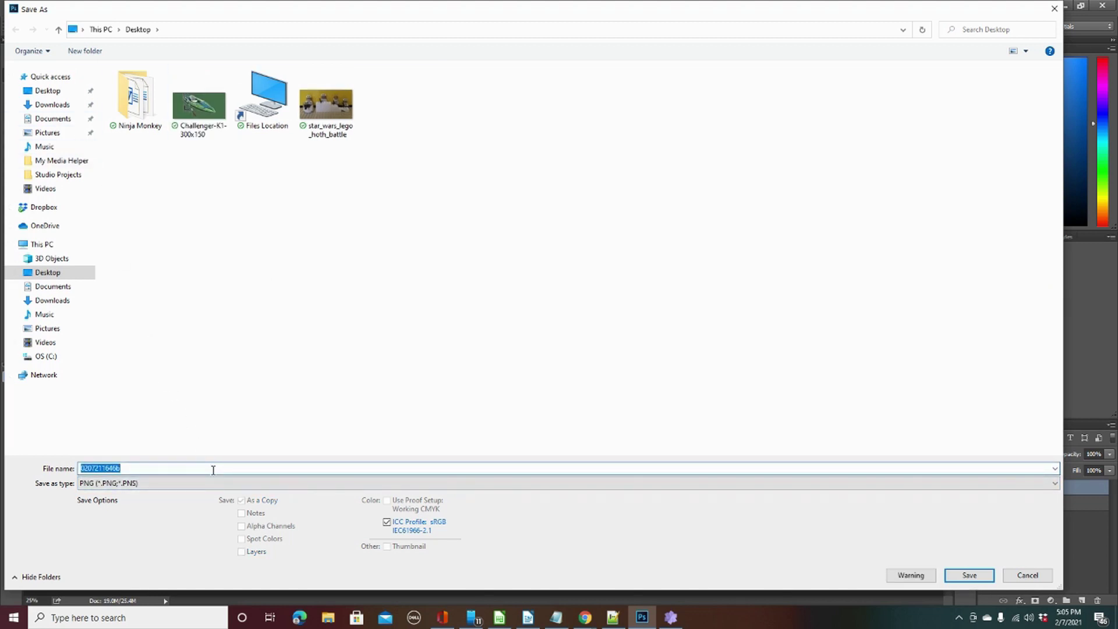
type("weight-watcher-cookbook-001")
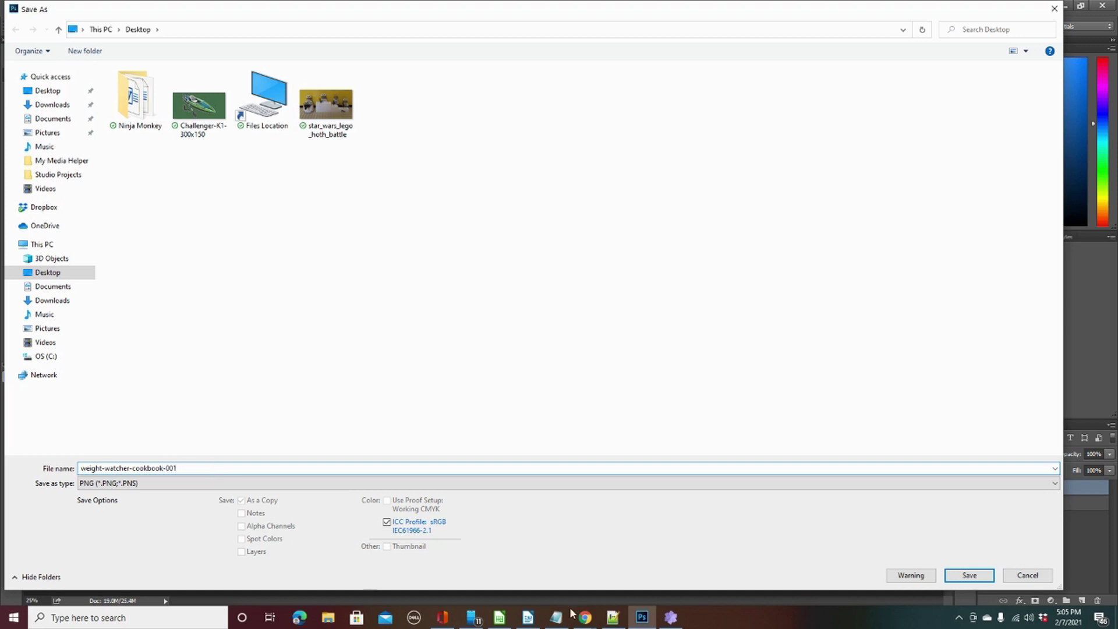
left_click(969, 575)
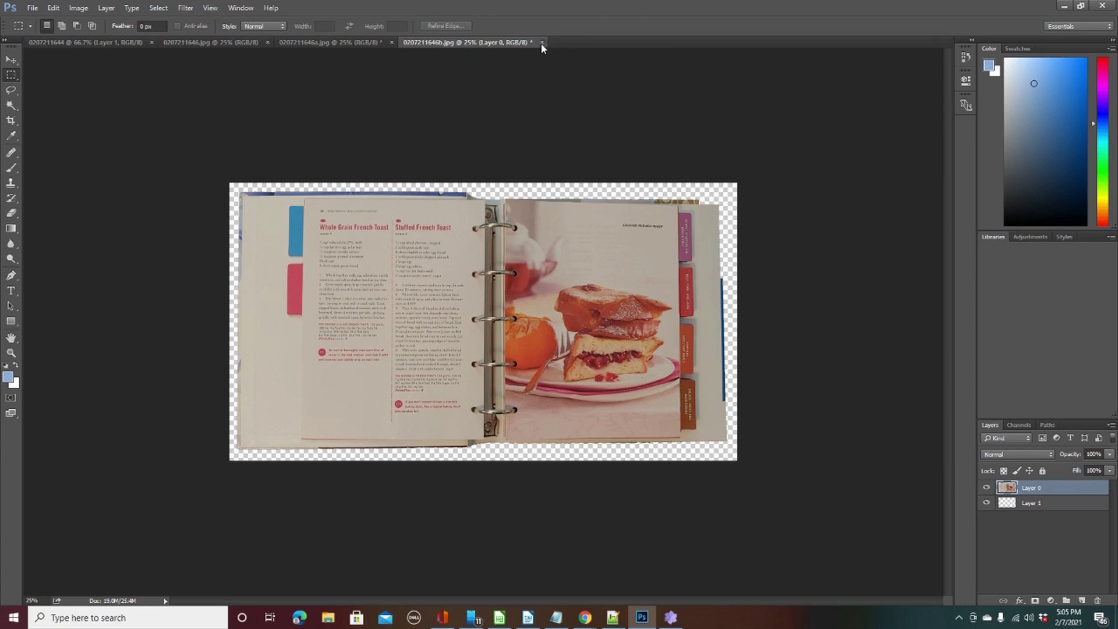
key("ctrl+w")
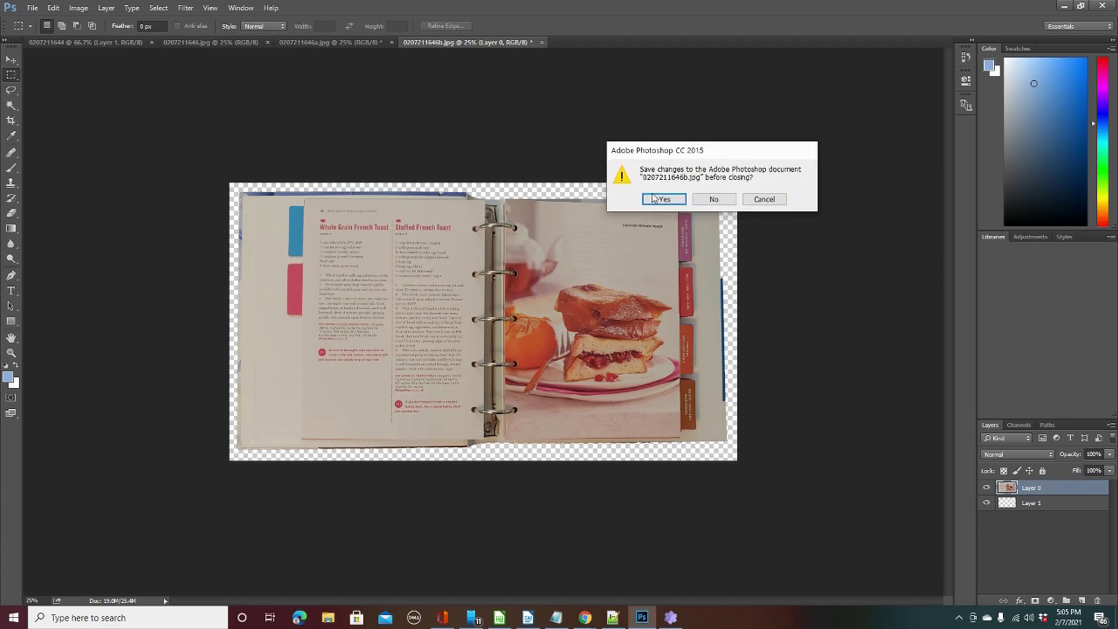
left_click(663, 199)
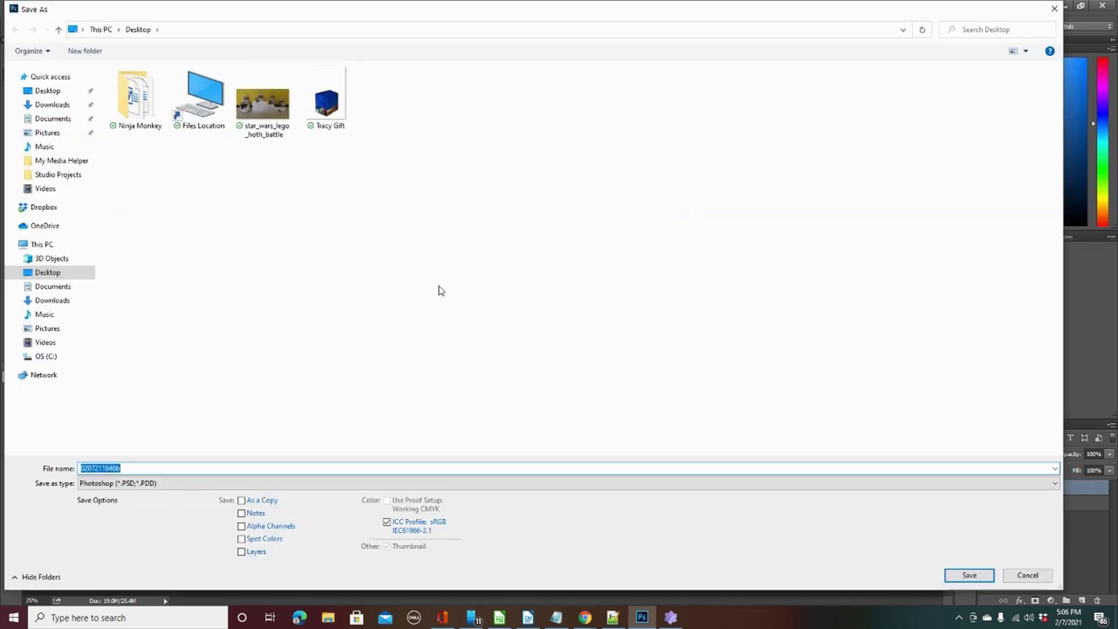
left_click(960, 576)
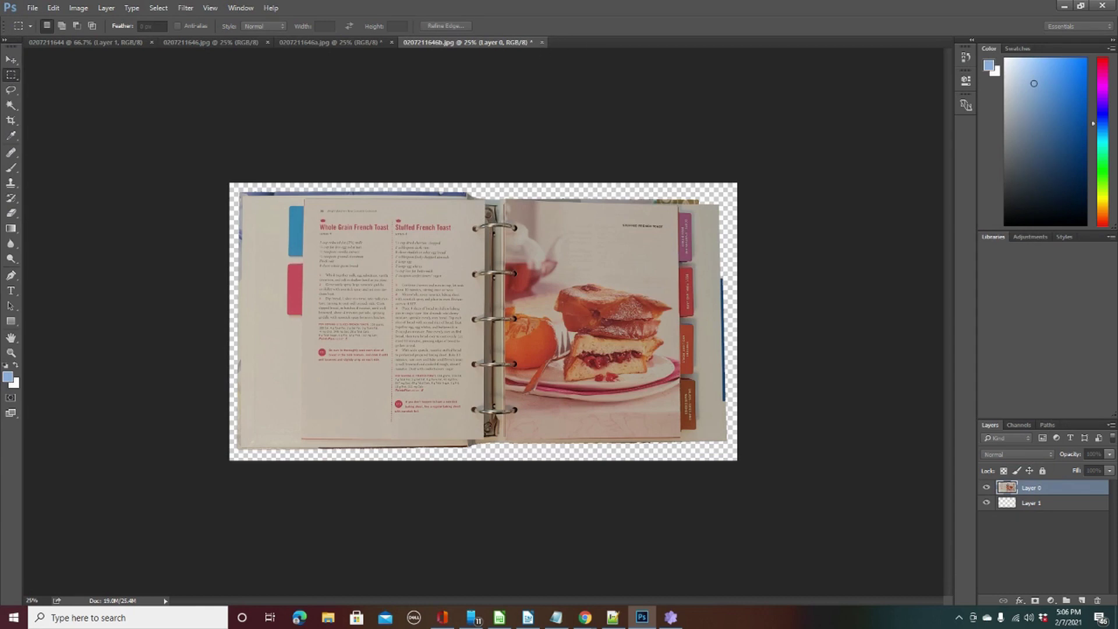
left_click(966, 160)
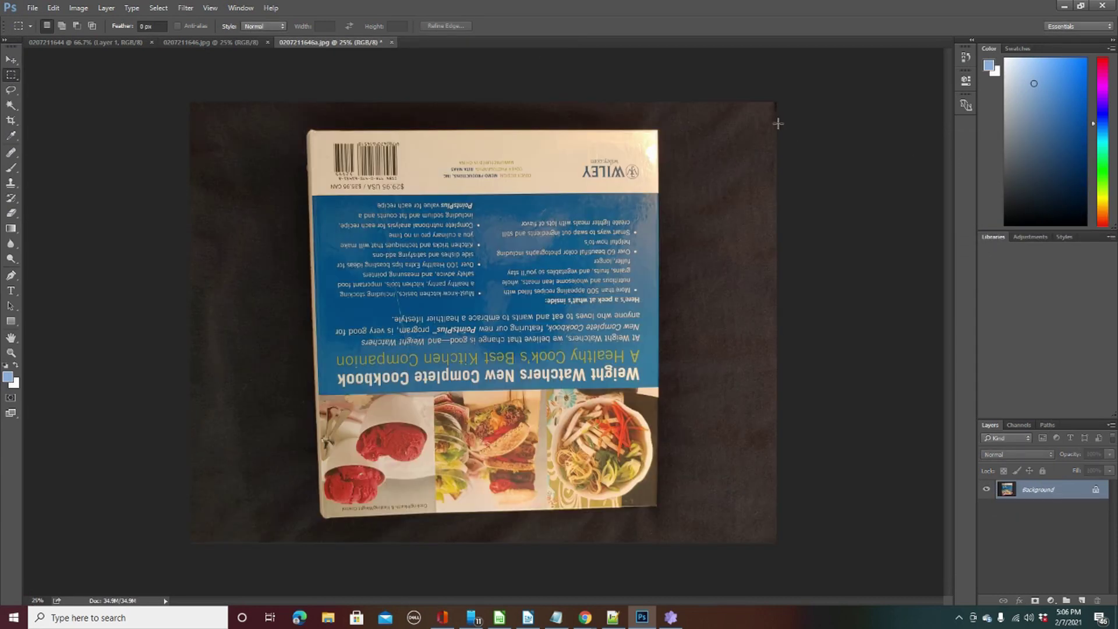
left_click(78, 8)
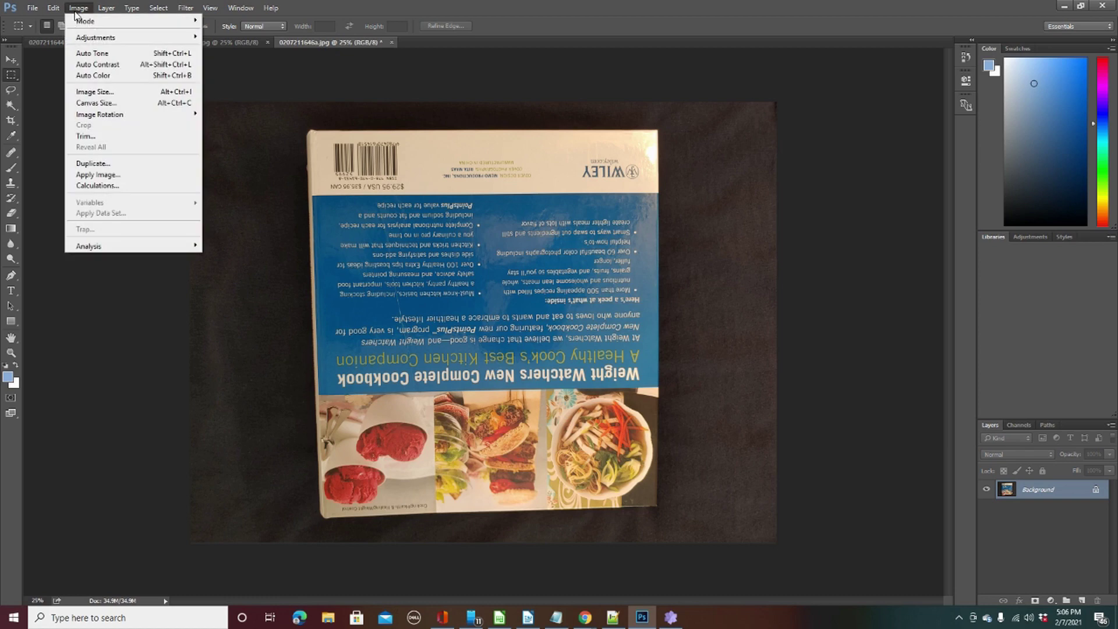
mouse_move(169, 114)
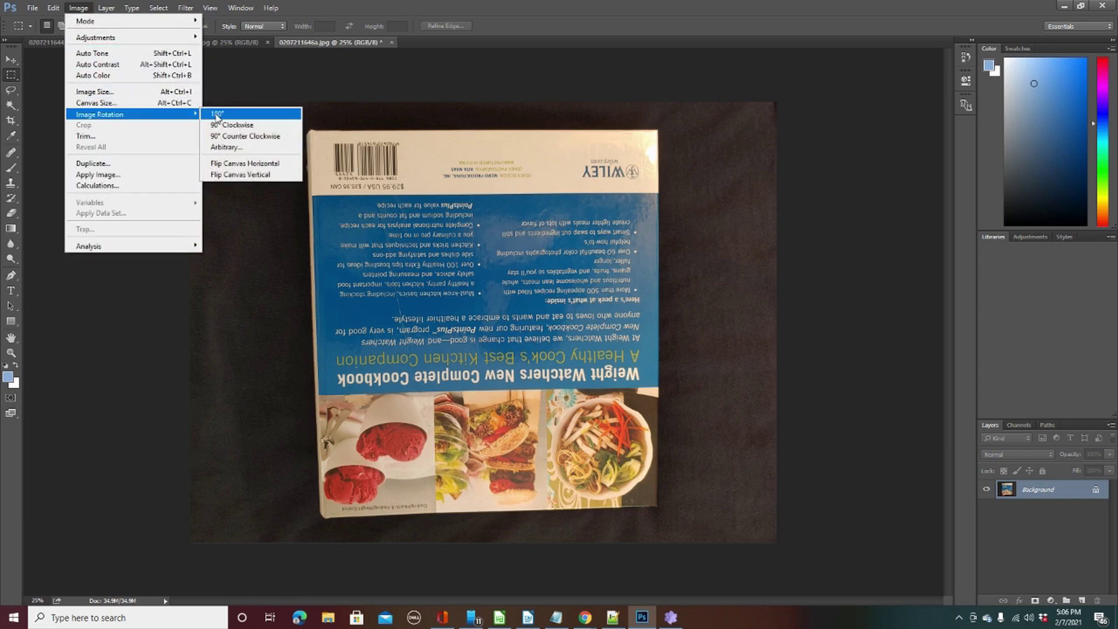
left_click(217, 114)
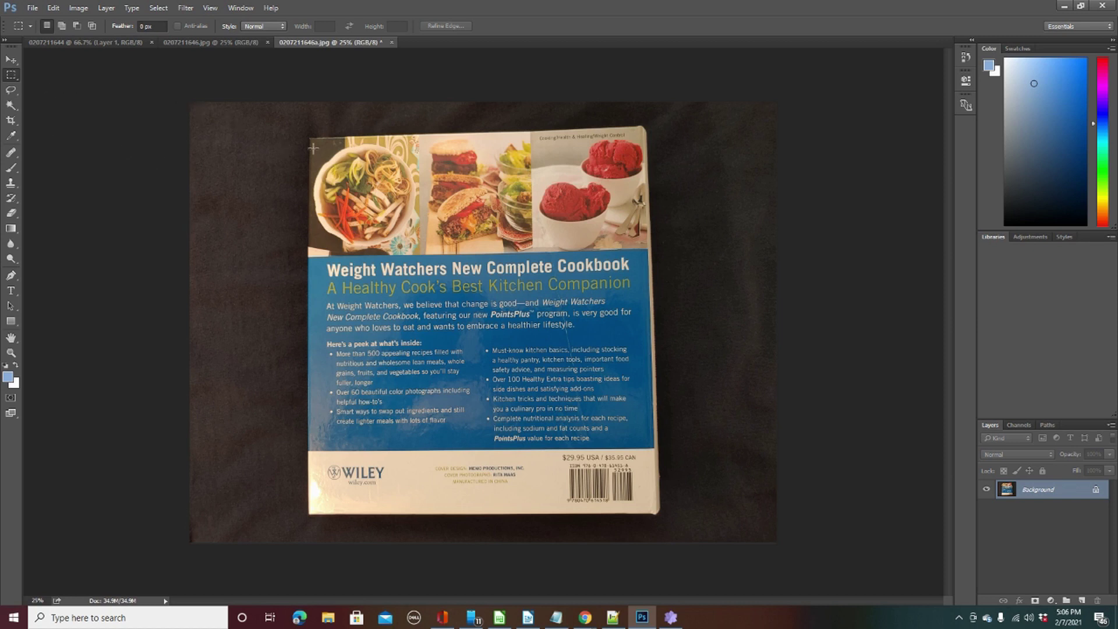
left_click_drag(305, 134, 489, 222)
left_click(288, 139)
left_click_drag(296, 117, 676, 528)
left_click(822, 416)
Add an empty Layer 1 beneath the unlocked Layer 0 and select the left dark strip.
left_click(106, 7)
mouse_move(140, 18)
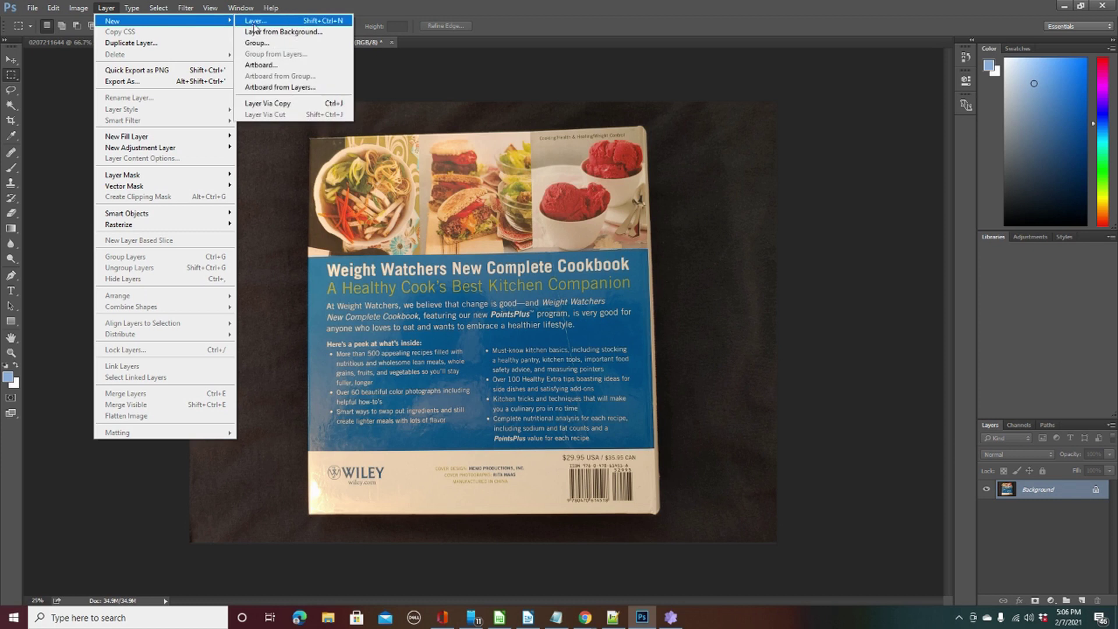
left_click(256, 21)
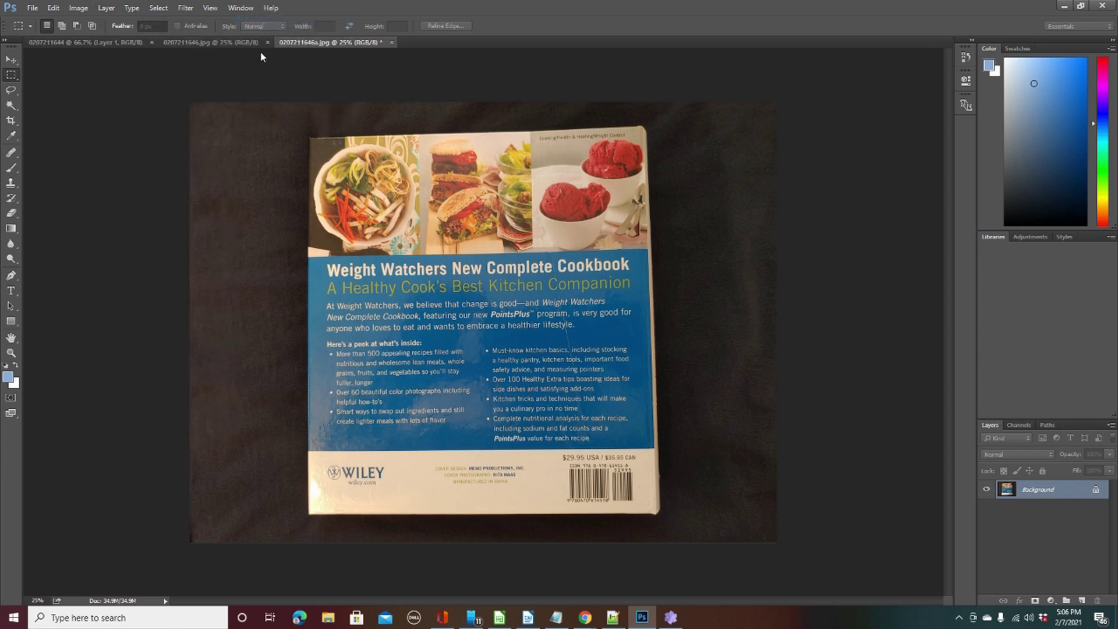
key("Return")
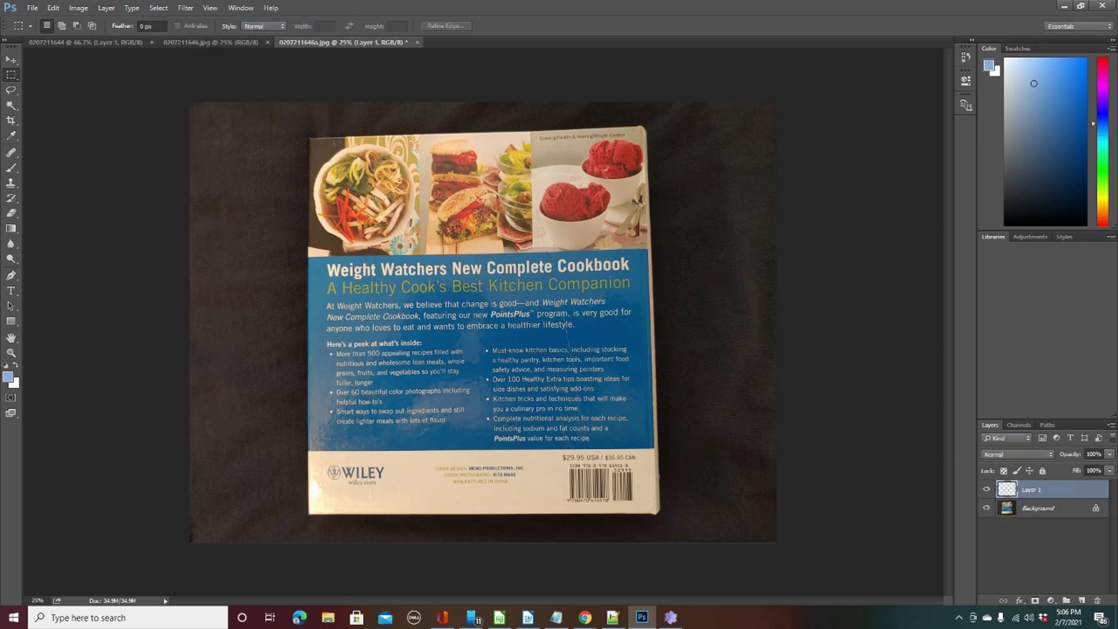
left_click(1095, 510)
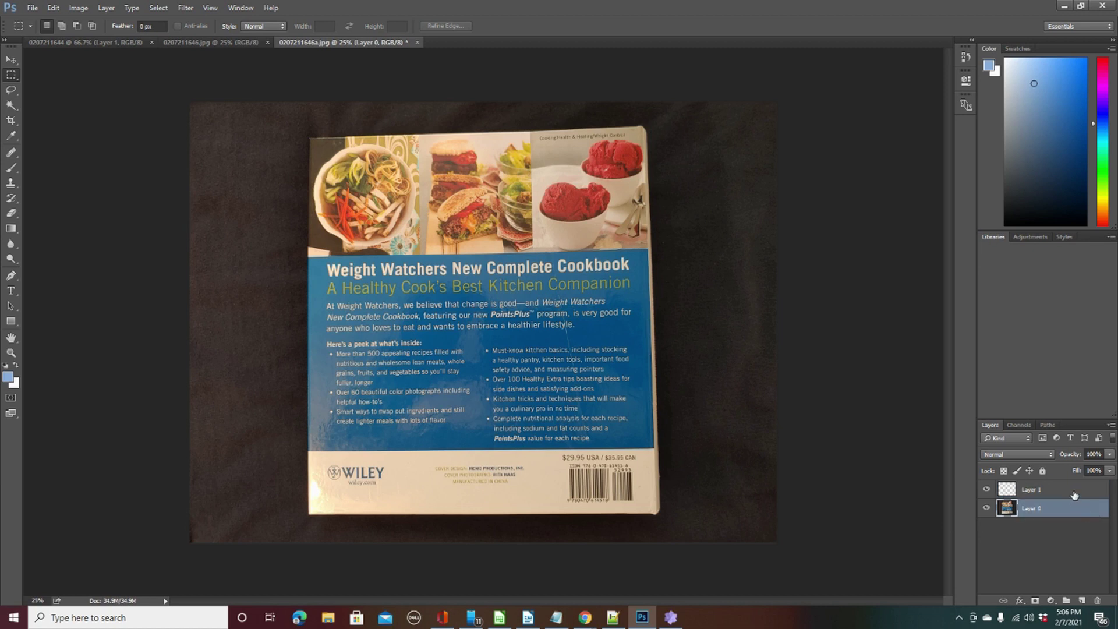
left_click_drag(1074, 494, 1092, 513)
left_click_drag(190, 102, 296, 565)
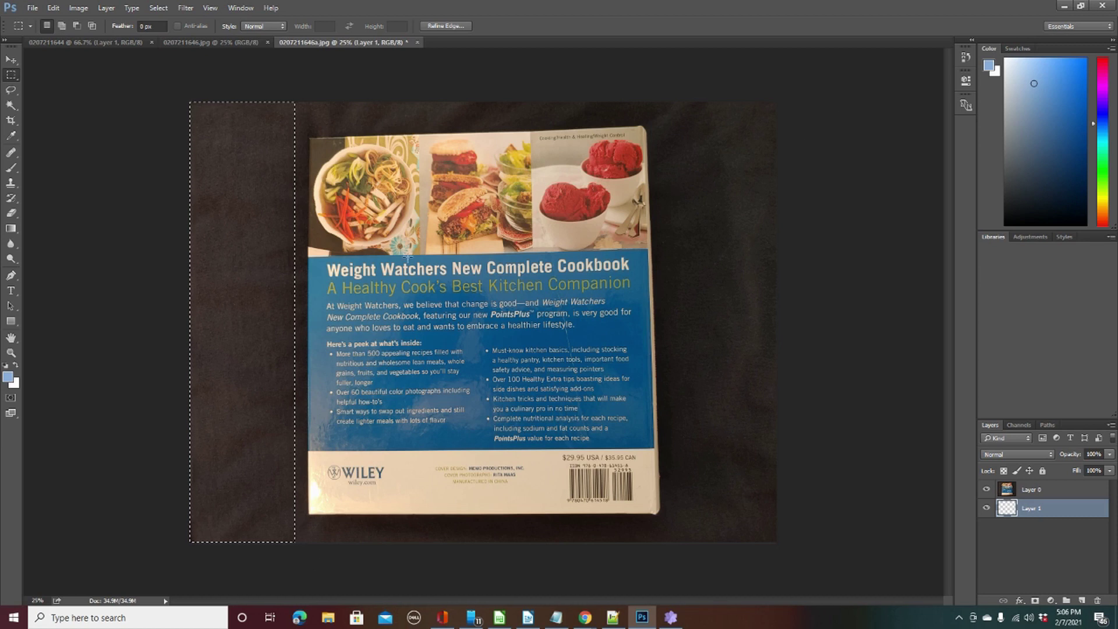
Delete the left, right, top and bottom dark strips from Layer 0.
left_click(1052, 492)
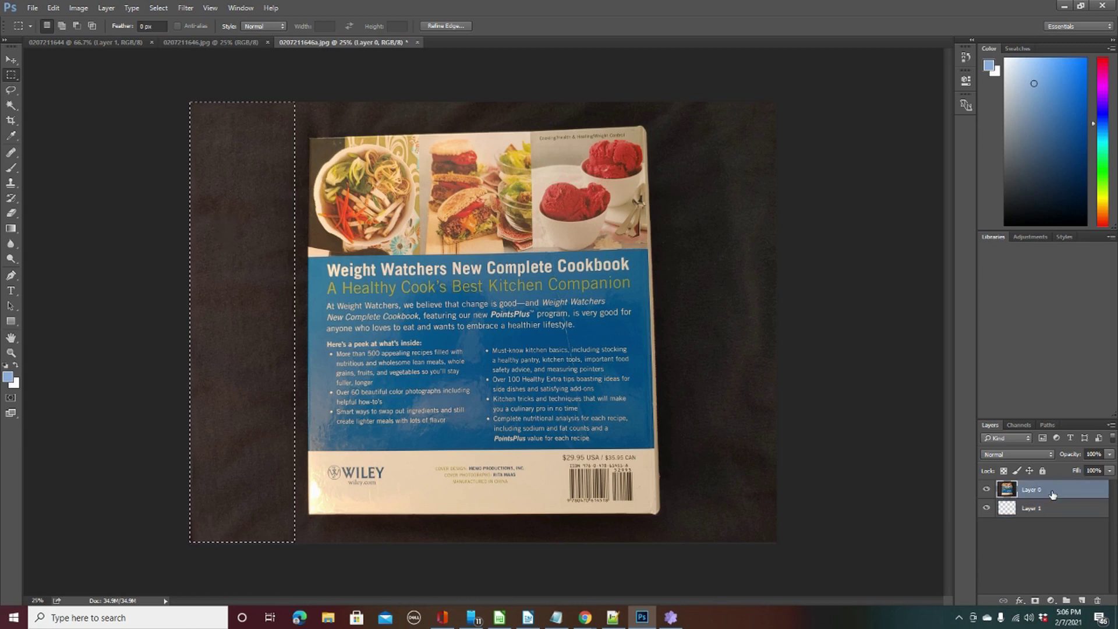
key("Delete")
left_click_drag(839, 102, 682, 582)
left_click_drag(678, 625, 678, 624)
key("Delete")
left_click_drag(220, 103, 710, 119)
key("Delete")
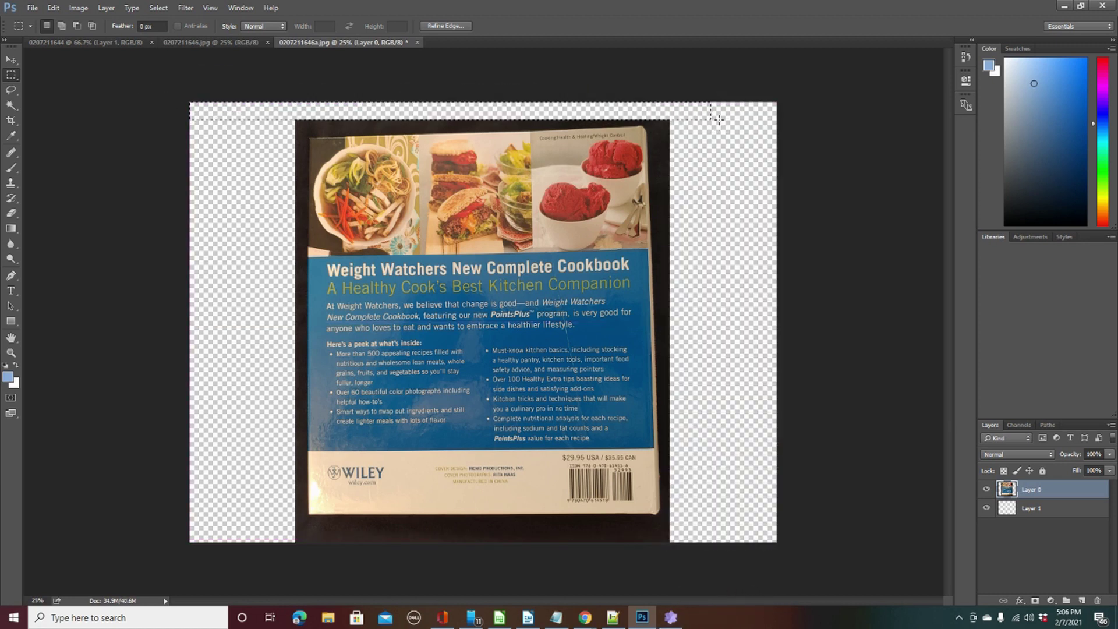
left_click_drag(726, 589, 227, 521)
key("Delete")
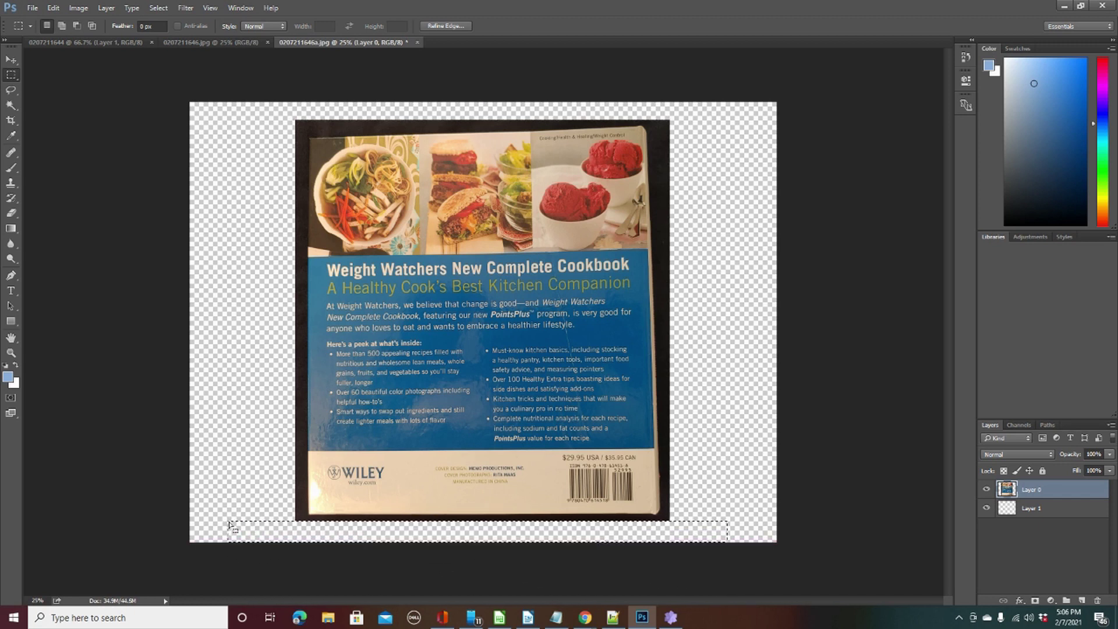
left_click(115, 304)
Magic Wand the remaining dark border around the back cover, delete it, and deselect.
left_click(11, 105)
left_click(308, 145)
key("Delete")
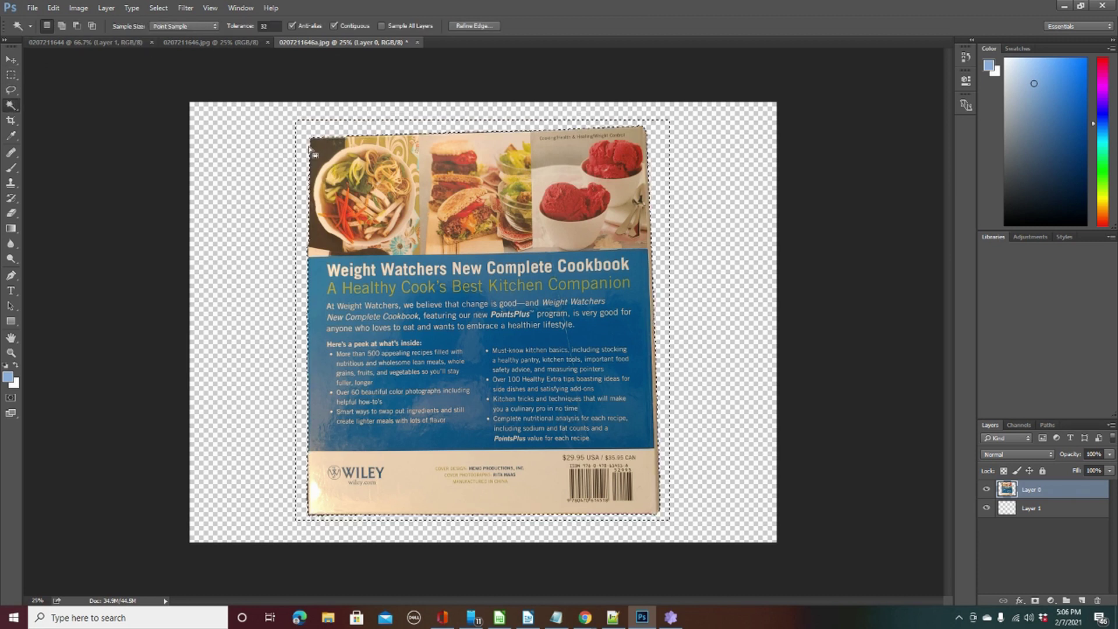
key("ctrl+d")
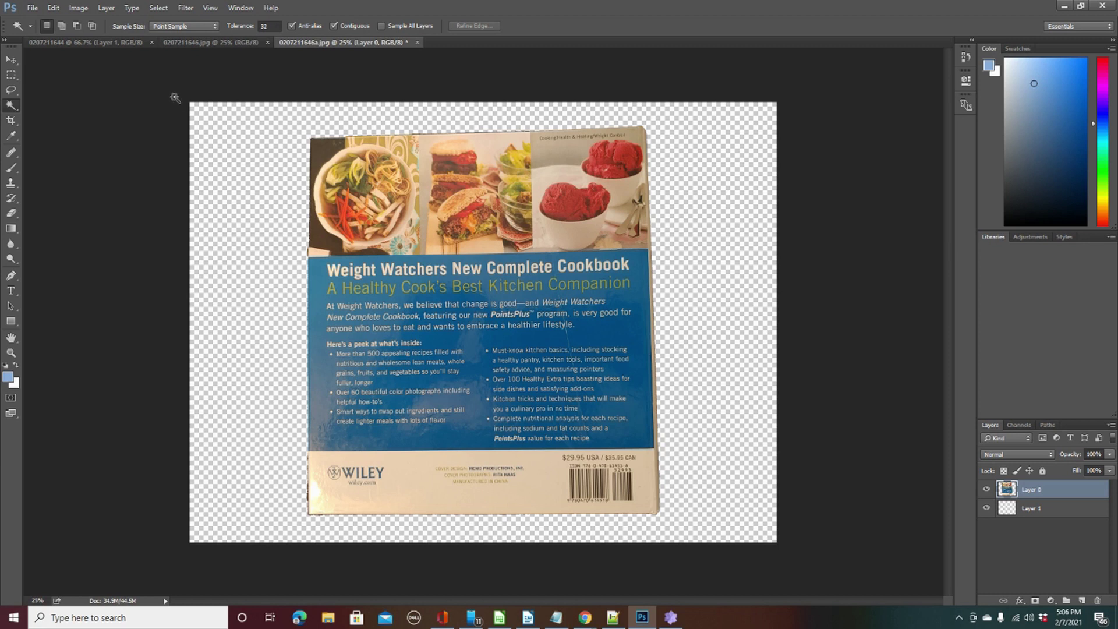
Rotate the canvas 3° clockwise using Arbitrary image rotation.
left_click(78, 7)
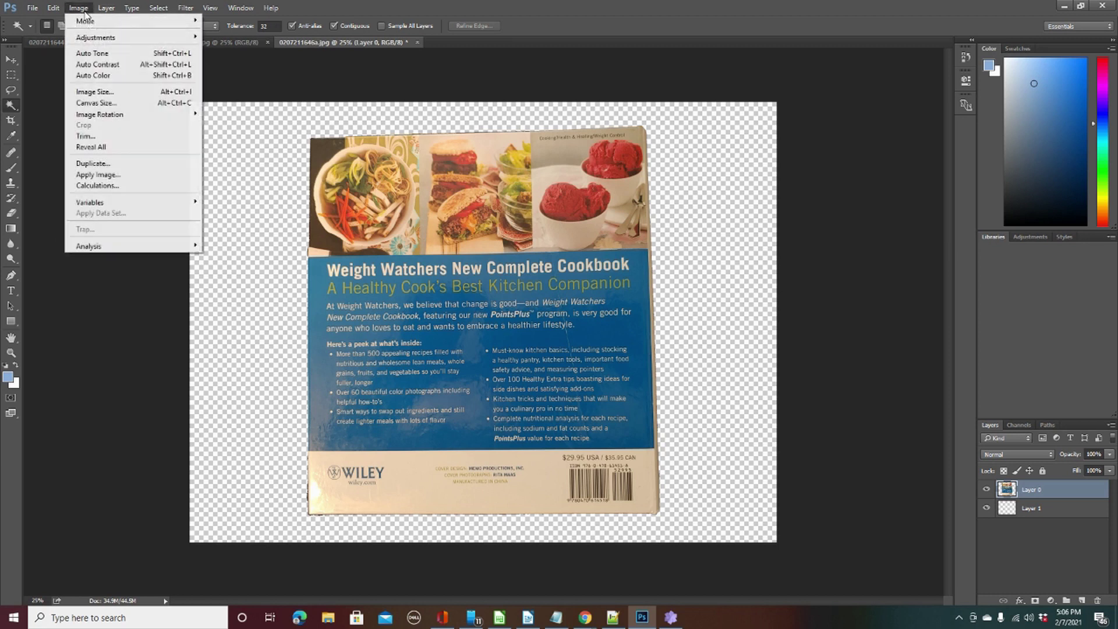
mouse_move(187, 117)
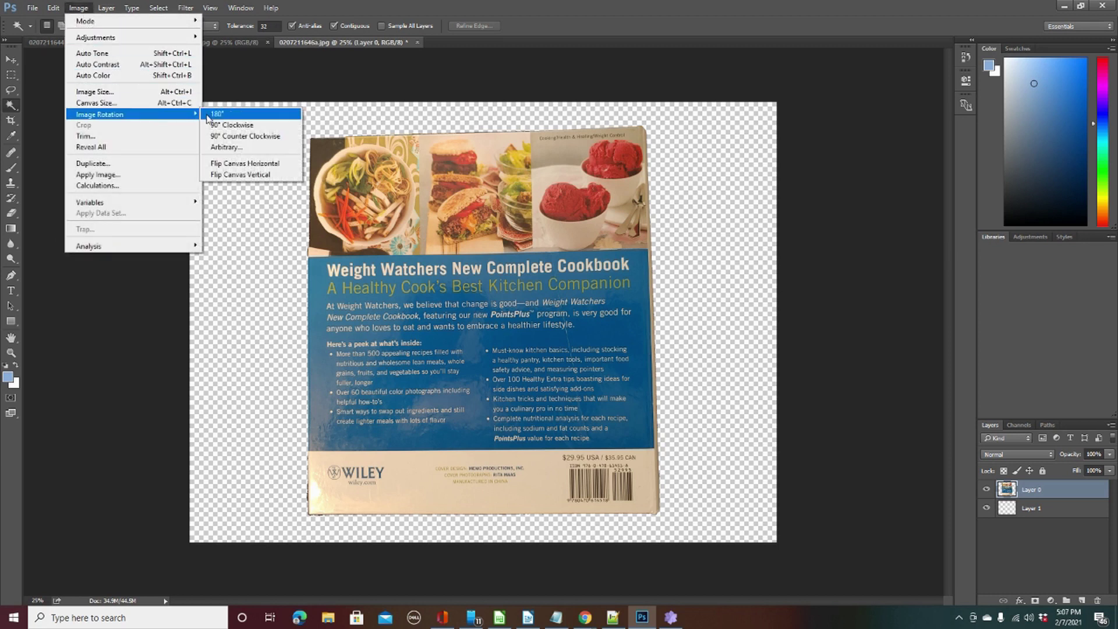
left_click(232, 149)
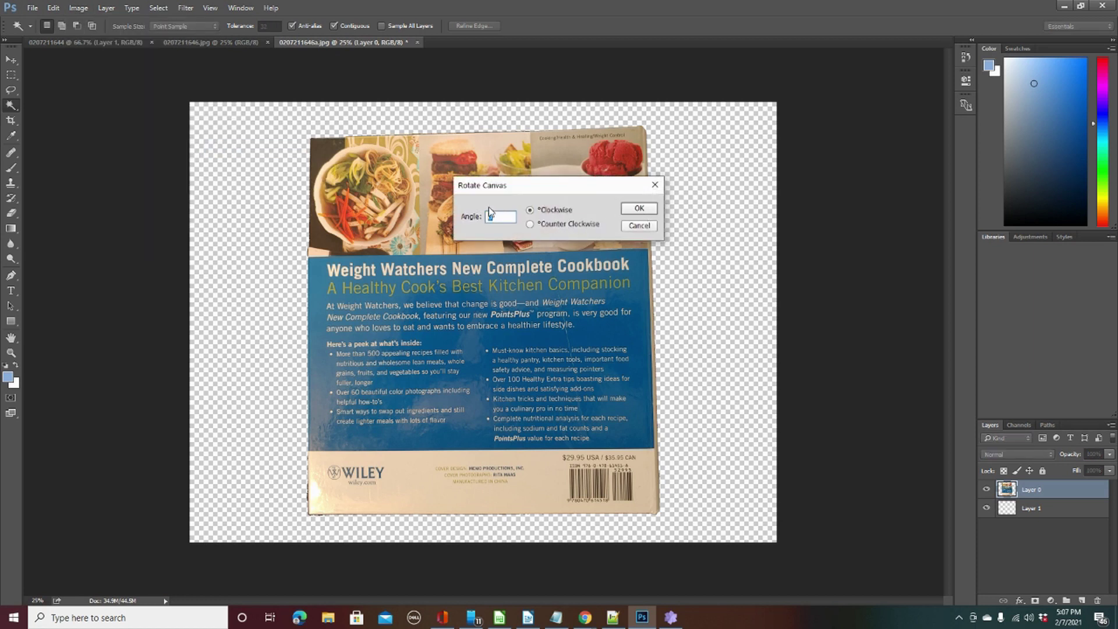
type("3")
left_click(638, 208)
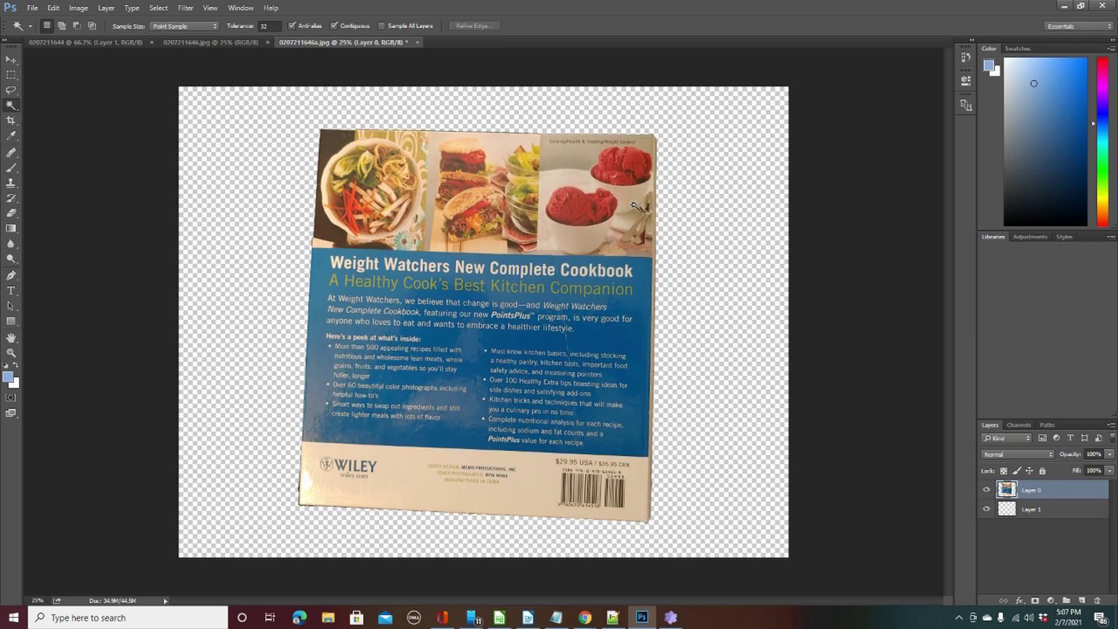
left_click(84, 10)
left_click(66, 11)
left_click(55, 8)
Undo the 3° rotation and crop to a rectangle drawn tightly around the back cover.
left_click(64, 46)
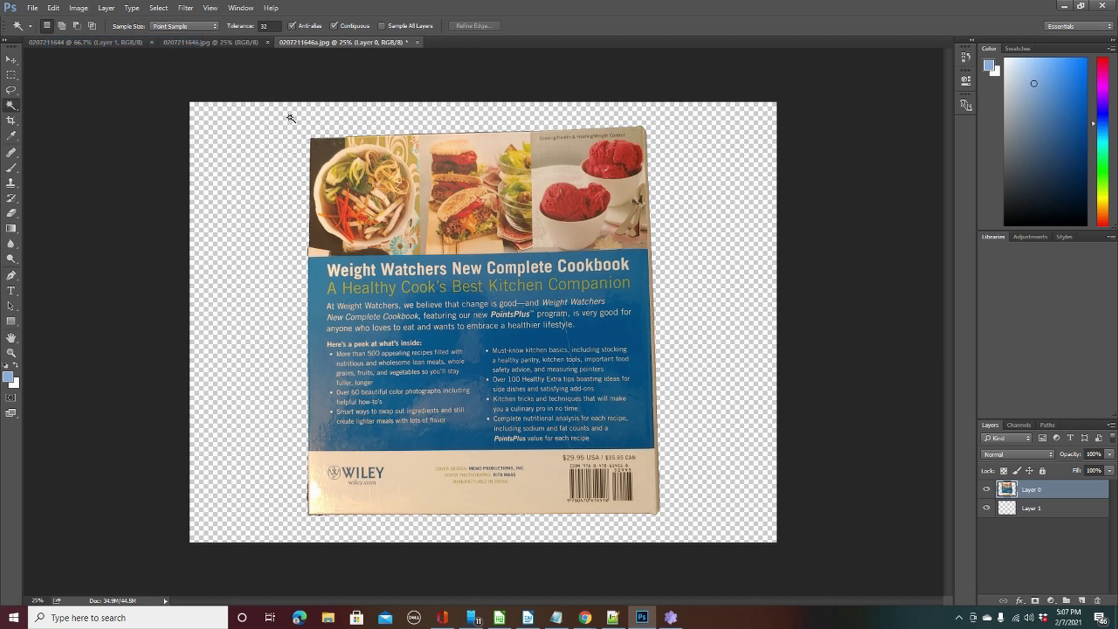
left_click(11, 75)
left_click_drag(282, 123, 668, 530)
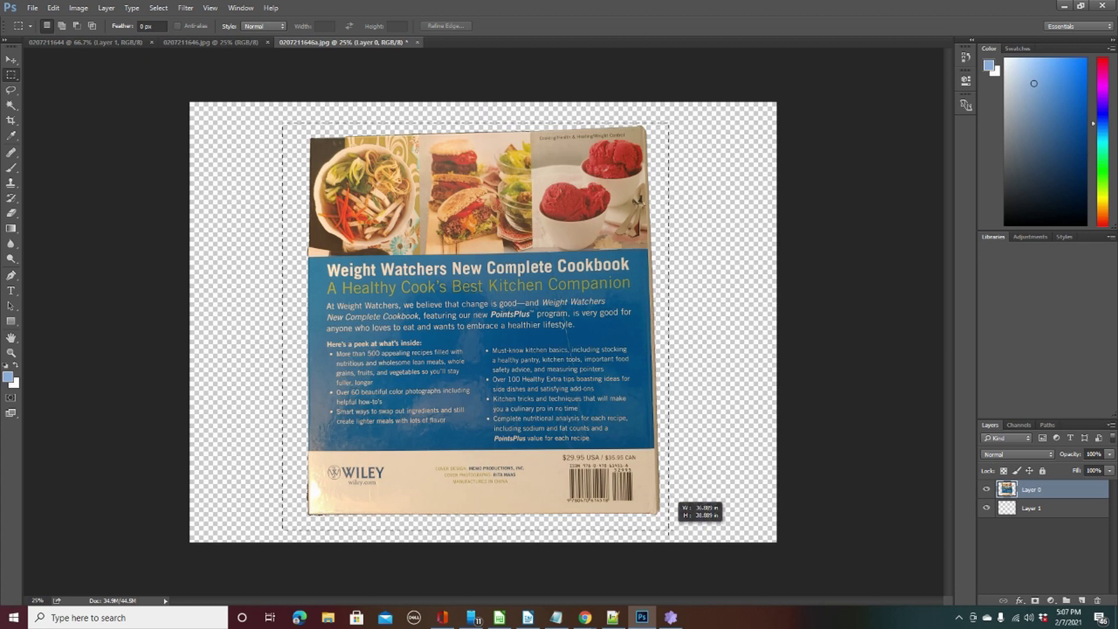
left_click(53, 8)
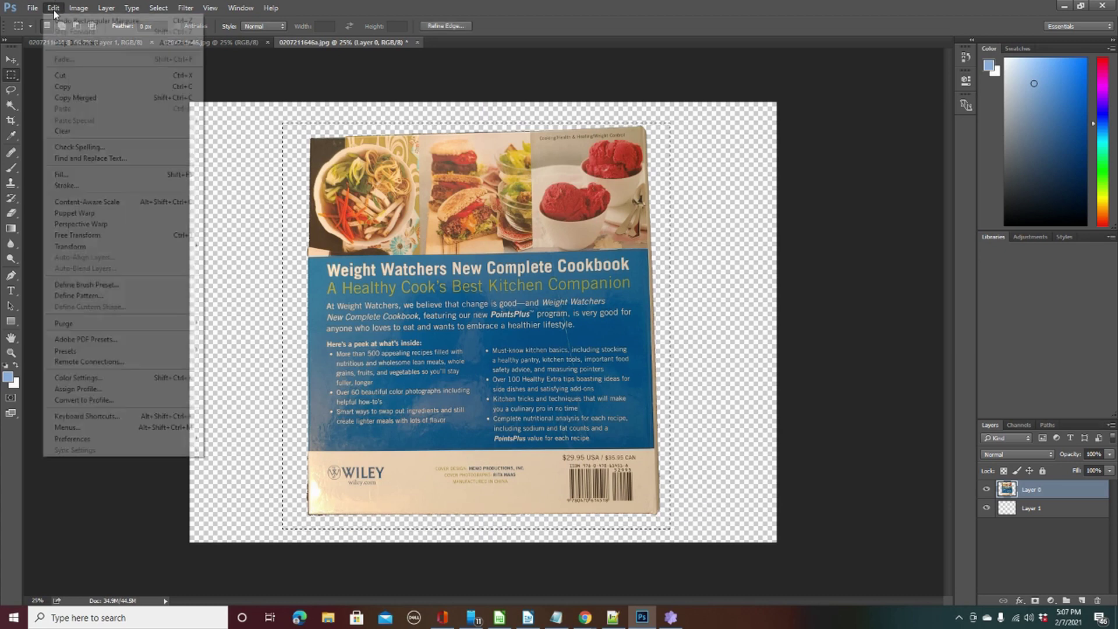
left_click(32, 8)
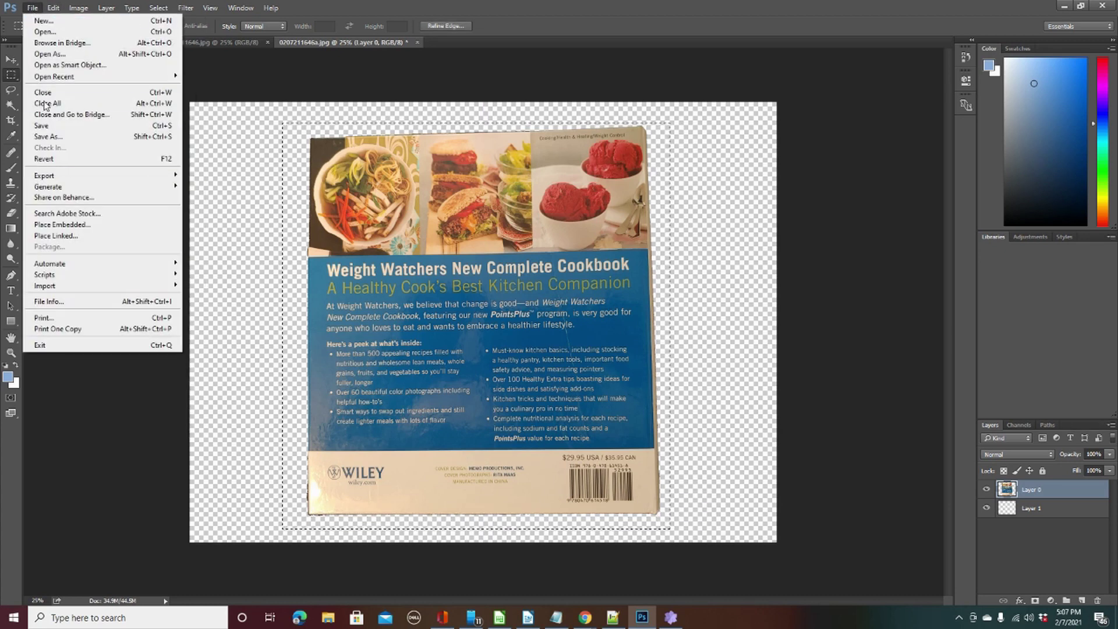
left_click(87, 124)
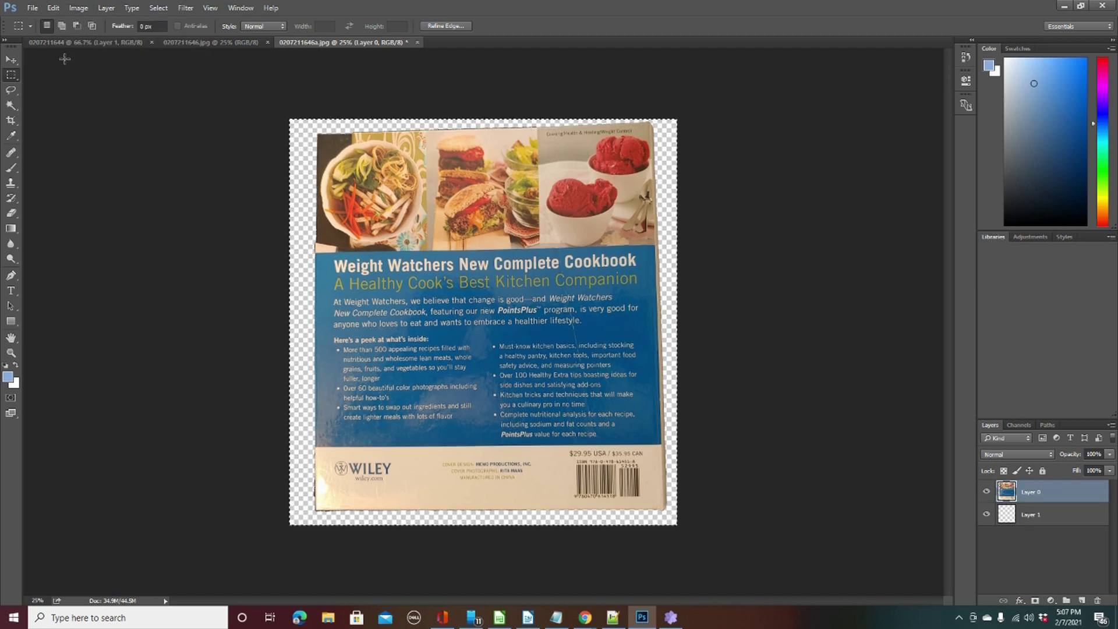
Save the back-cover cut-out as PNG file weight-watcher-cookbook-002.
left_click(33, 8)
left_click(49, 135)
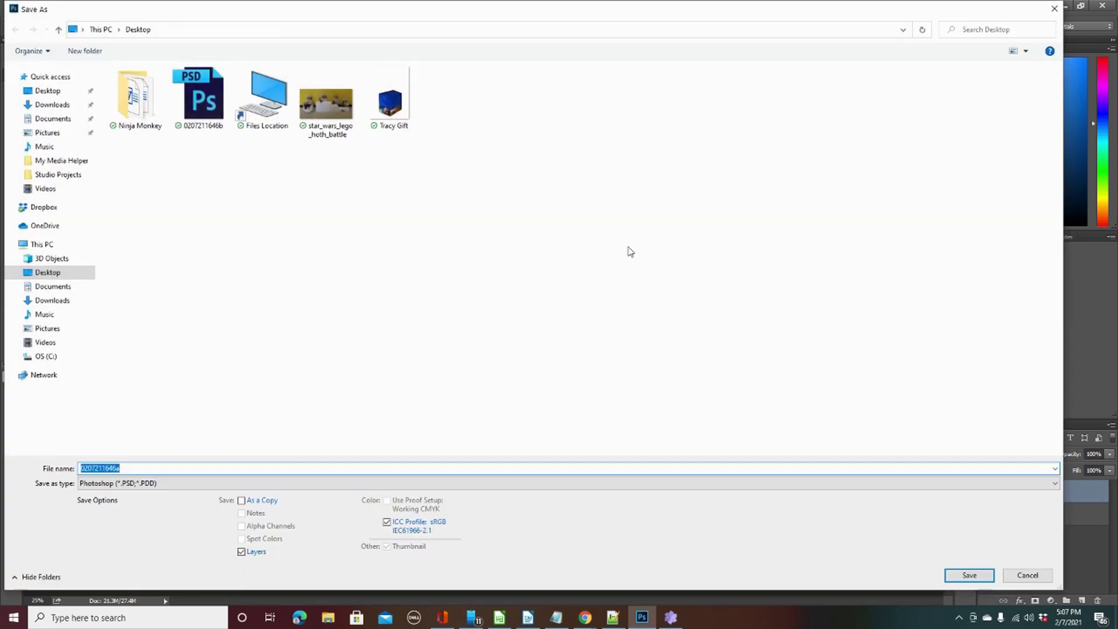
left_click(199, 98)
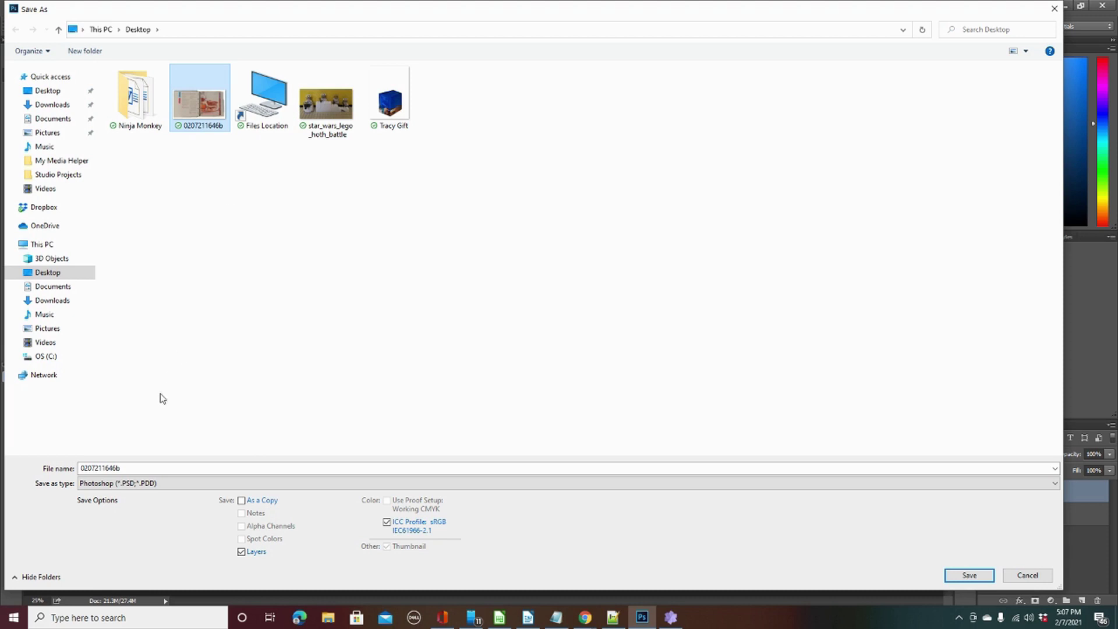
left_click(137, 491)
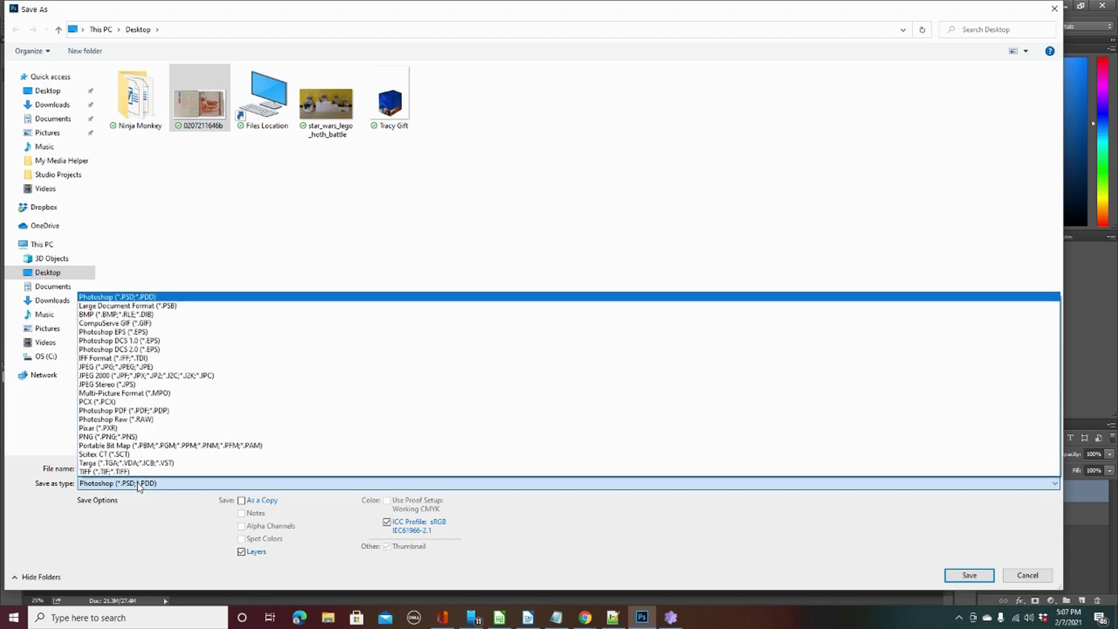
left_click(154, 434)
left_click(409, 109)
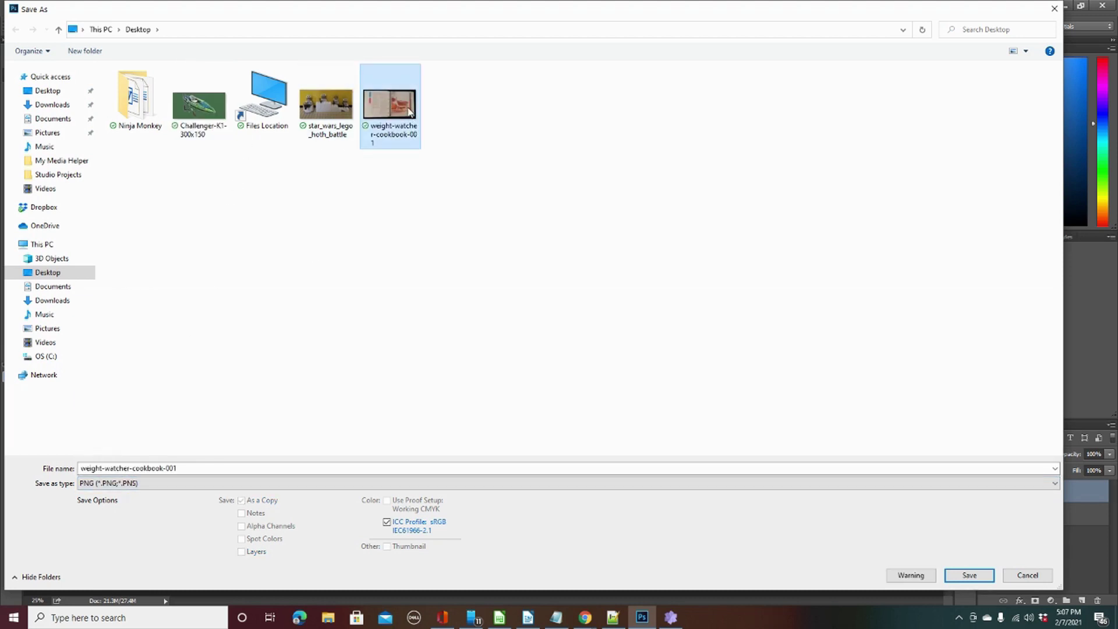
left_click(207, 467)
left_click(215, 467)
key("BackSpace")
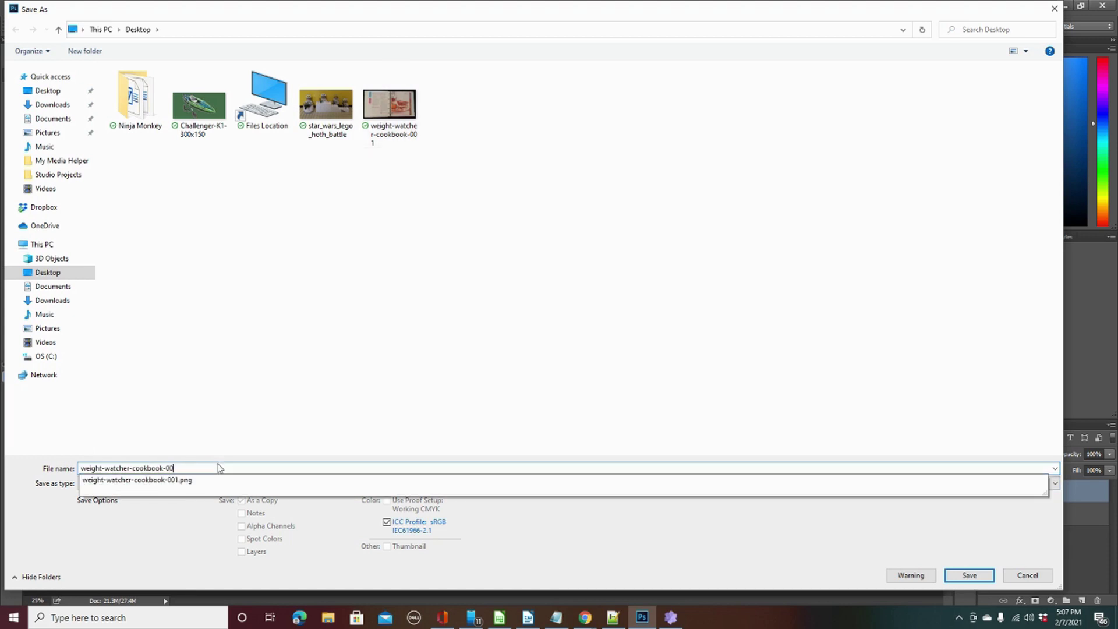
type("2")
left_click(969, 575)
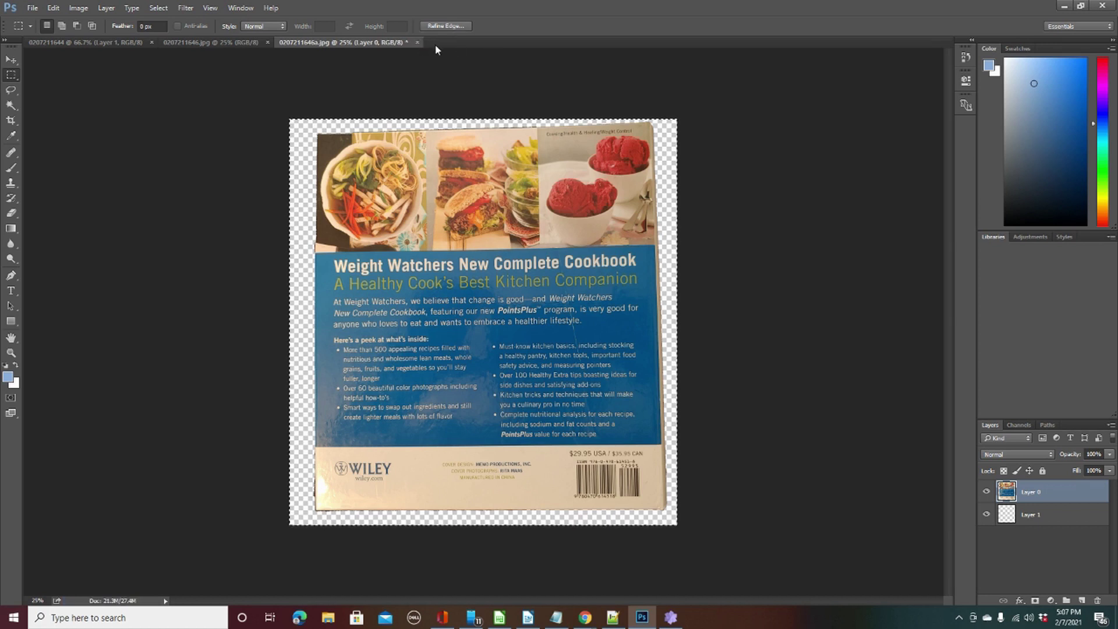
left_click(417, 43)
left_click(676, 200)
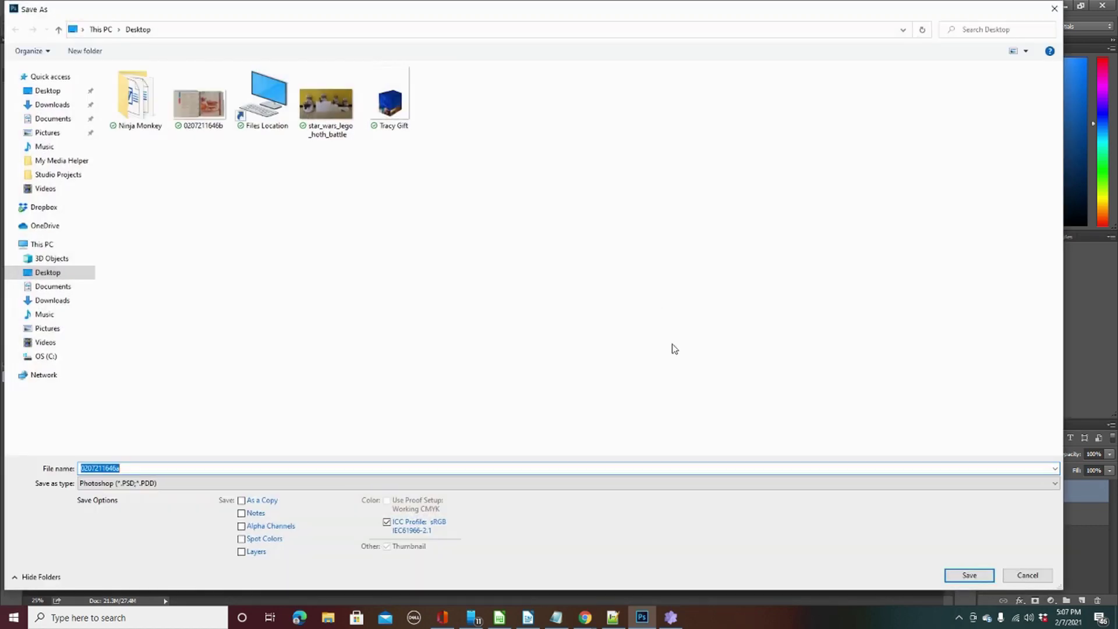
left_click(969, 576)
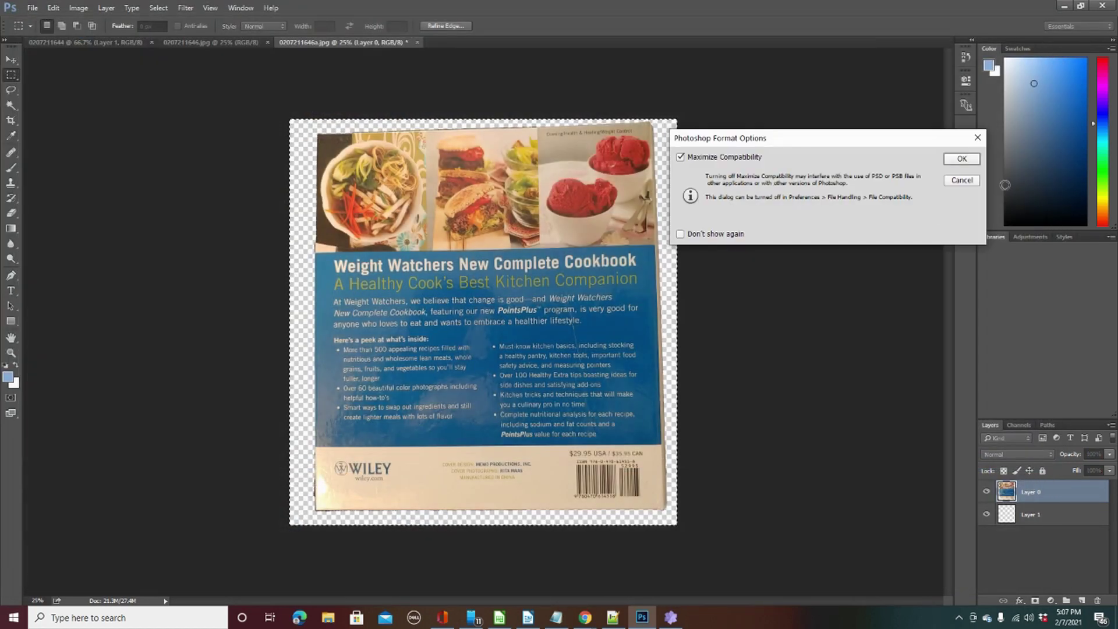
left_click(961, 155)
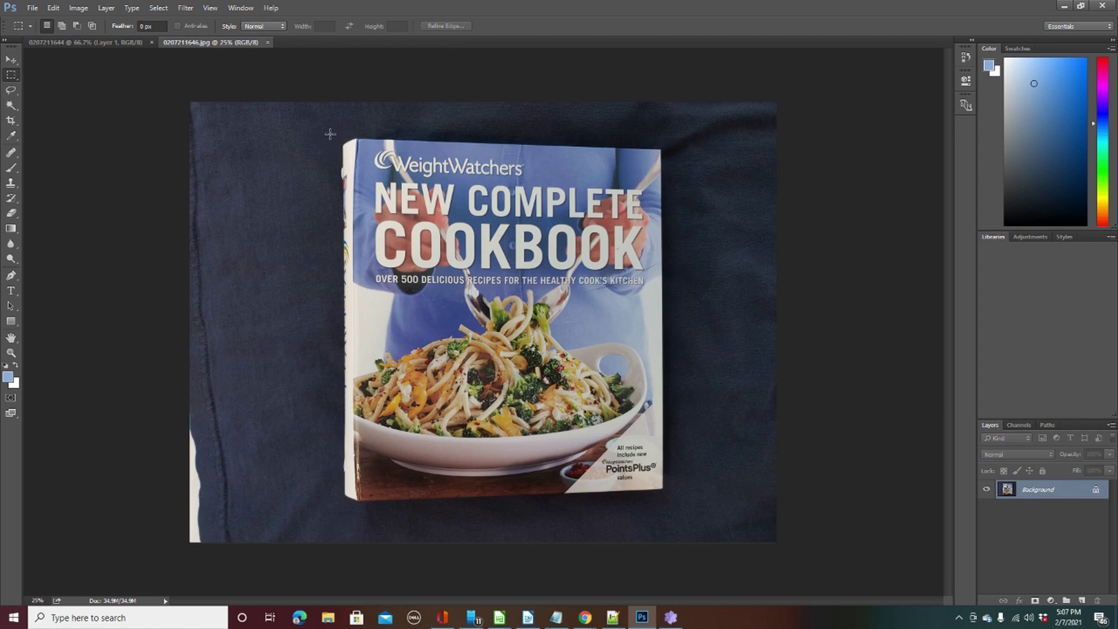
Create an empty Layer 1 and unlock the front-cover Background as Layer 0 above it.
left_click(106, 8)
left_click(388, 117)
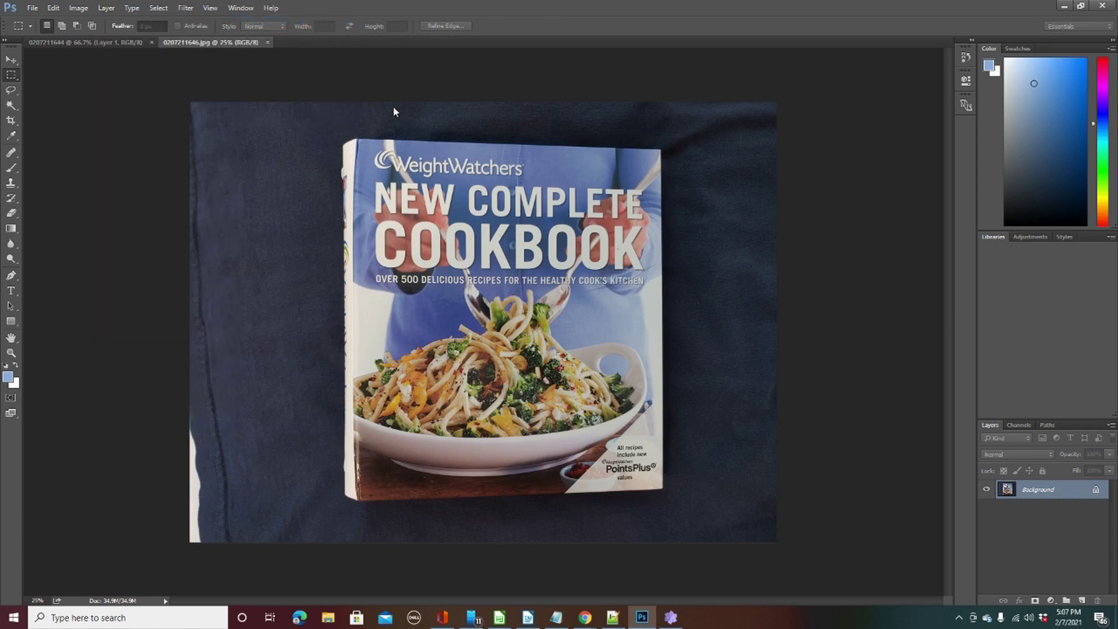
left_click(106, 7)
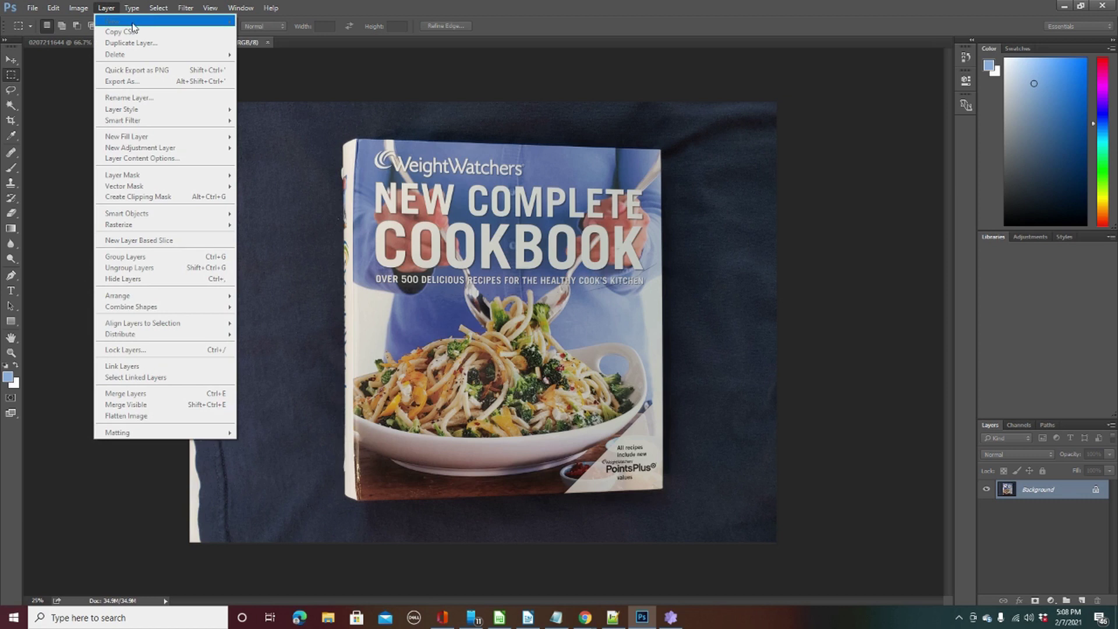
key("ctrl+shift+alt+n")
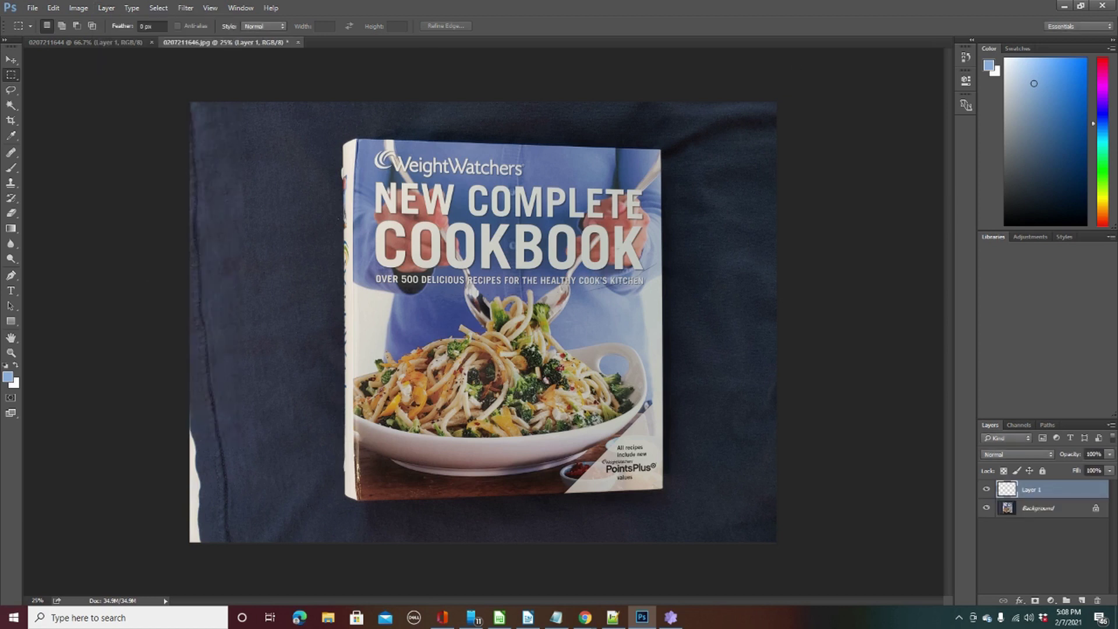
left_click(1095, 508)
left_click(1074, 483, "shift")
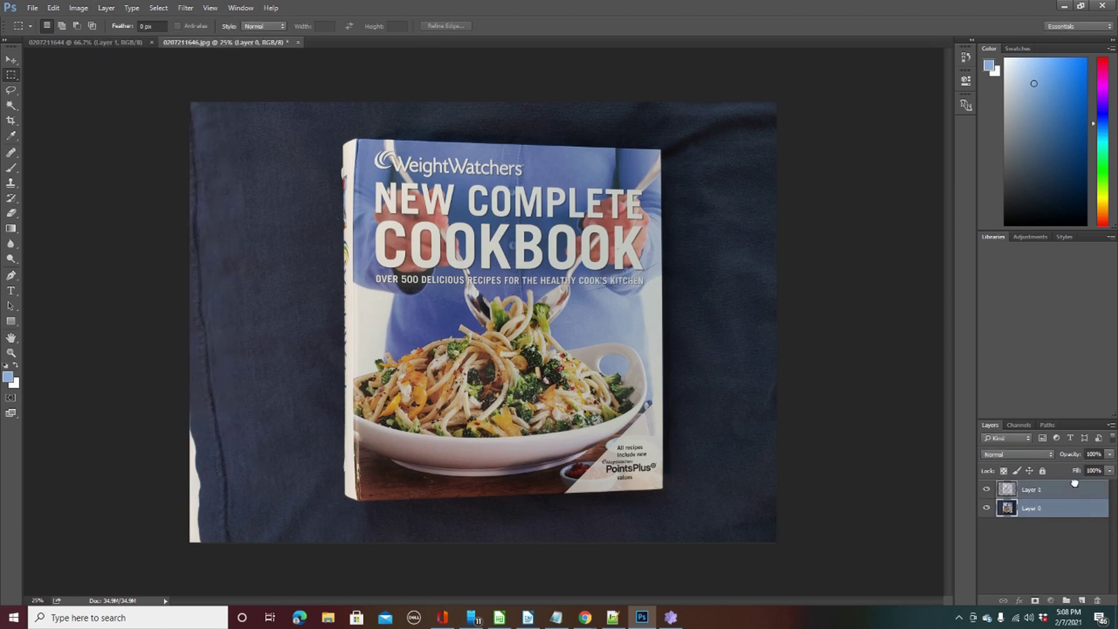
left_click_drag(1074, 482, 1009, 519)
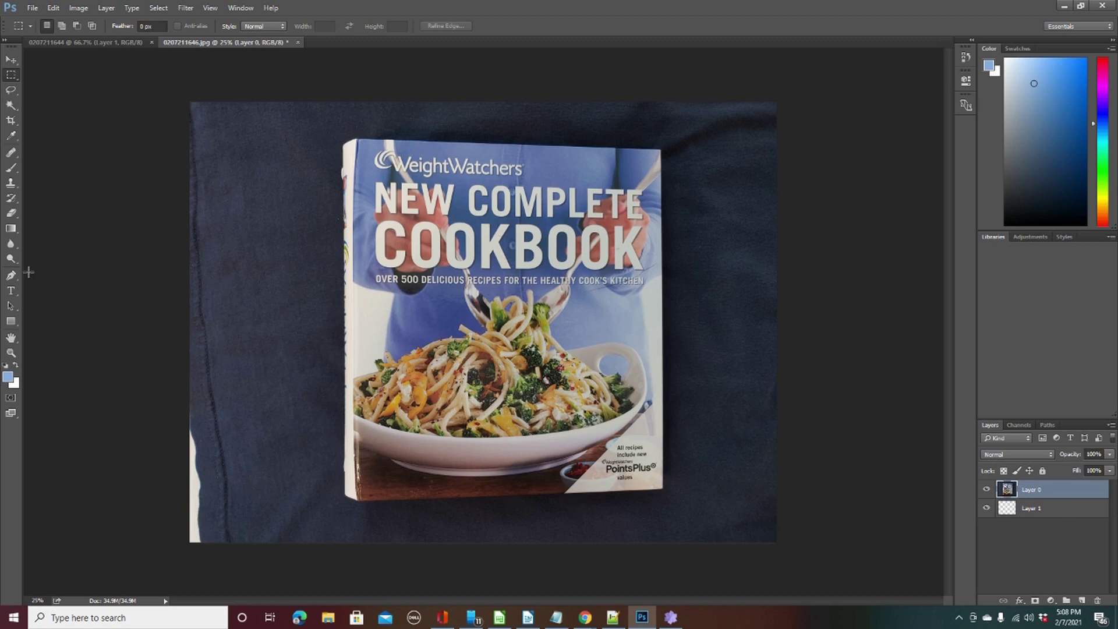
Delete the left, right, top and bottom fabric strips to transparency.
left_click_drag(177, 94, 325, 605)
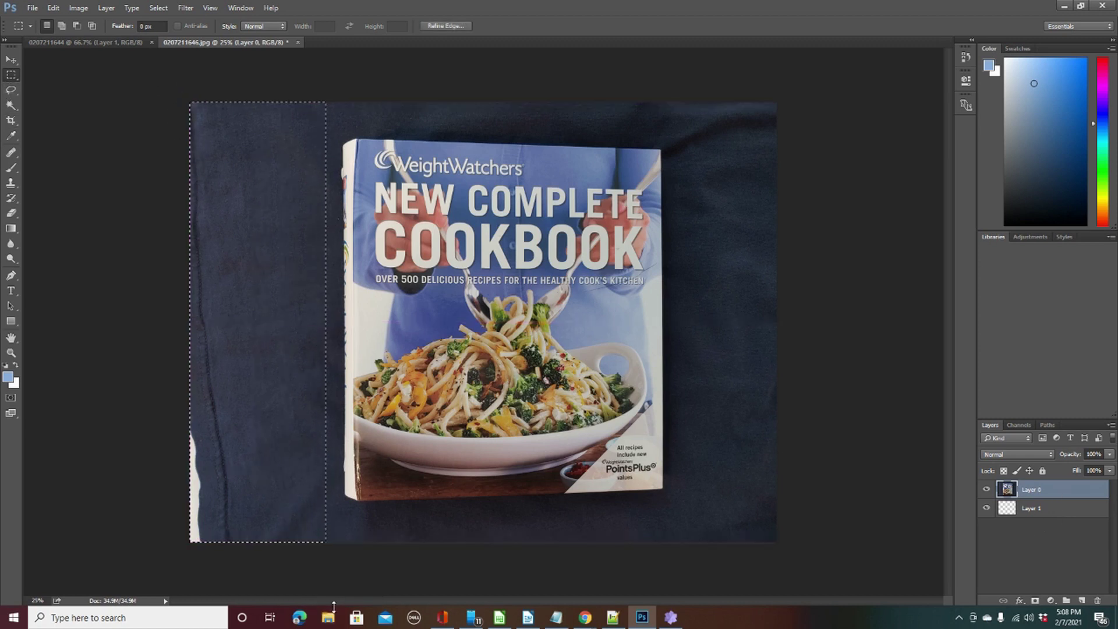
key("Delete")
left_click_drag(836, 77, 669, 618)
key("Delete")
left_click_drag(190, 96, 722, 131)
key("Delete")
left_click_drag(815, 437, 815, 459)
key("Delete")
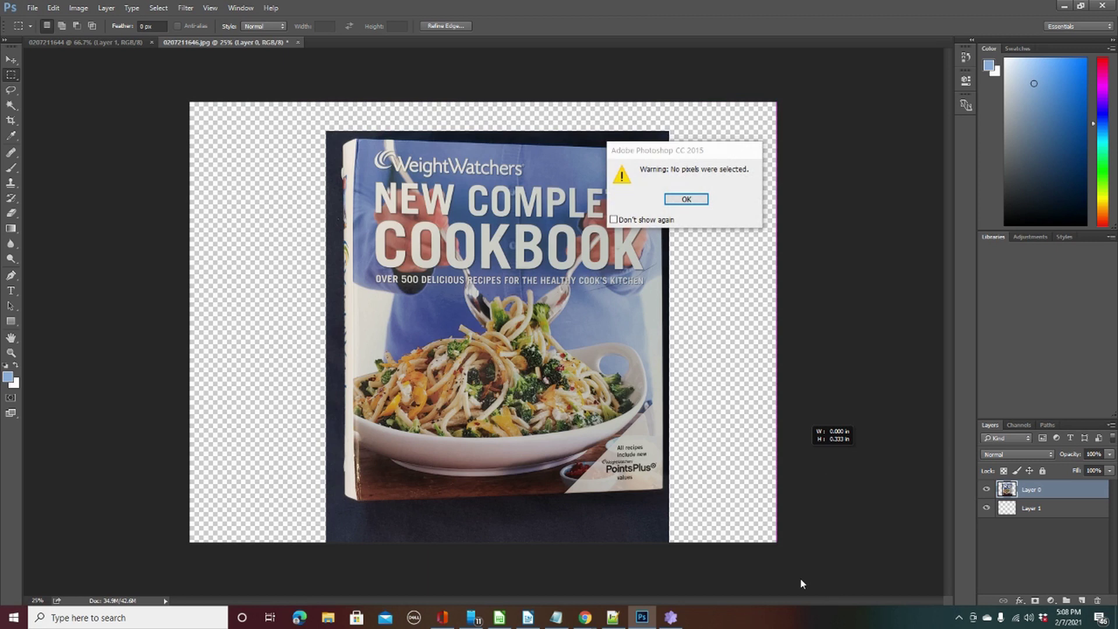
left_click(686, 199)
left_click_drag(788, 560, 182, 513)
key("Delete")
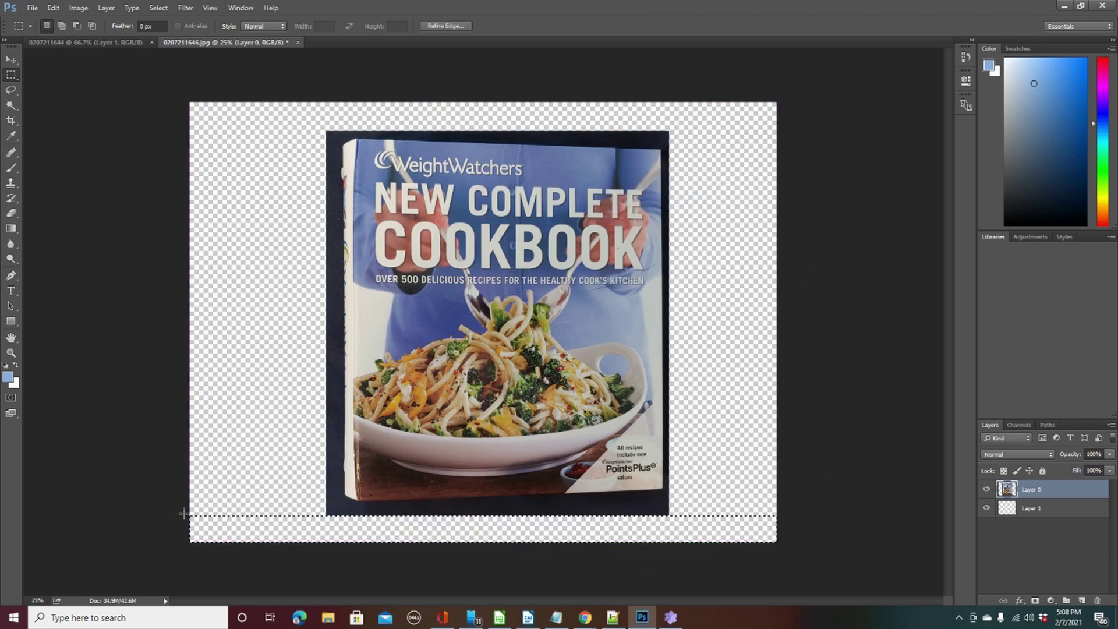
Magic Wand the dark border around the front cover, delete it, and clear the selection.
left_click(11, 105)
left_click(330, 274)
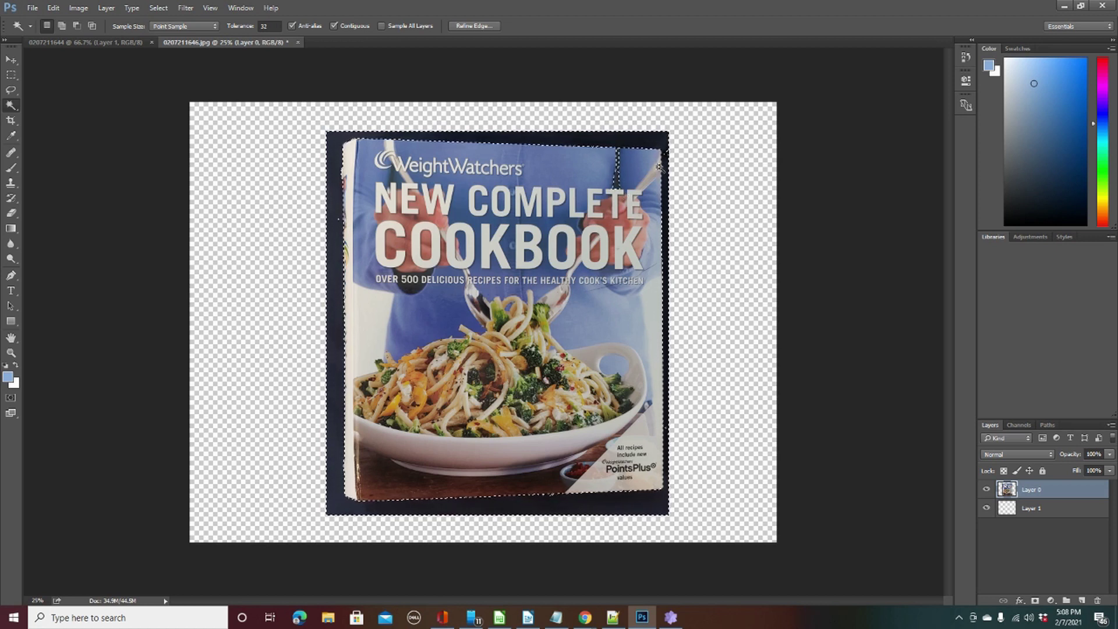
key("Delete")
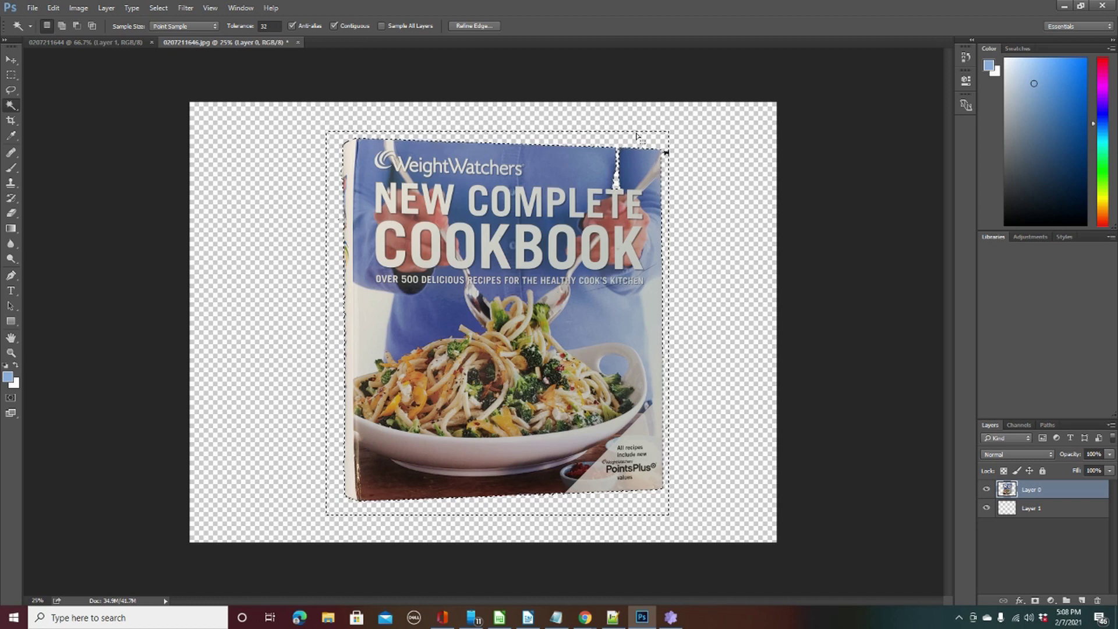
left_click(11, 74)
left_click(313, 192)
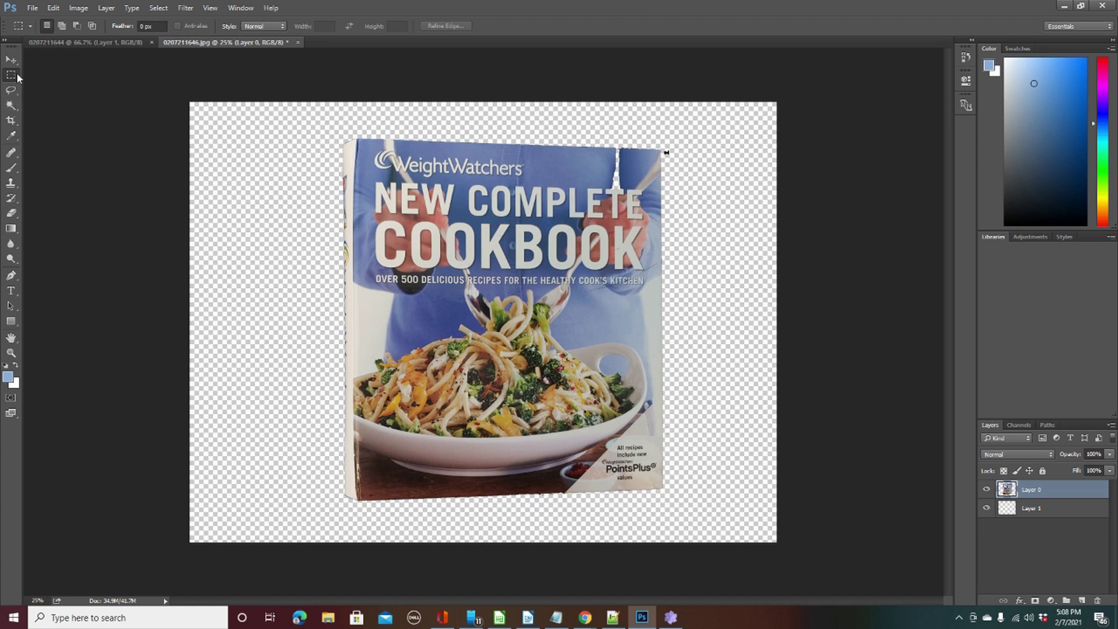
left_click_drag(708, 132, 664, 182)
left_click(680, 195)
left_click(32, 8)
Save the front cover to the desktop as PNG 'weight-watcher-cookbook-003', adapting the 002 name.
mouse_move(51, 8)
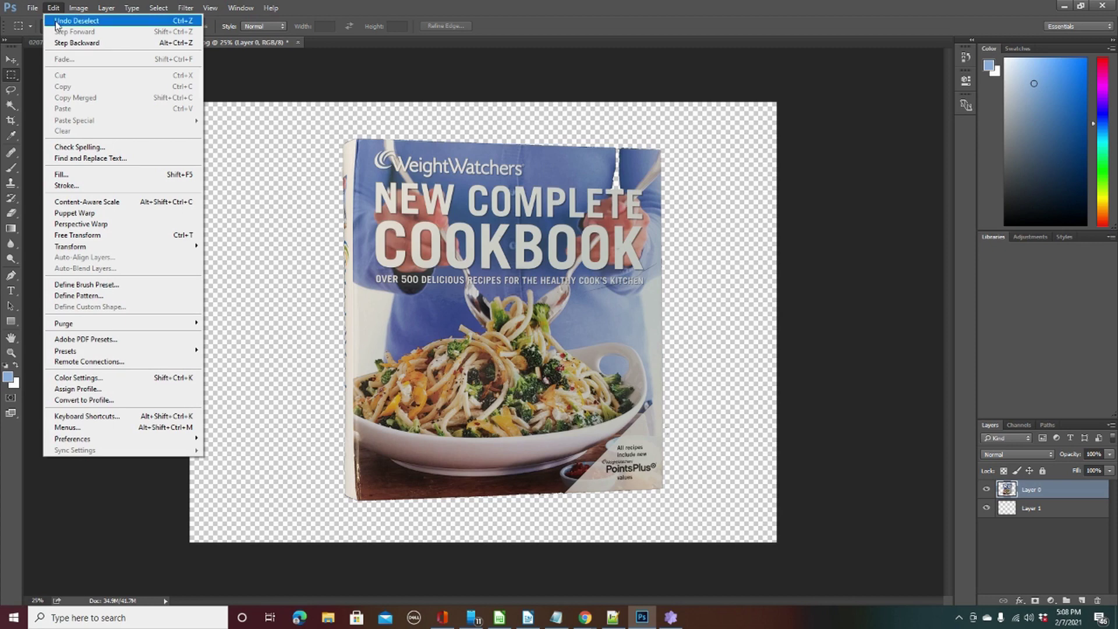
mouse_move(32, 7)
left_click(71, 128)
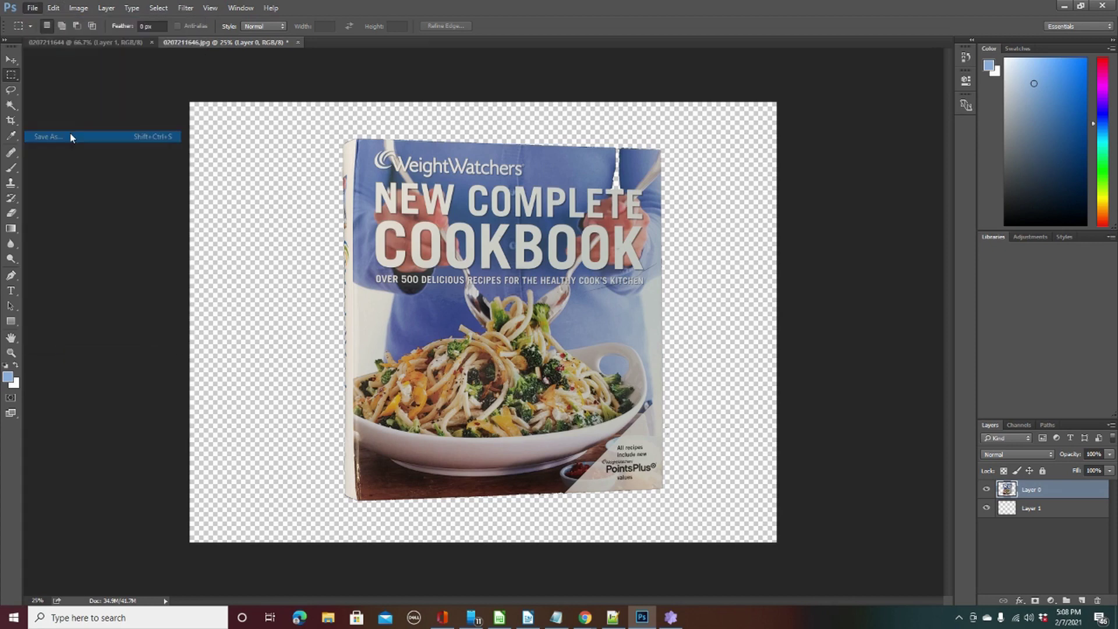
left_click(232, 484)
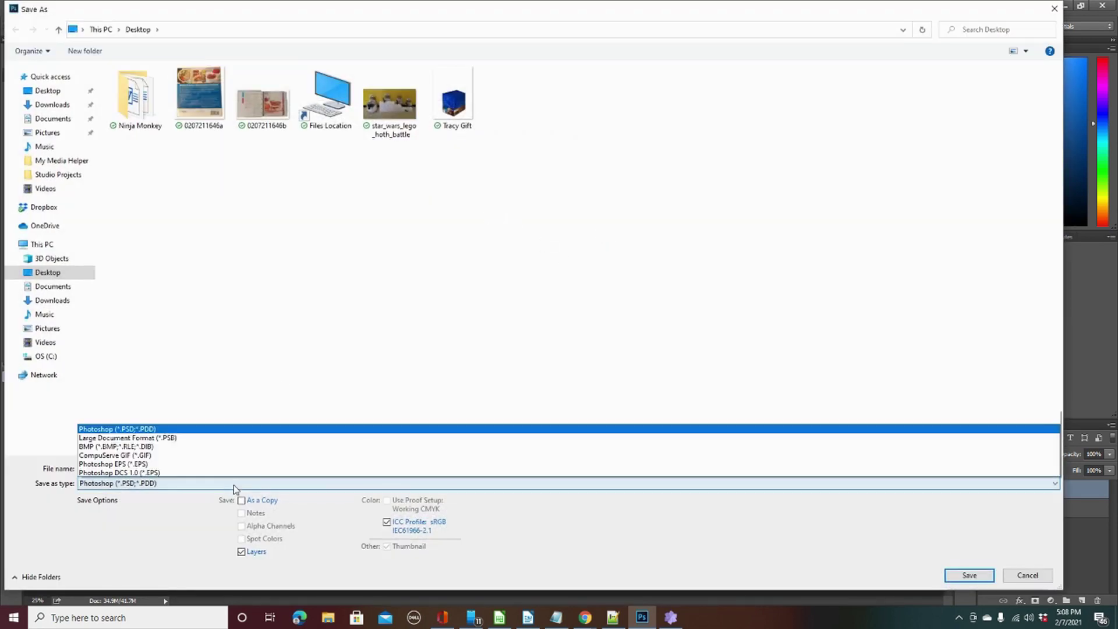
left_click(195, 437)
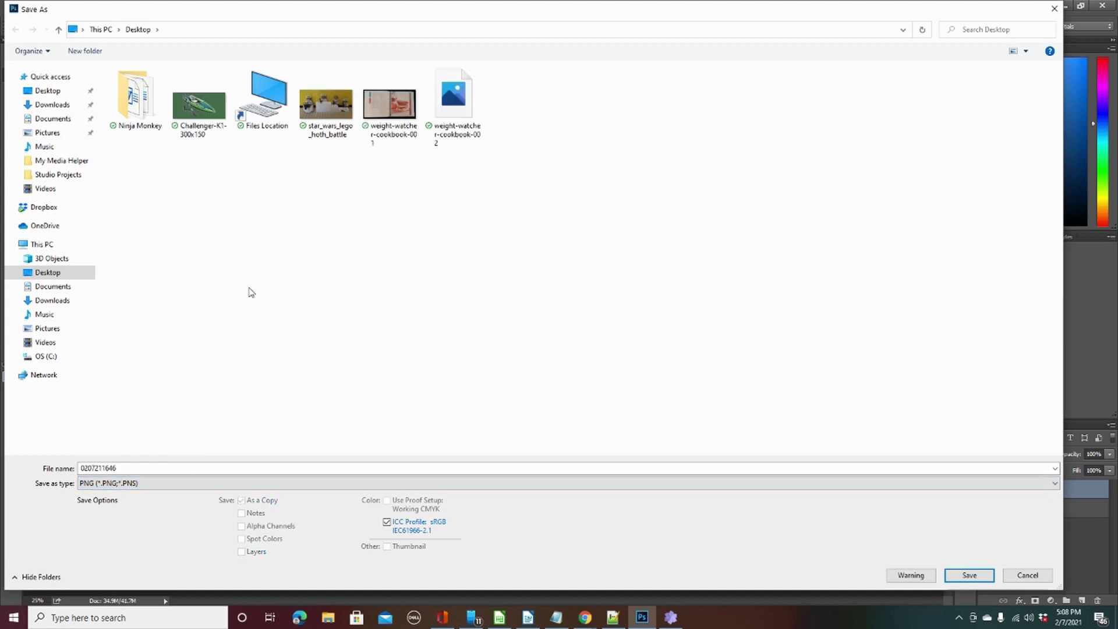
left_click(448, 105)
left_click(242, 469)
left_click(250, 465)
key("BackSpace")
type("3")
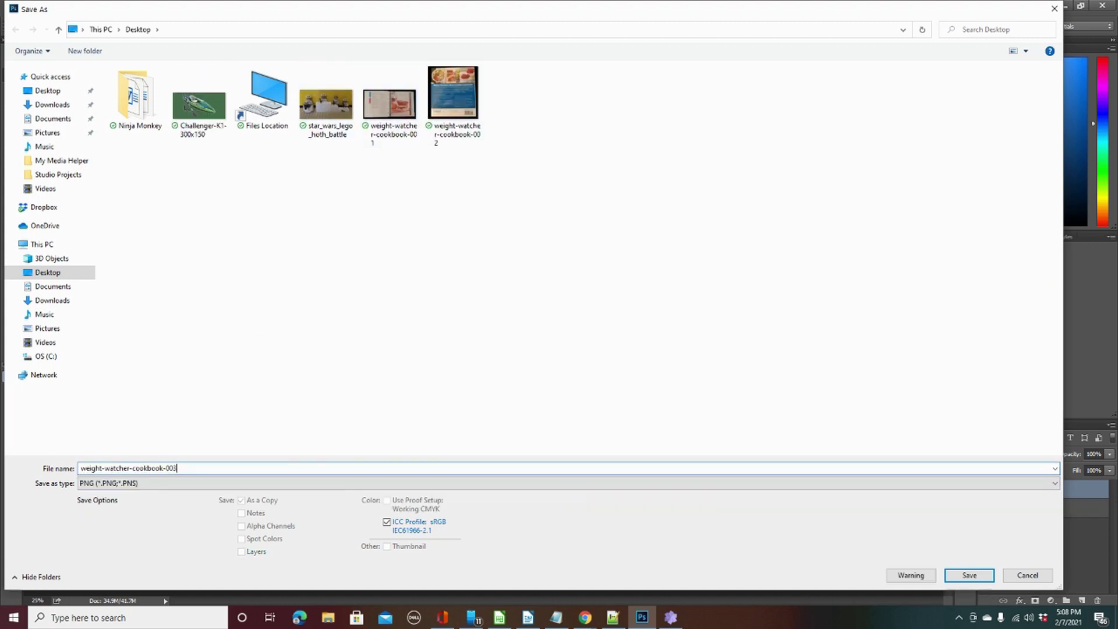
left_click(969, 576)
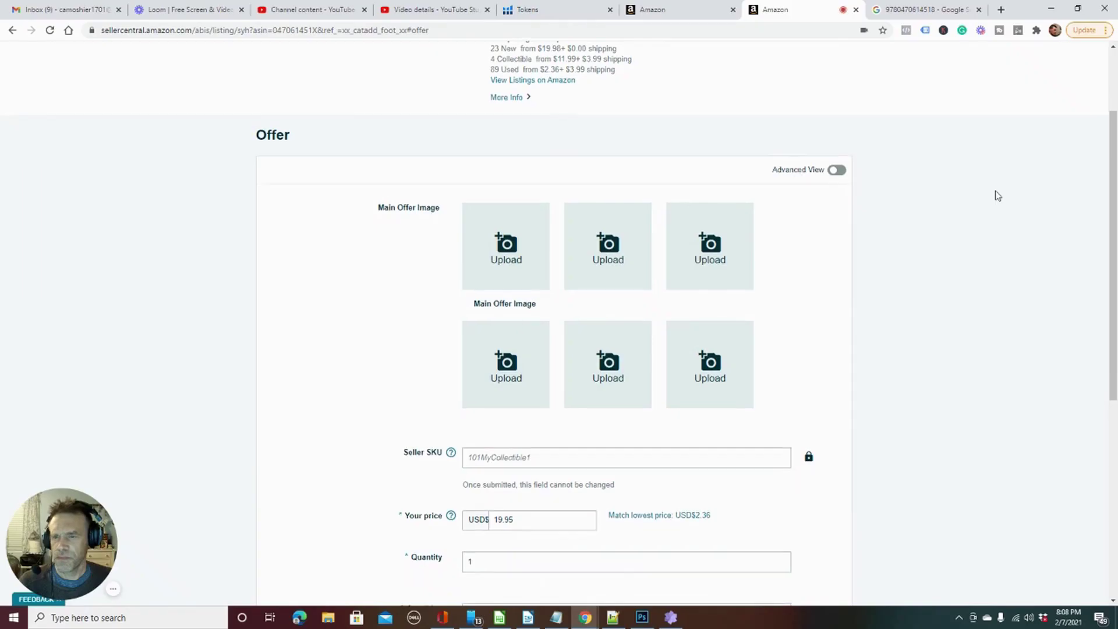
Upload weight-watcher-cookbook-003 to the Main Offer Image slot and dismiss the invalid file type error.
scroll(997, 195, "down", 2)
scroll(997, 196, "down", 1)
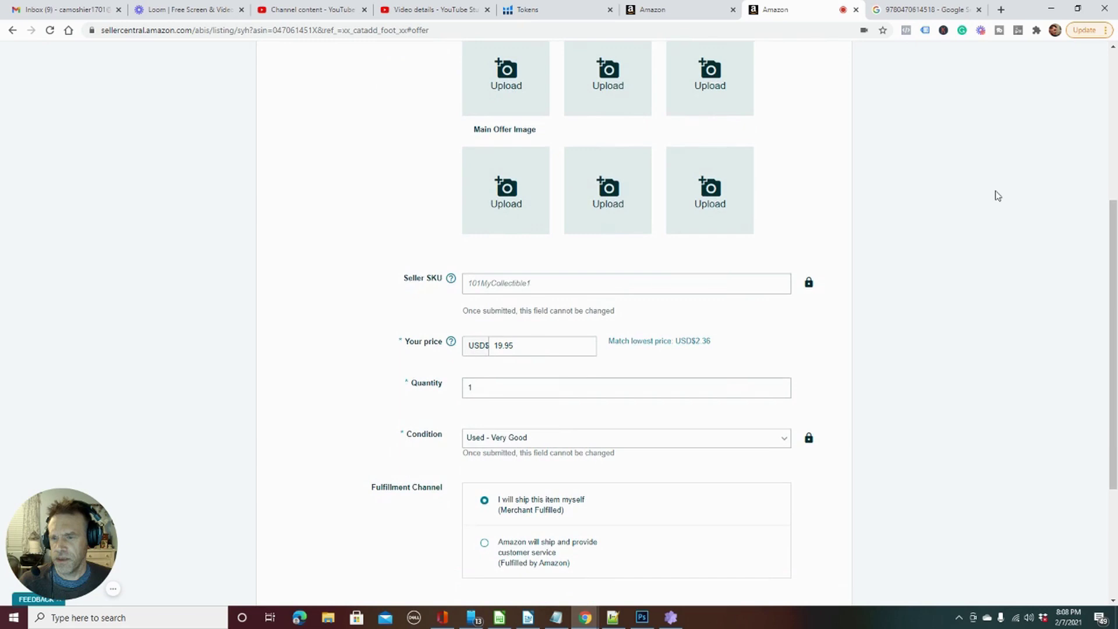
scroll(997, 196, "up", 3)
left_click(505, 259)
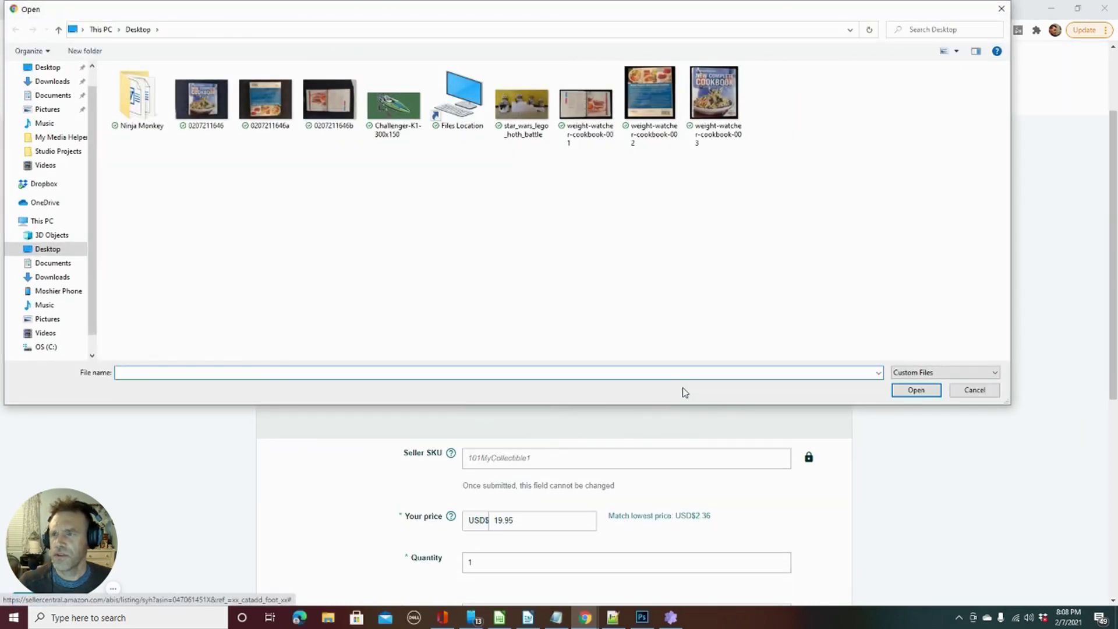
left_click(581, 118)
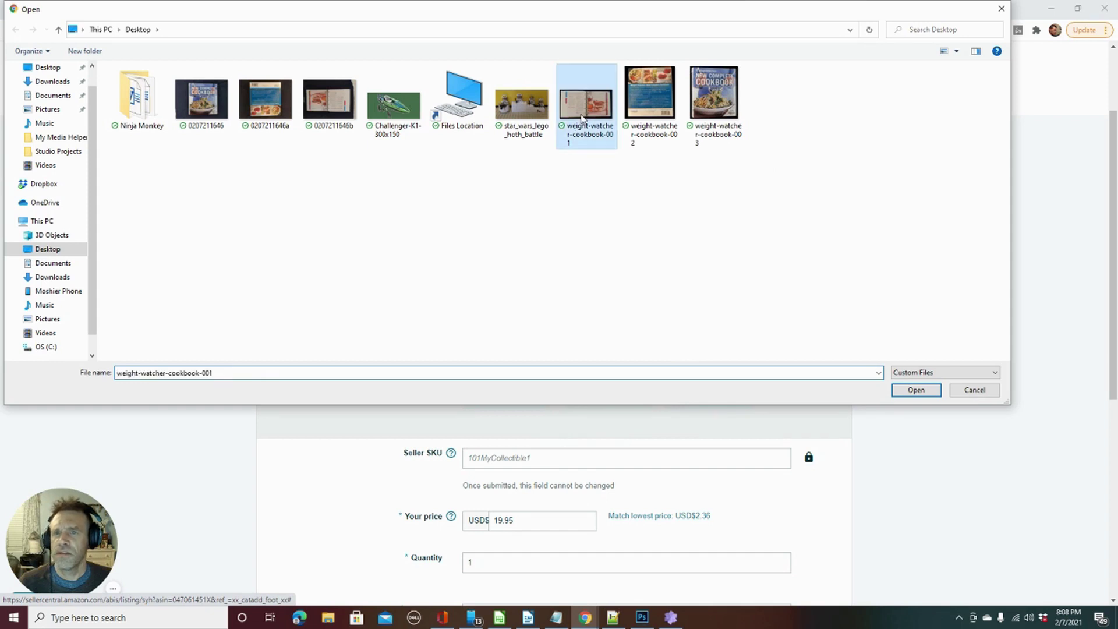
double_click(698, 107)
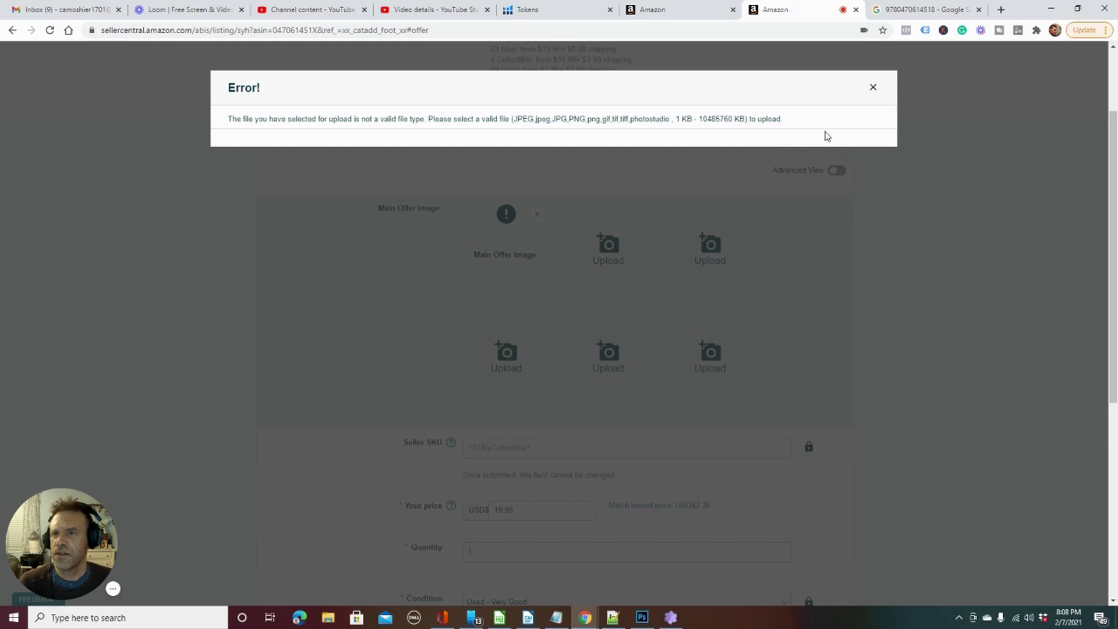
left_click(873, 88)
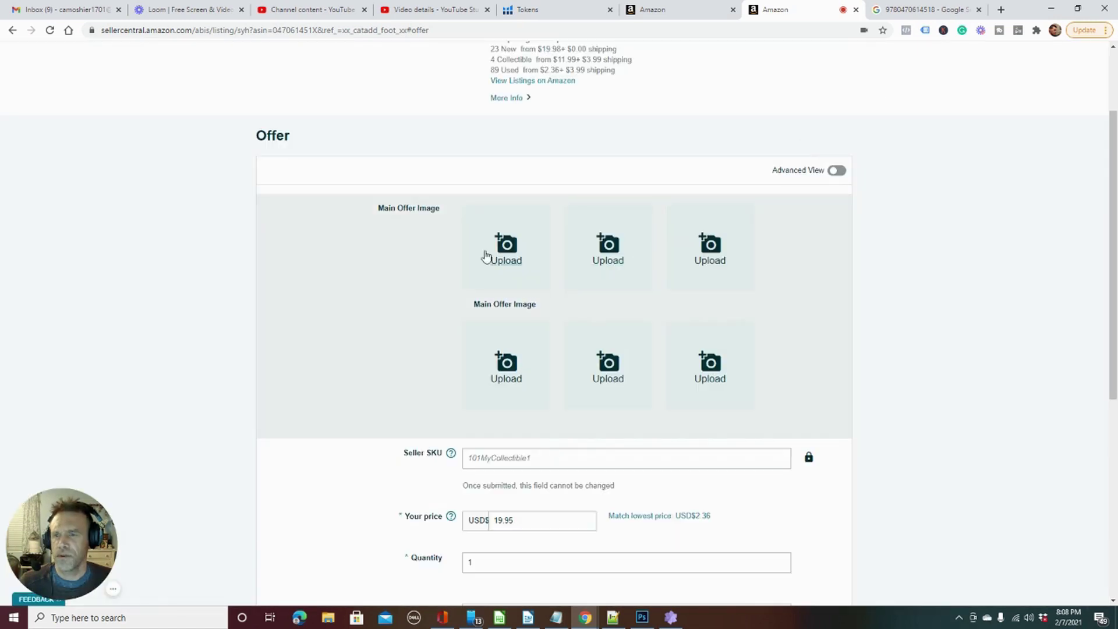
Compare the properties of the 001 and 003 files, retry the 003 upload, and dismiss the error again.
left_click(508, 261)
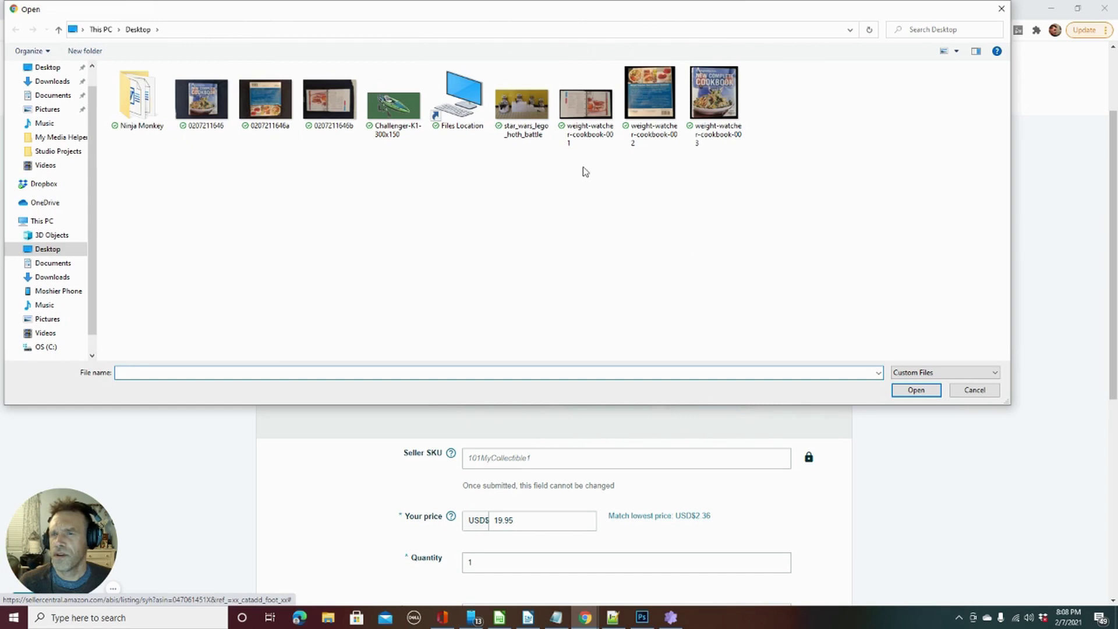
left_click(588, 106)
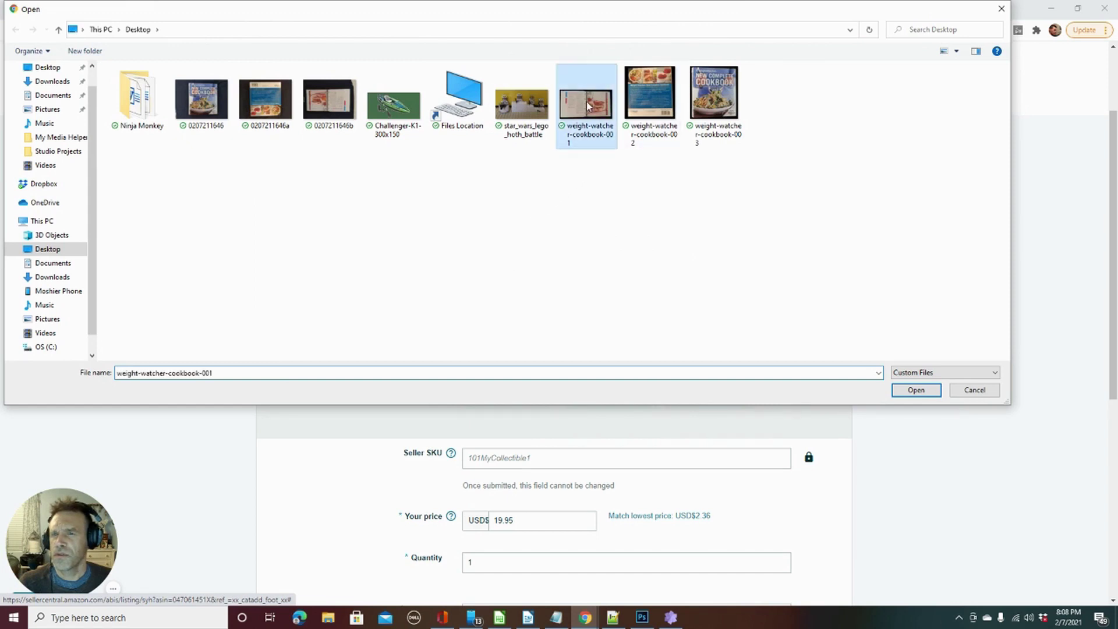
right_click(586, 101)
left_click(664, 572)
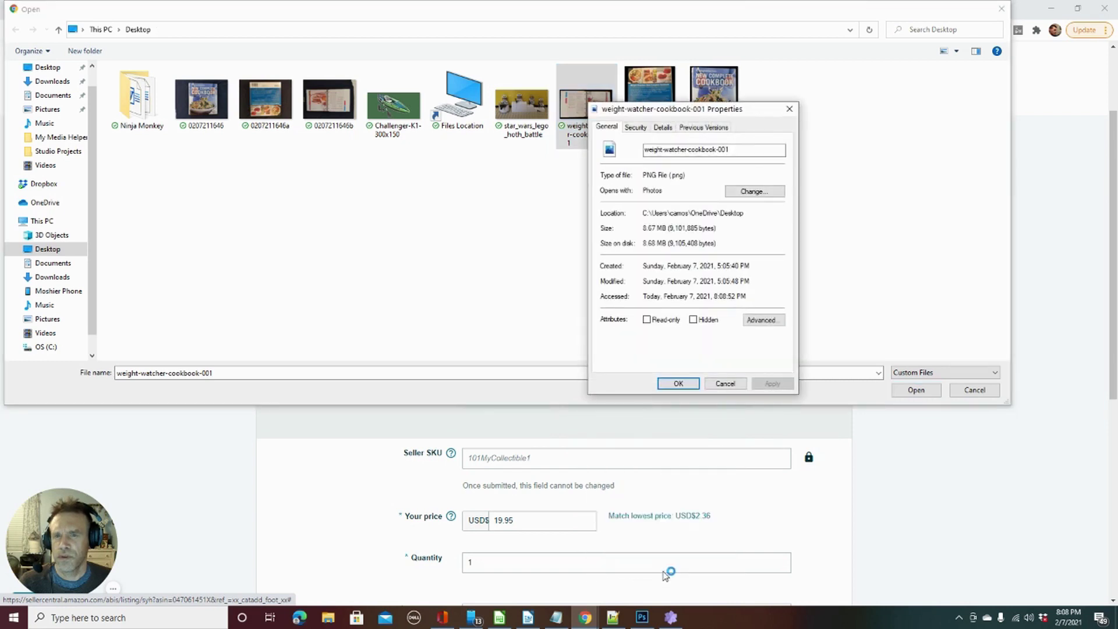
left_click(724, 383)
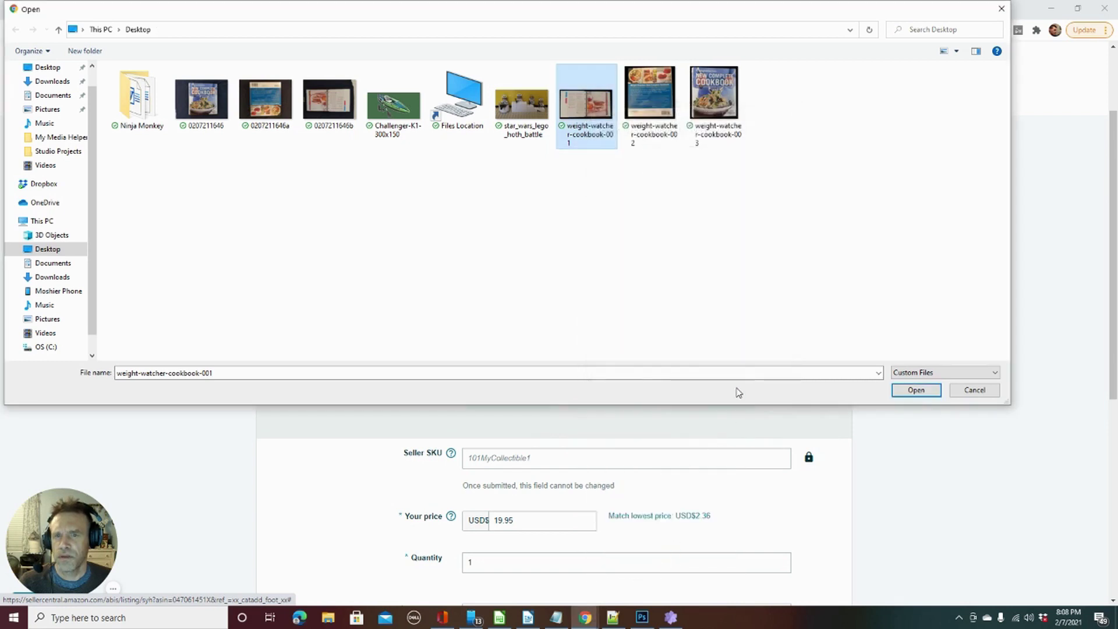
right_click(728, 119)
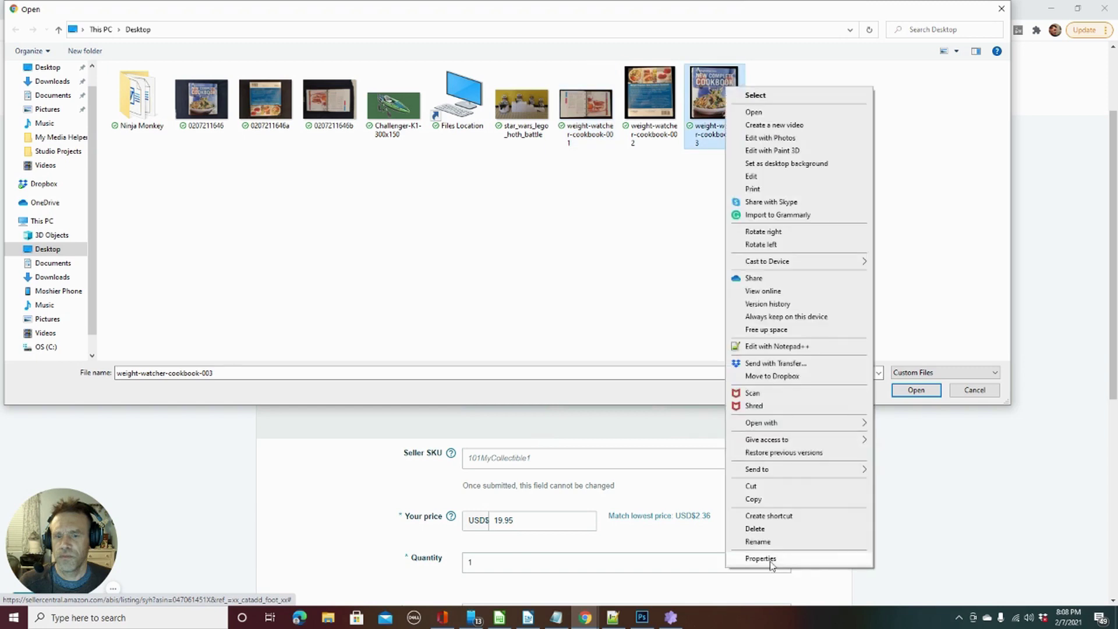
left_click(772, 560)
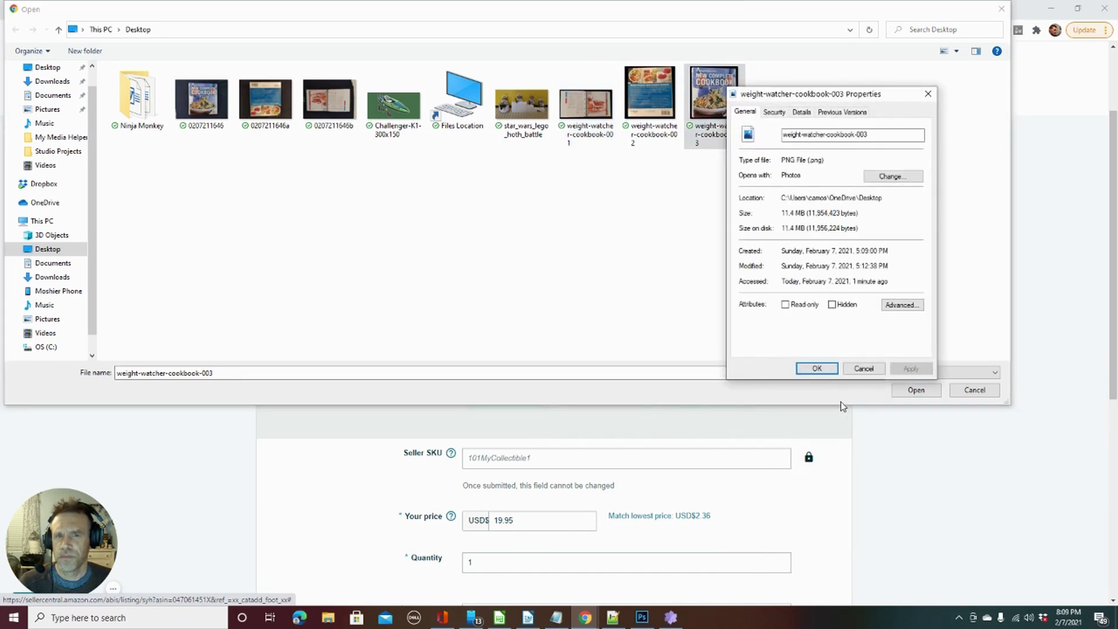
left_click(863, 368)
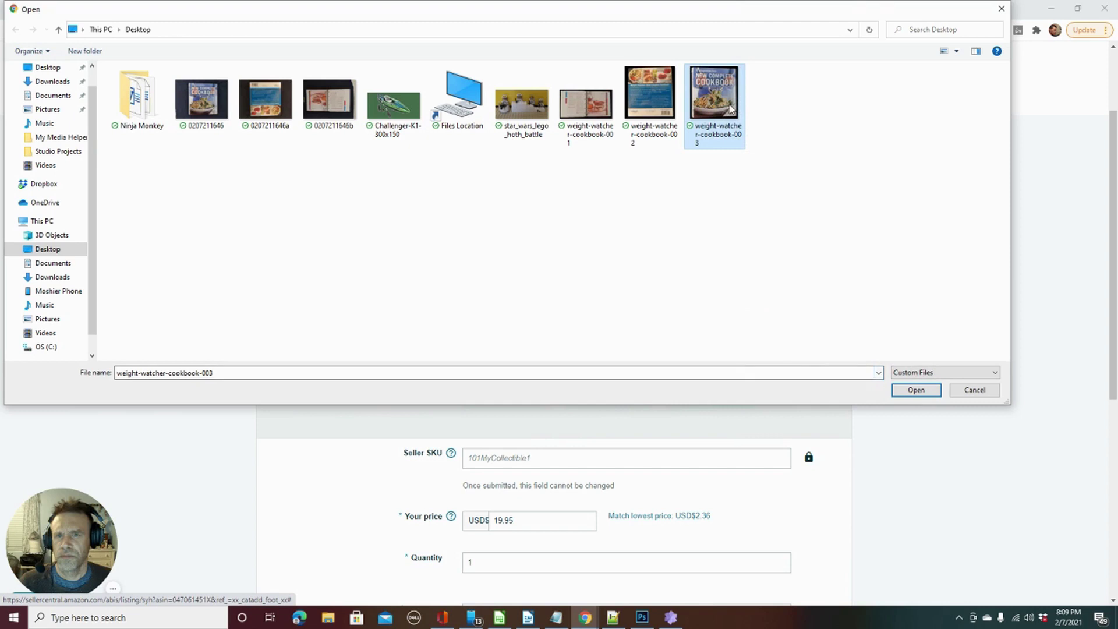
double_click(731, 109)
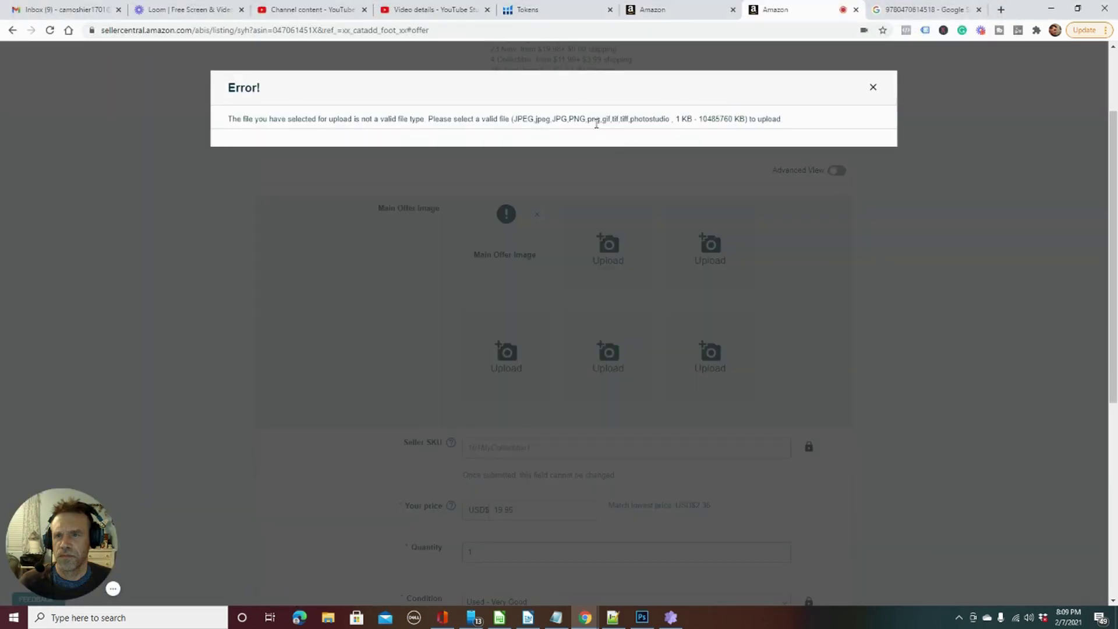
left_click(873, 88)
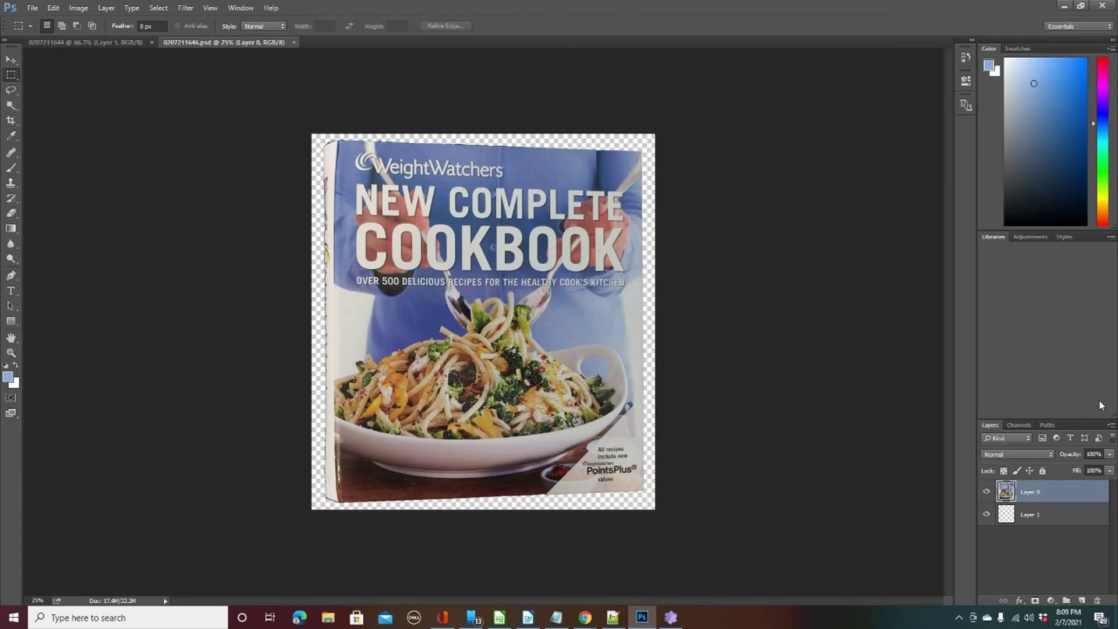
Resize the cover to 1000 px wide, then step backward to undo the distorted result.
left_click(82, 8)
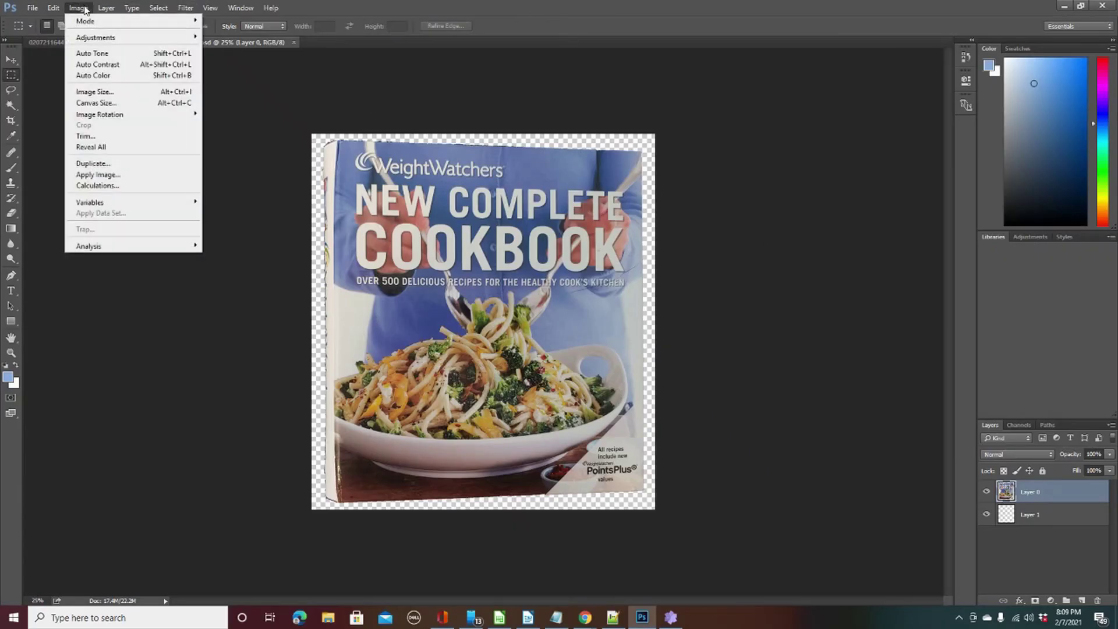
left_click(108, 92)
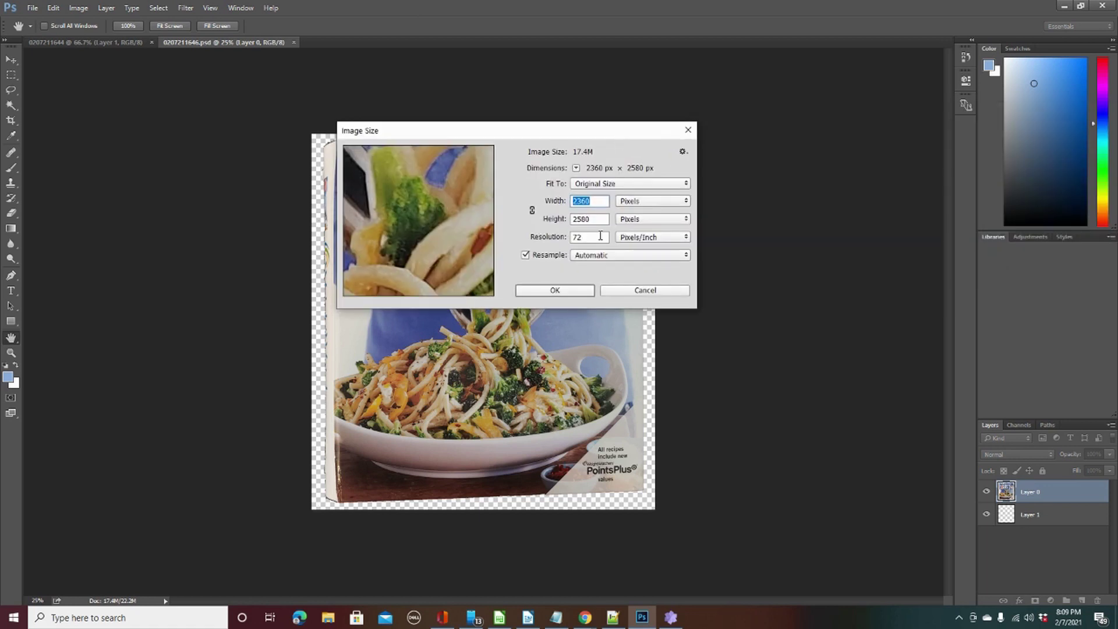
type("1000")
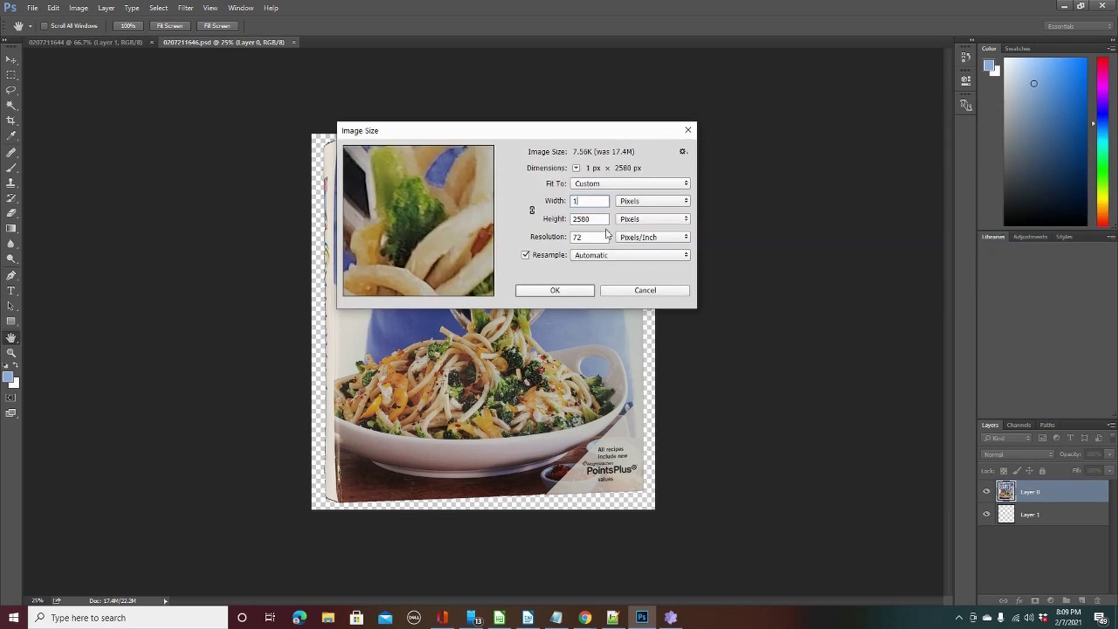
left_click(554, 290)
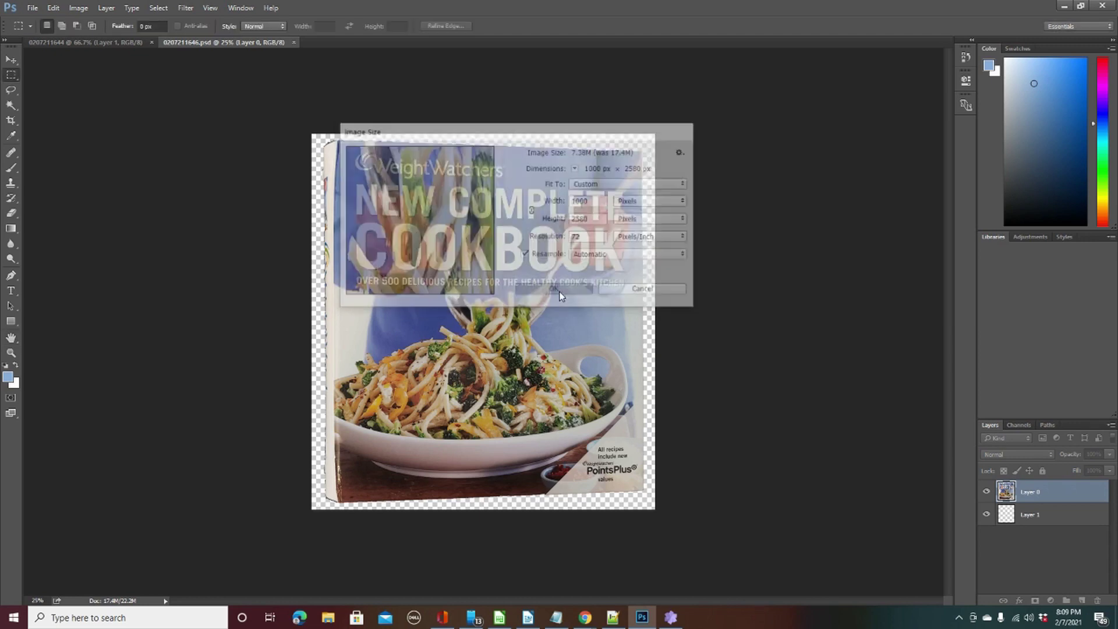
left_click(53, 7)
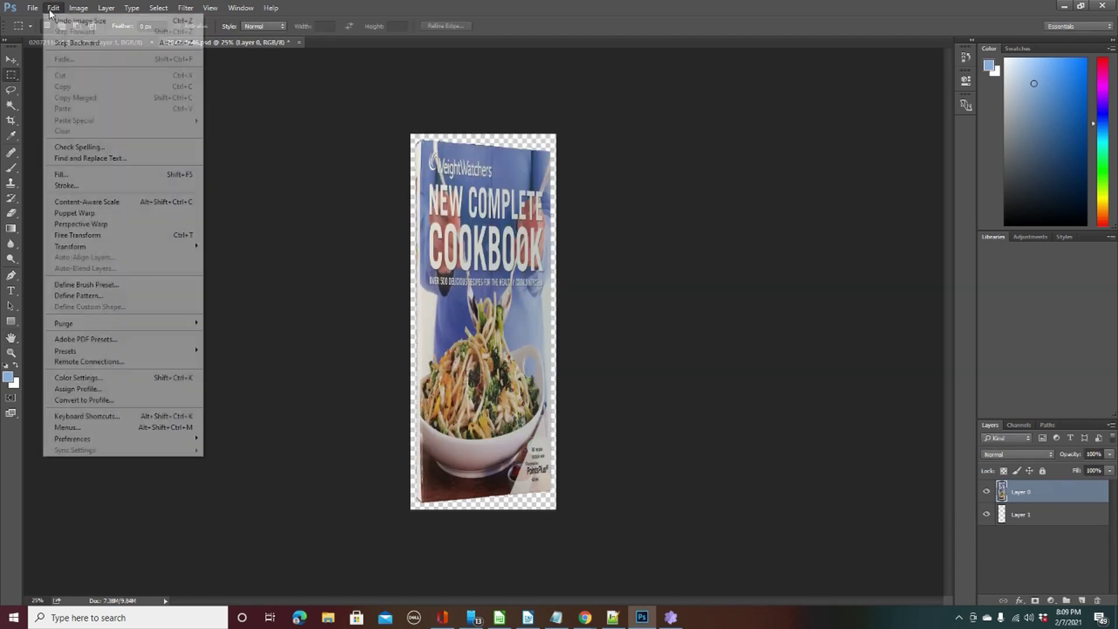
left_click(49, 44)
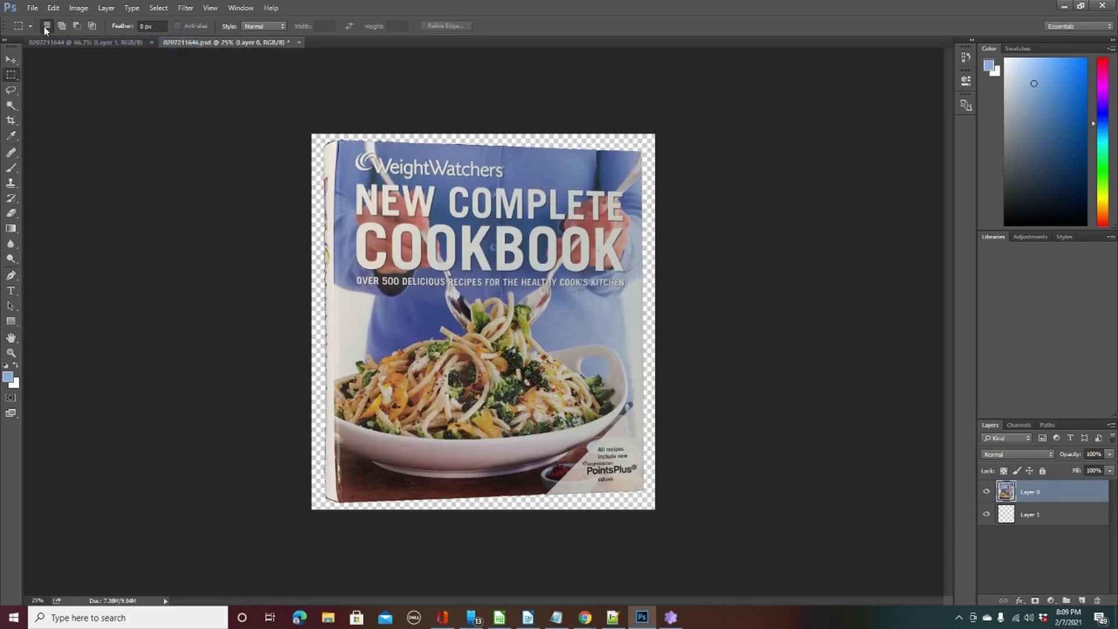
Resize the cover proportionally to 1000 px wide with width and height linked.
left_click(78, 8)
left_click(92, 93)
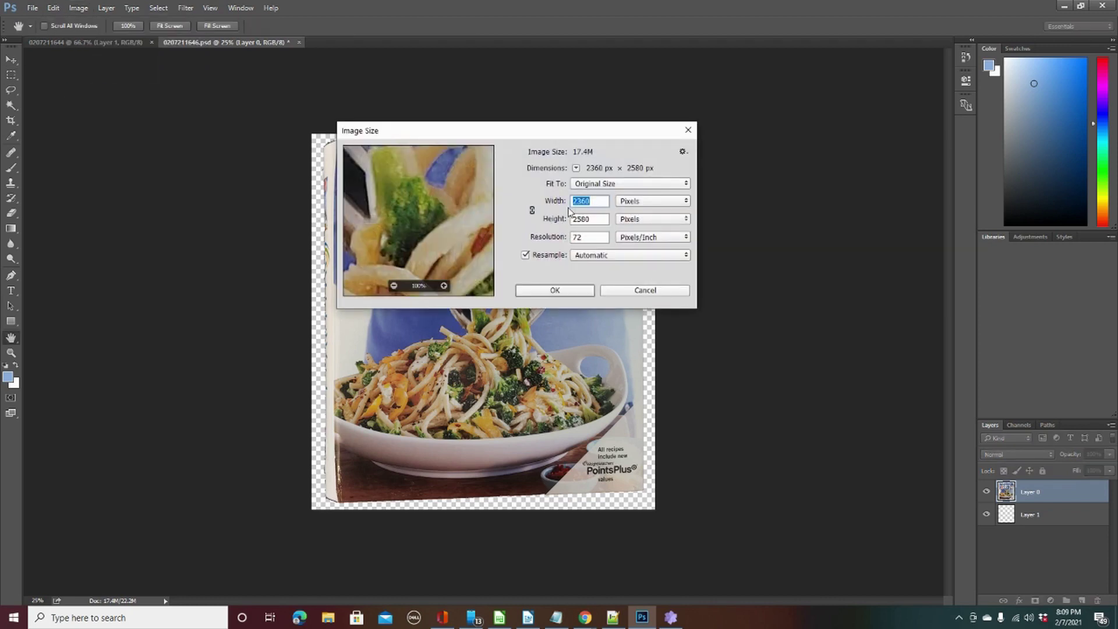
left_click(532, 210)
type("0")
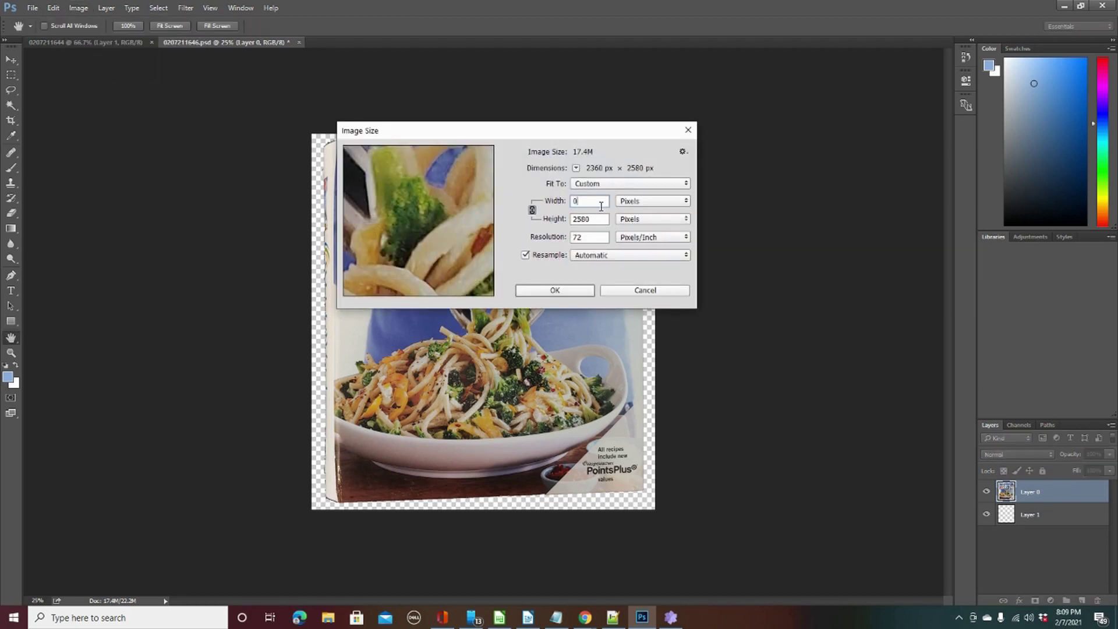
type("000")
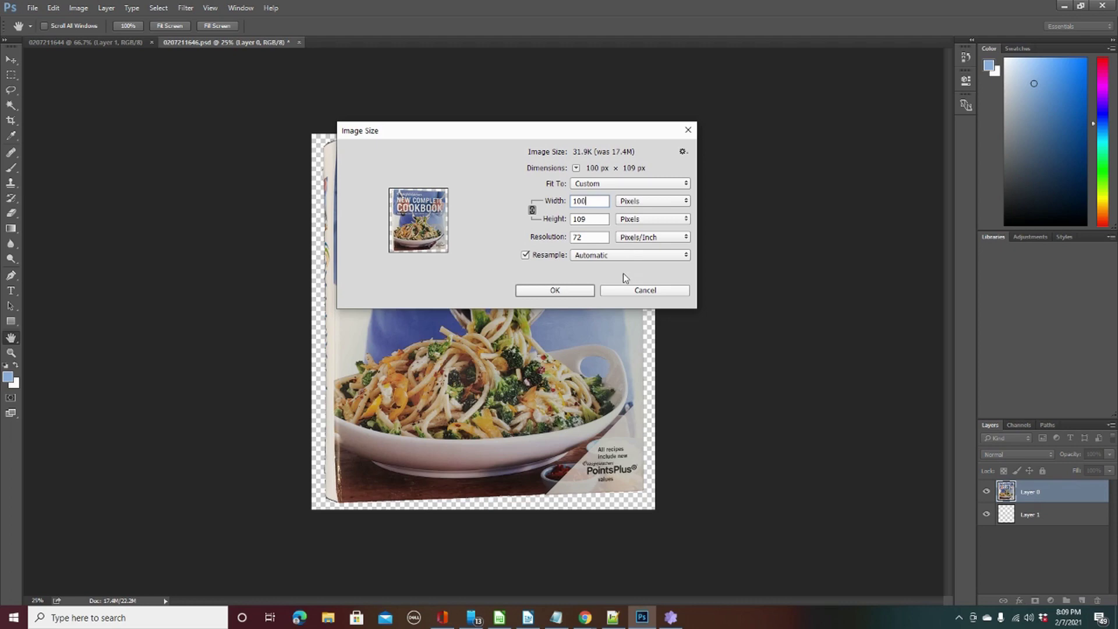
left_click(572, 291)
left_click(32, 7)
left_click(92, 139)
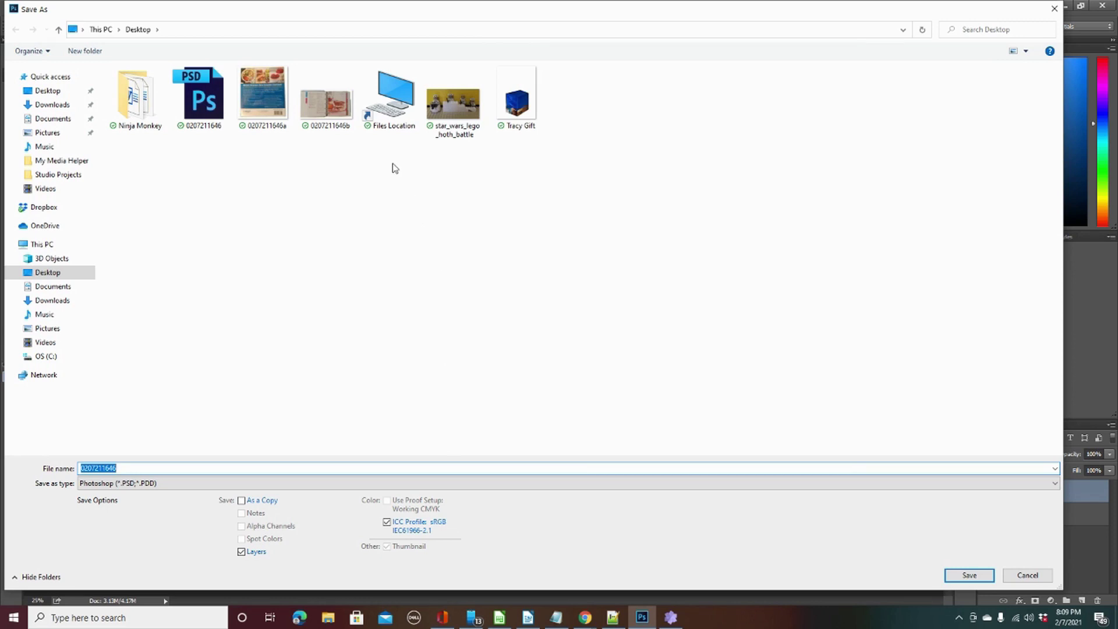
Save the resized cover as PNG, replacing weight-watcher-cookbook-003.
left_click(221, 483)
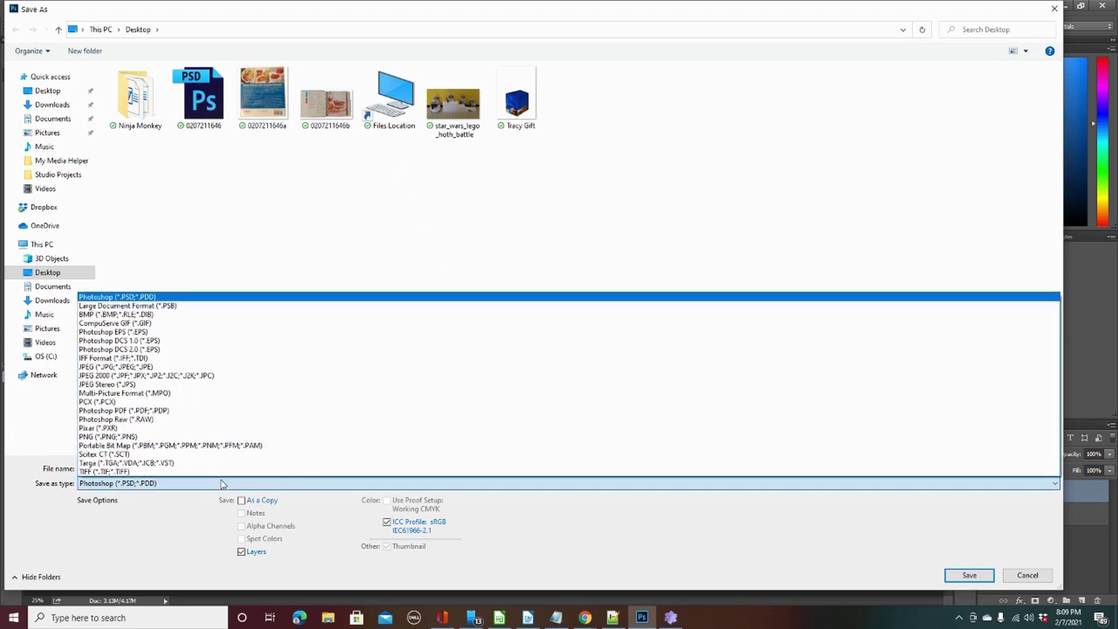
left_click(221, 436)
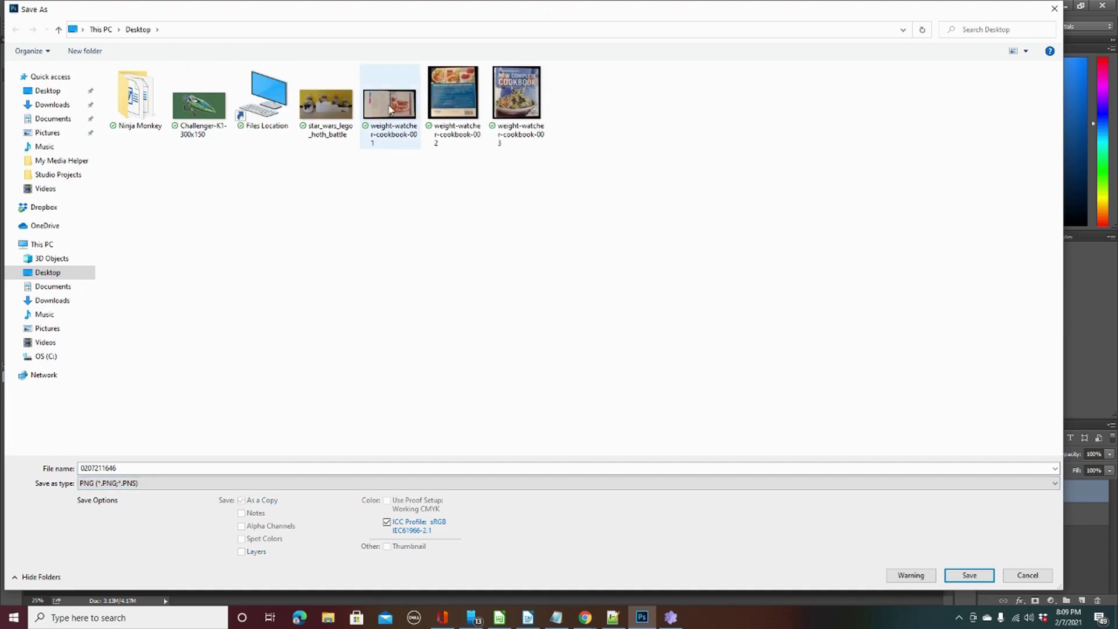
double_click(517, 93)
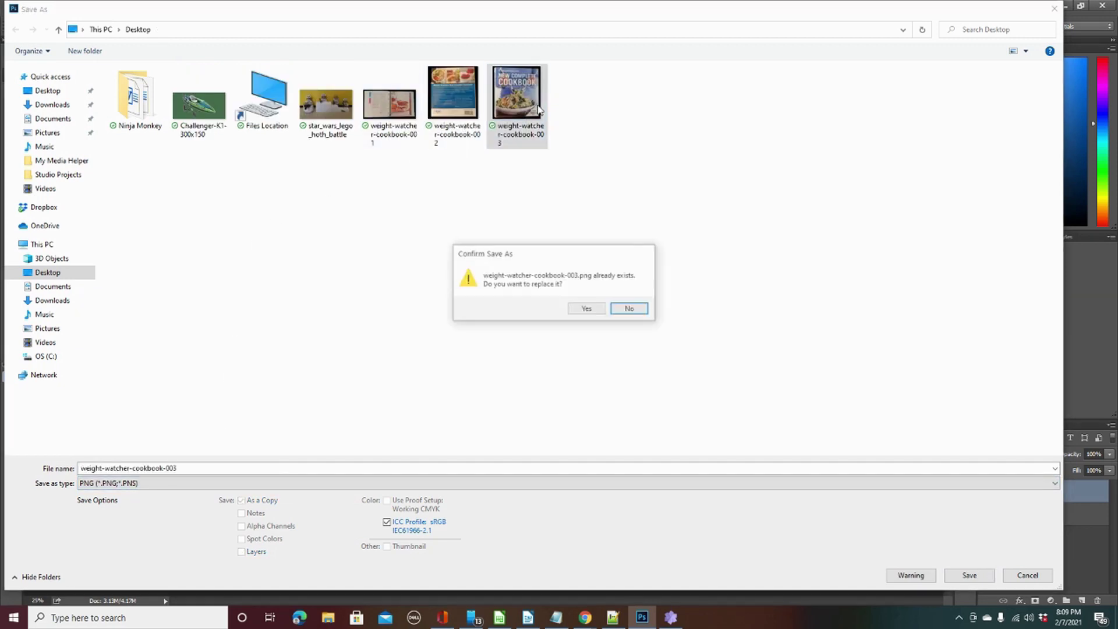
left_click(588, 309)
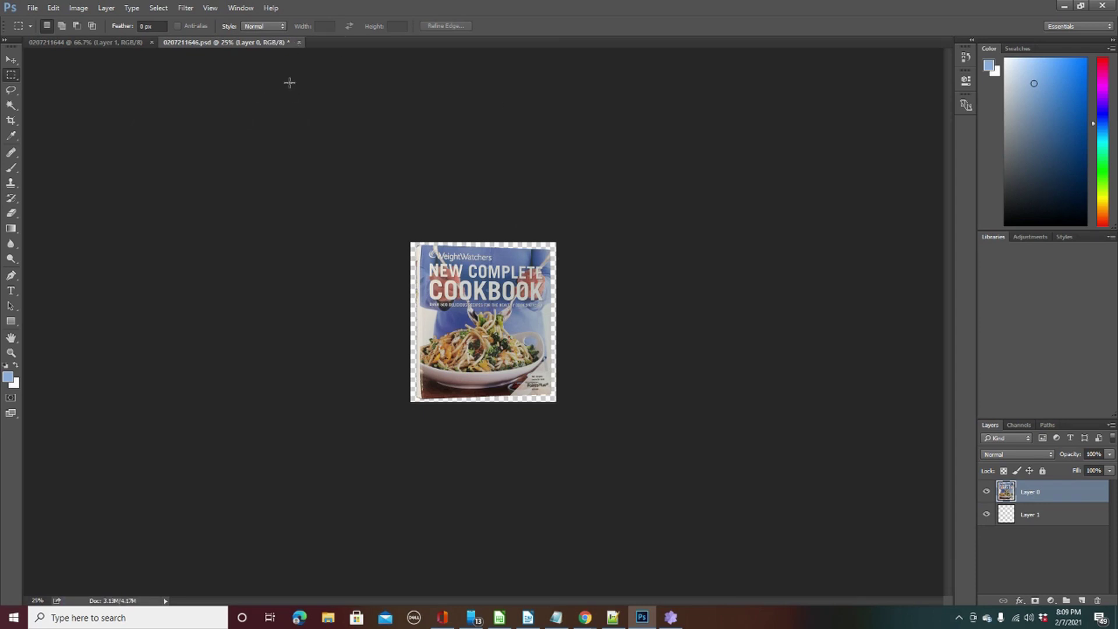
left_click(299, 42)
left_click(708, 199)
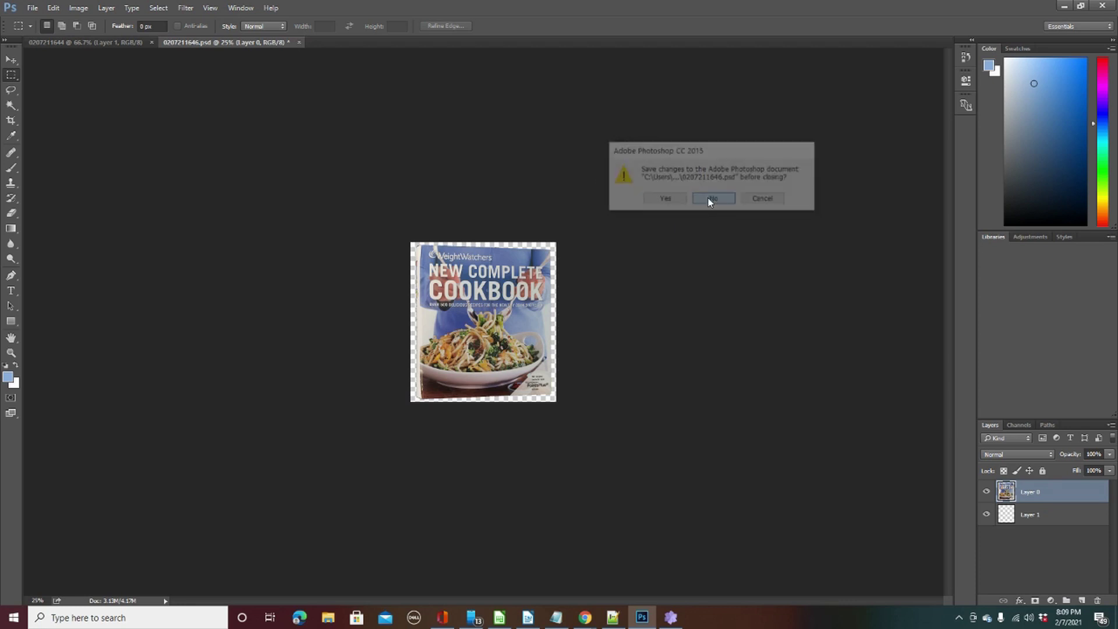
left_click(151, 43)
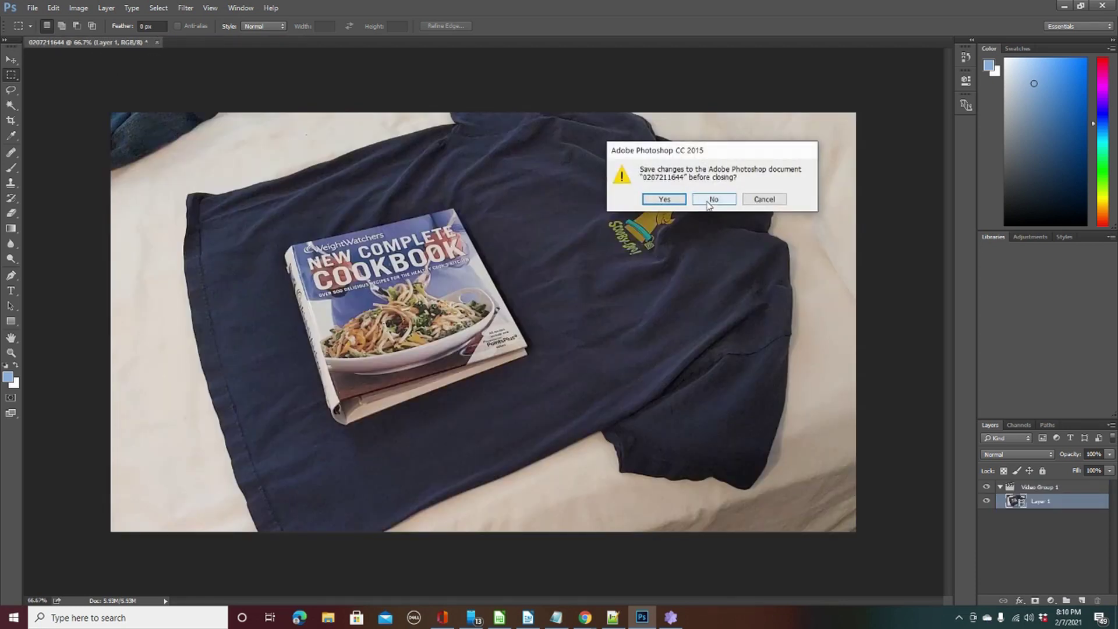
left_click(664, 199)
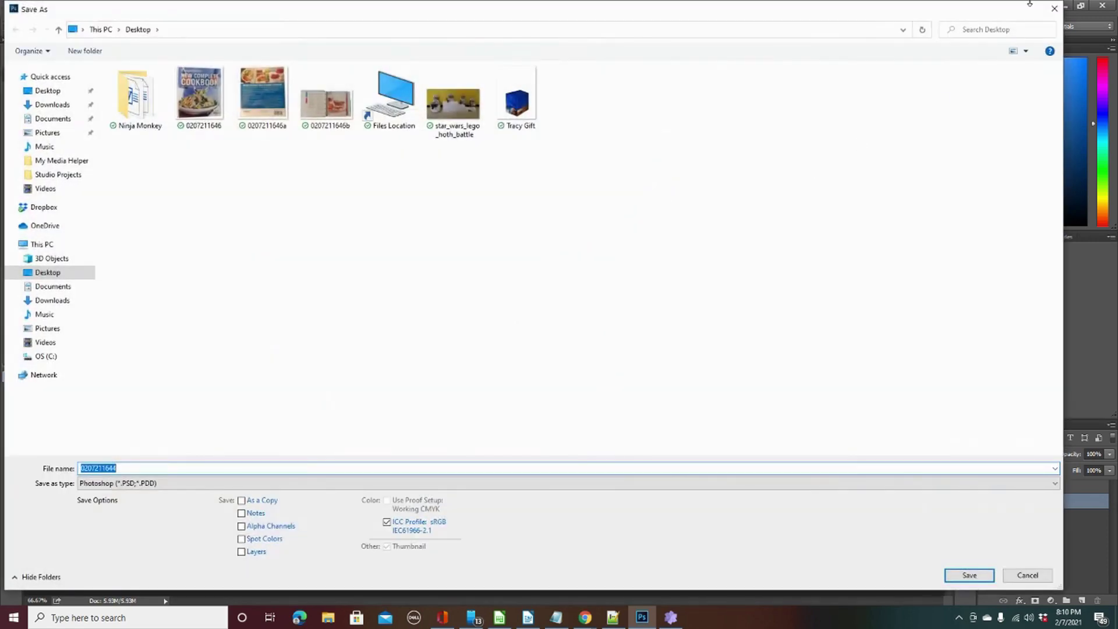
left_click(1056, 13)
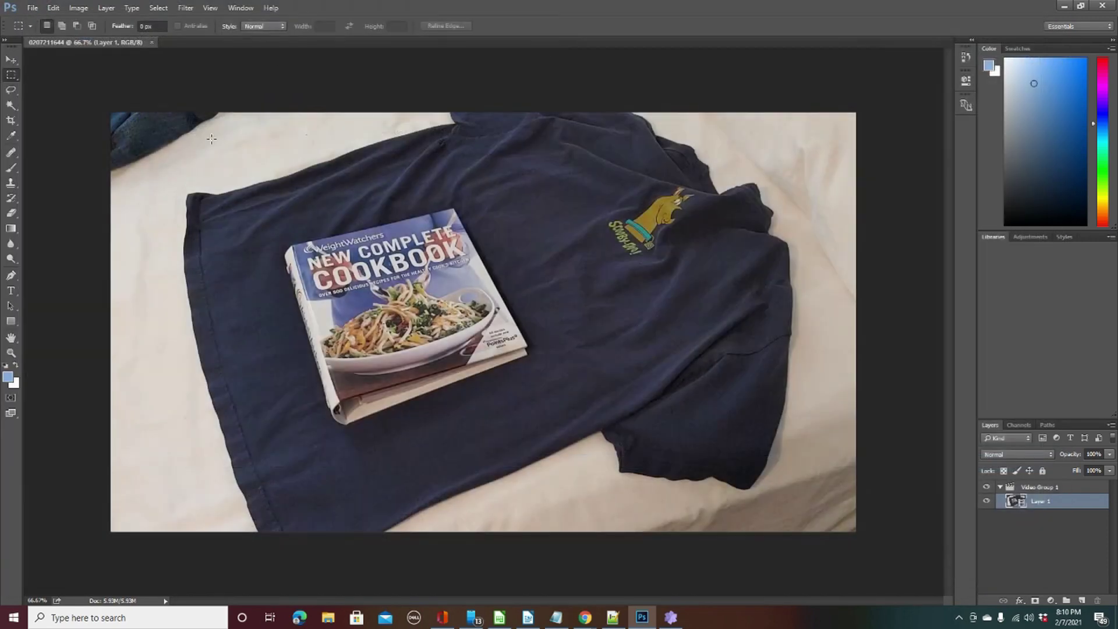
left_click(153, 42)
left_click(722, 202)
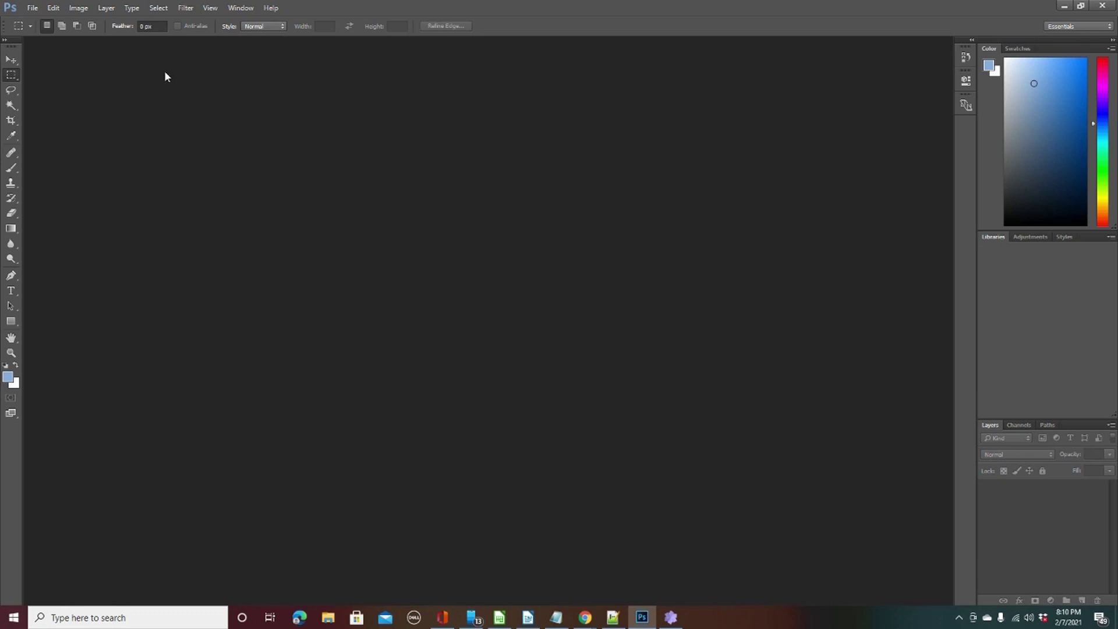
left_click(32, 7)
Open weight-watcher-cookbook-002 and weight-watcher-cookbook-001 together from the desktop.
left_click(47, 29)
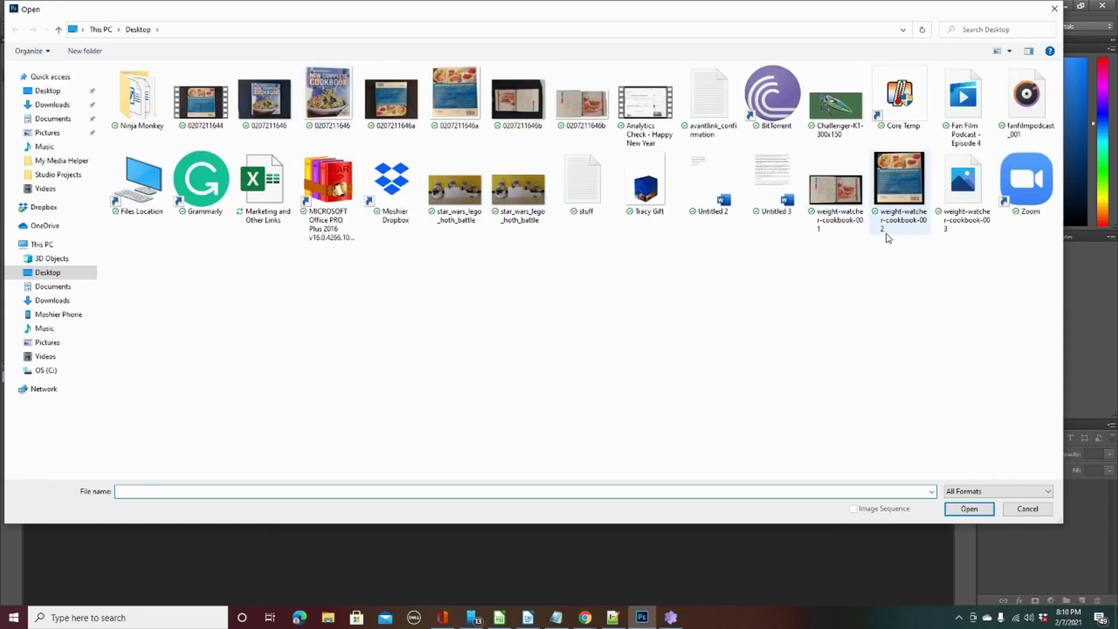
left_click(902, 175)
left_click(835, 186, "ctrl")
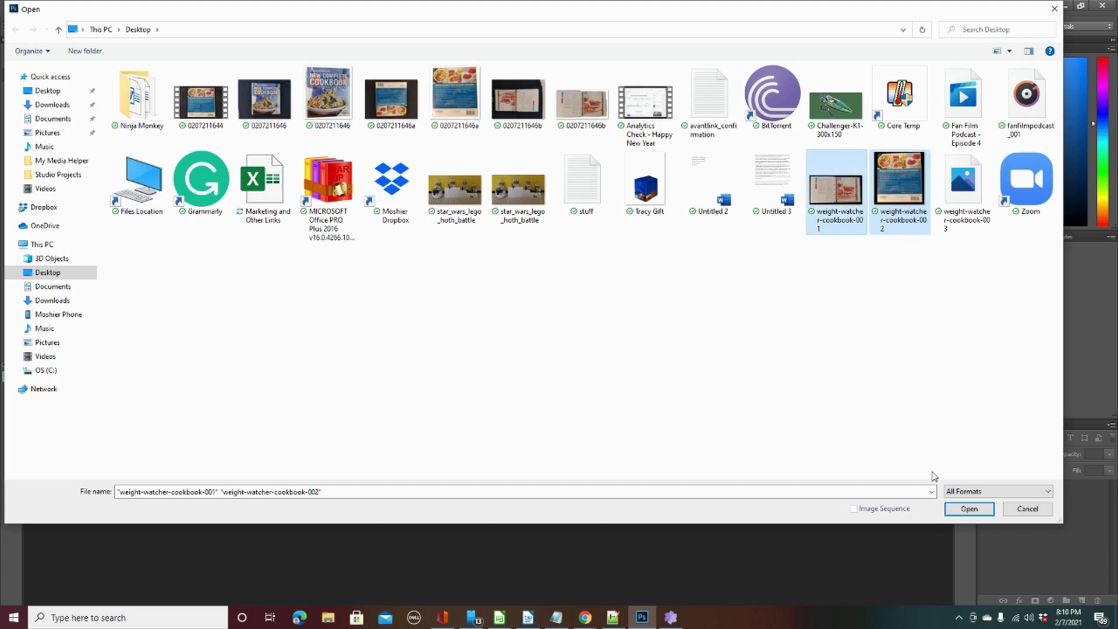
left_click(963, 515)
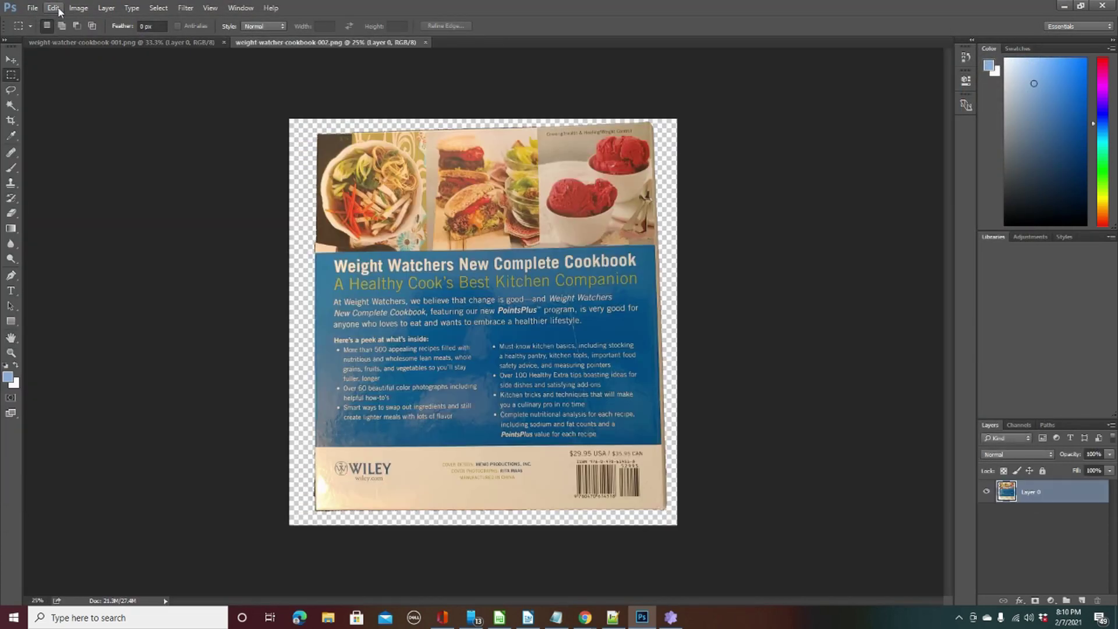
Resize the back cover to 1000 px wide.
left_click(78, 8)
left_click(94, 92)
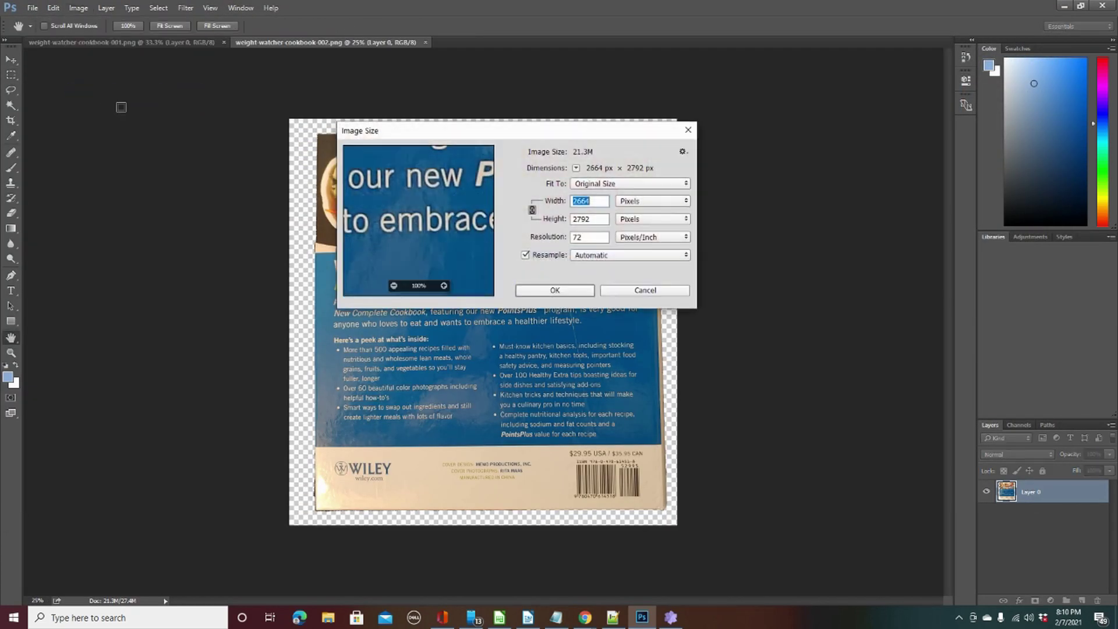
type("1000")
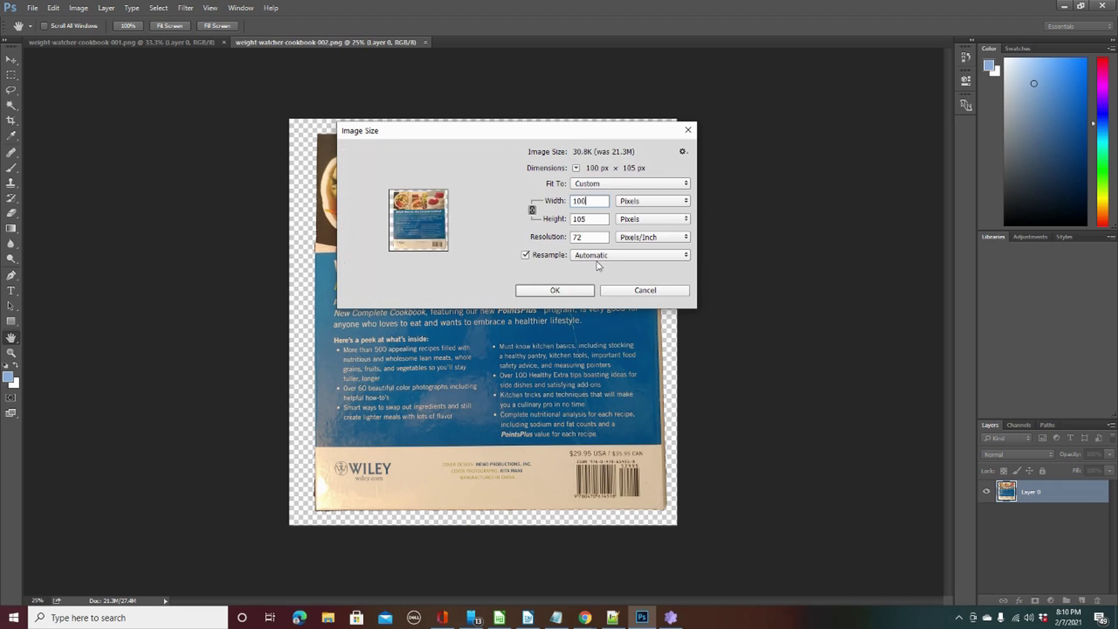
left_click(554, 290)
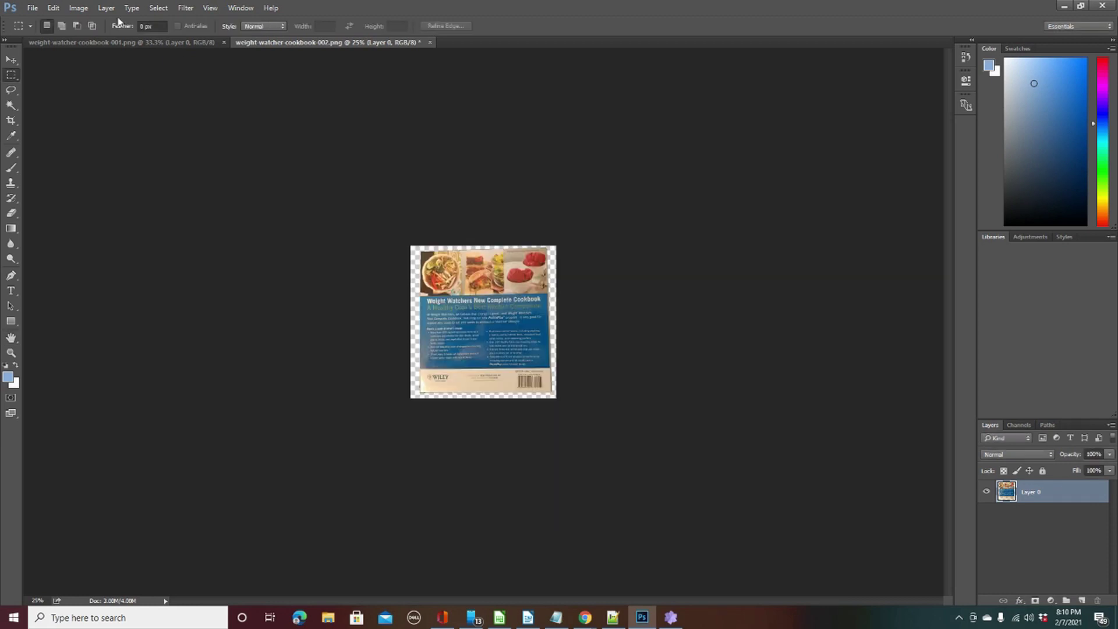
Save the back cover as PNG over weight-watcher-cookbook-002, then close it without saving further changes.
left_click(53, 7)
mouse_move(32, 7)
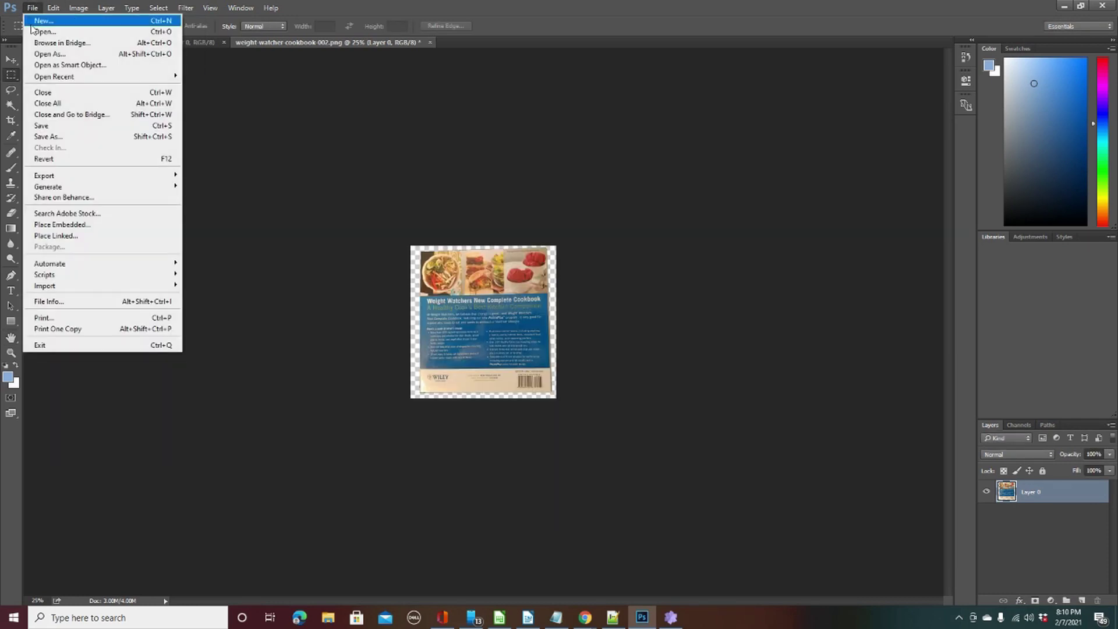
left_click(76, 135)
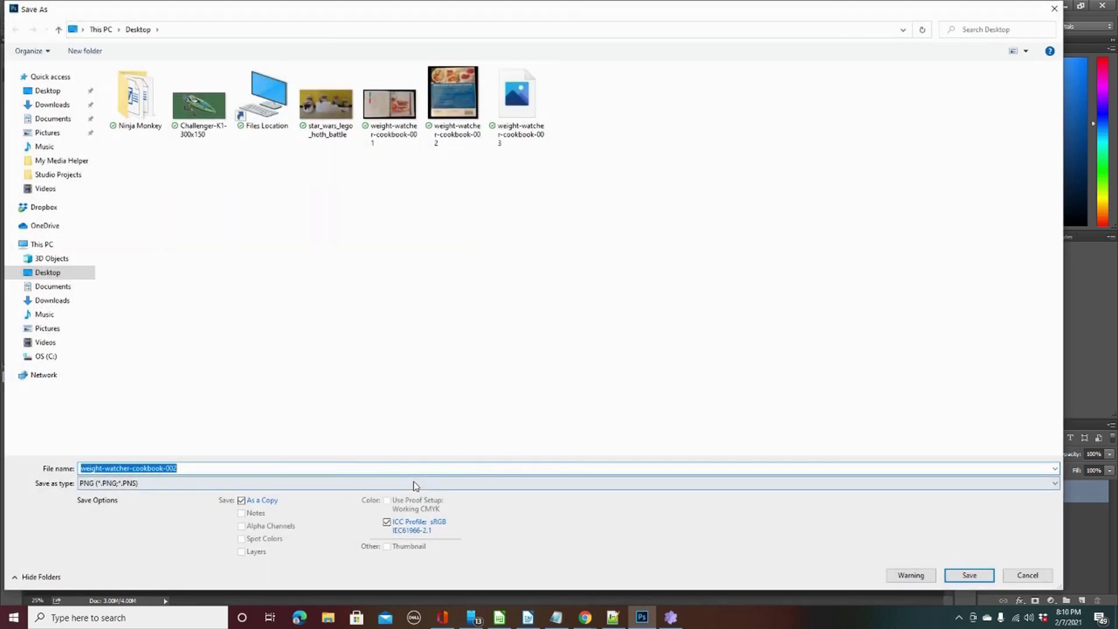
left_click(414, 484)
left_click(329, 438)
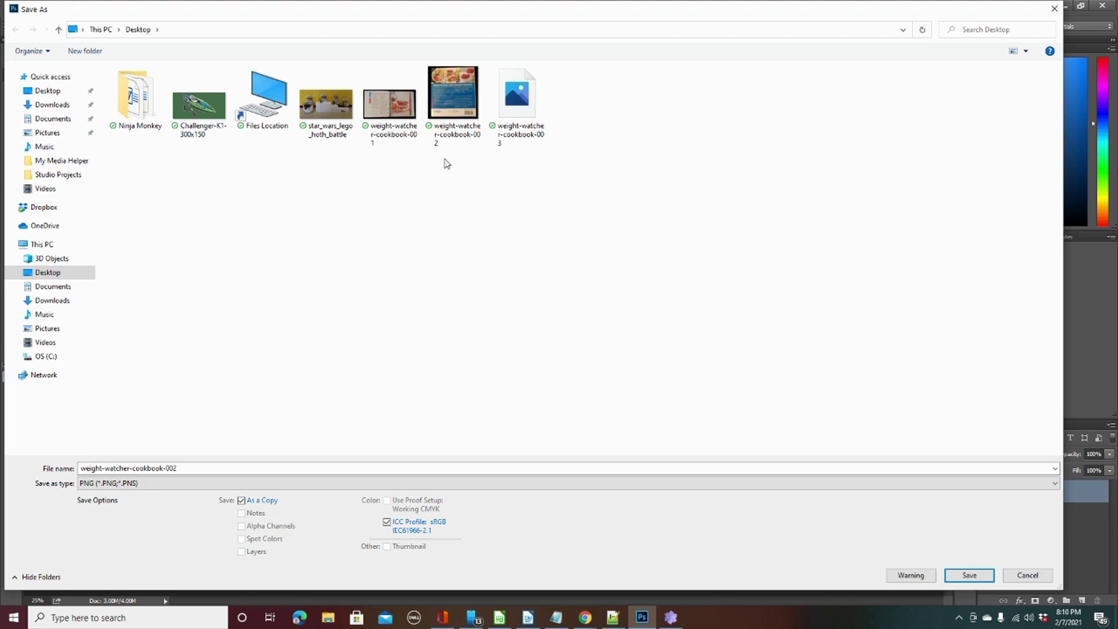
double_click(452, 96)
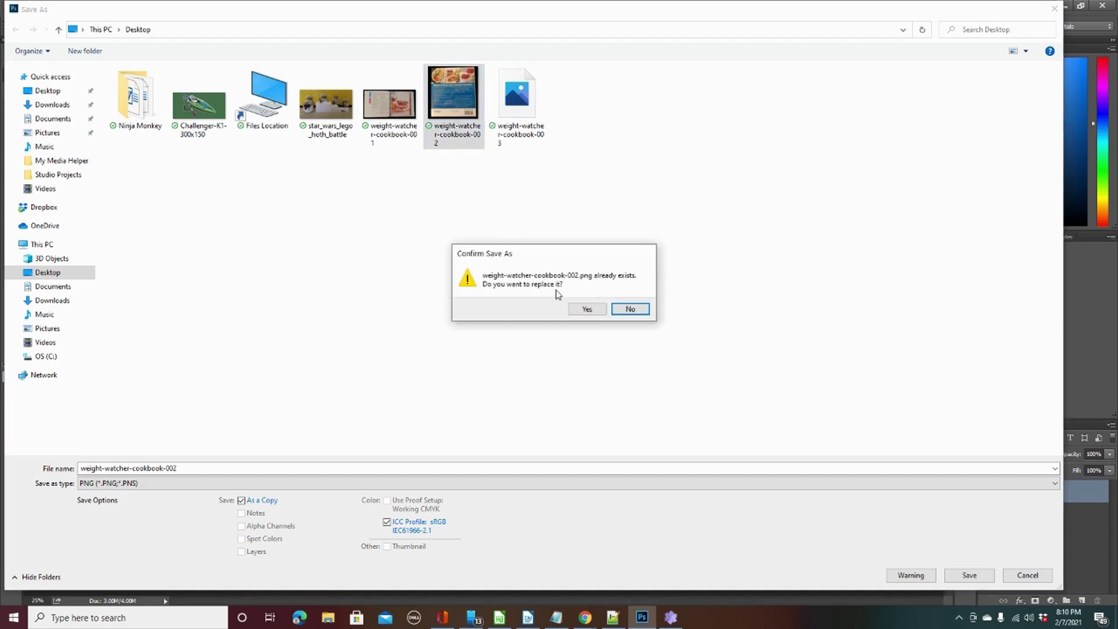
left_click(580, 310)
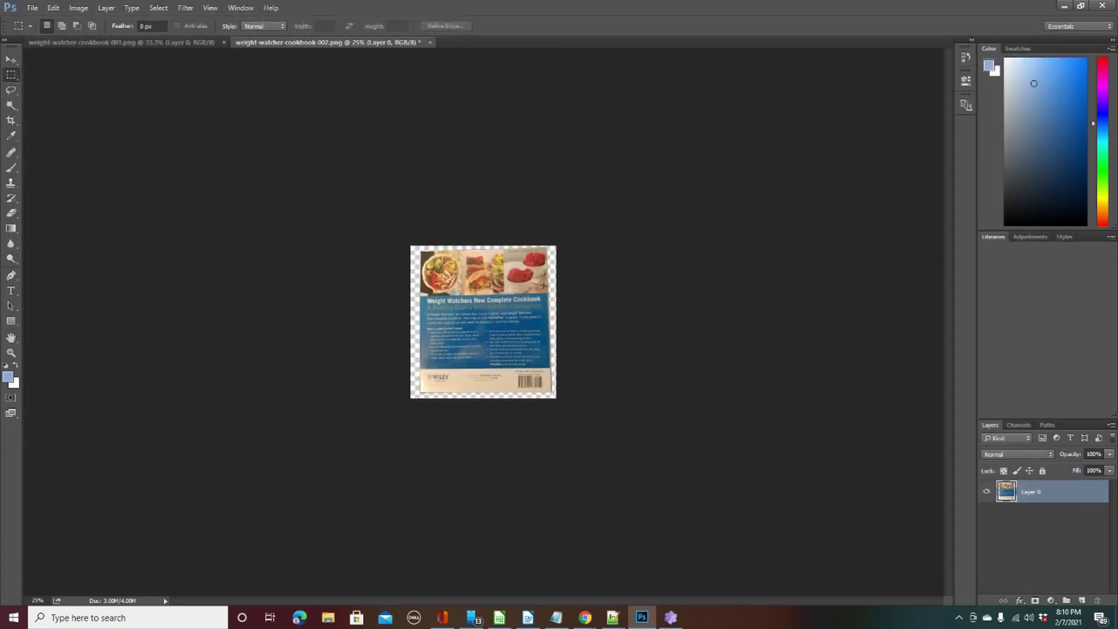
left_click(746, 167)
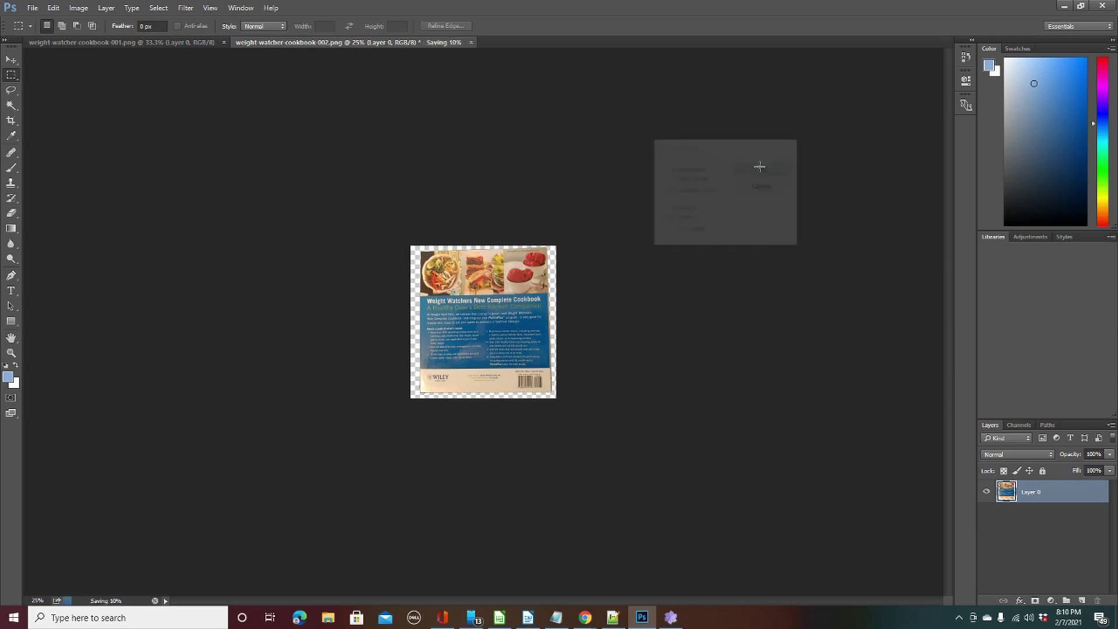
left_click(429, 42)
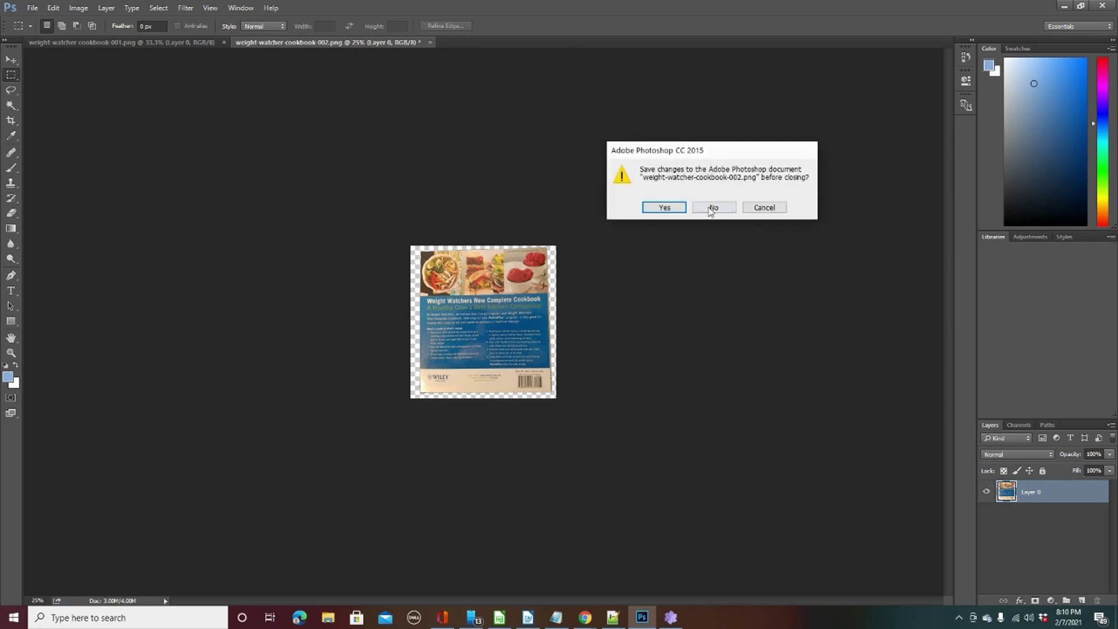
left_click(711, 207)
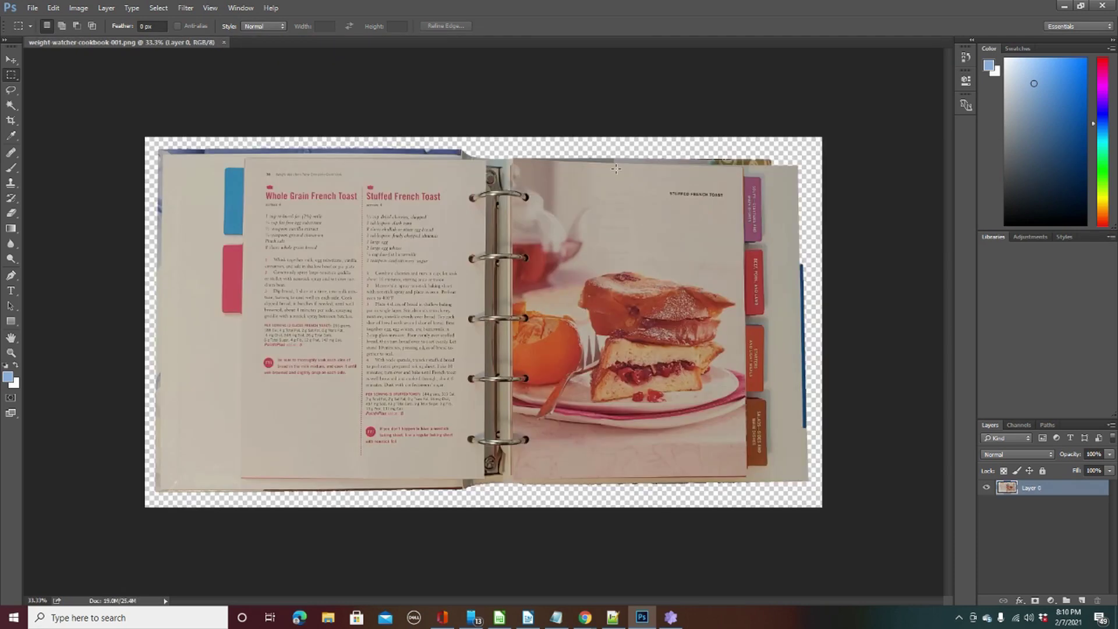
Resize the open-binder image to 1000 px wide.
left_click(33, 8)
left_click(51, 33)
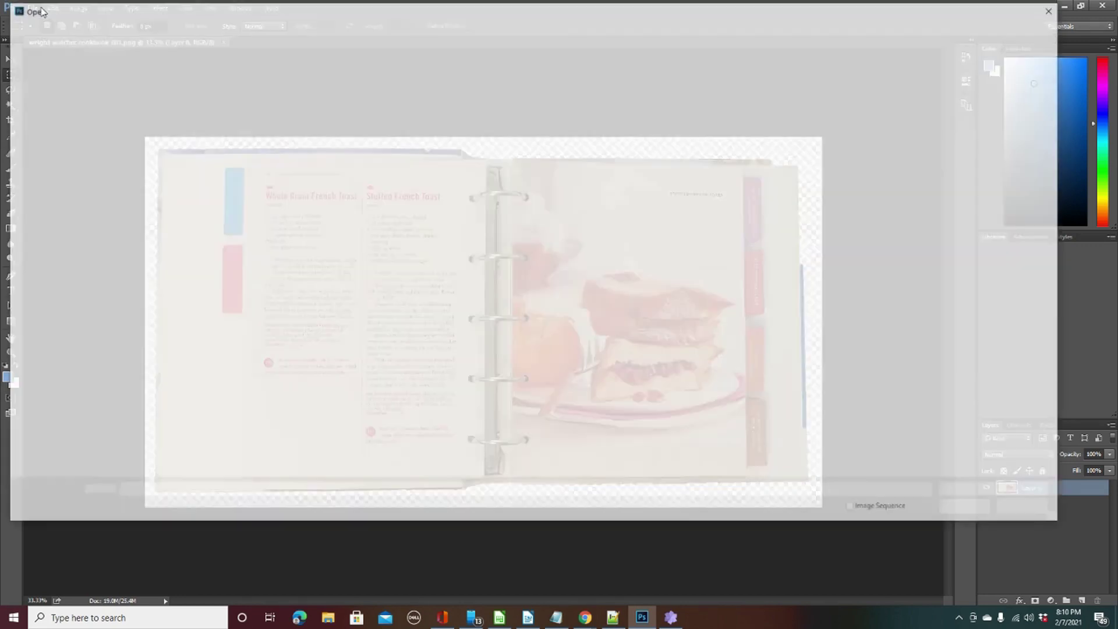
left_click(1060, 11)
left_click(78, 8)
left_click(93, 91)
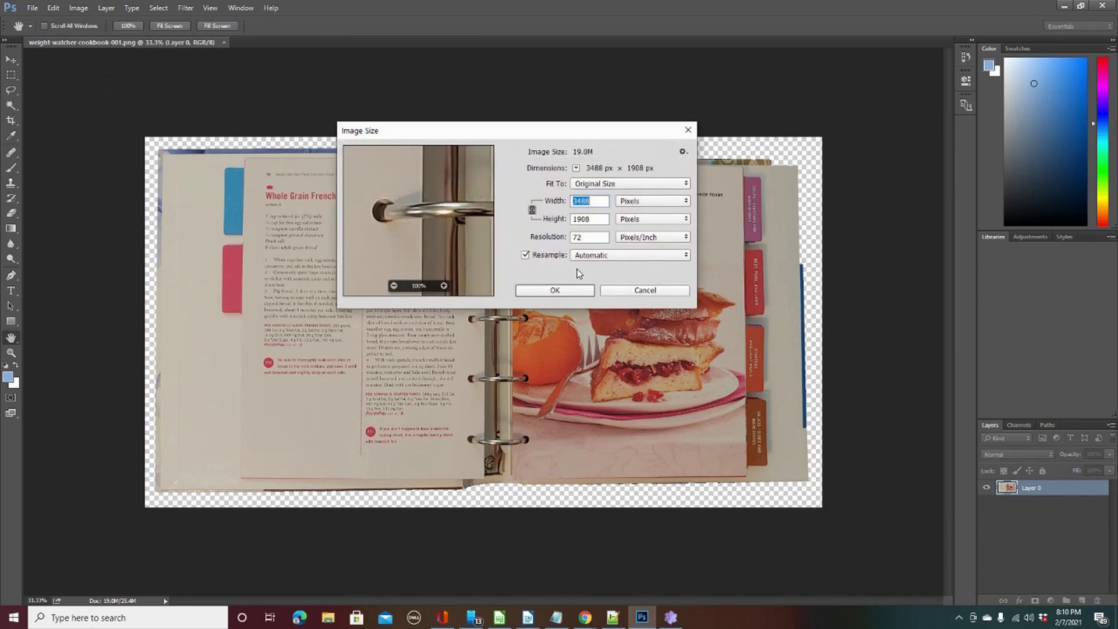
type("1000")
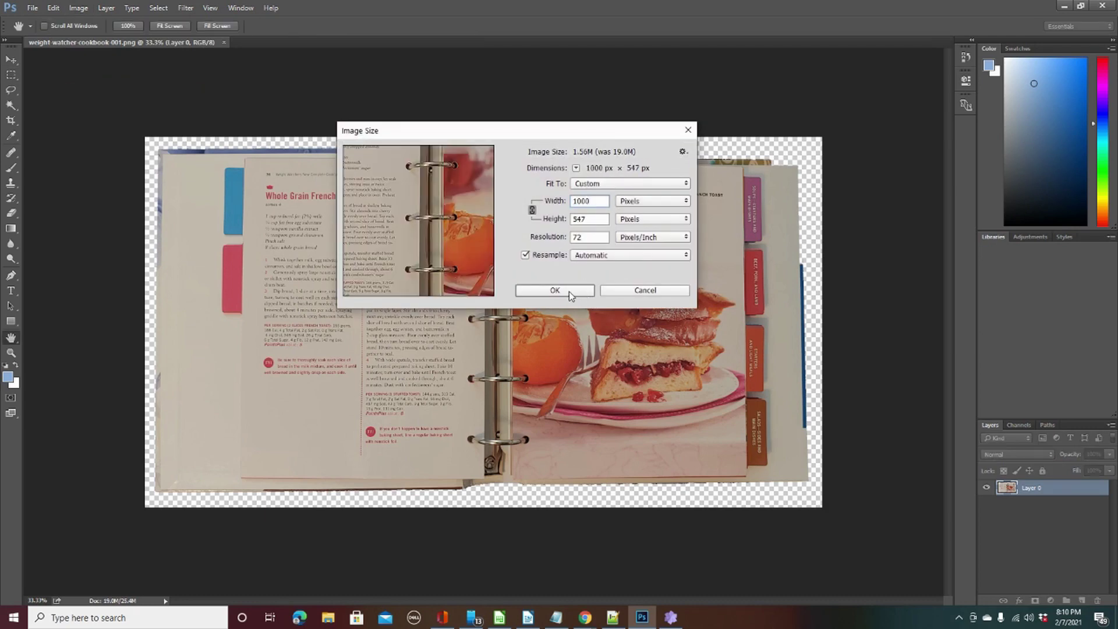
left_click(564, 292)
Save it as PNG over weight-watcher-cookbook-001, confirming the replacement and PNG options.
left_click(32, 7)
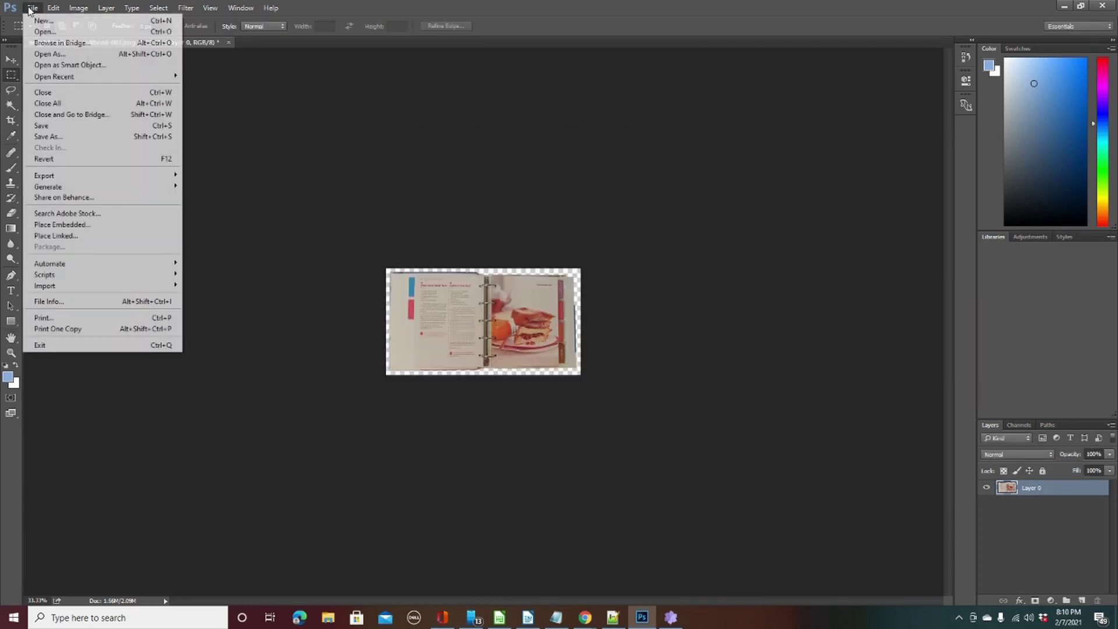
left_click(53, 135)
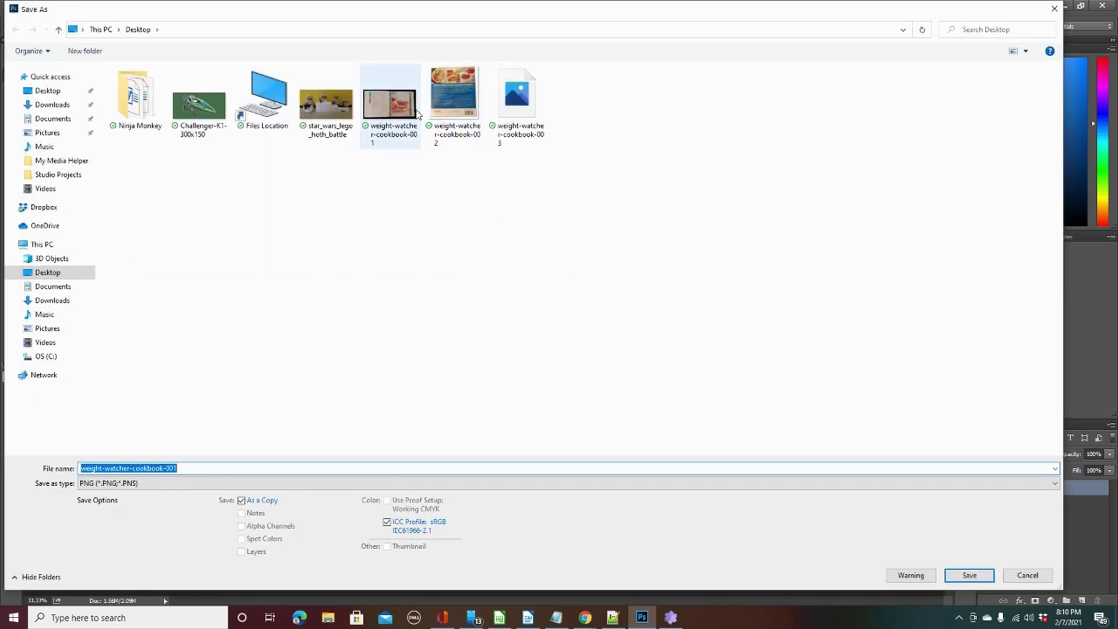
left_click(416, 113)
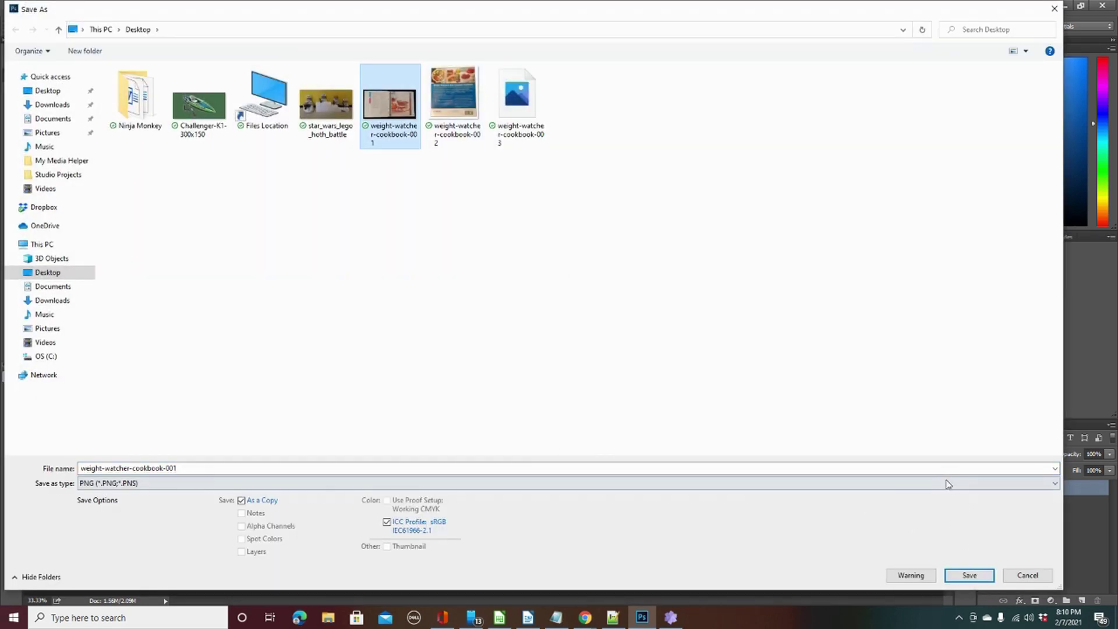
left_click(969, 575)
left_click(599, 308)
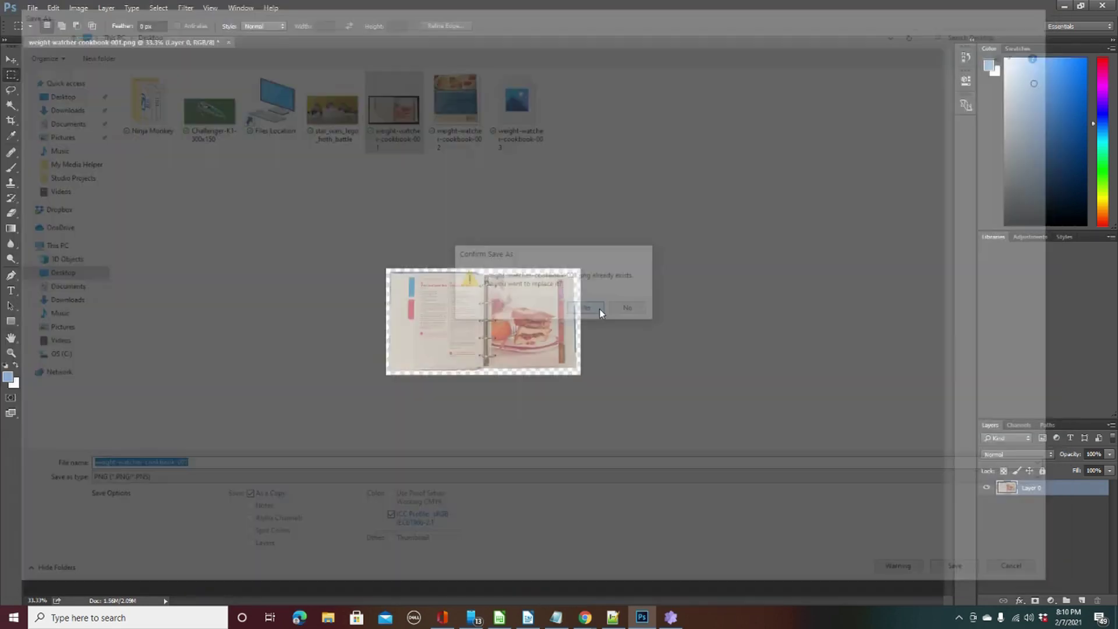
left_click(758, 169)
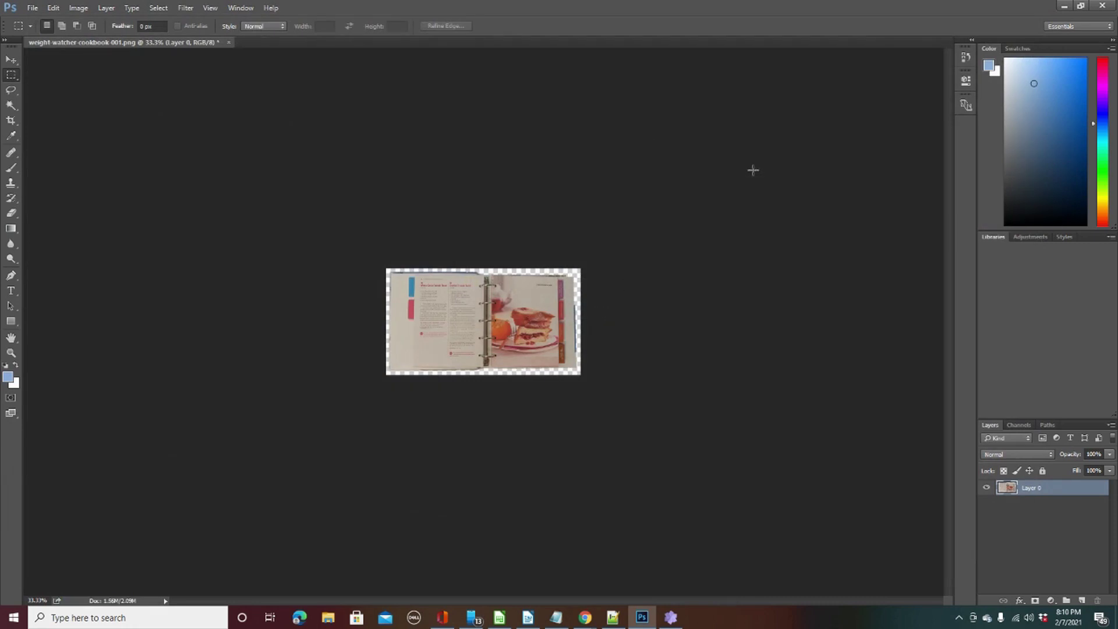
Upload weight-watcher-cookbook-003, 002 and 001 as the main, second and third offer images.
left_click(1063, 6)
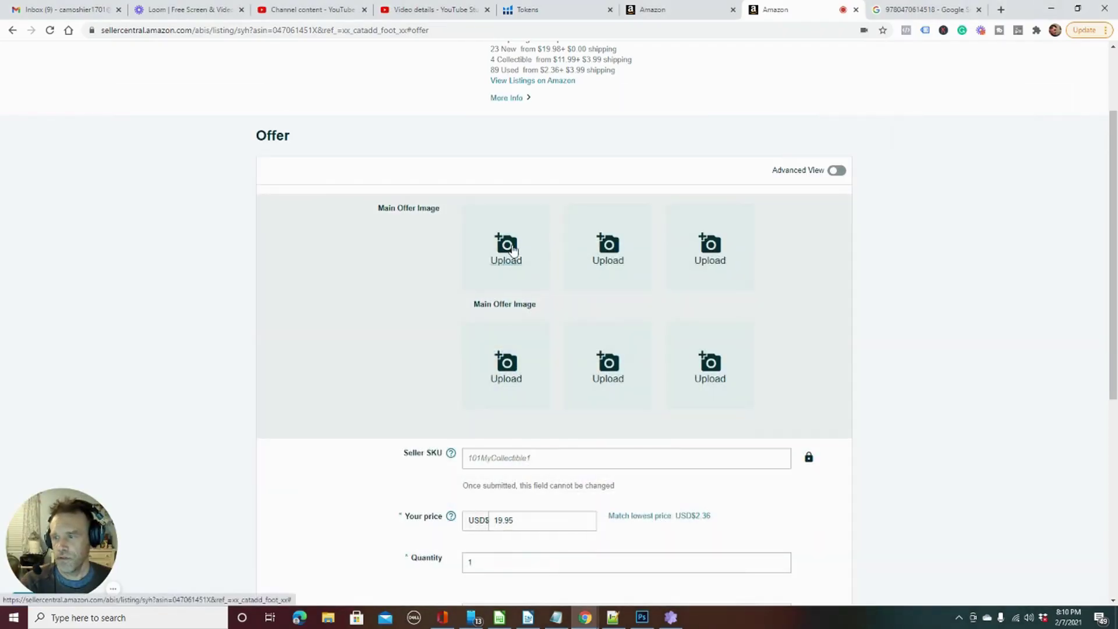
left_click(509, 247)
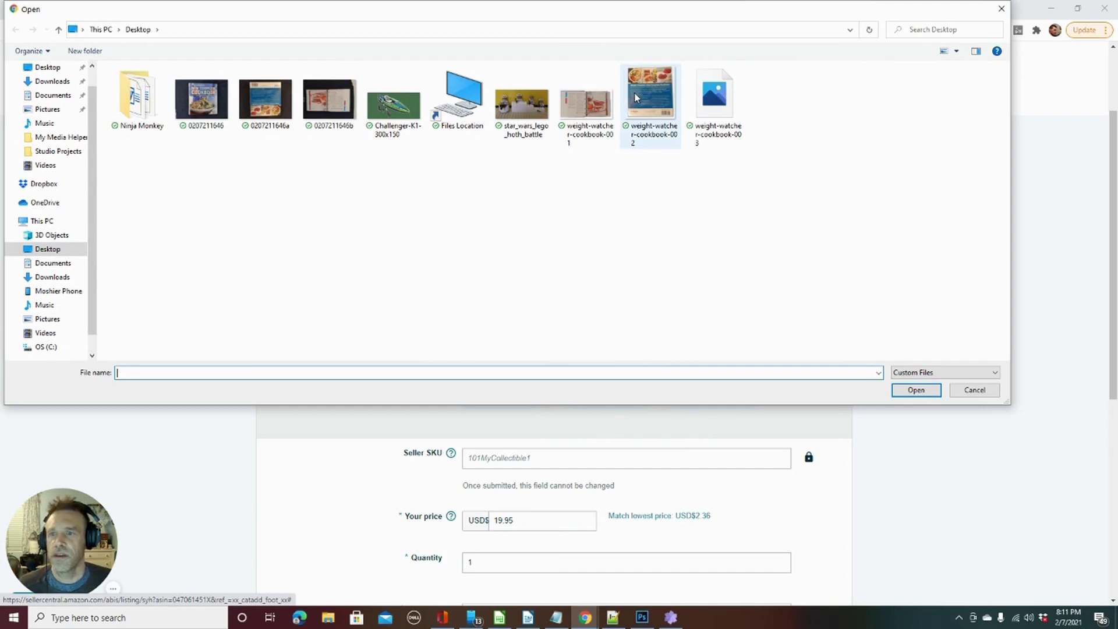
left_click(722, 104)
double_click(722, 104)
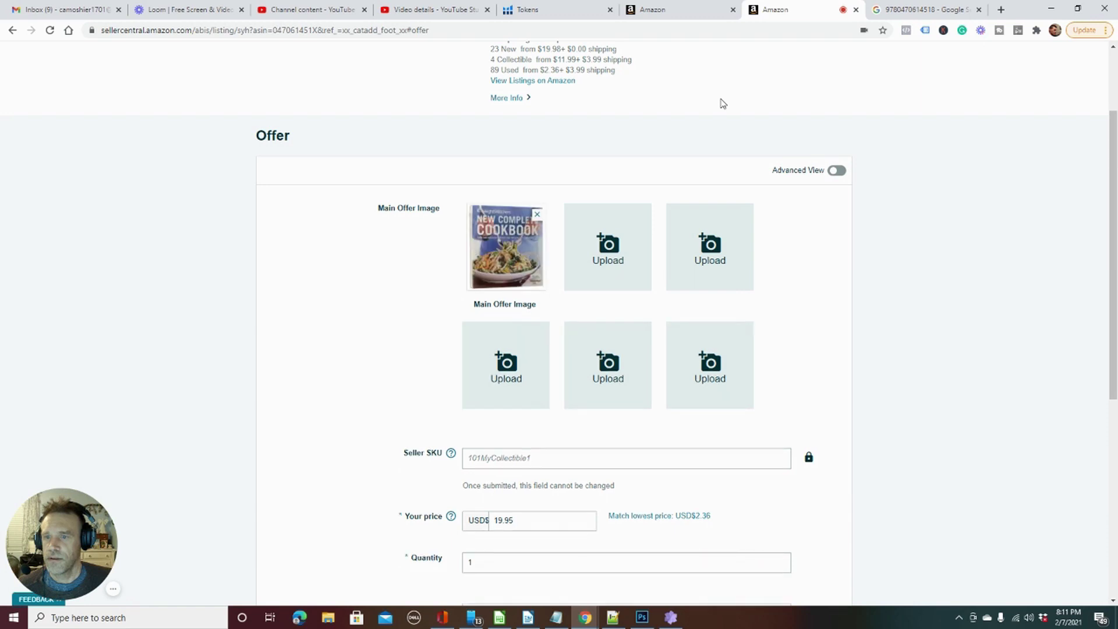
left_click(597, 260)
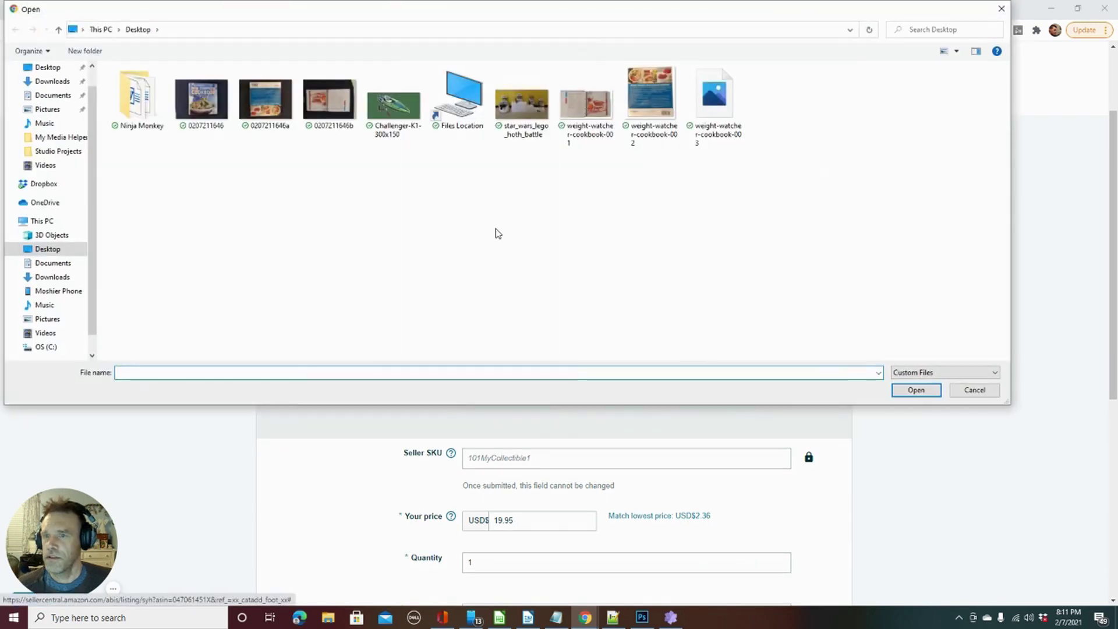
double_click(656, 110)
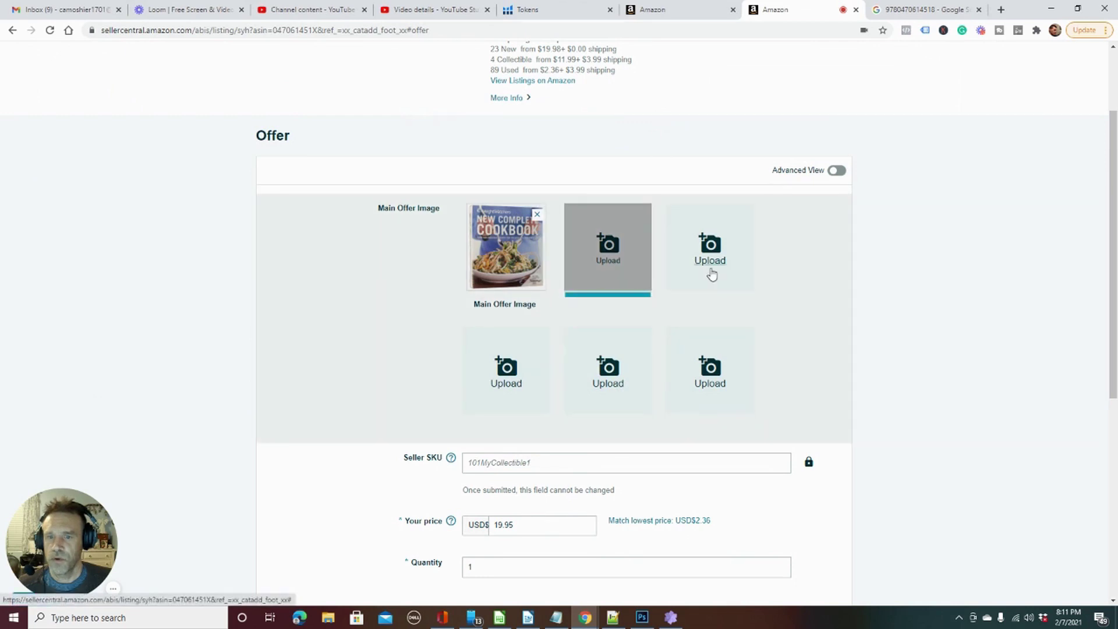
left_click(711, 270)
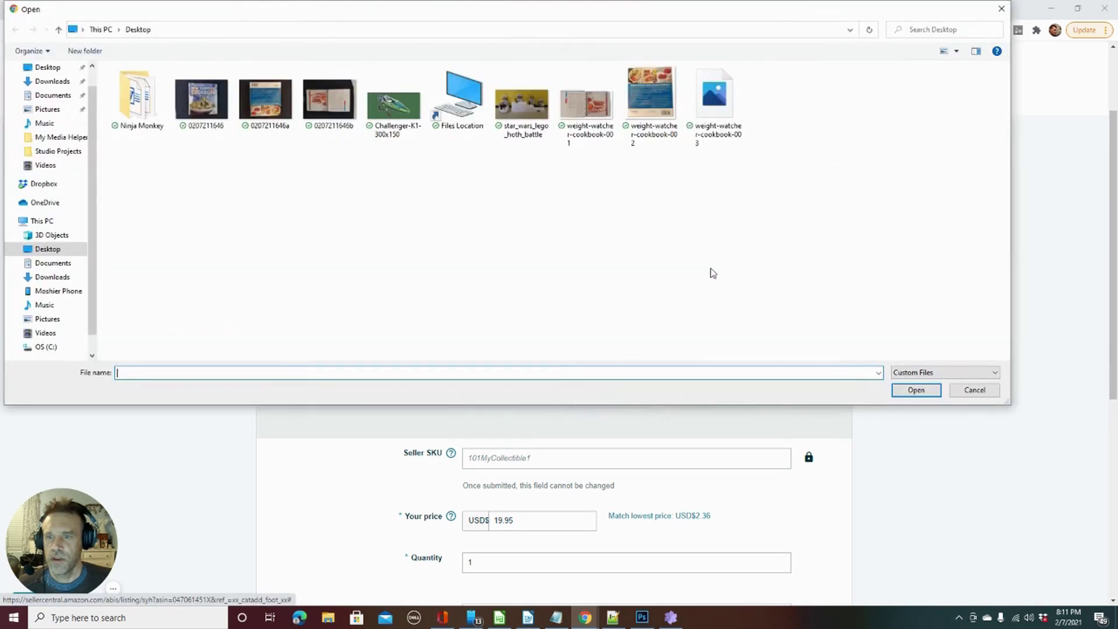
double_click(588, 114)
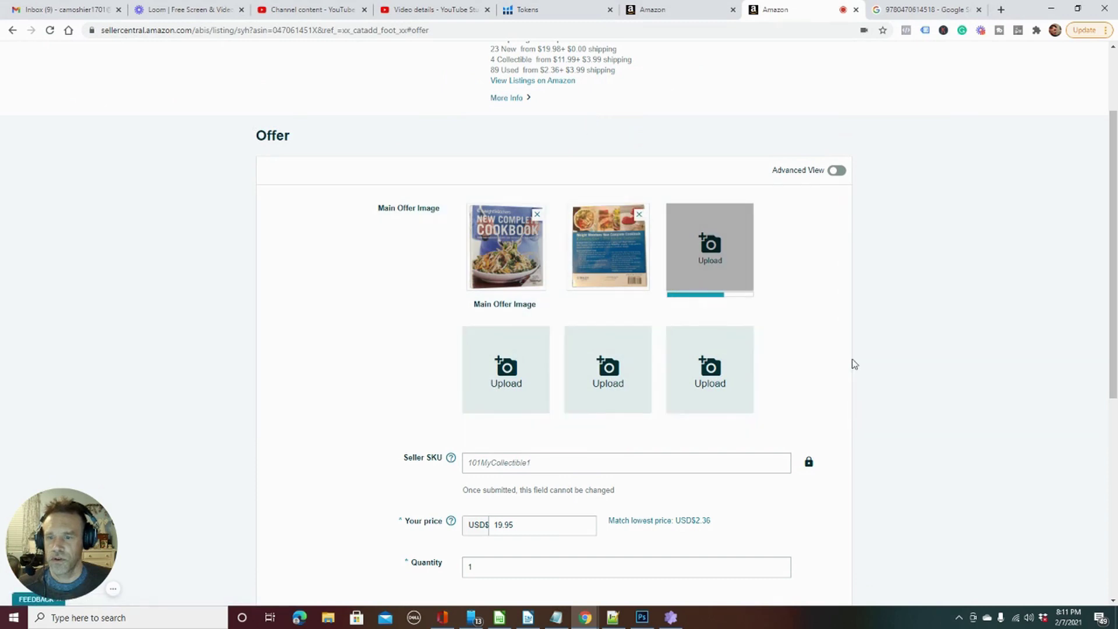
scroll(854, 364, "down", 3)
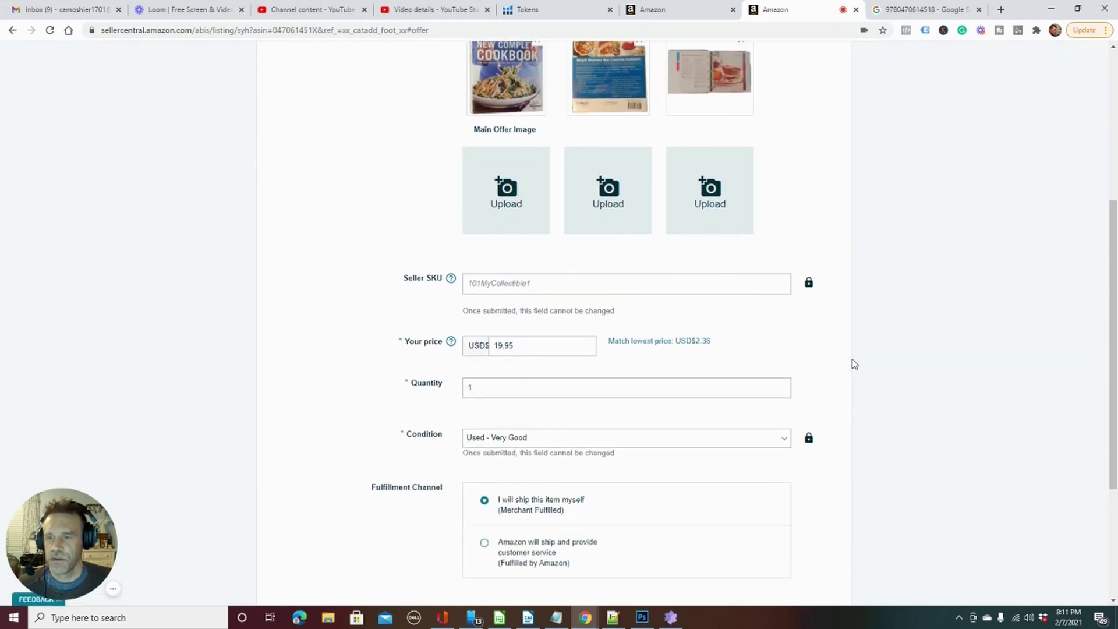
scroll(854, 364, "down", 2)
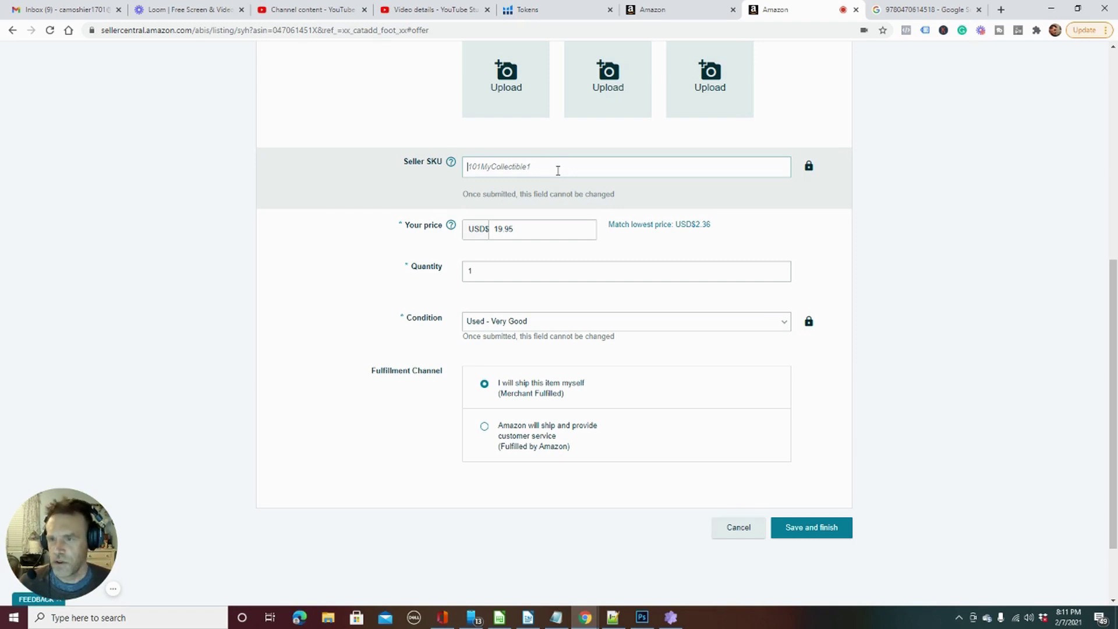
Enter weightloss-001 as the Seller SKU and switch on Advanced View for the offer.
type("weightloss-001")
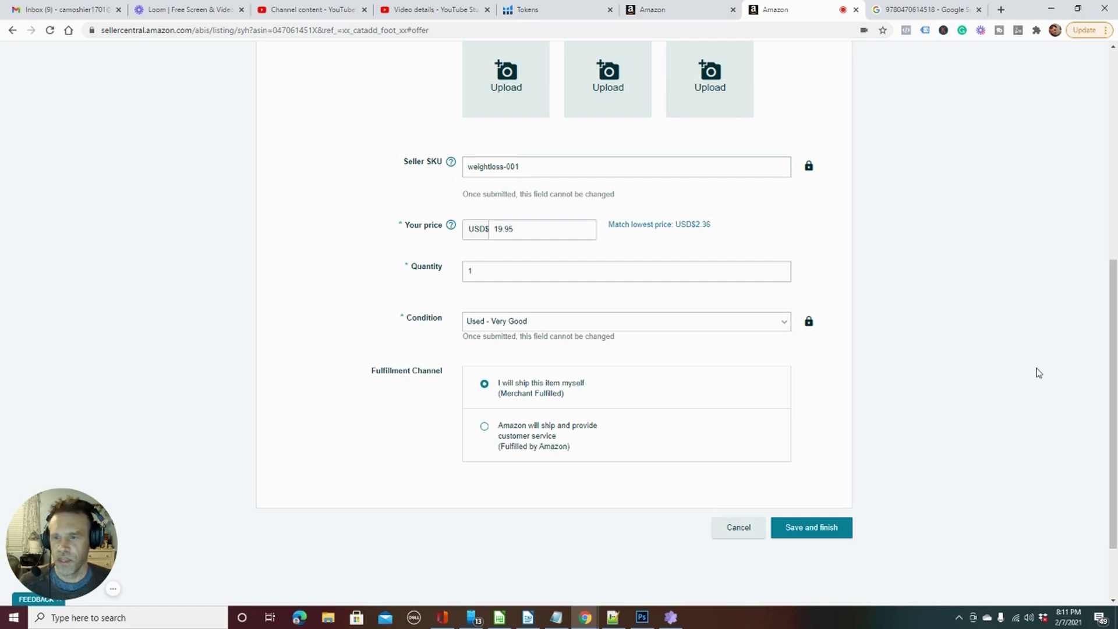
scroll(1038, 372, "up", 6)
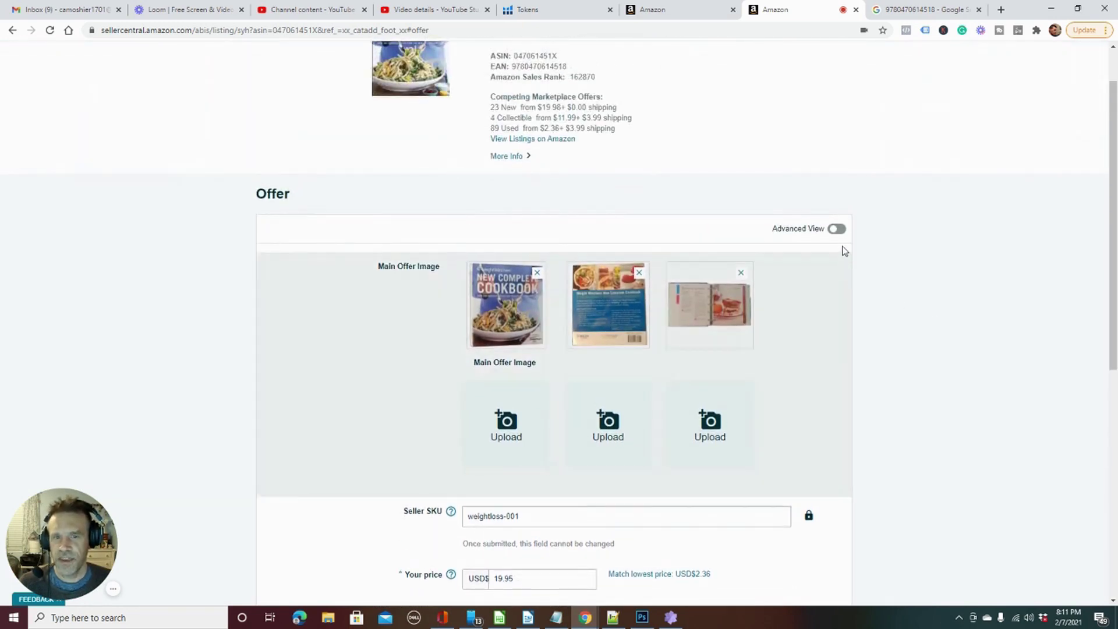
left_click(837, 231)
scroll(894, 357, "down", 9)
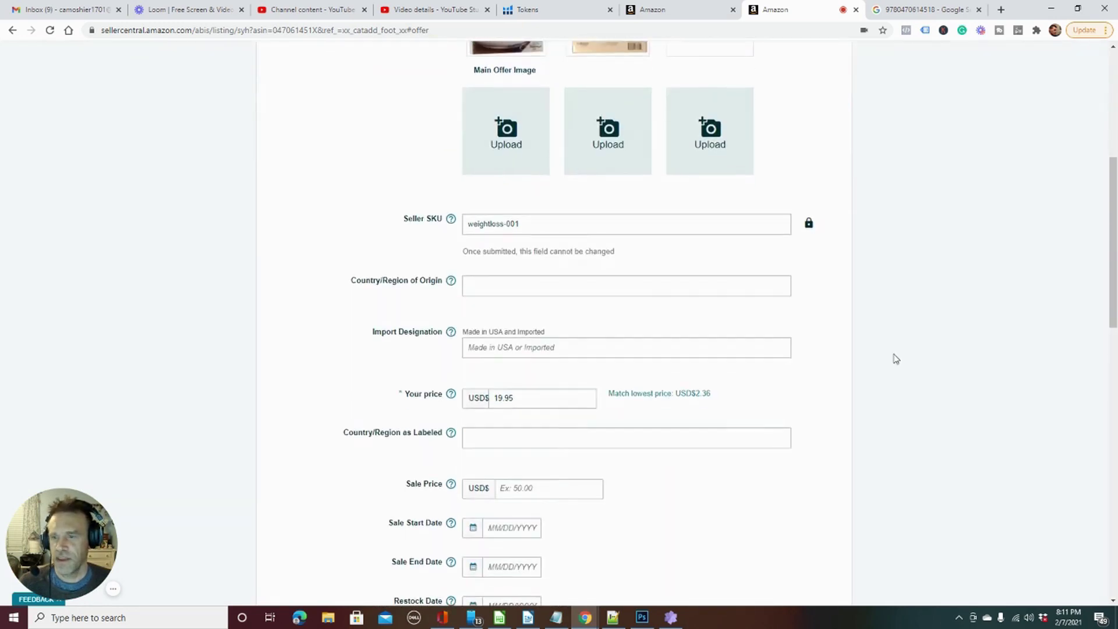
scroll(895, 358, "down", 2)
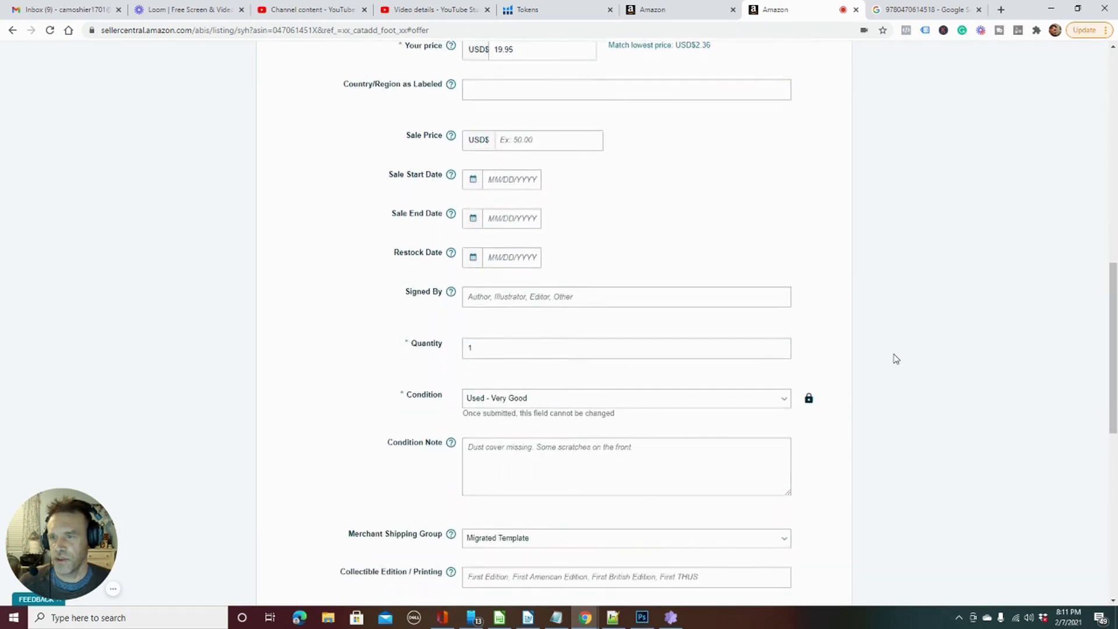
scroll(894, 358, "down", 2)
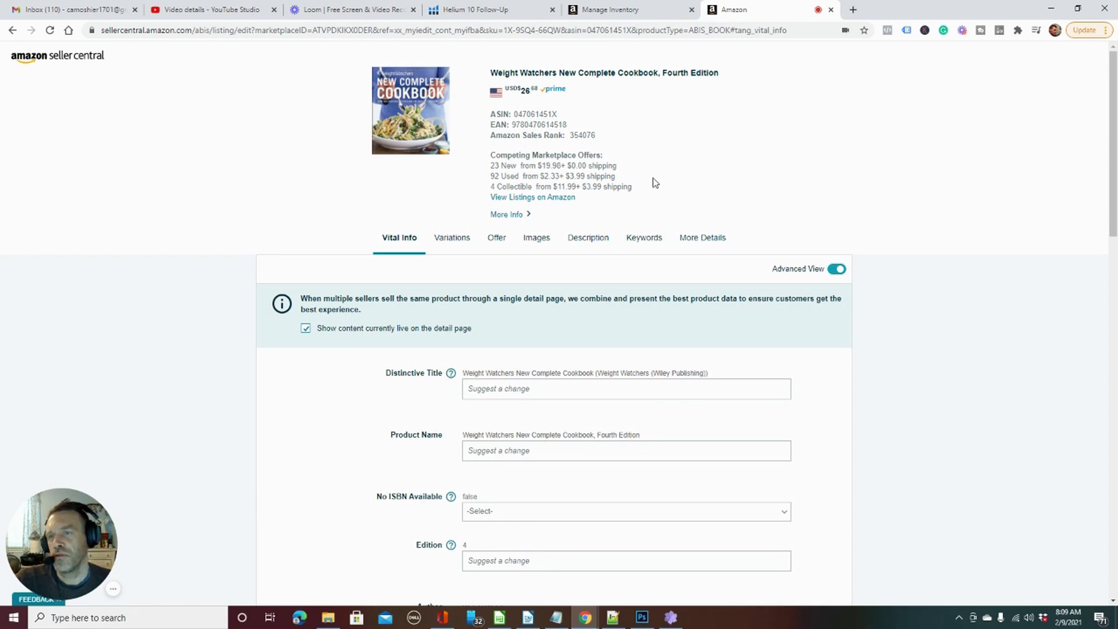
Visit the Helium 10 dashboard, then return to the Seller Central inventory list.
left_click(652, 239)
left_click(475, 10)
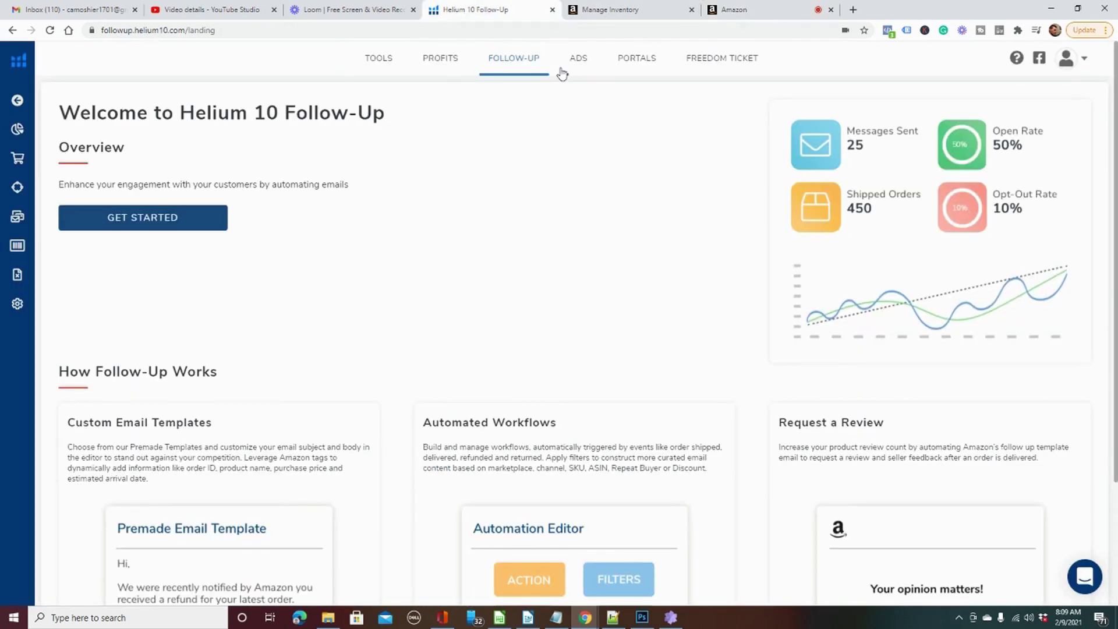
left_click(46, 104)
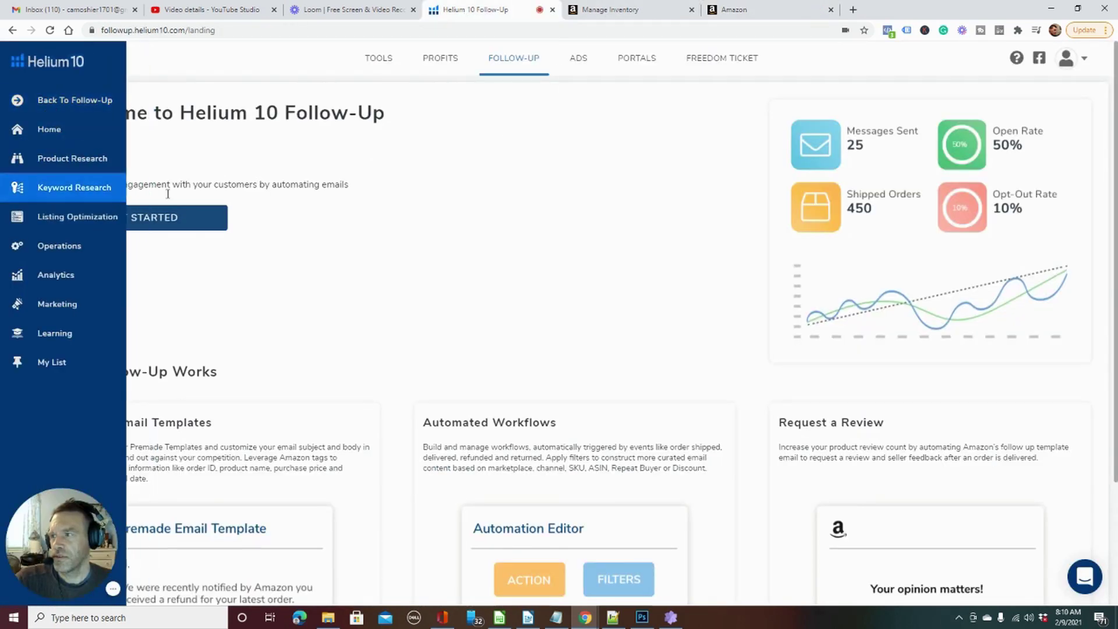
left_click(8, 122)
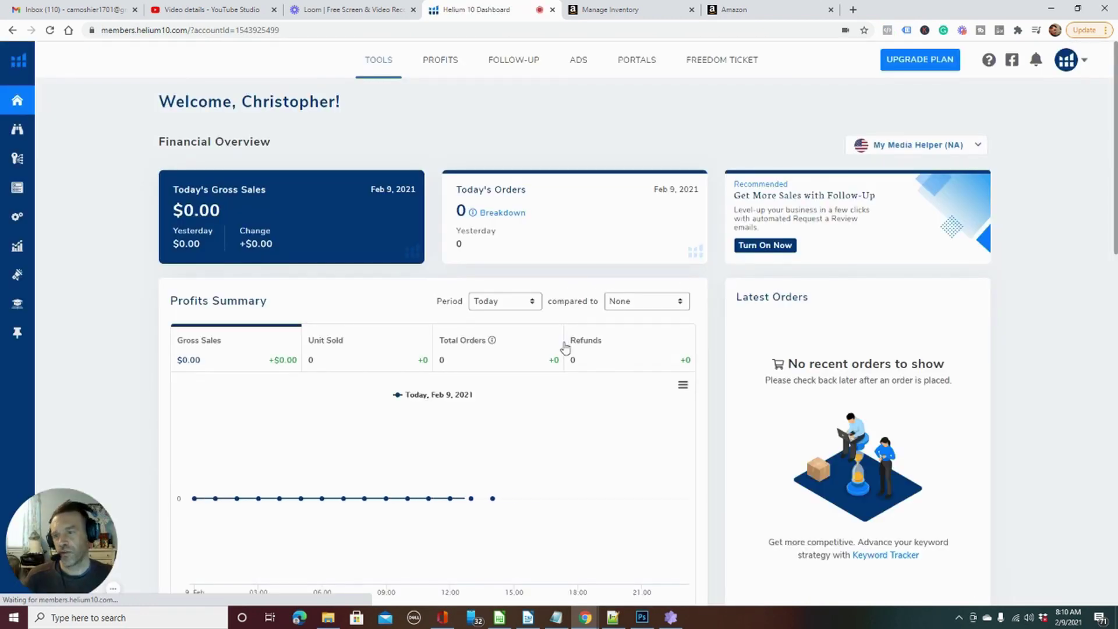
left_click(735, 10)
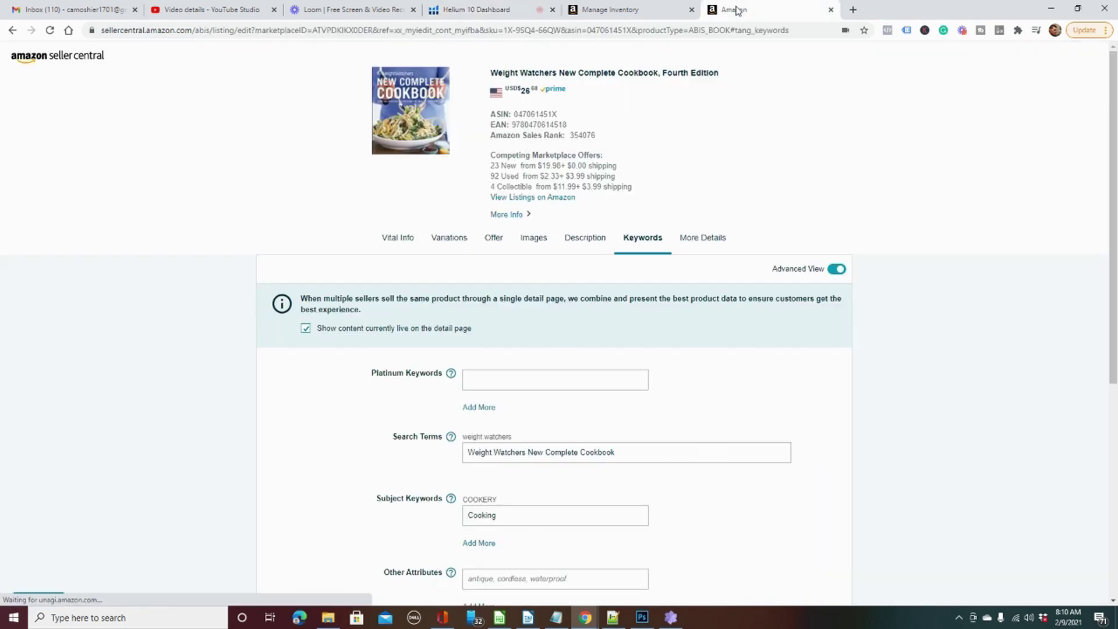
left_click(608, 10)
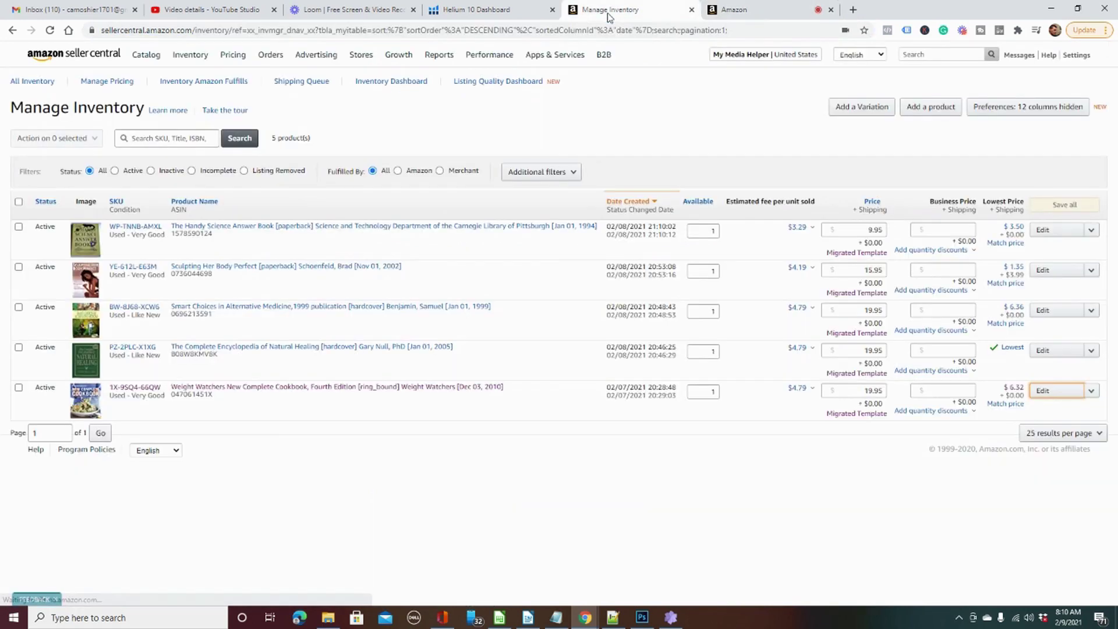
Open the seller's public storefront through Business Profile and View Profile.
left_click(69, 57)
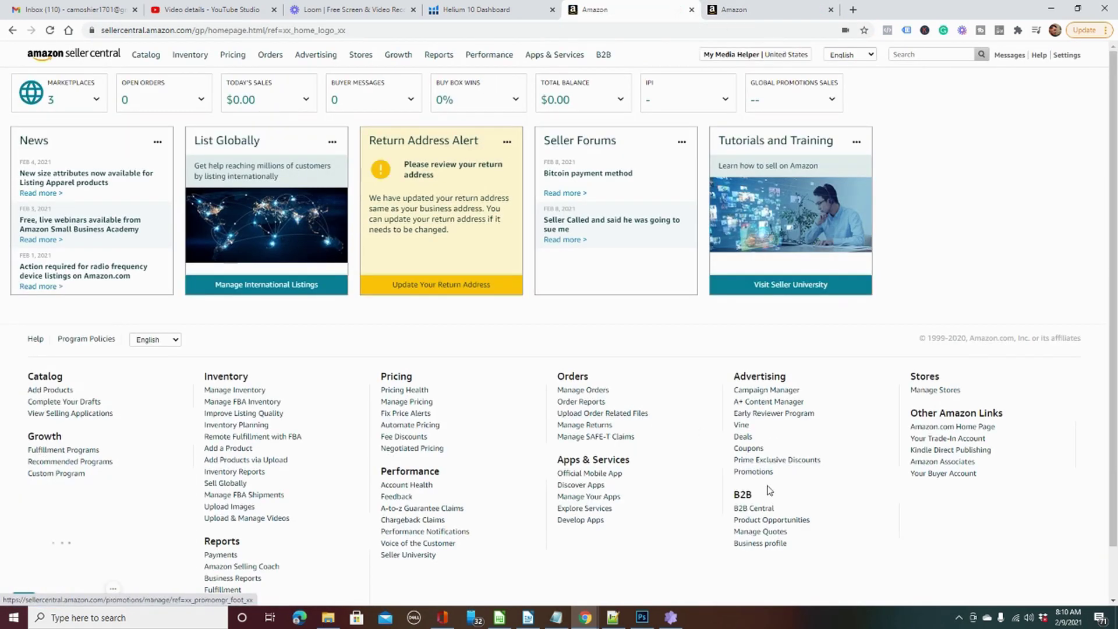
left_click(767, 545)
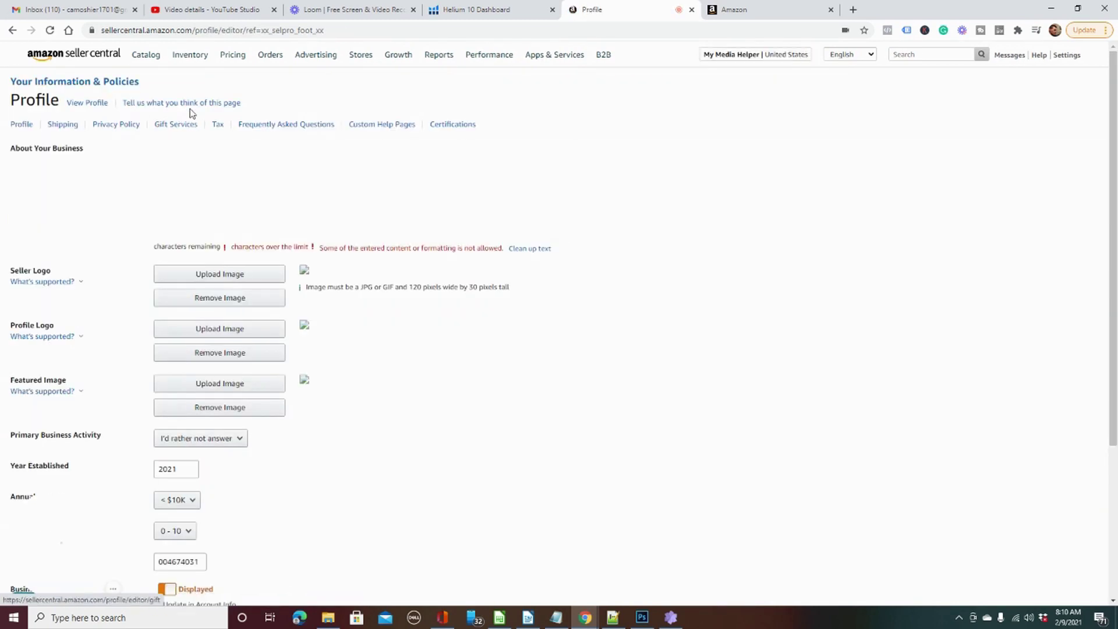
left_click(72, 105)
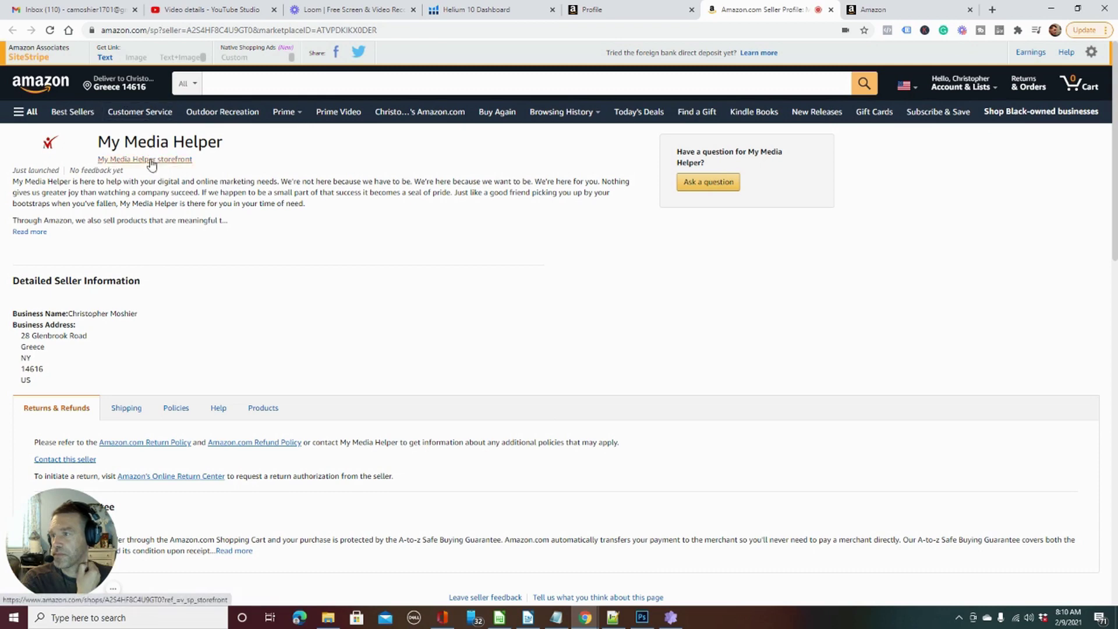
left_click(145, 159)
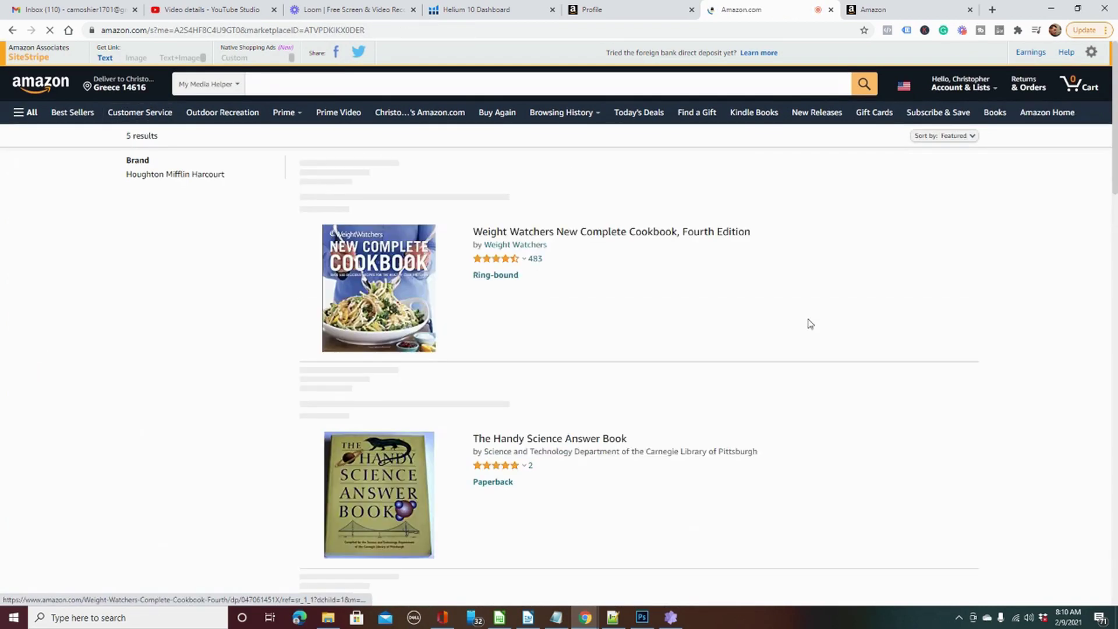
Open the Weight Watchers cookbook product page from the storefront, then go back.
scroll(906, 324, "down", 10)
scroll(908, 326, "up", 15)
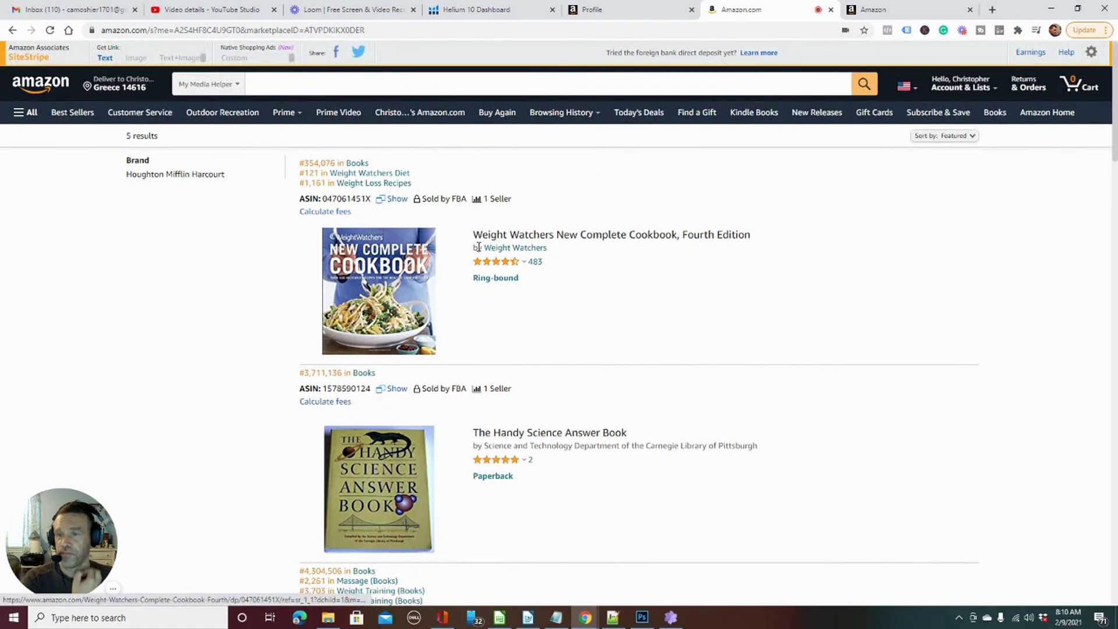
left_click(479, 235)
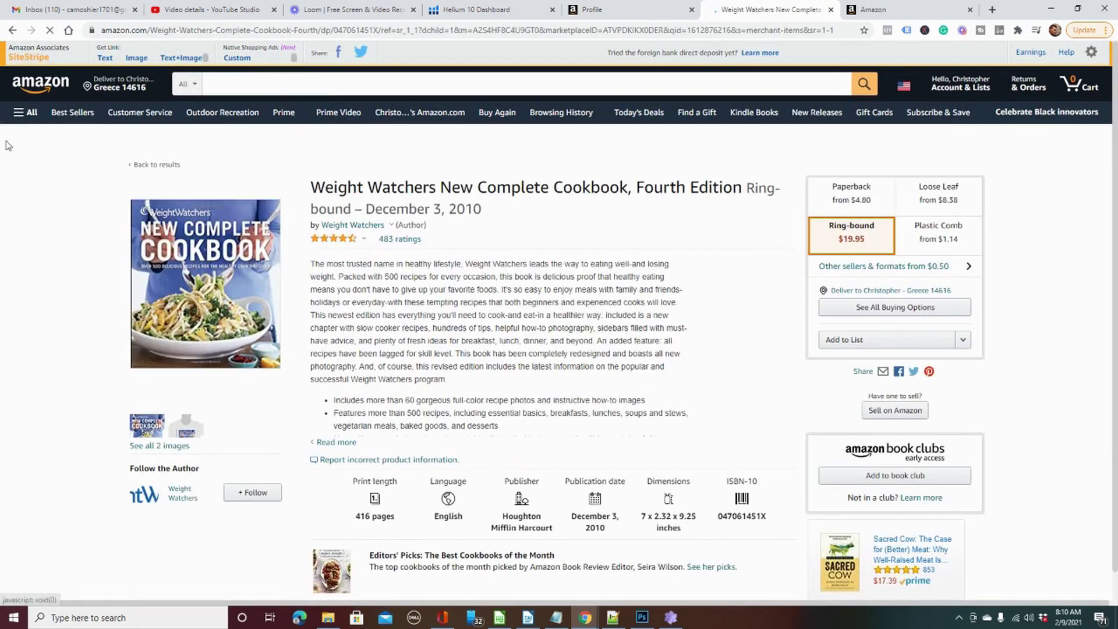
left_click(16, 10)
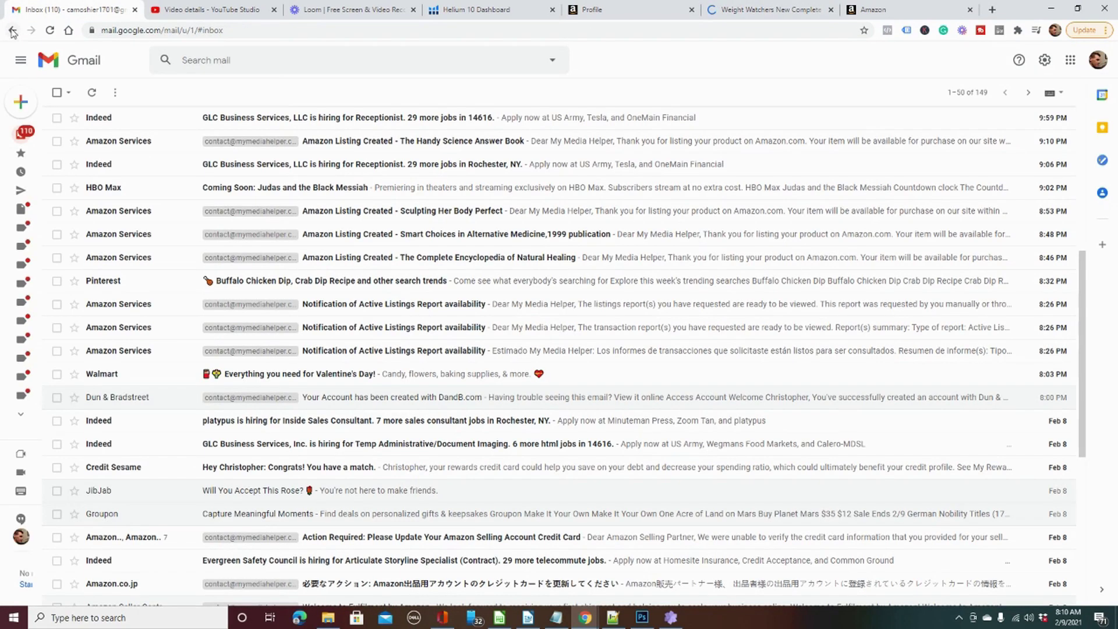
key("ctrl+6")
left_click(12, 30)
Open The Complete Encyclopedia of Natural Healing page and view its 1.98/10 Helium 10 evaluation.
scroll(374, 355, "down", 4)
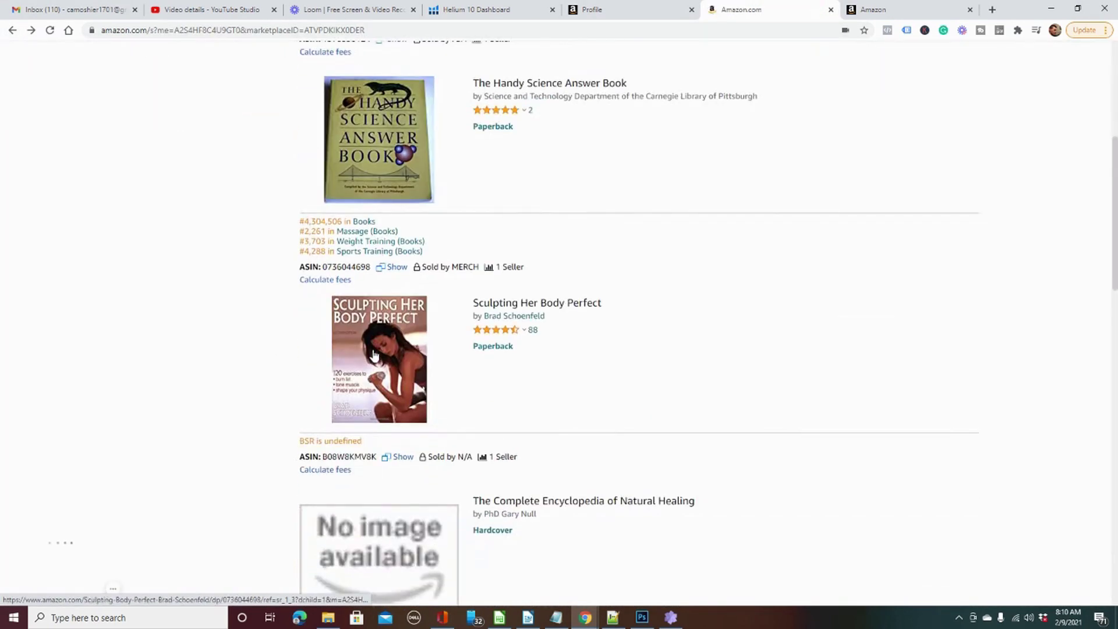
scroll(375, 356, "down", 5)
left_click(404, 287)
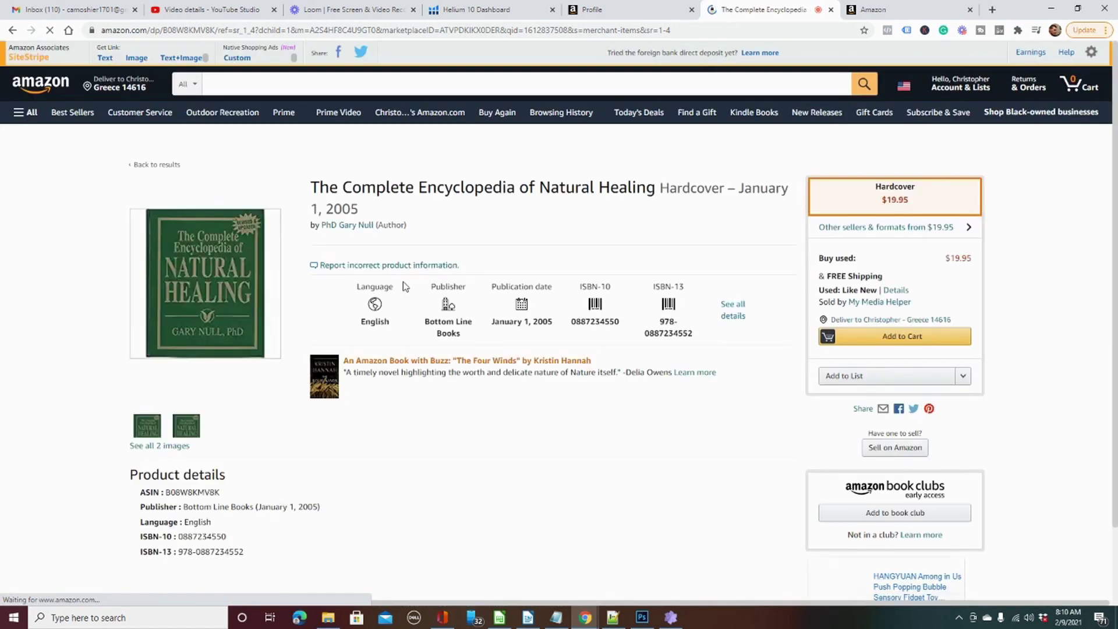
scroll(290, 344, "down", 1)
scroll(289, 344, "down", 1)
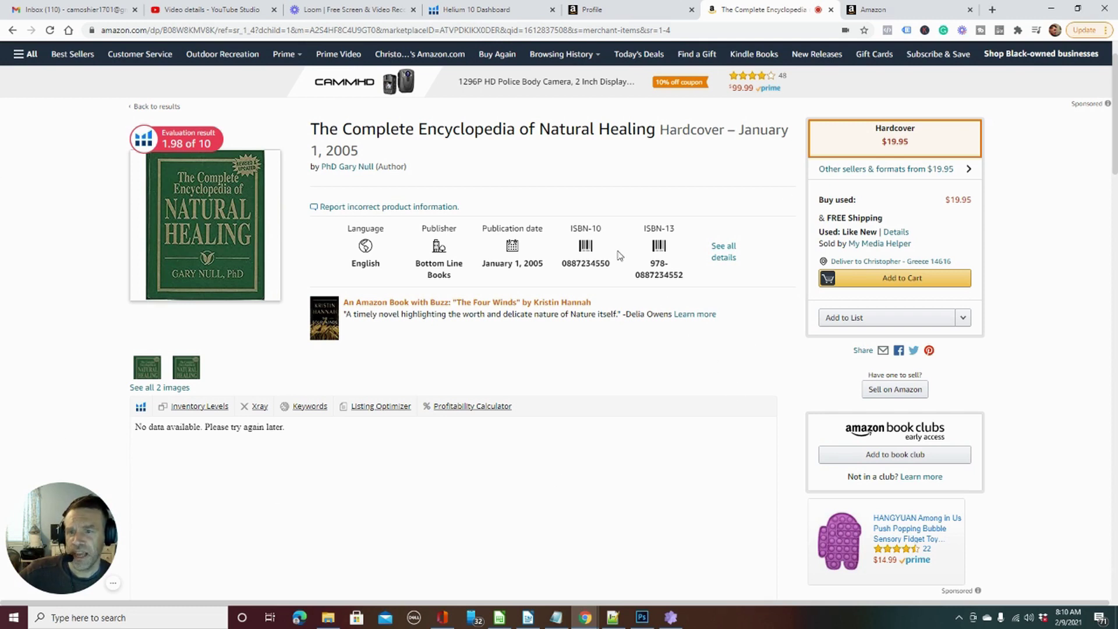
mouse_move(193, 149)
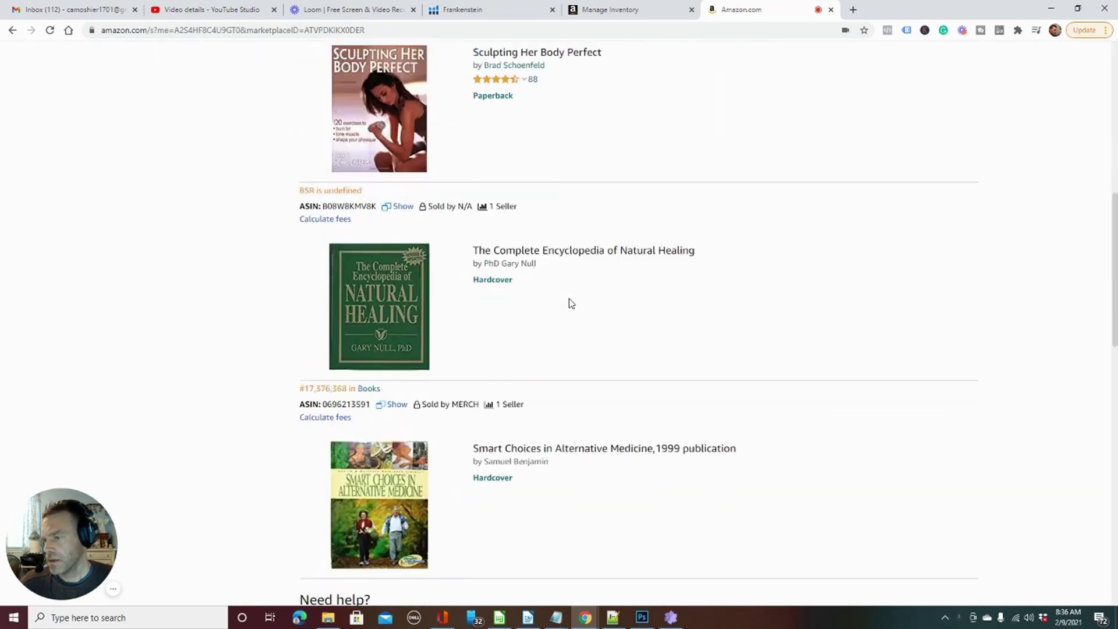
Open the Smart Choices in Alternative Medicine page and show inventory levels for its 11 sellers ($5.98–$19.94).
scroll(568, 301, "down", 3)
left_click(522, 236)
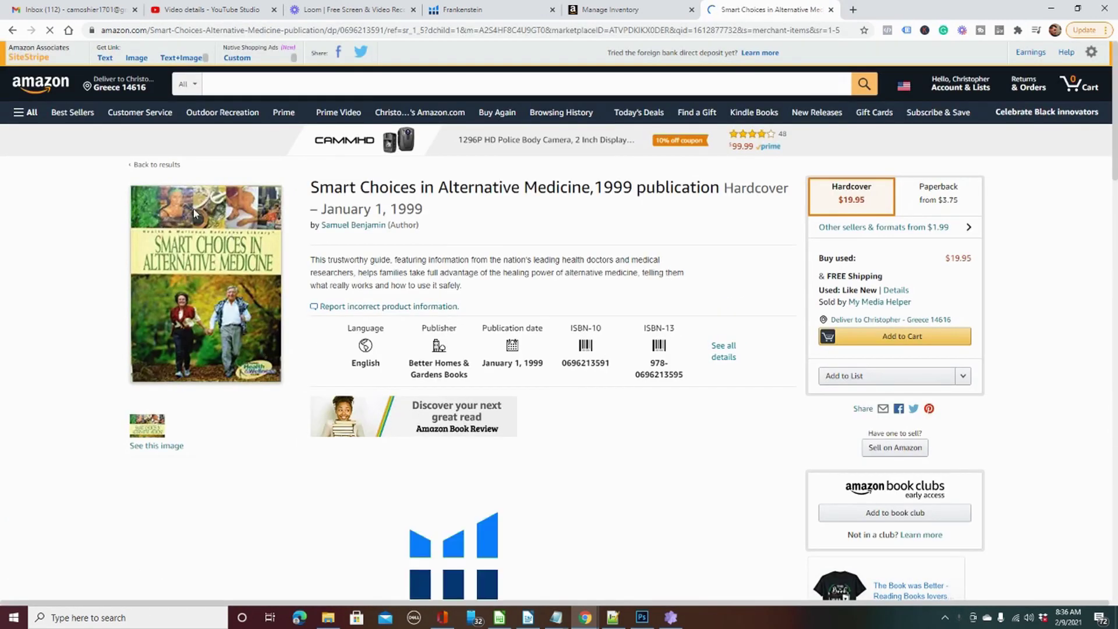
scroll(192, 185, "down", 1)
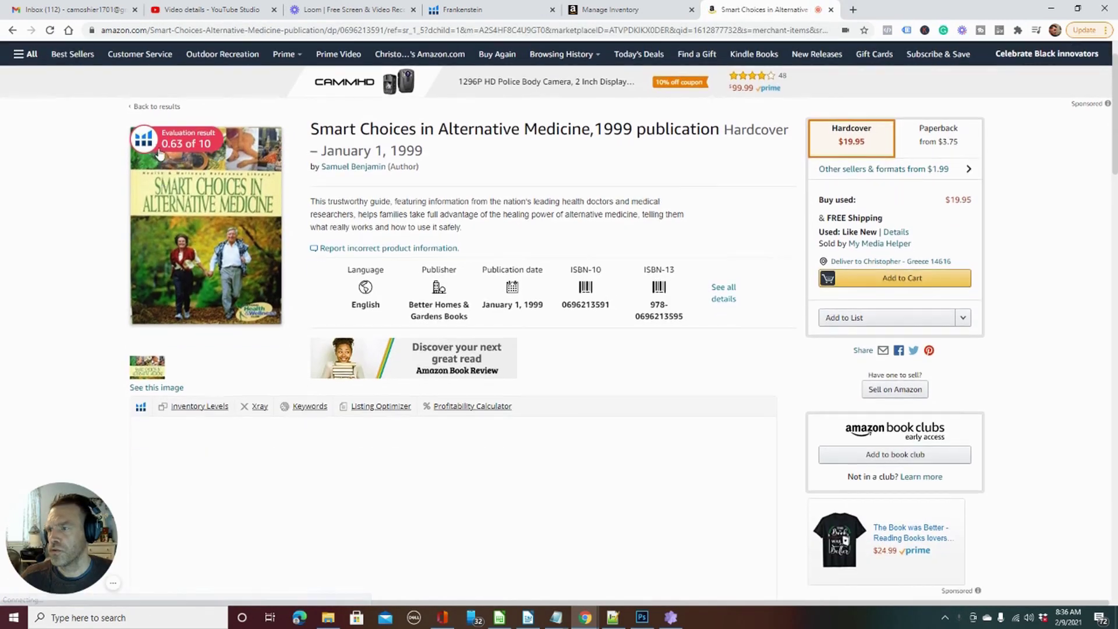
mouse_move(206, 144)
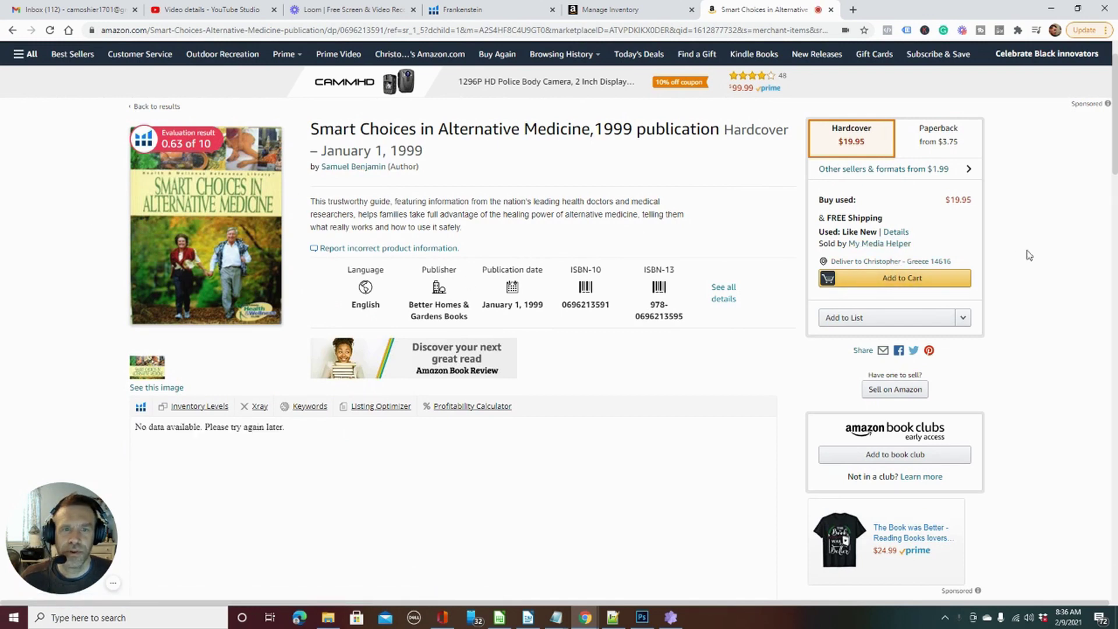
scroll(1028, 254, "up", 1)
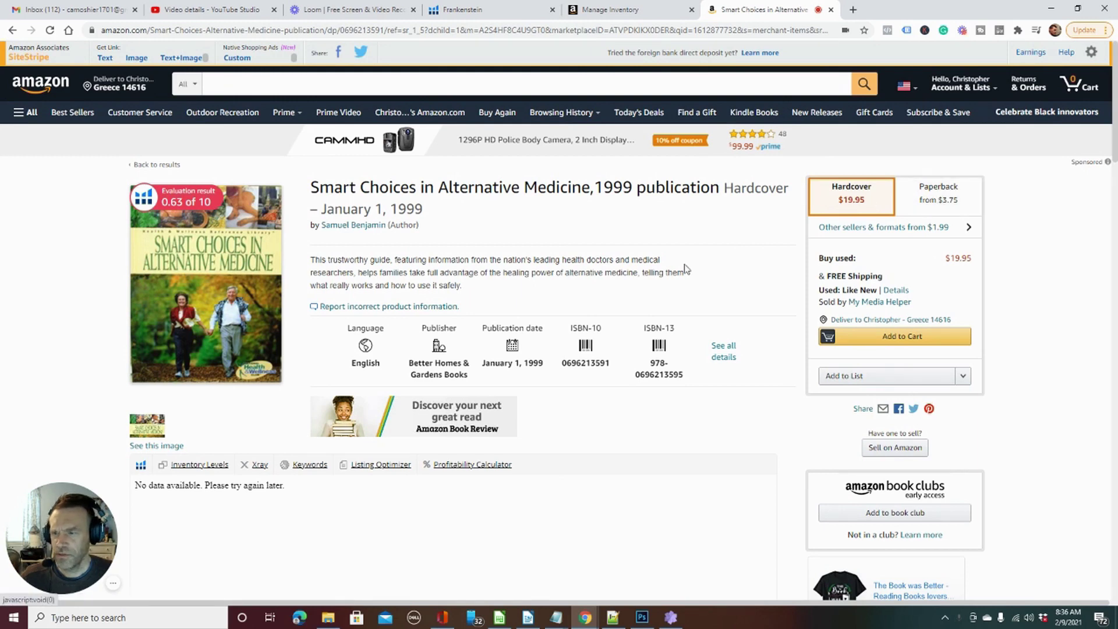
scroll(602, 415, "down", 4)
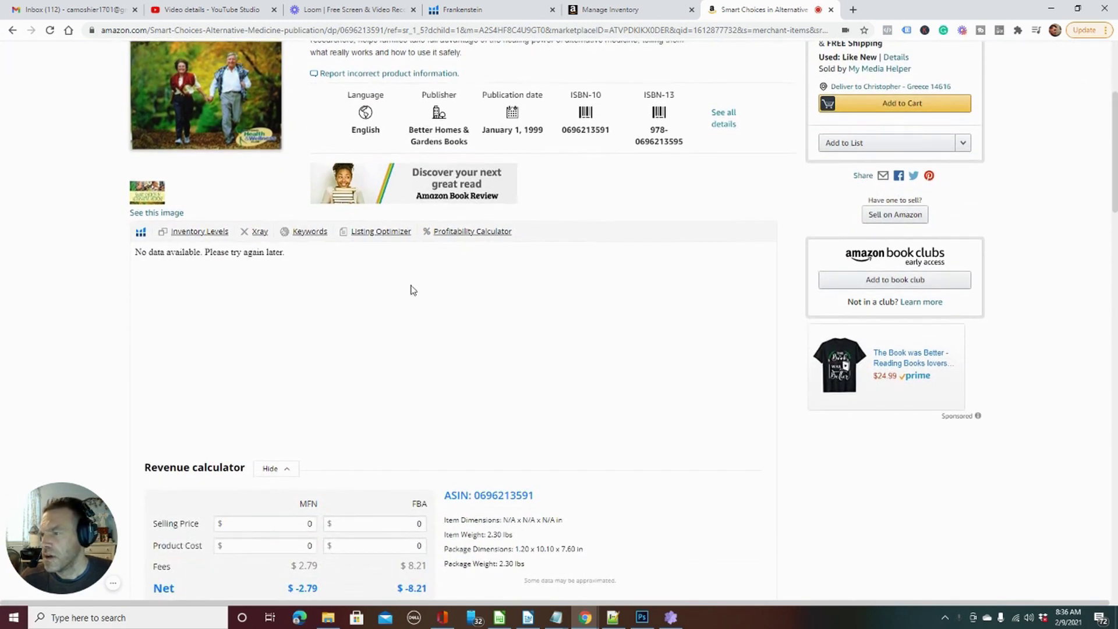
left_click(192, 235)
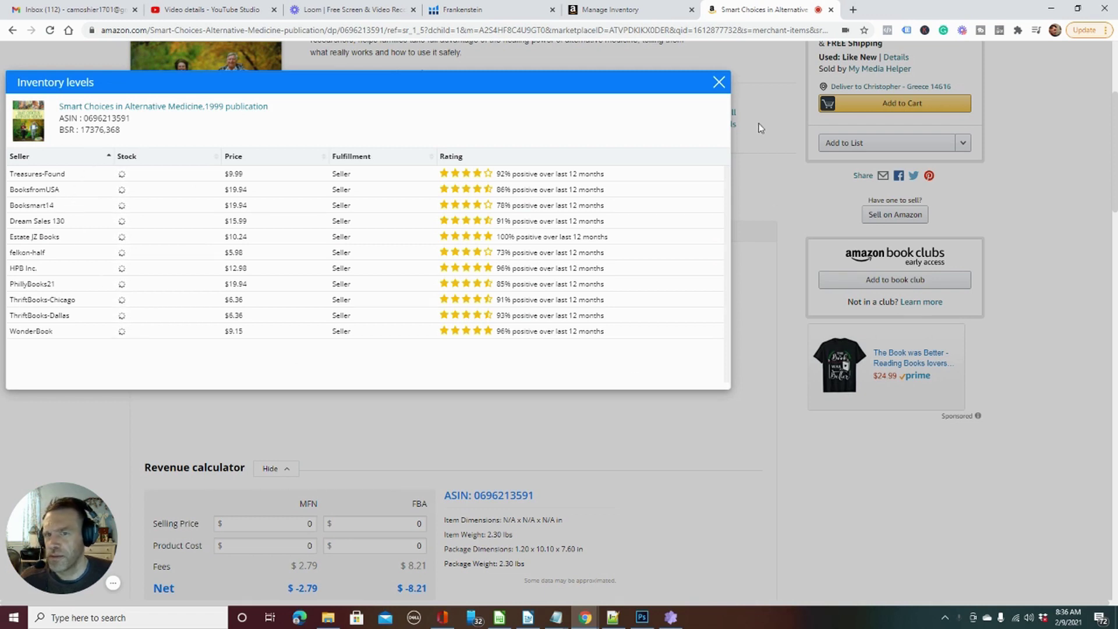
left_click(718, 82)
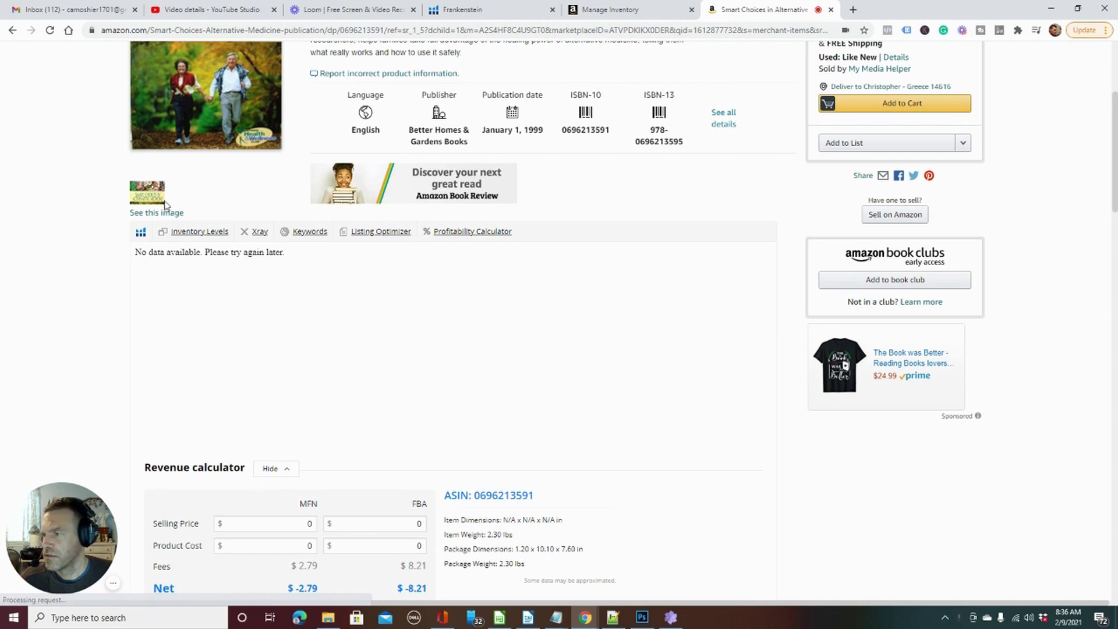
left_click(262, 236)
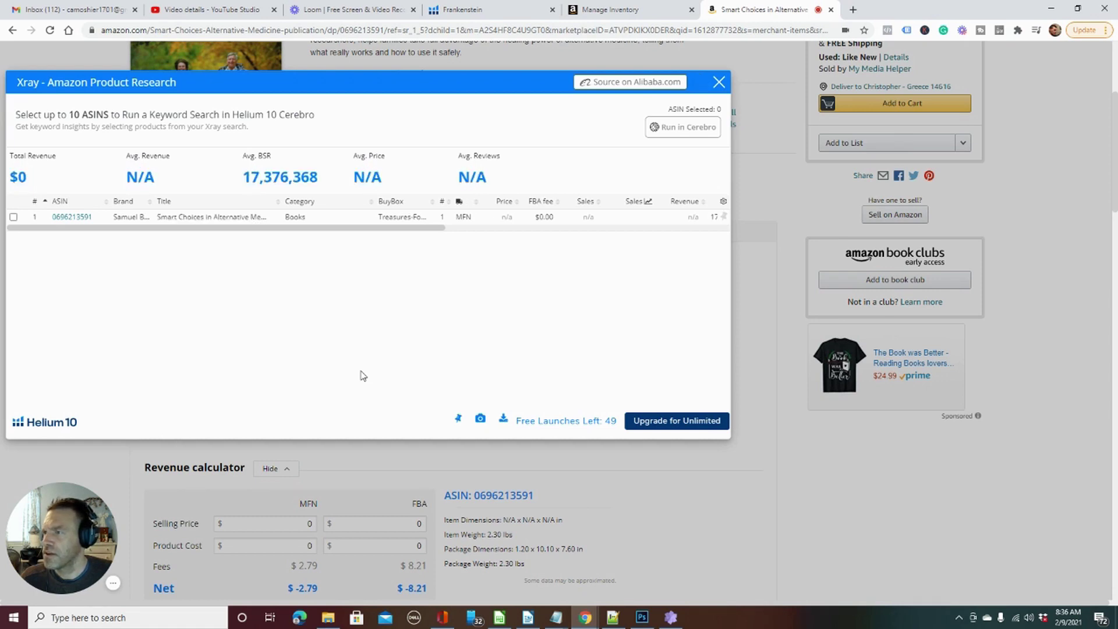
left_click(13, 217)
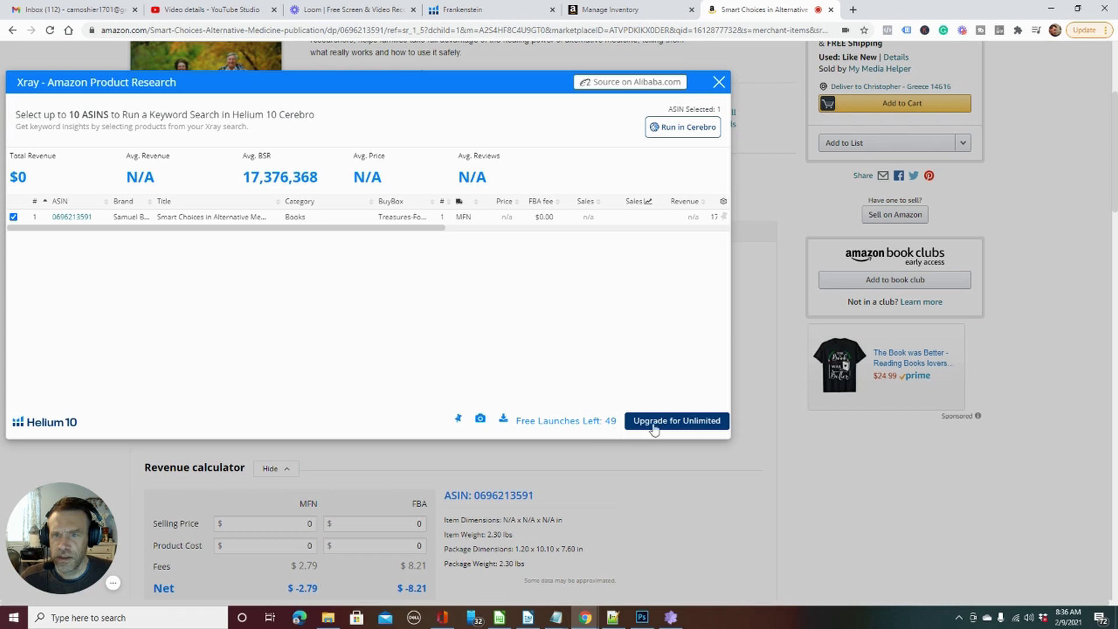
left_click(676, 131)
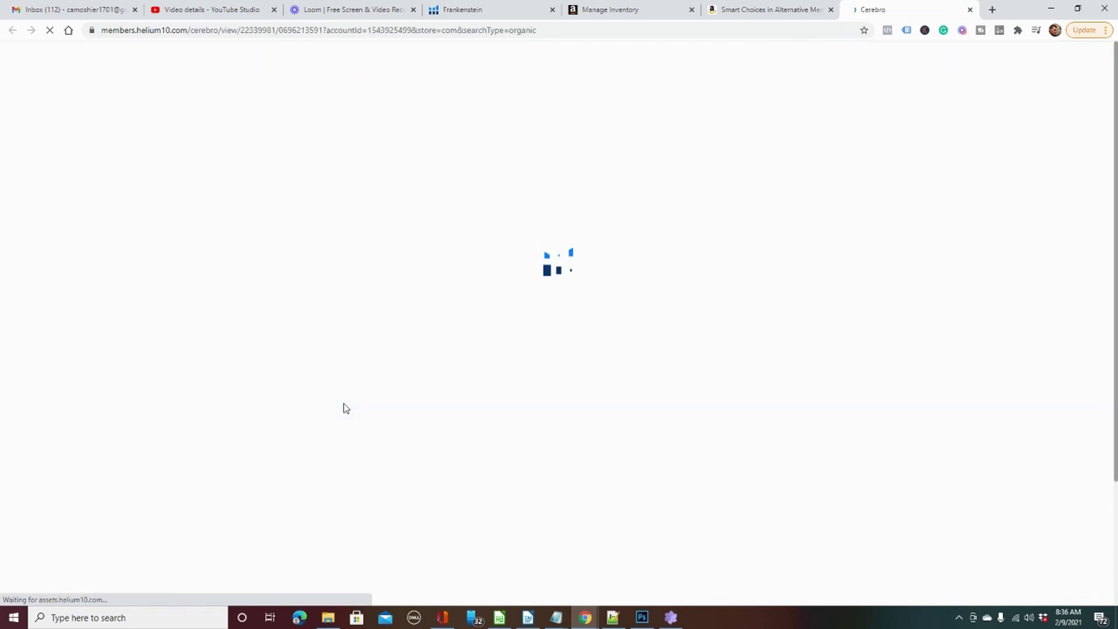
Review the two Cerebro keywords, alternative medicine and smart choice, then close Xray on the Amazon page.
scroll(345, 411, "down", 3)
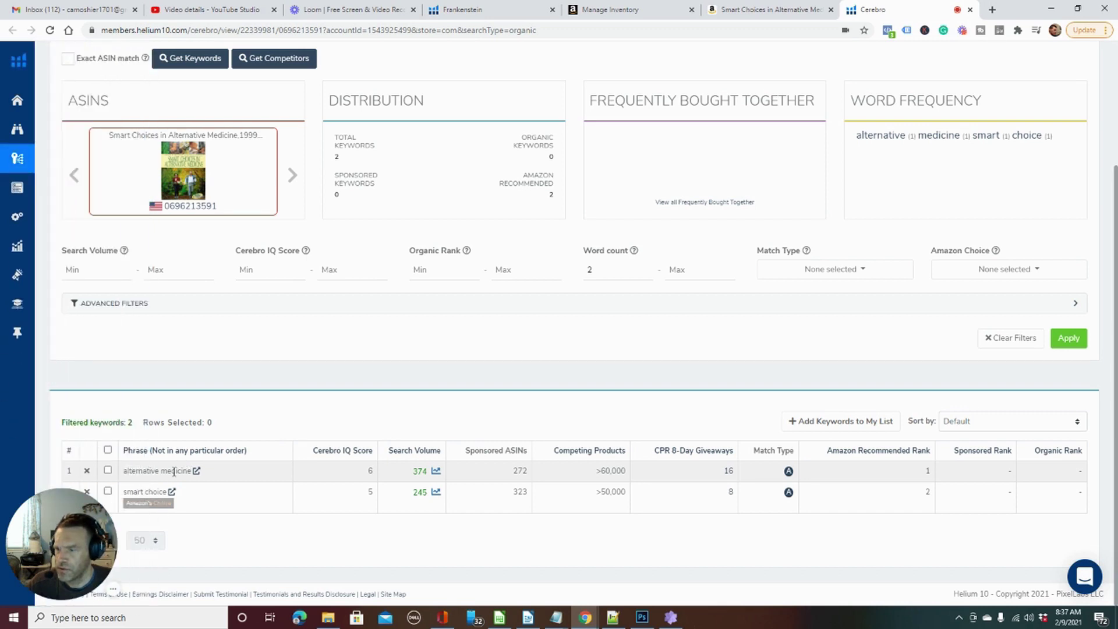
scroll(519, 491, "up", 2)
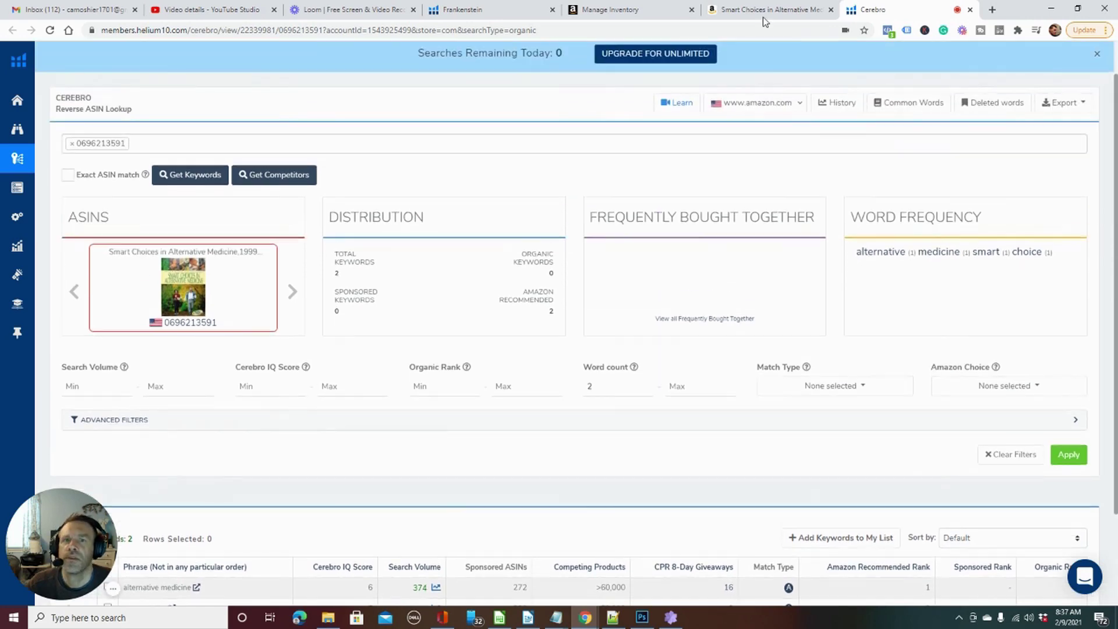
left_click(763, 16)
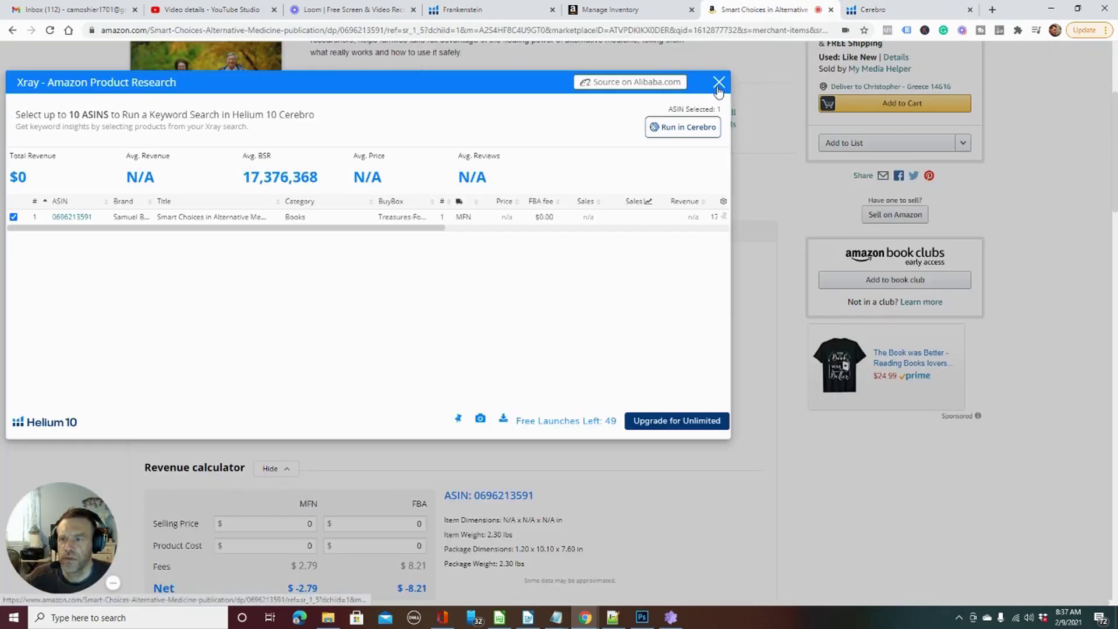
left_click(719, 83)
Try the Helium 10 Keywords lookup, decline the upgrade offer, and return to the product page.
scroll(346, 511, "up", 3)
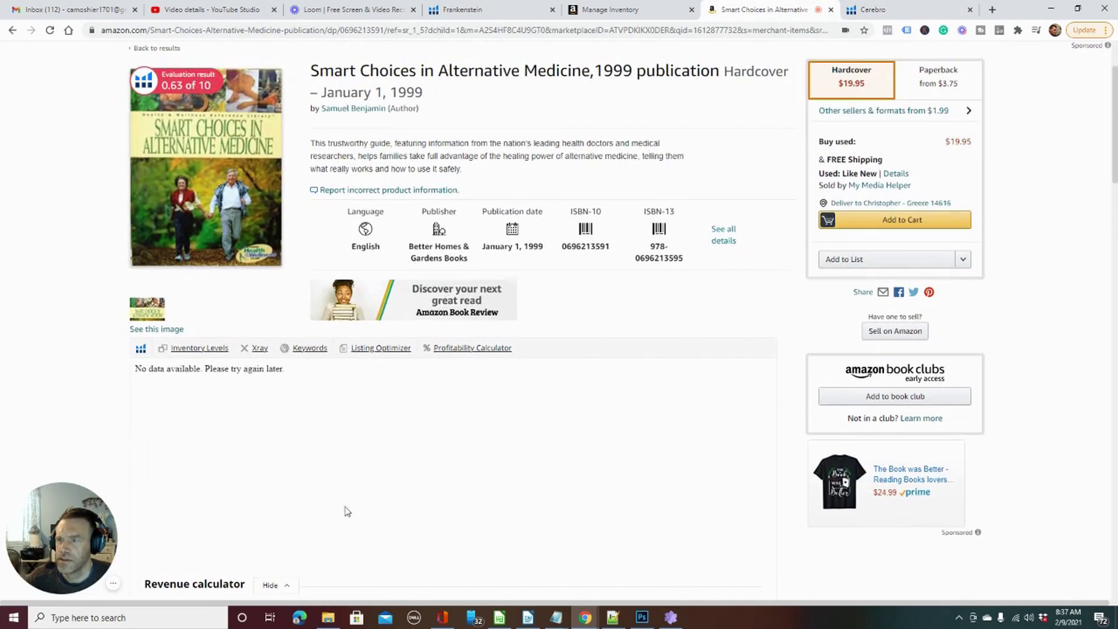
left_click(309, 348)
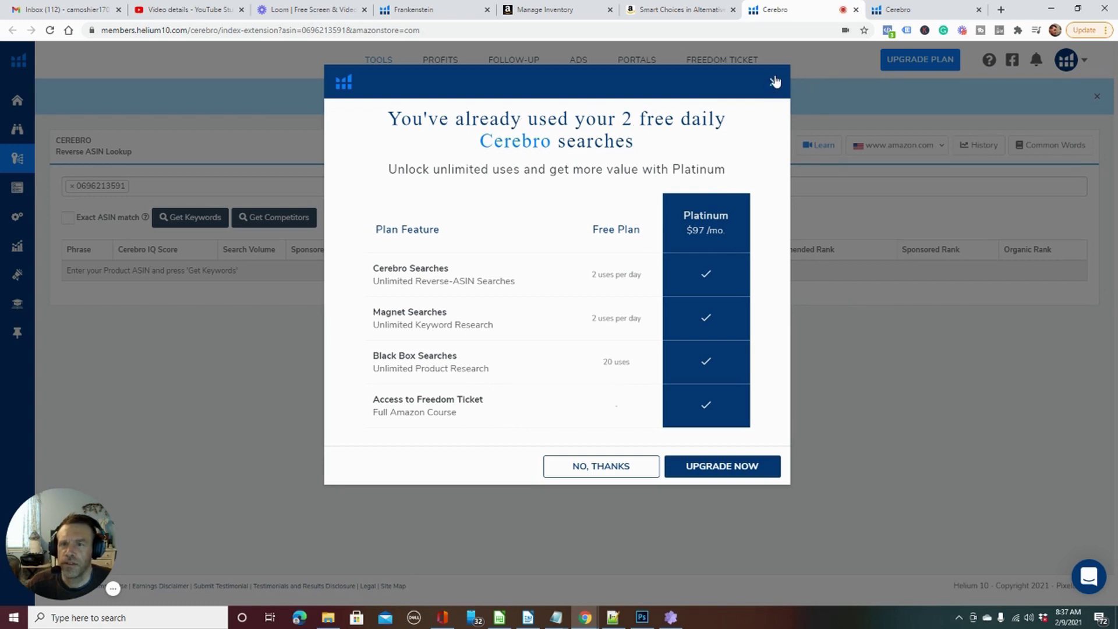
left_click(772, 83)
left_click(675, 10)
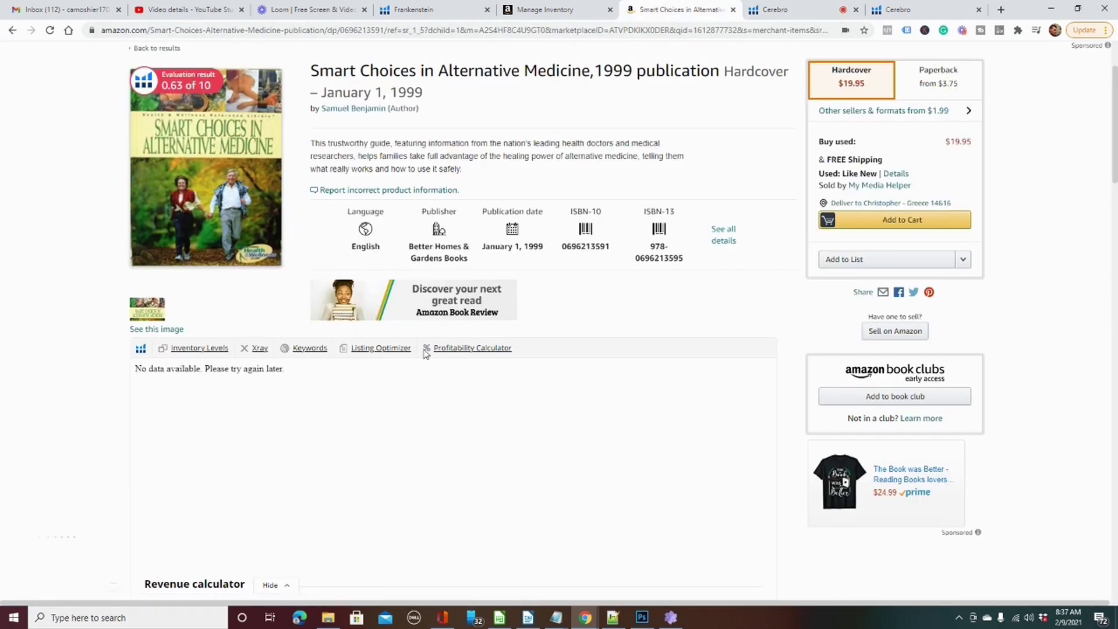
Open Helium 10 Scribbles for the book and select its title text.
left_click(380, 349)
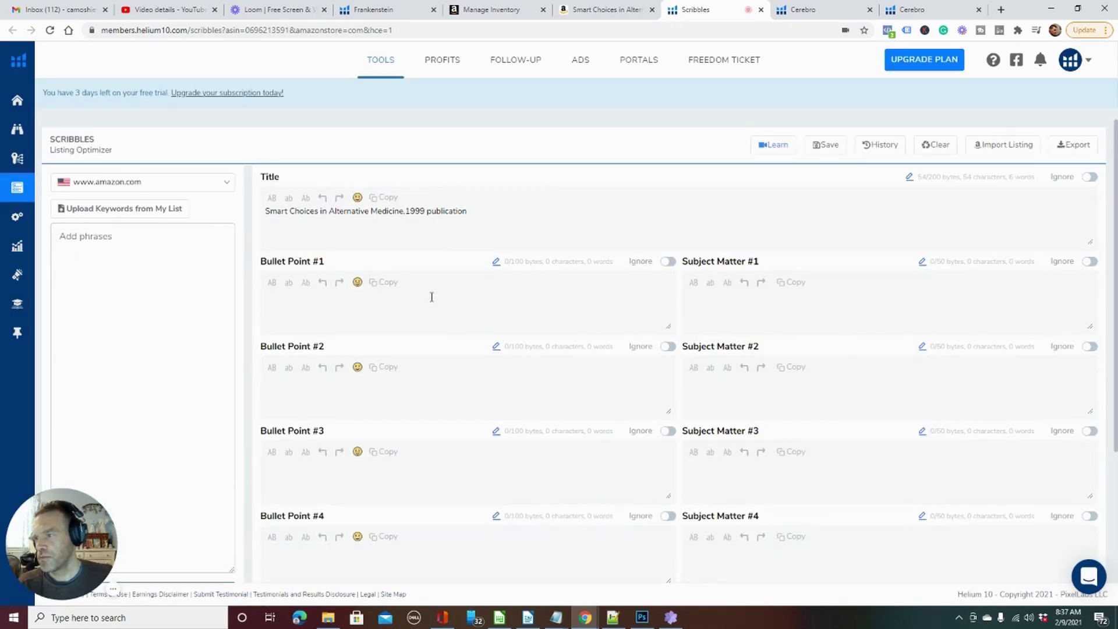
left_click(168, 264)
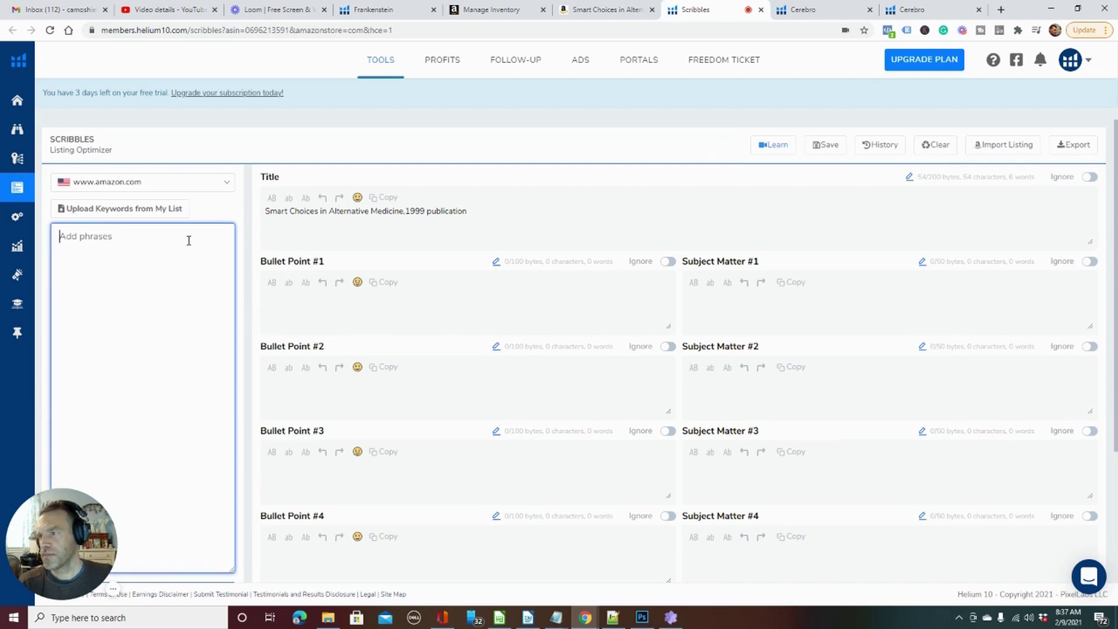
scroll(187, 239, "down", 2)
scroll(187, 240, "up", 2)
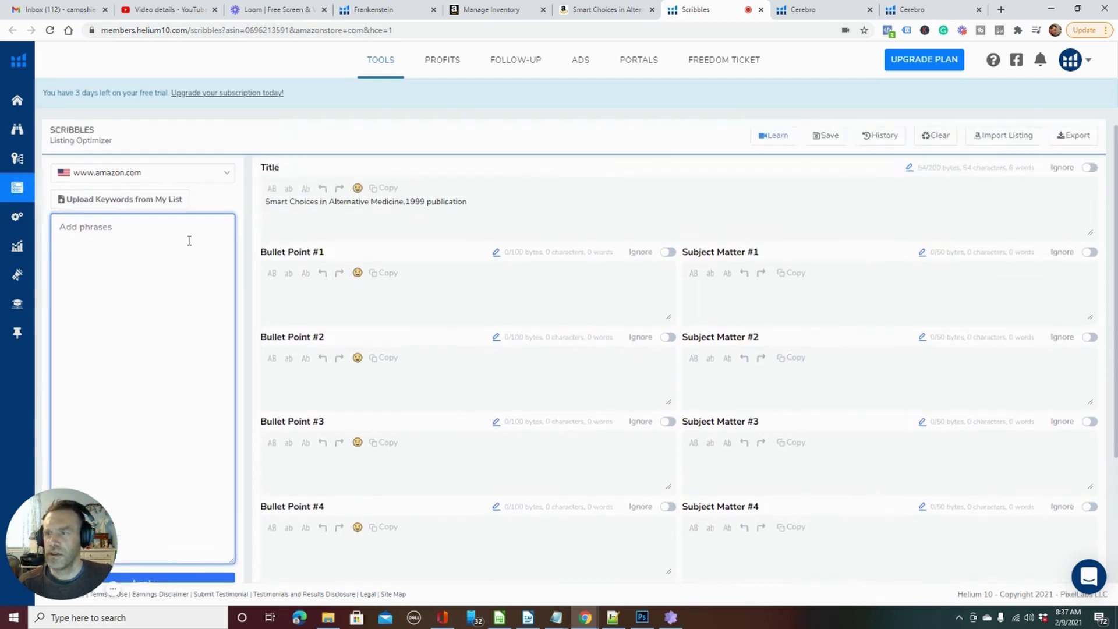
left_click_drag(467, 211, 260, 215)
Paste the A-Z of alternative therapy sentence from Notepad into Bullet Point #1.
left_click(336, 300)
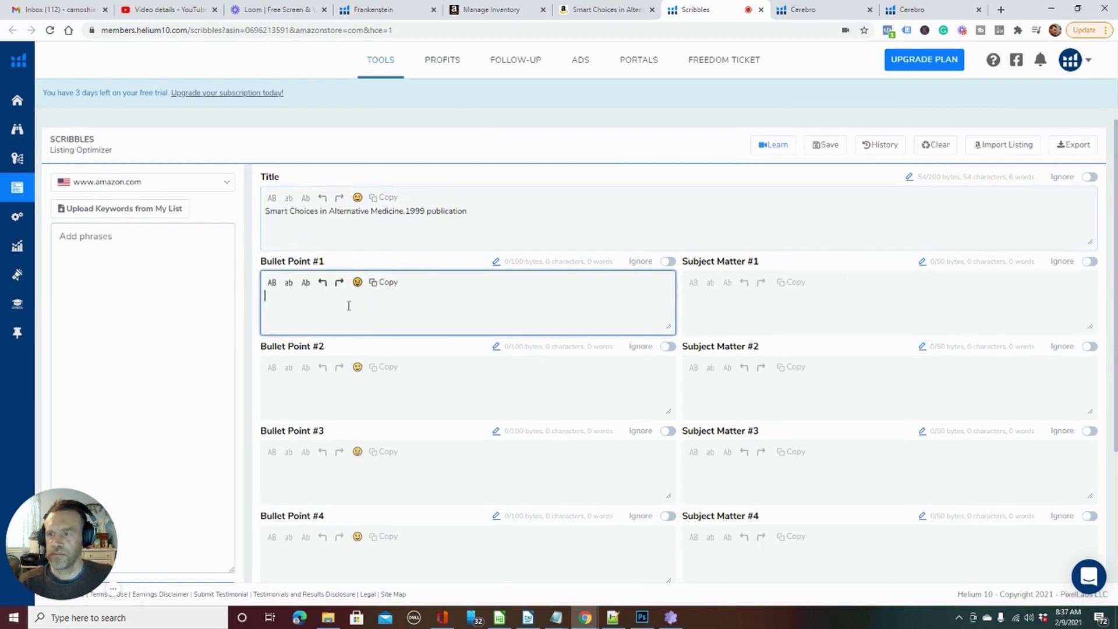
key("alt+Tab")
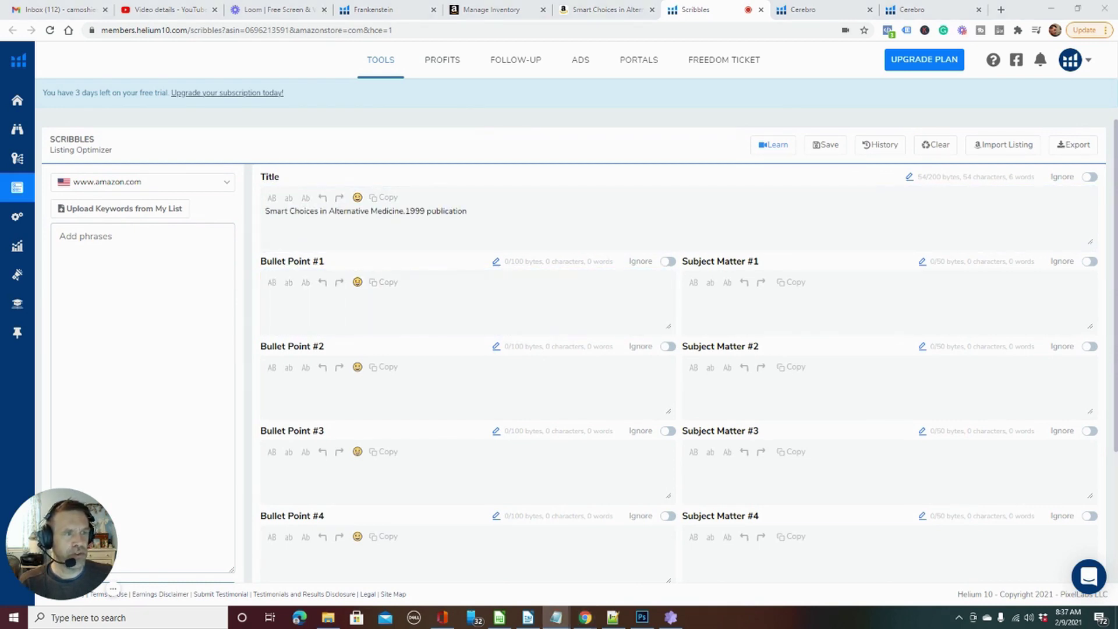
left_click(330, 307)
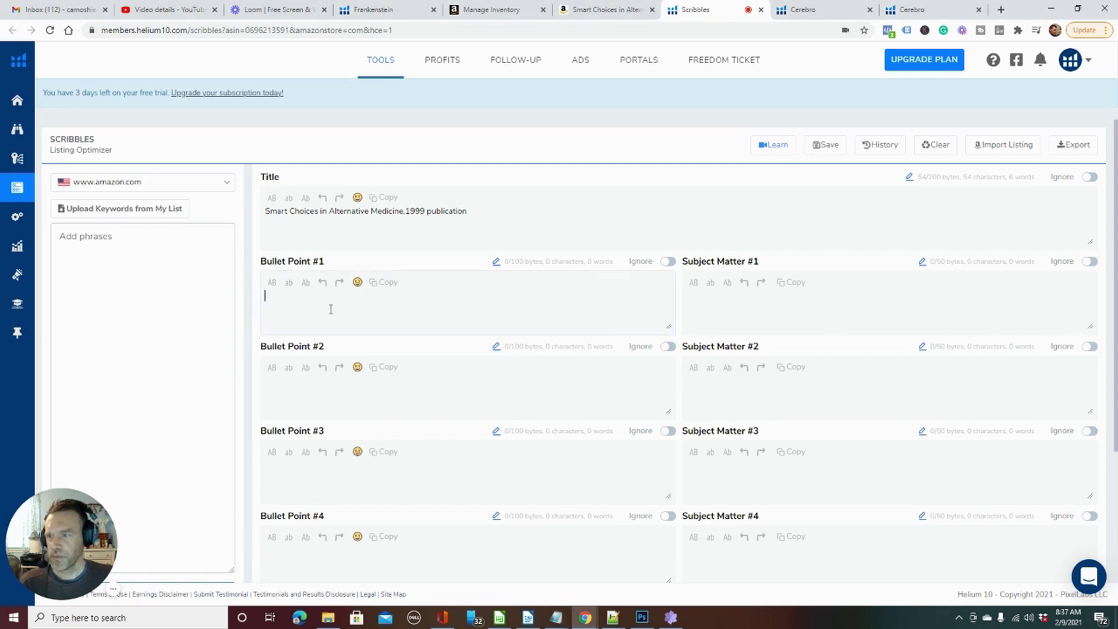
type("A veritable A-Z (Aging to Vitamin Drips) of alternative therapy.")
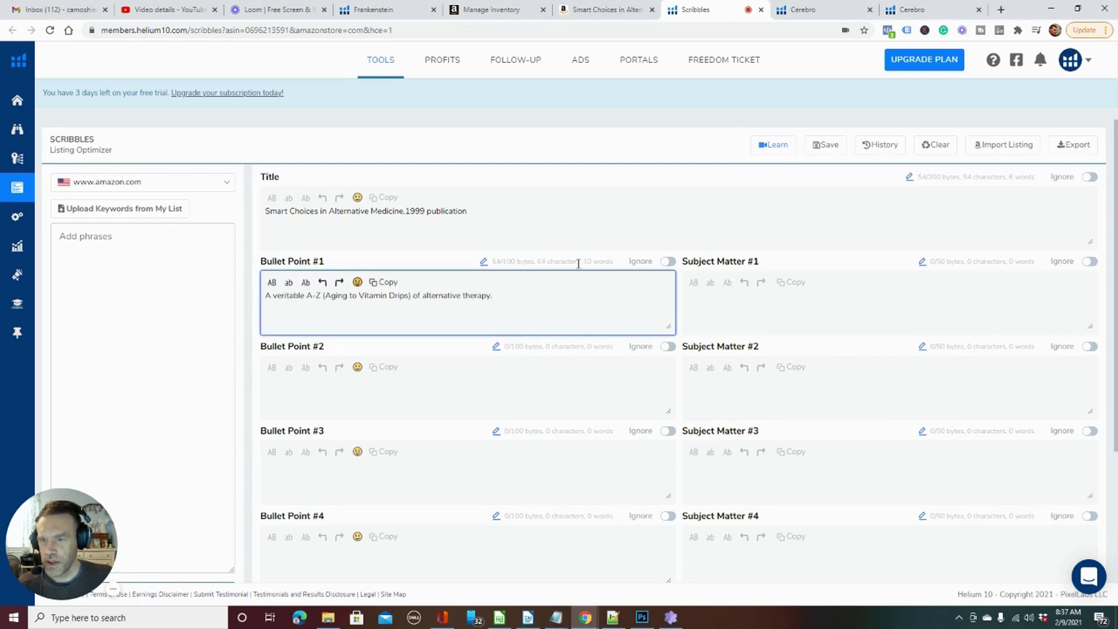
left_click(626, 307)
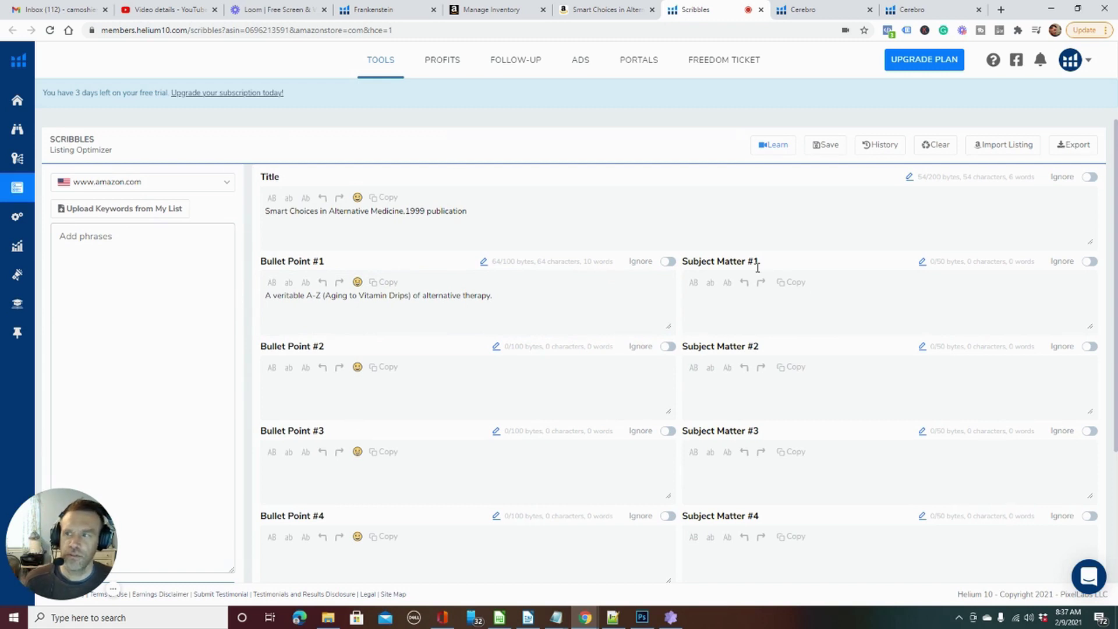
Paste the easy-to-read guide sentence on conditions and treatments into Bullet Point #2.
key("alt+Tab")
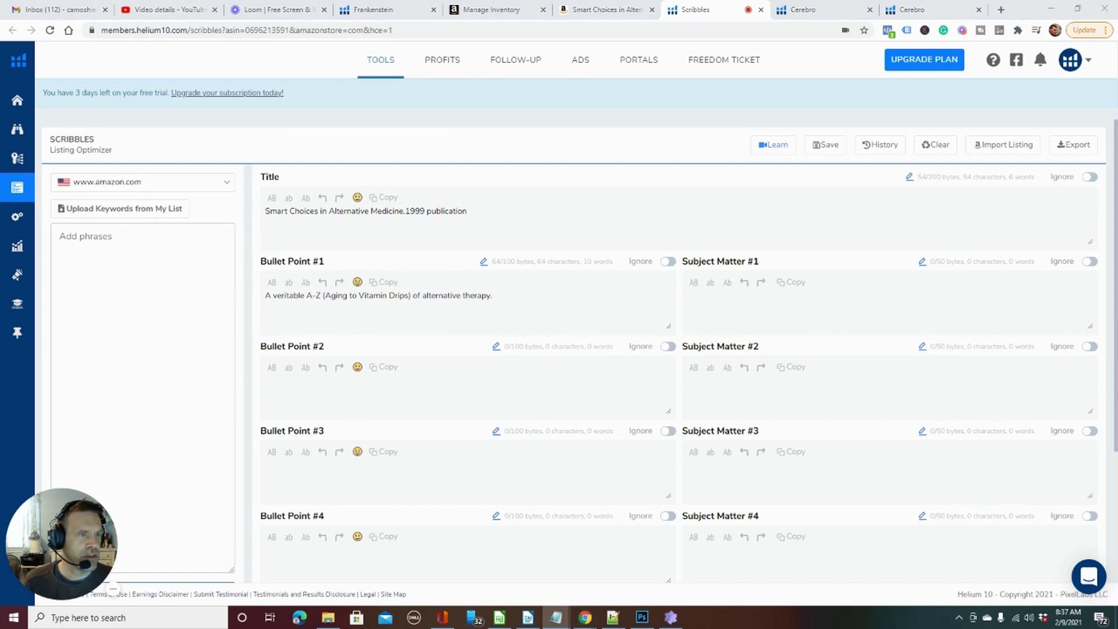
left_click(325, 407)
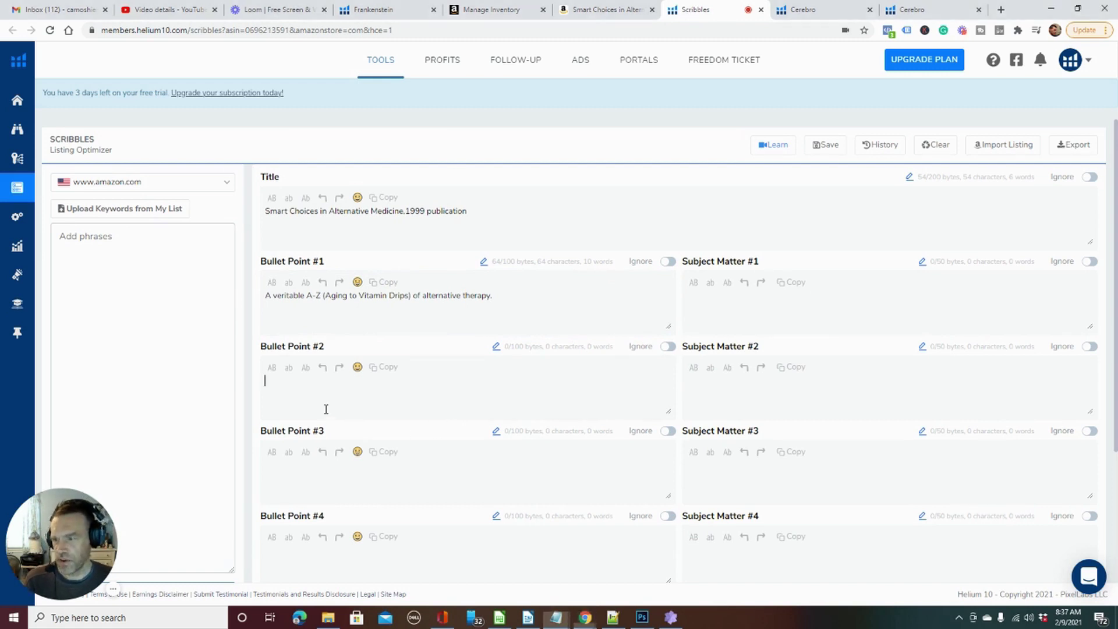
type("This easy-to-read guide provides information on a variety of conditions and possible treatments.")
scroll(255, 479, "down", 3)
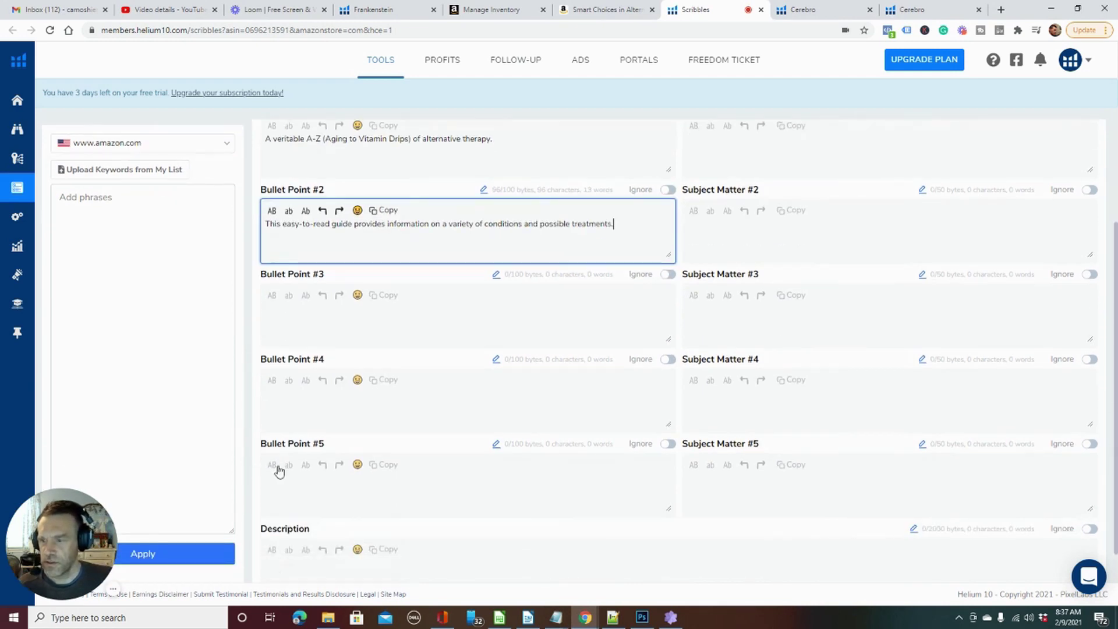
scroll(717, 478, "up", 2)
scroll(717, 479, "up", 1)
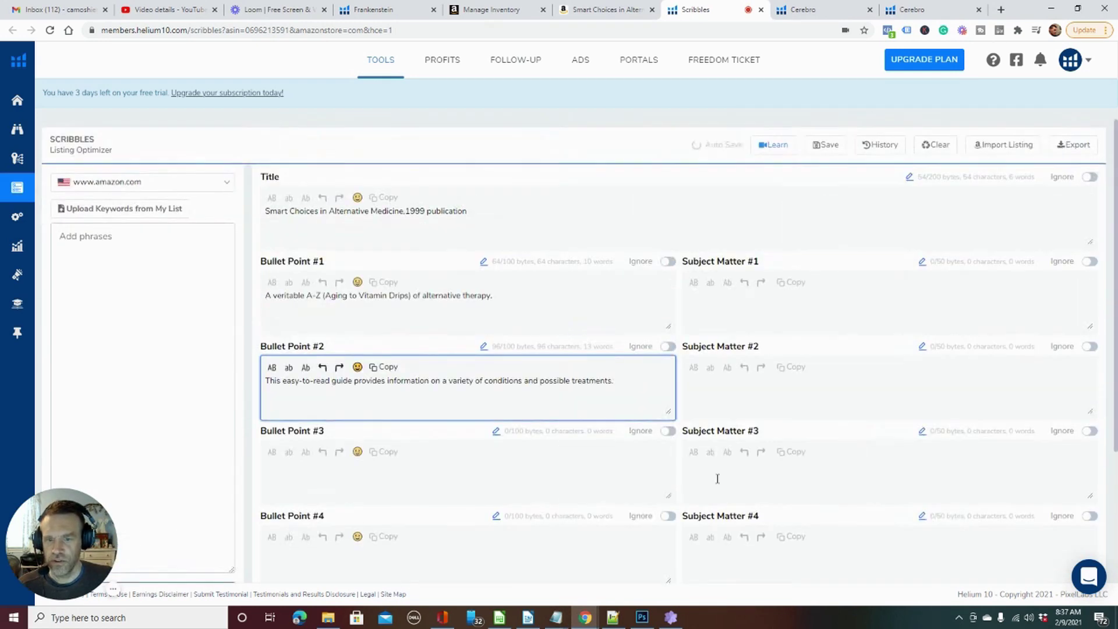
scroll(717, 479, "down", 5)
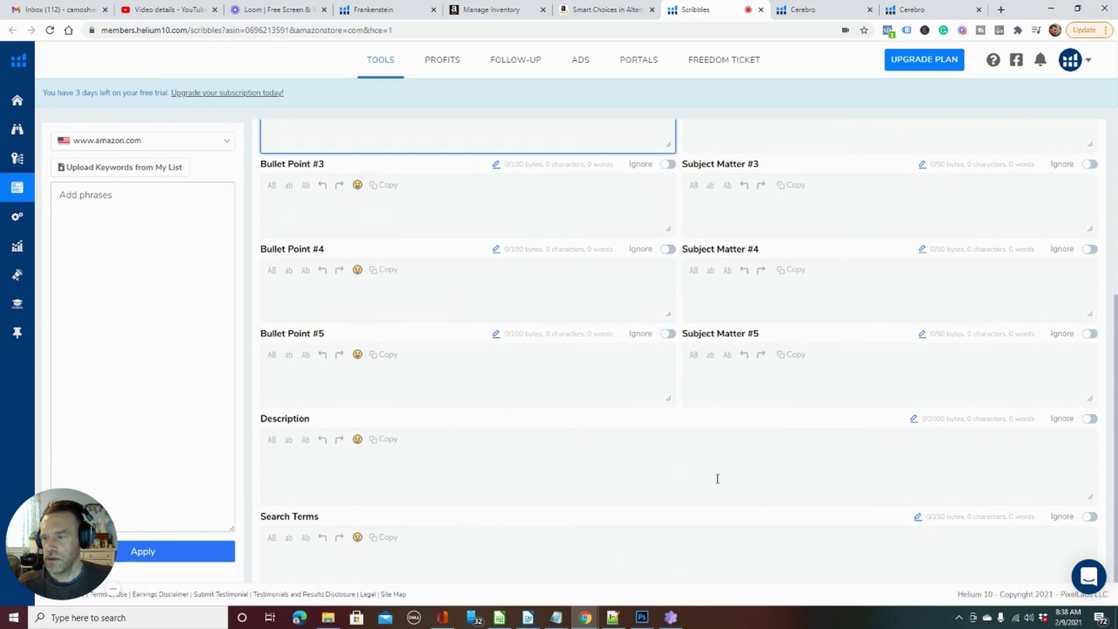
scroll(718, 479, "up", 5)
scroll(717, 478, "down", 5)
Save the Scribbles listing and export it as a .TXT file.
scroll(717, 477, "up", 5)
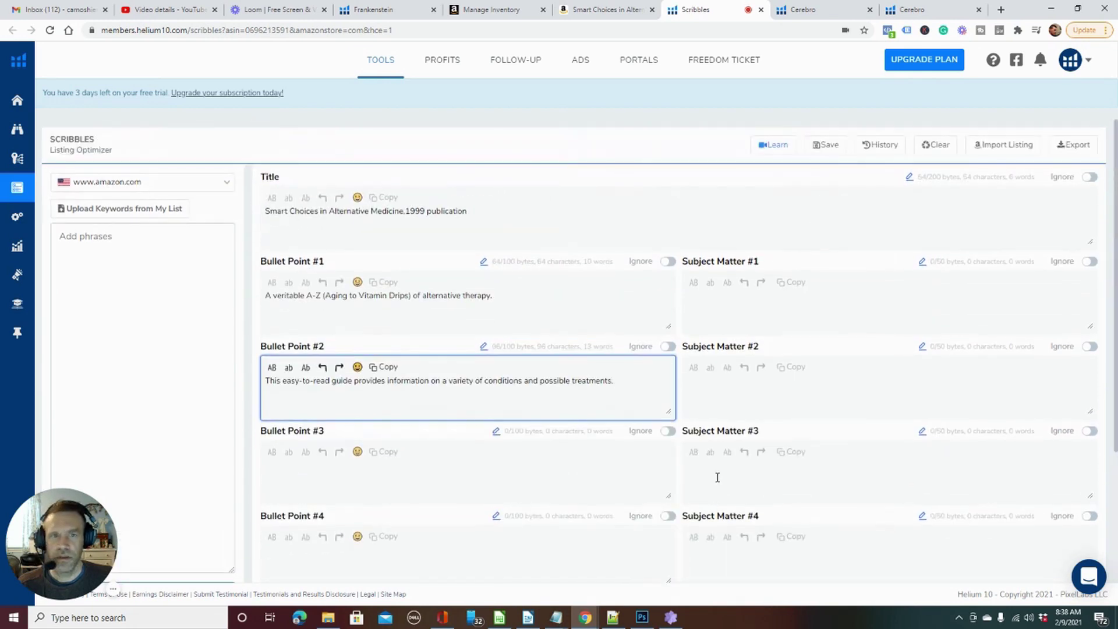
left_click(833, 146)
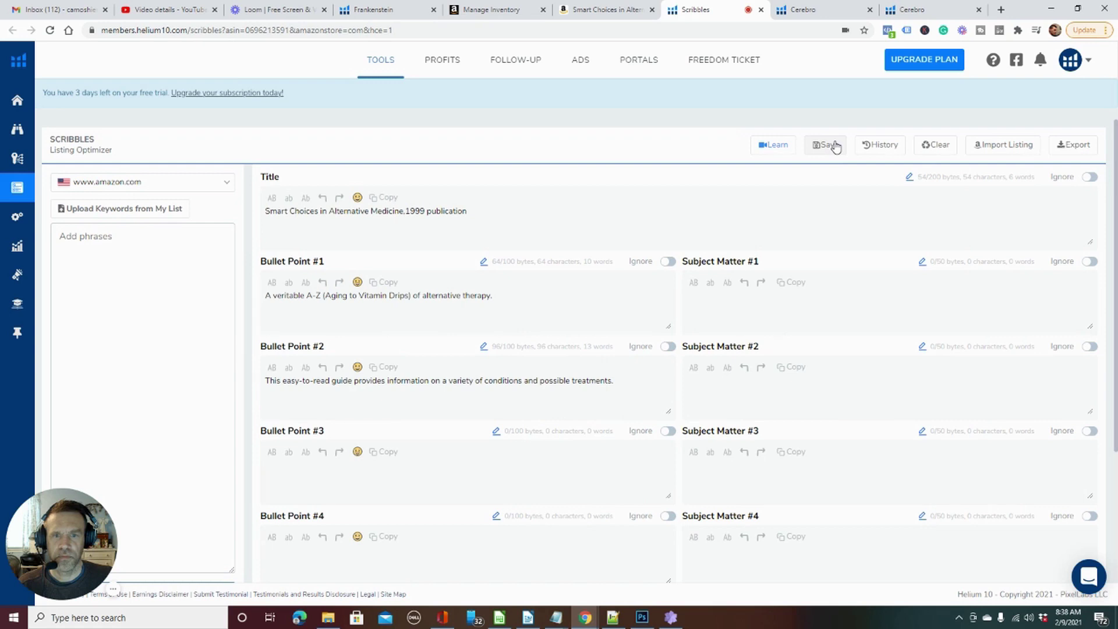
left_click(1064, 147)
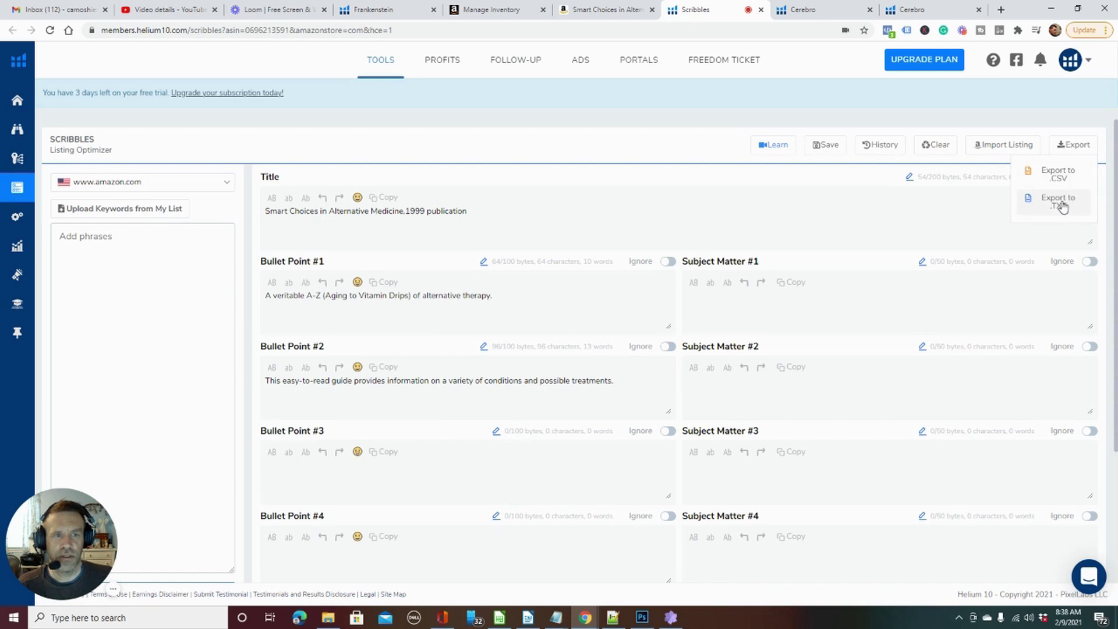
left_click(1061, 205)
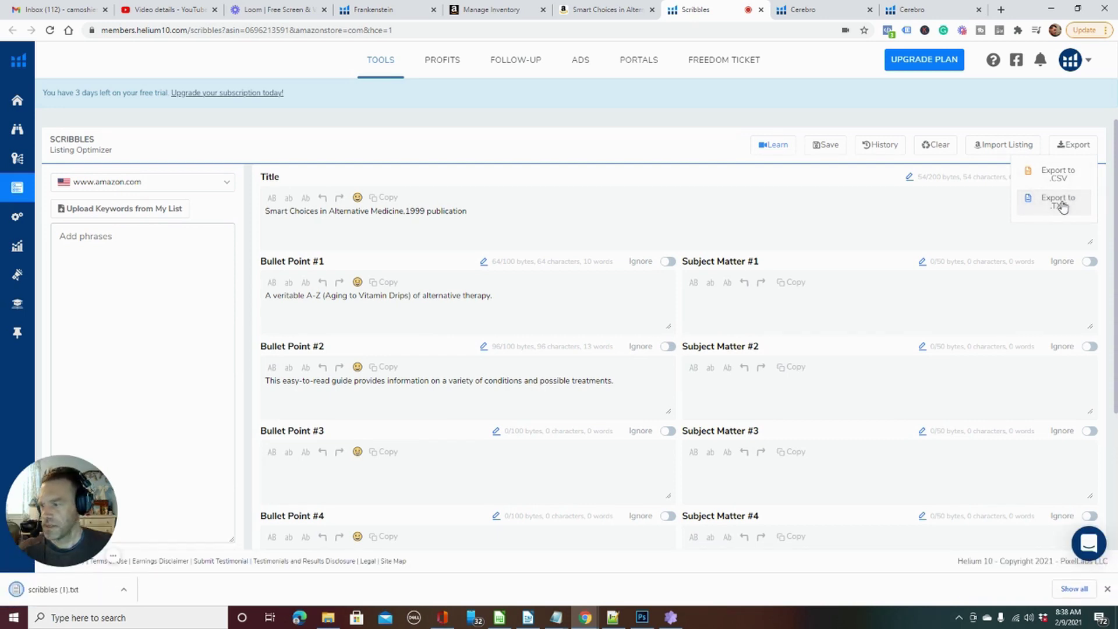
Open scribbles (1).txt in Notepad and bring up Seller Central's Manage Inventory list of 5 products.
left_click(64, 589)
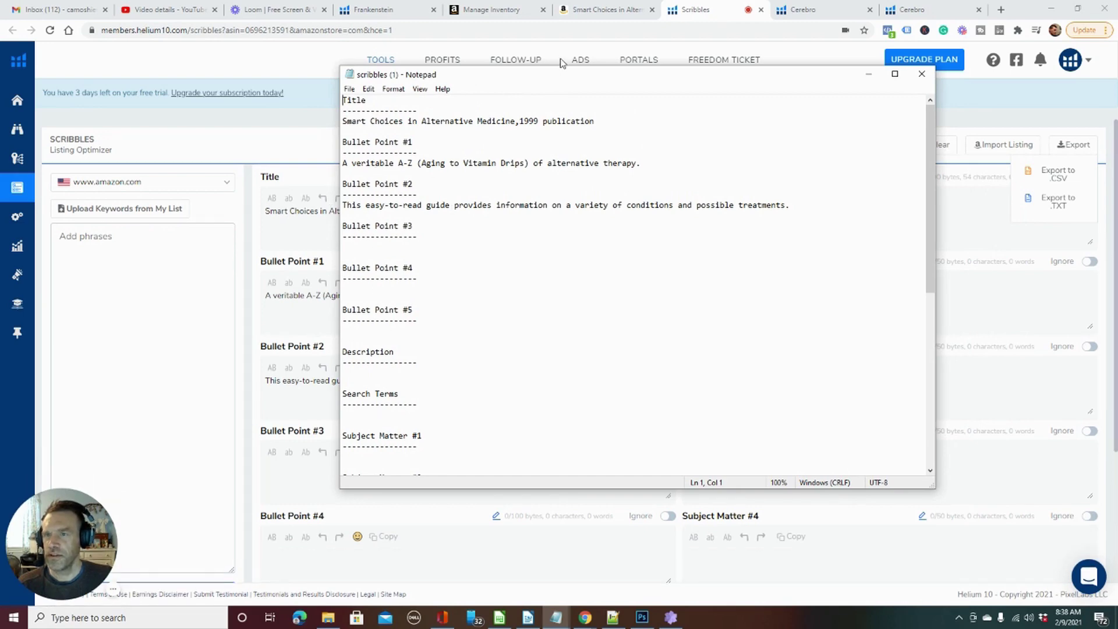
left_click_drag(547, 82, 1117, 87)
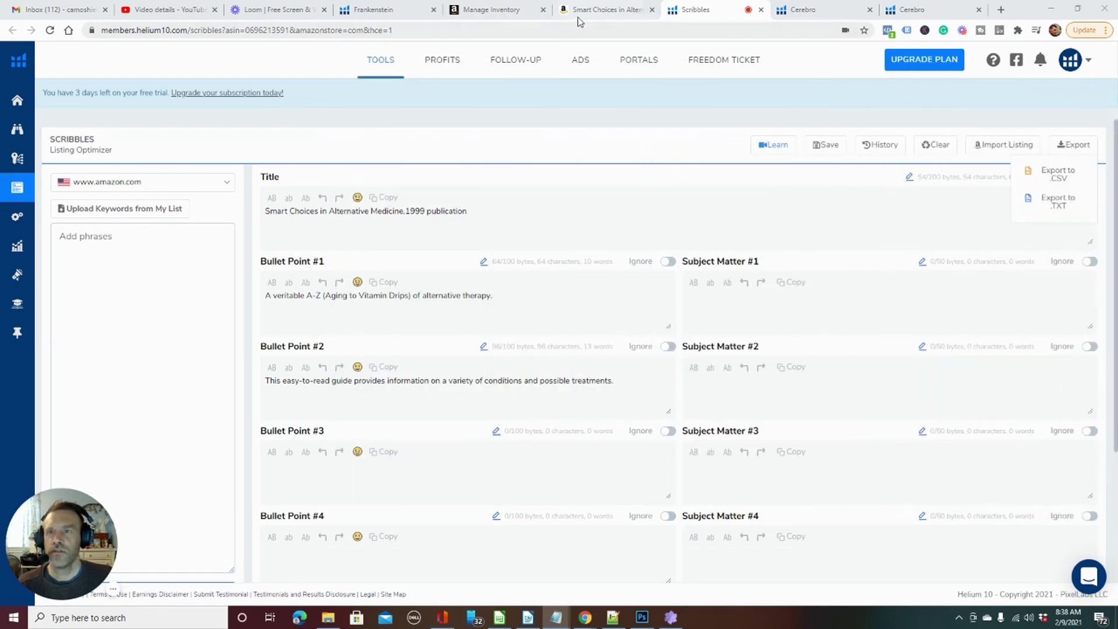
left_click(580, 16)
left_click(494, 10)
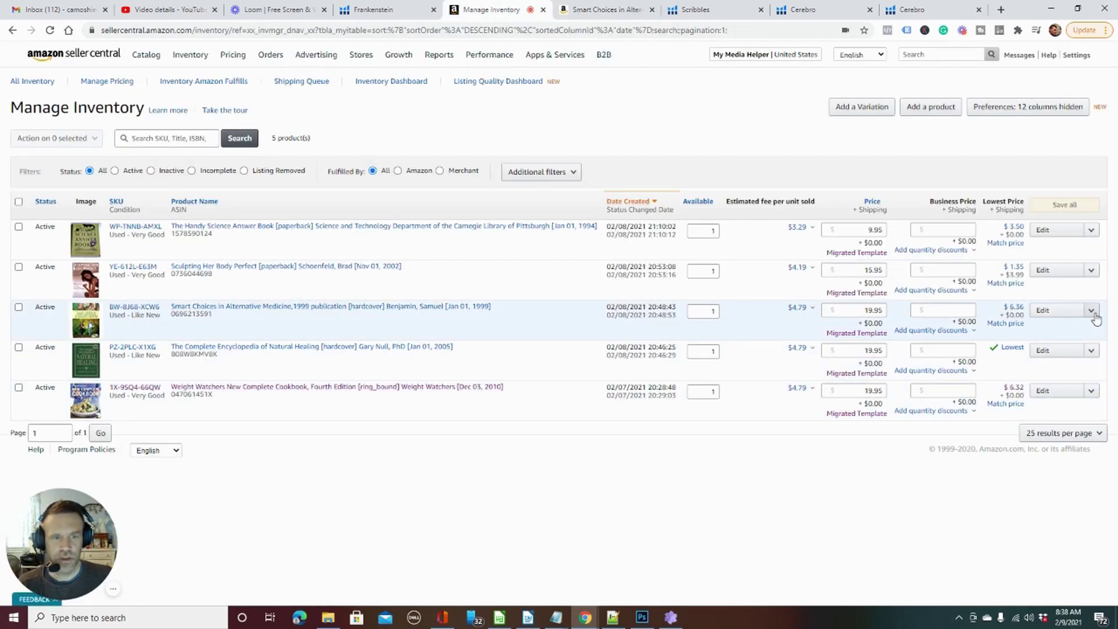
Open the Smart Choices in Alternative Medicine listing's edit page in Seller Central.
left_click(1063, 312)
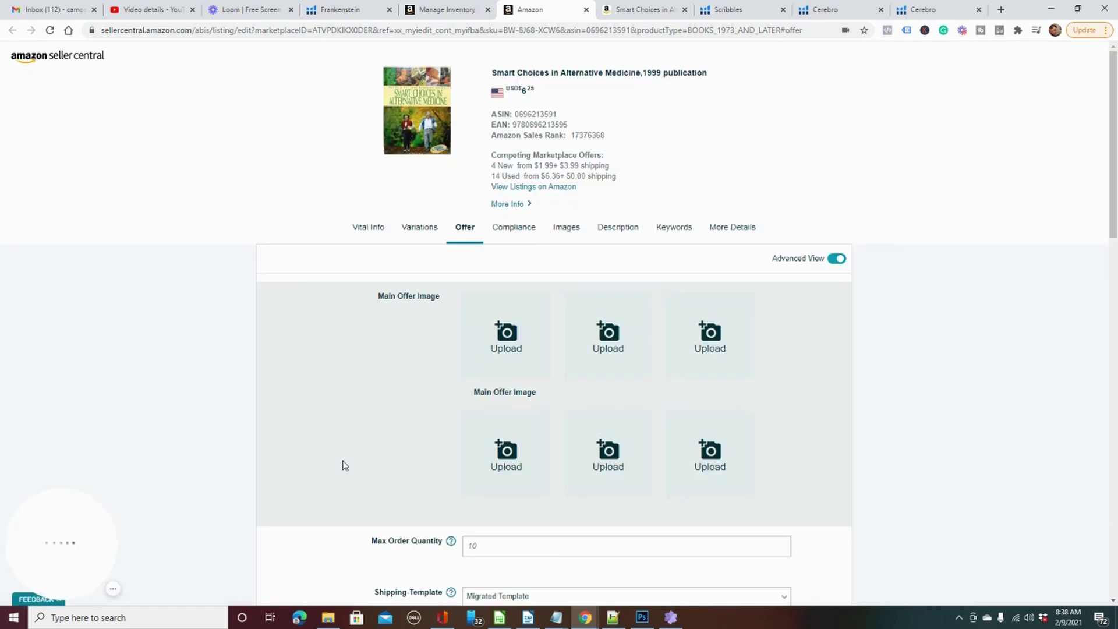
scroll(375, 388, "down", 1)
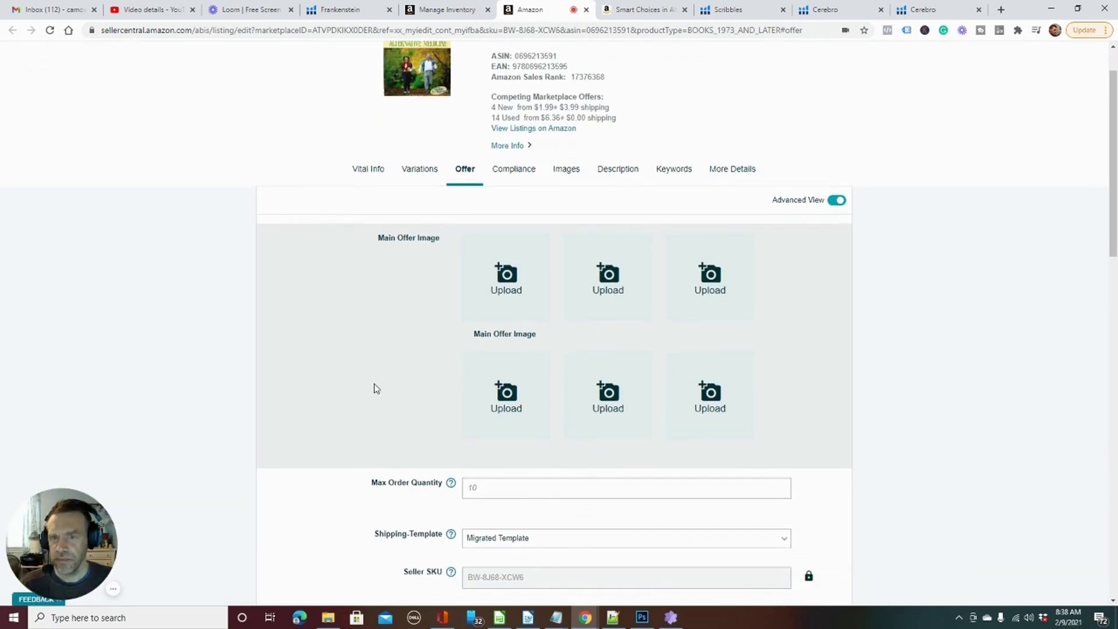
scroll(375, 388, "down", 1)
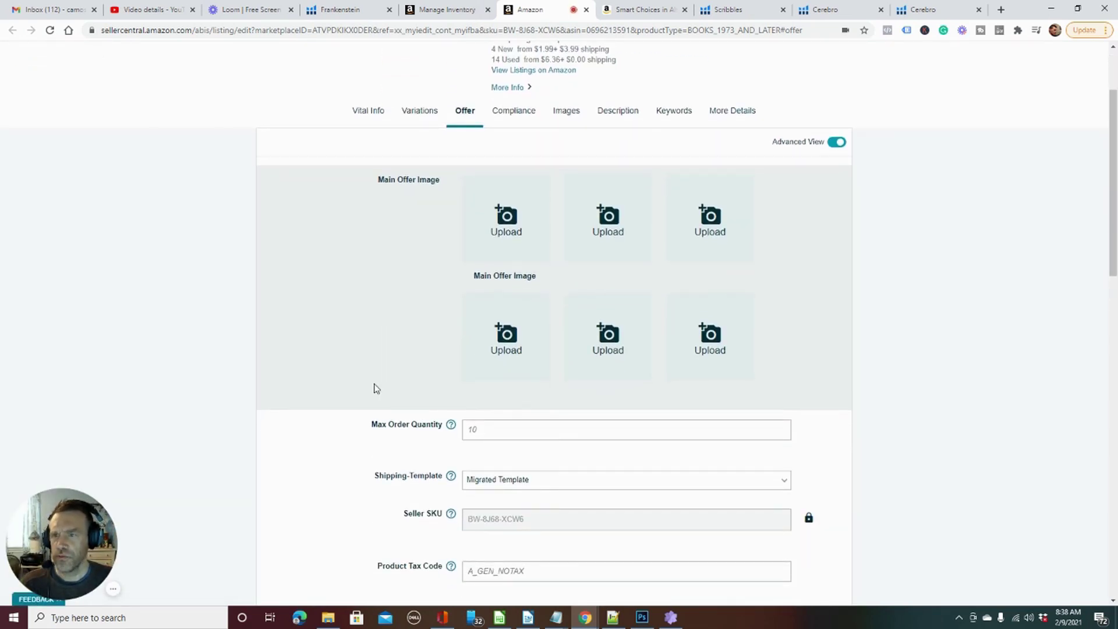
scroll(414, 221, "down", 4)
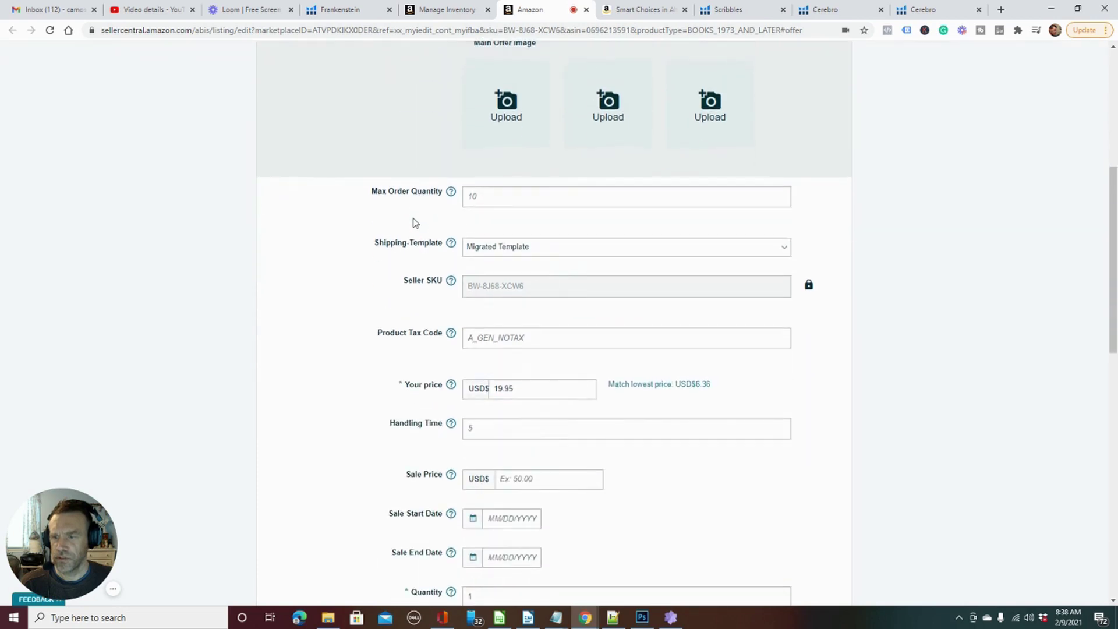
scroll(414, 222, "down", 4)
scroll(414, 222, "up", 8)
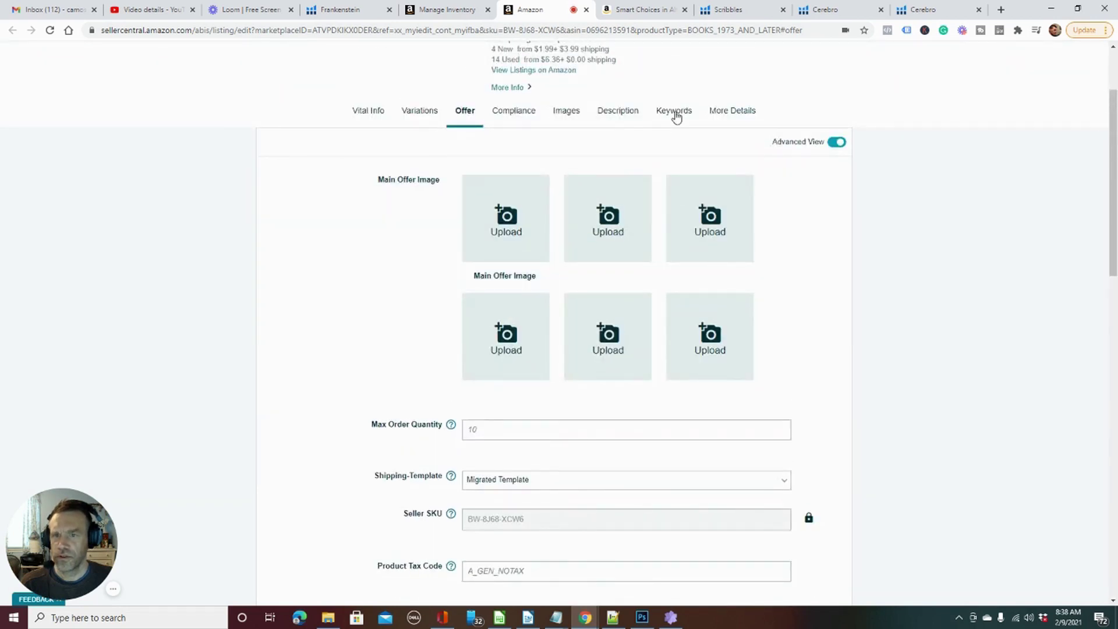
Browse the Keywords and More Details tabs, then select the empty bullet_point box under Description.
left_click(676, 114)
left_click(731, 230)
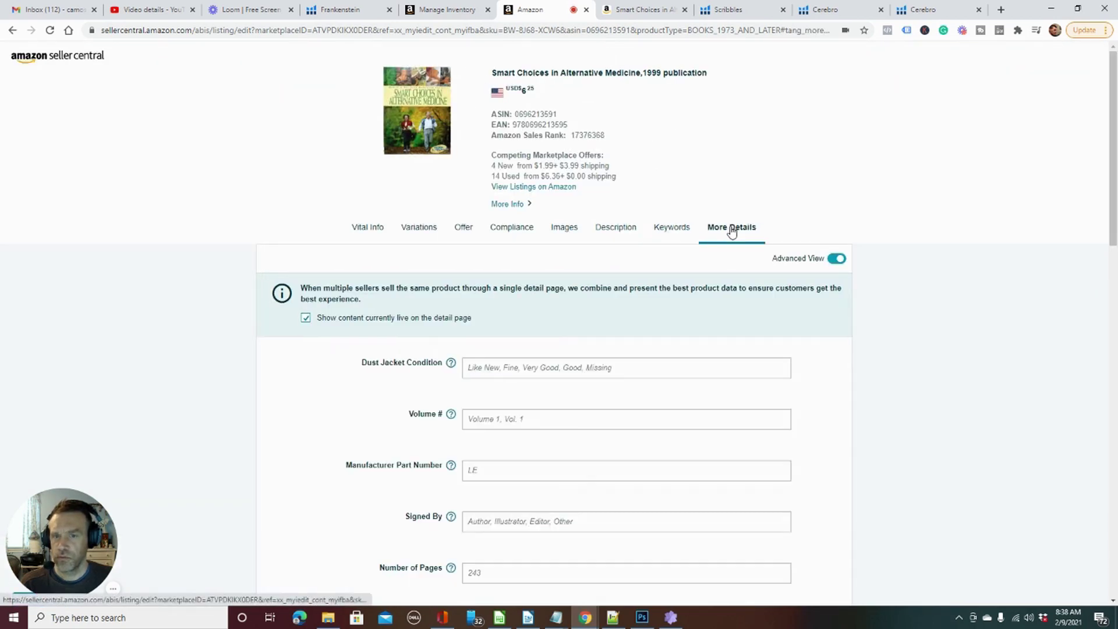
scroll(701, 232, "down", 8)
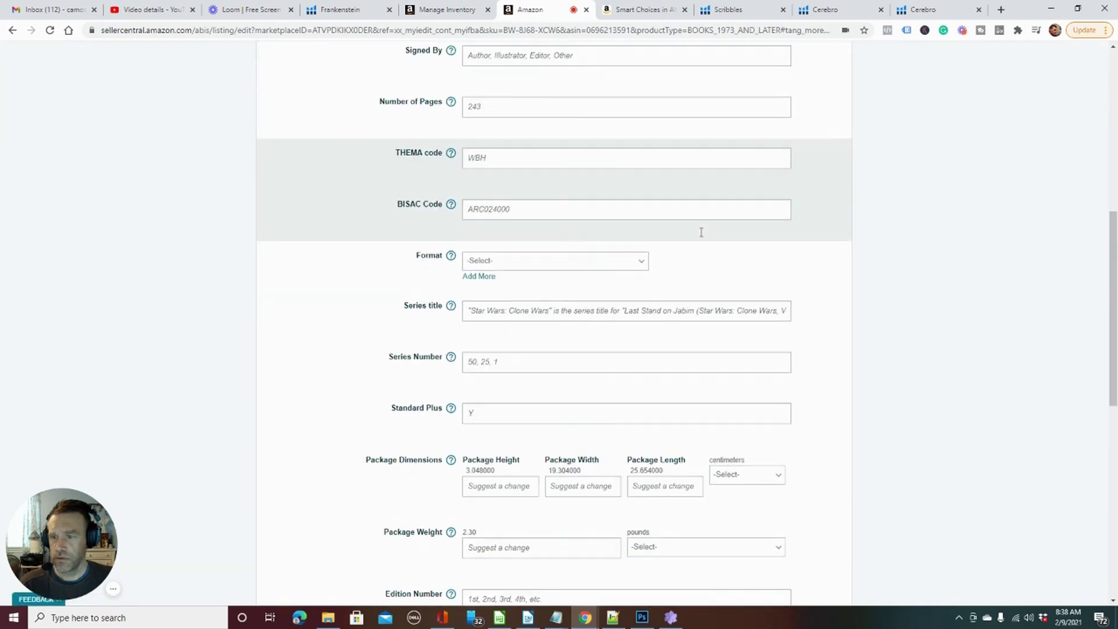
scroll(701, 236, "up", 6)
left_click(620, 166)
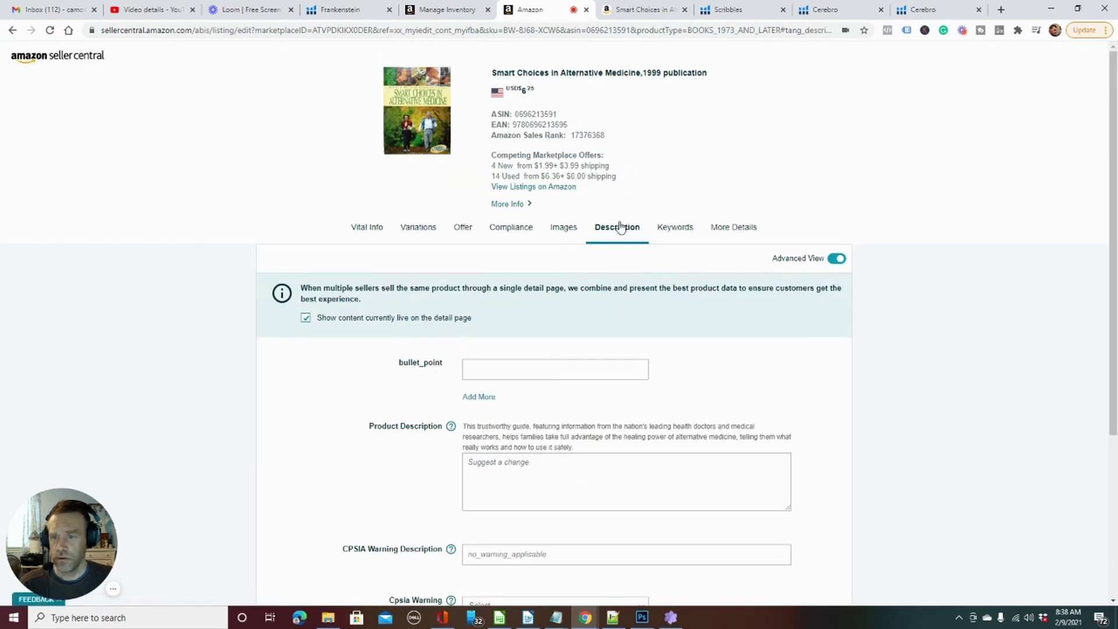
scroll(620, 233, "down", 4)
scroll(611, 224, "up", 3)
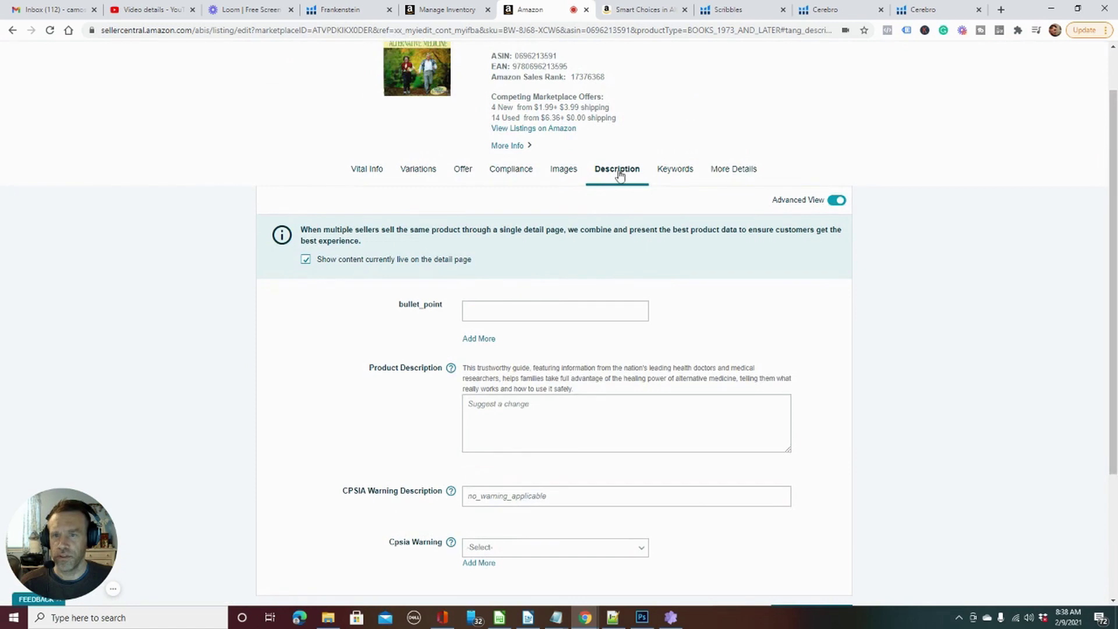
scroll(469, 303, "down", 2)
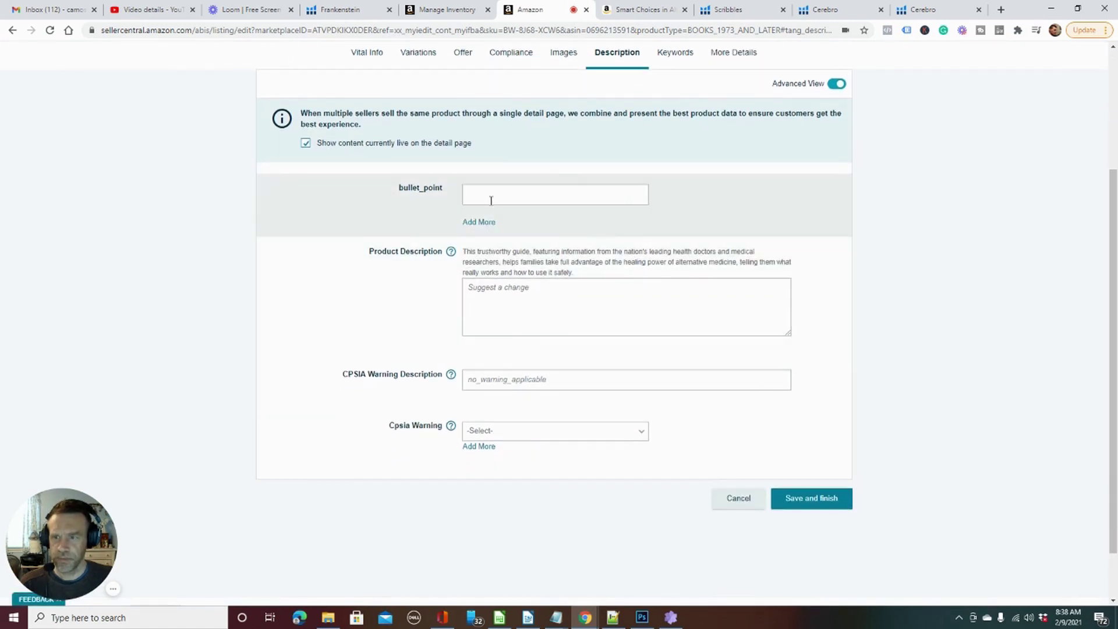
left_click(553, 195)
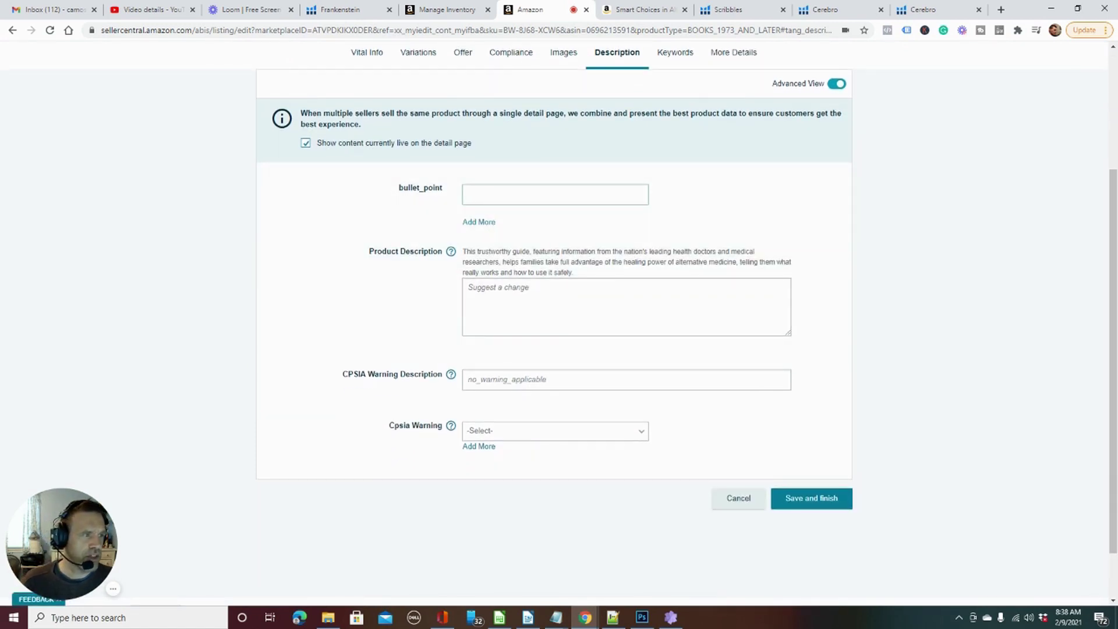
Paste the A-Z of alternative therapy bullet from Notepad into the bullet_point field.
key("alt+Tab")
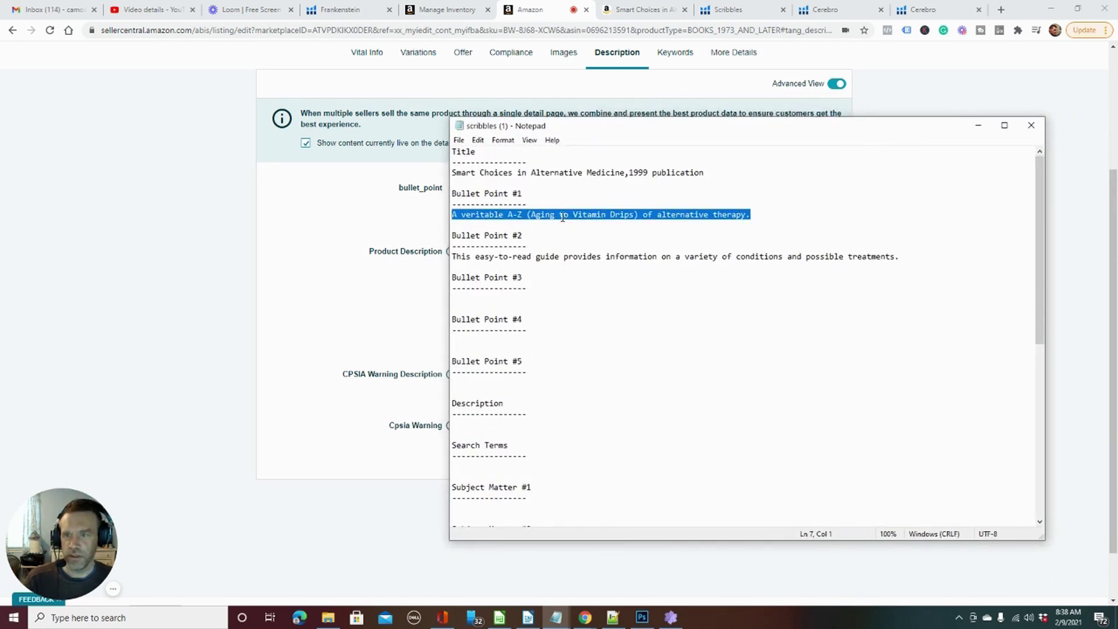
key("alt+Tab")
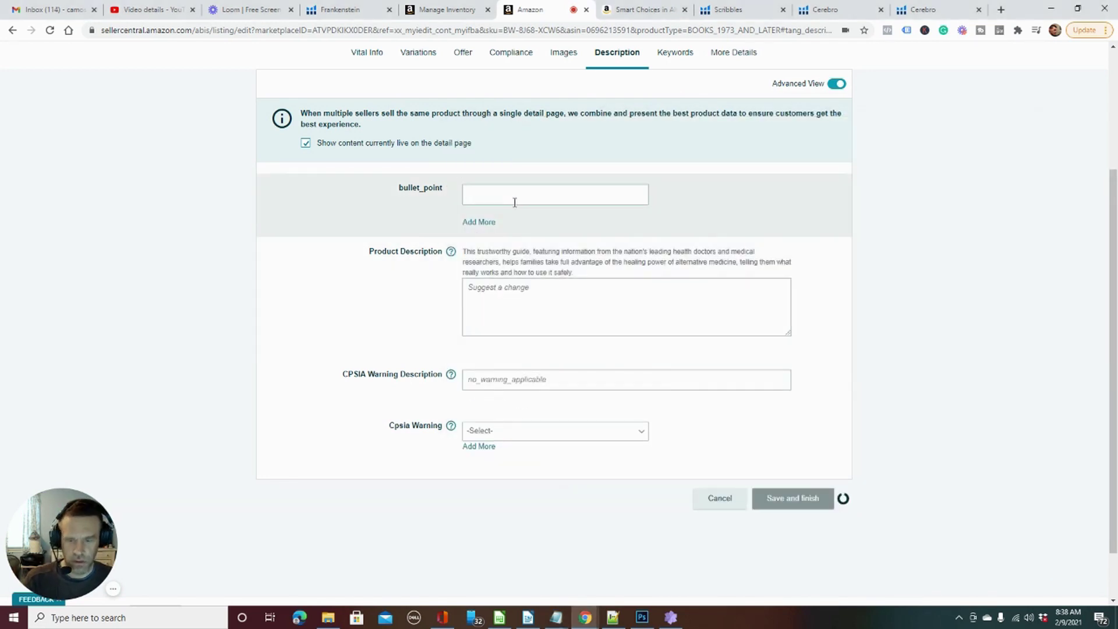
key("ctrl+v")
Add a second bullet_point with the easy-to-read guide sentence and submit both bullets.
left_click(478, 222)
left_click(839, 532)
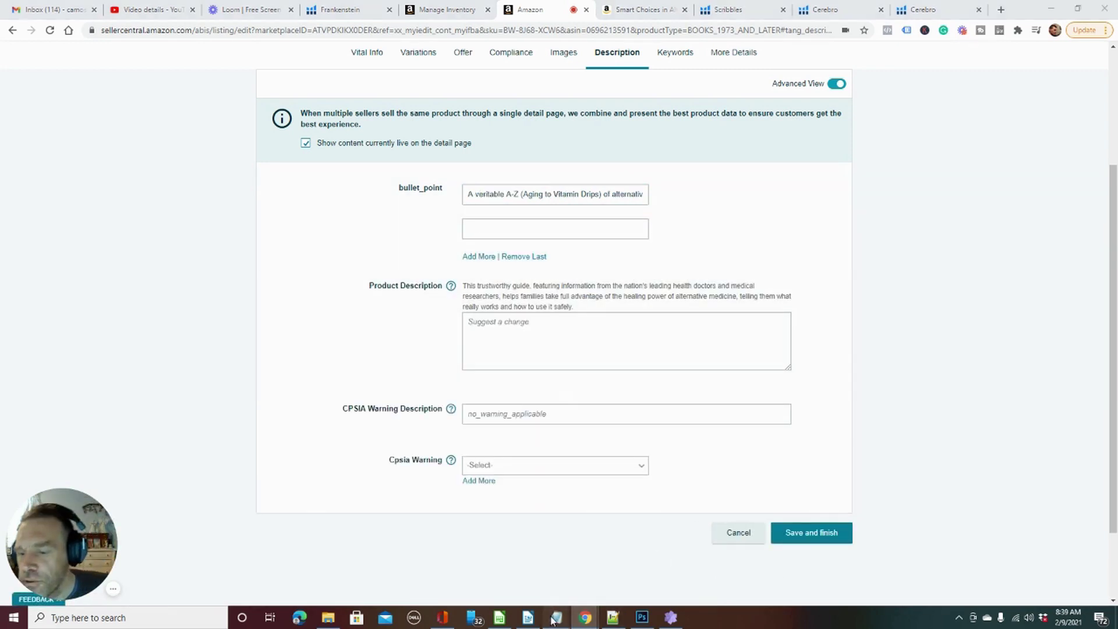
mouse_move(555, 619)
left_click(686, 556)
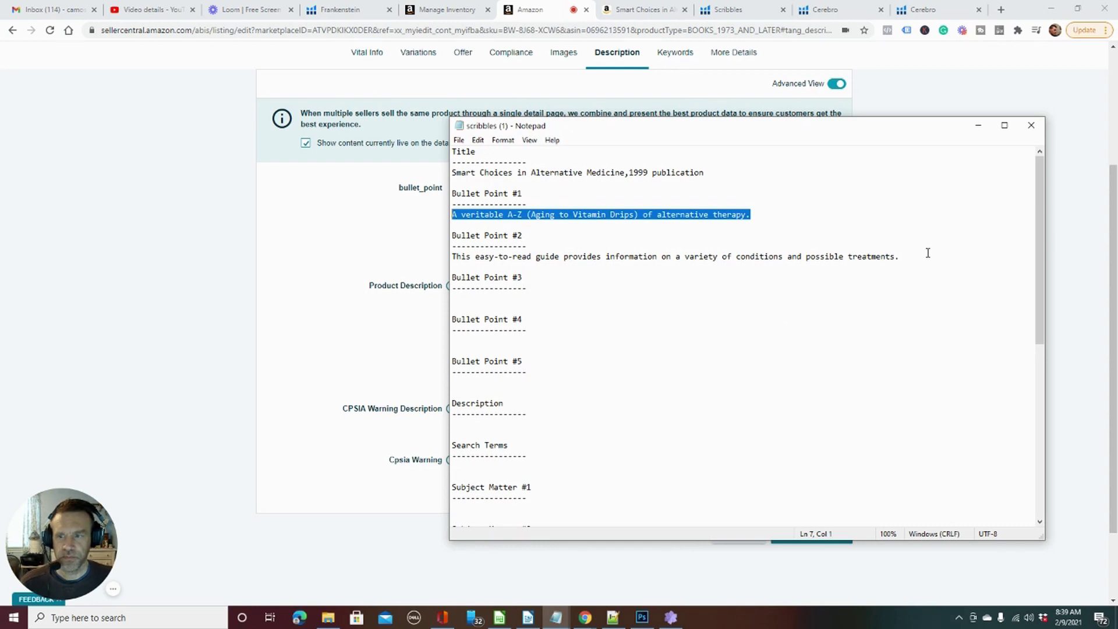
left_click_drag(927, 252, 451, 256)
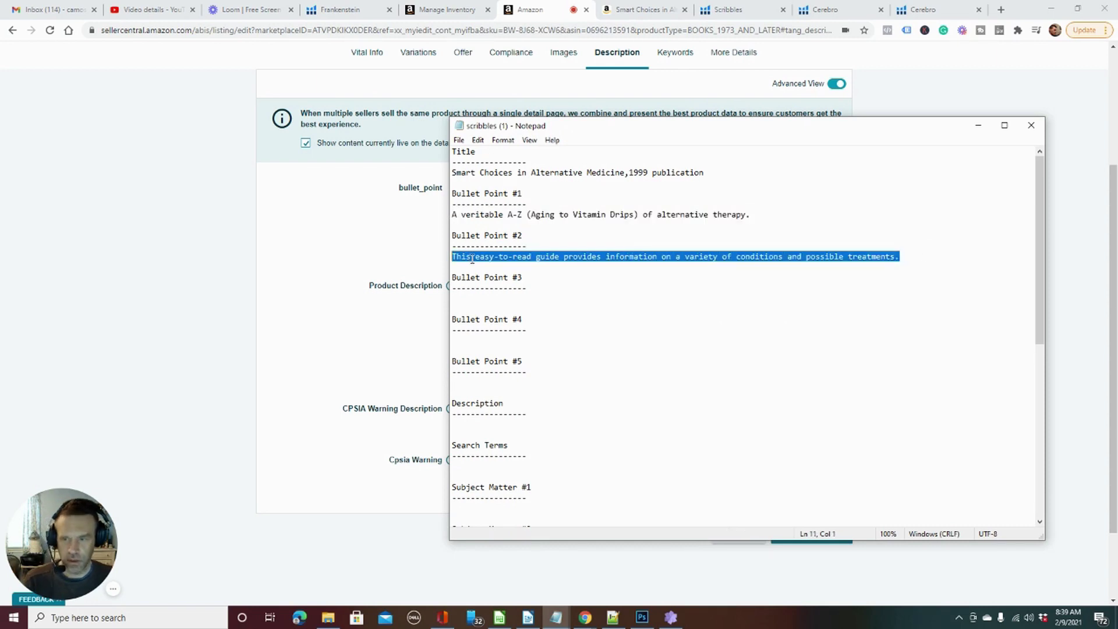
left_click(306, 286)
key("ctrl+v")
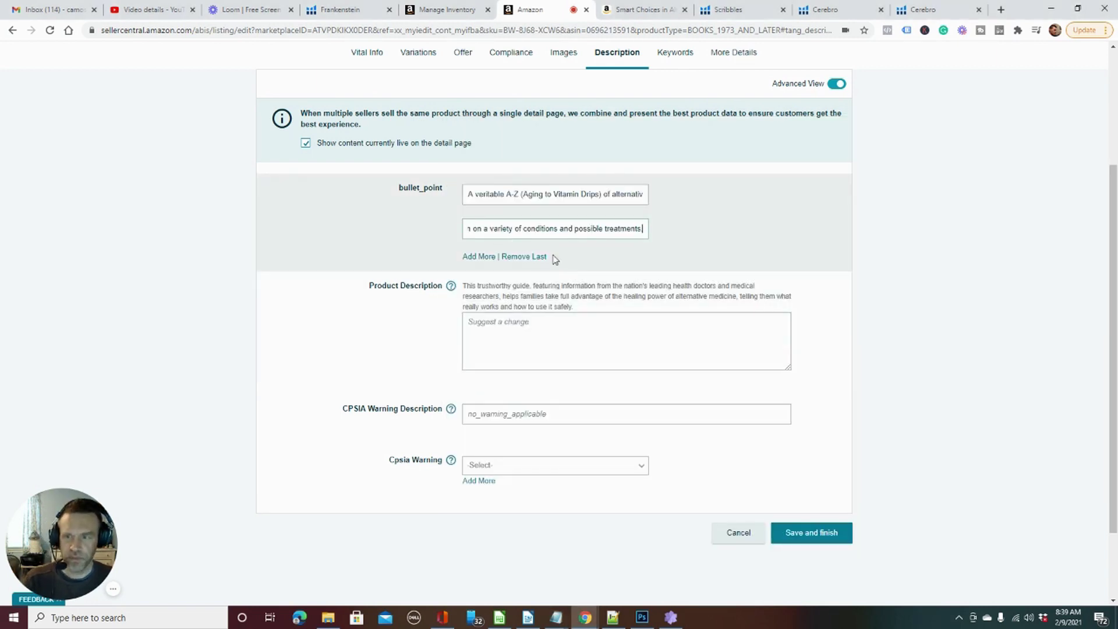
left_click(805, 531)
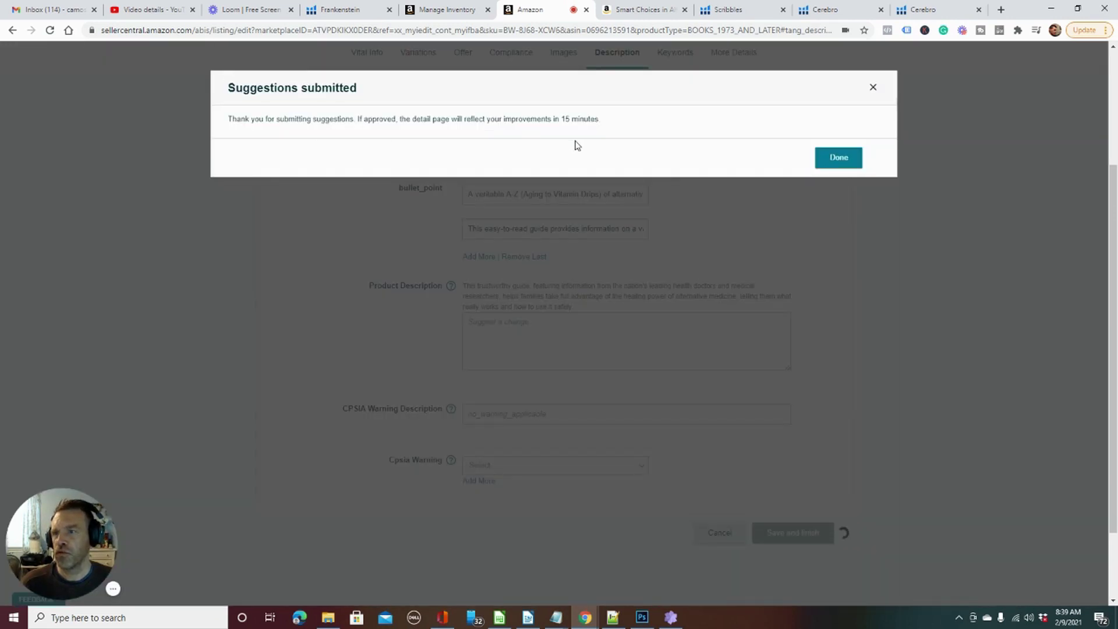
left_click(834, 158)
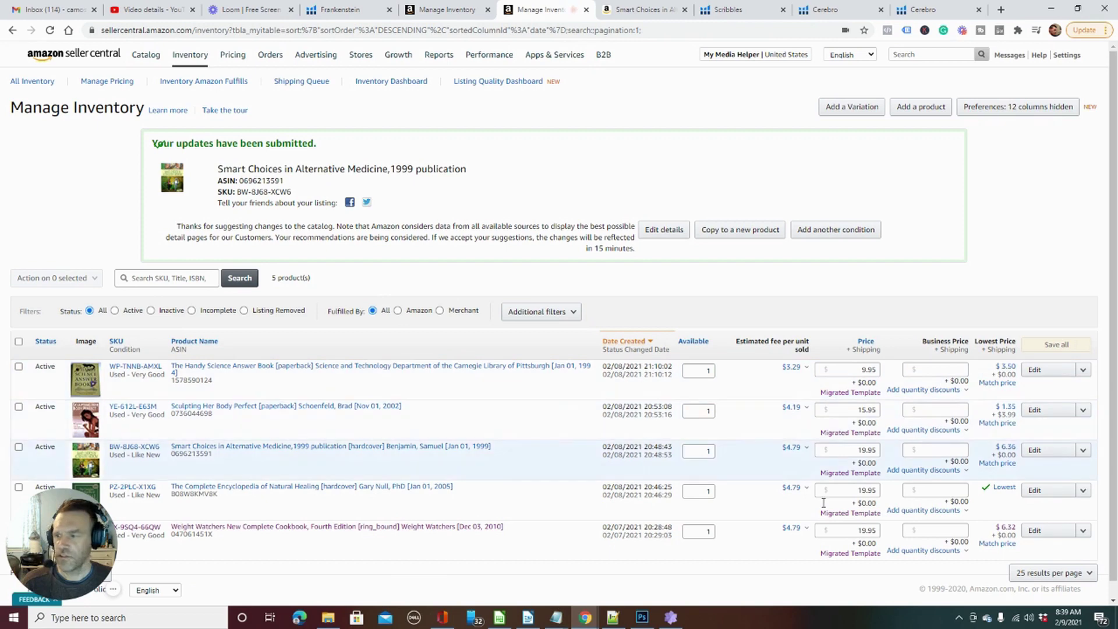
Reopen the Smart Choices listing for editing and review its Vital Info, Variations and Offer tabs.
scroll(285, 466, "down", 1)
left_click(1054, 437)
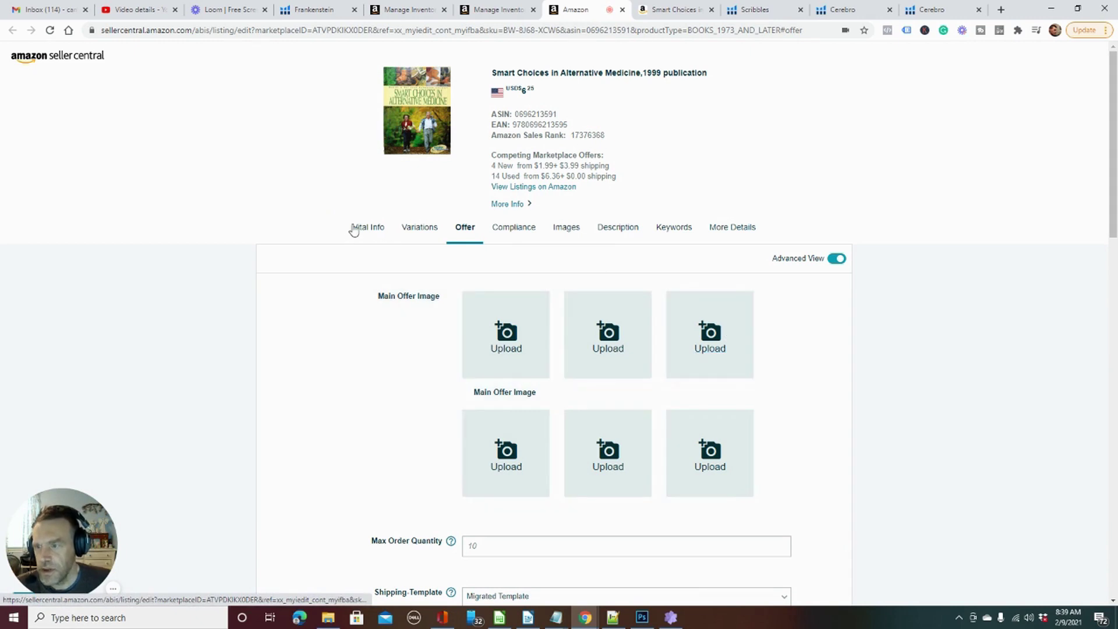
left_click(356, 228)
scroll(356, 228, "down", 1)
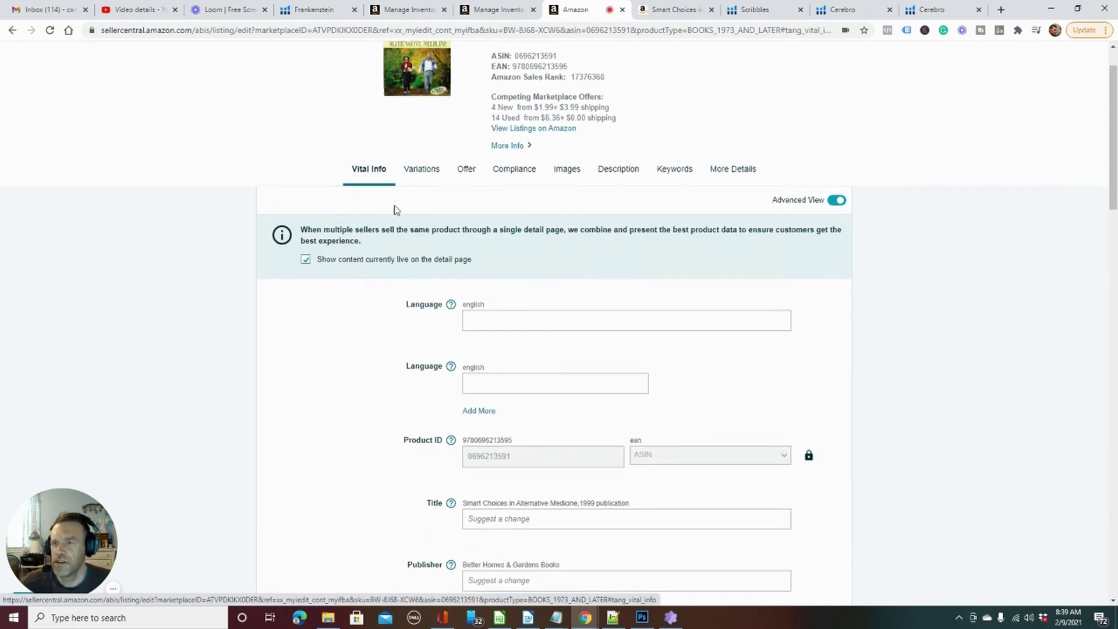
left_click(422, 174)
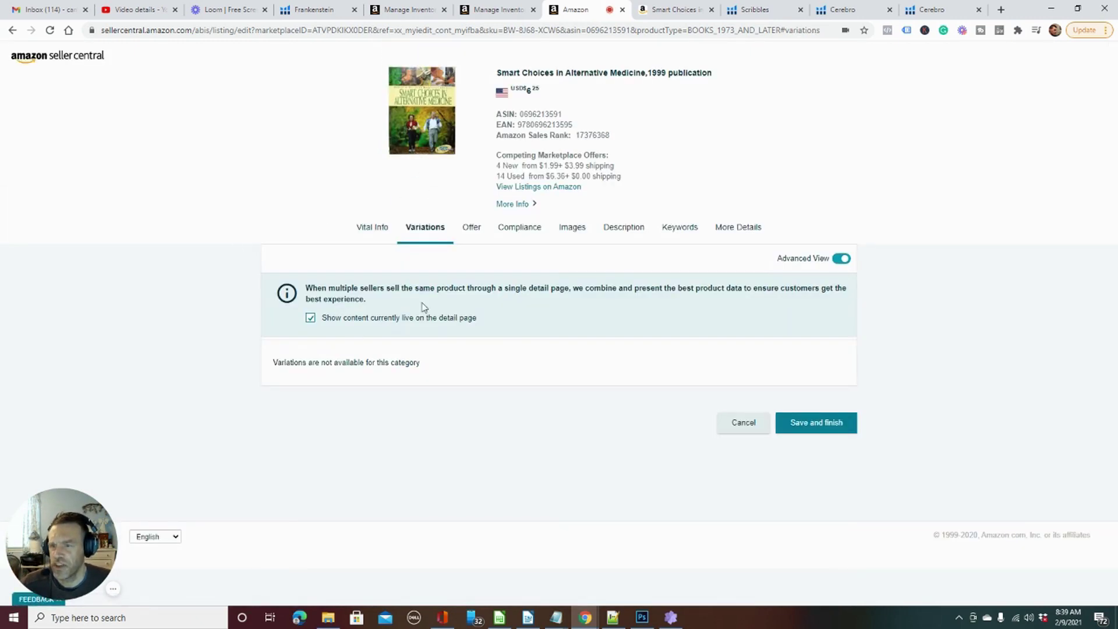
left_click(472, 229)
scroll(193, 292, "down", 3)
scroll(194, 292, "up", 3)
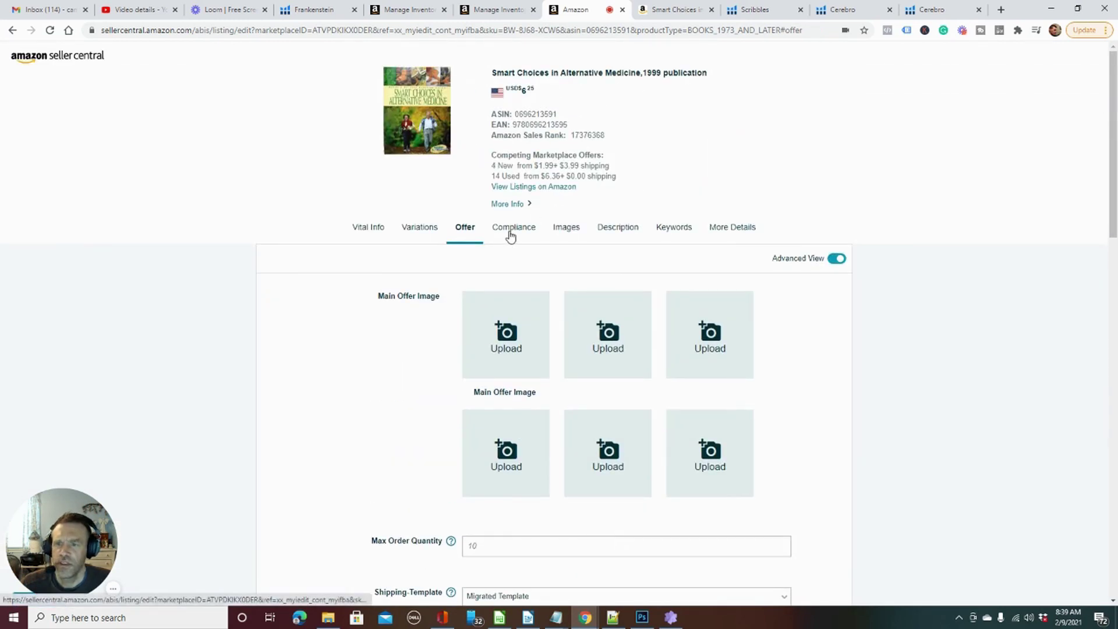
Review the Compliance, Images, Description, Keywords and More Details tabs, checking the submitted bullets.
left_click(509, 232)
scroll(659, 239, "down", 3)
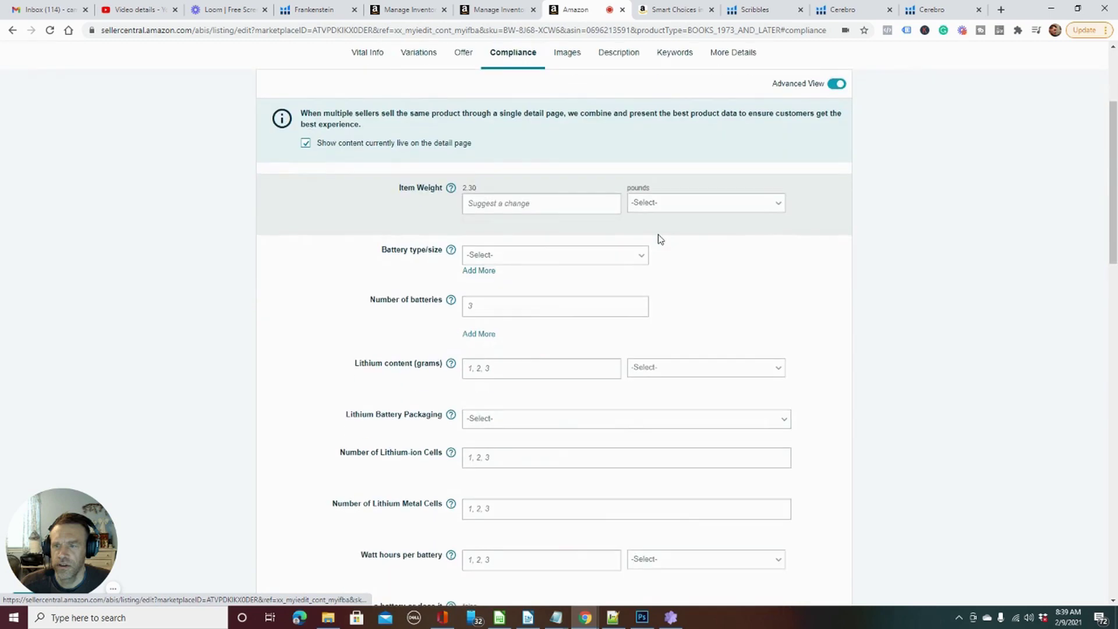
scroll(660, 239, "down", 3)
scroll(659, 239, "up", 5)
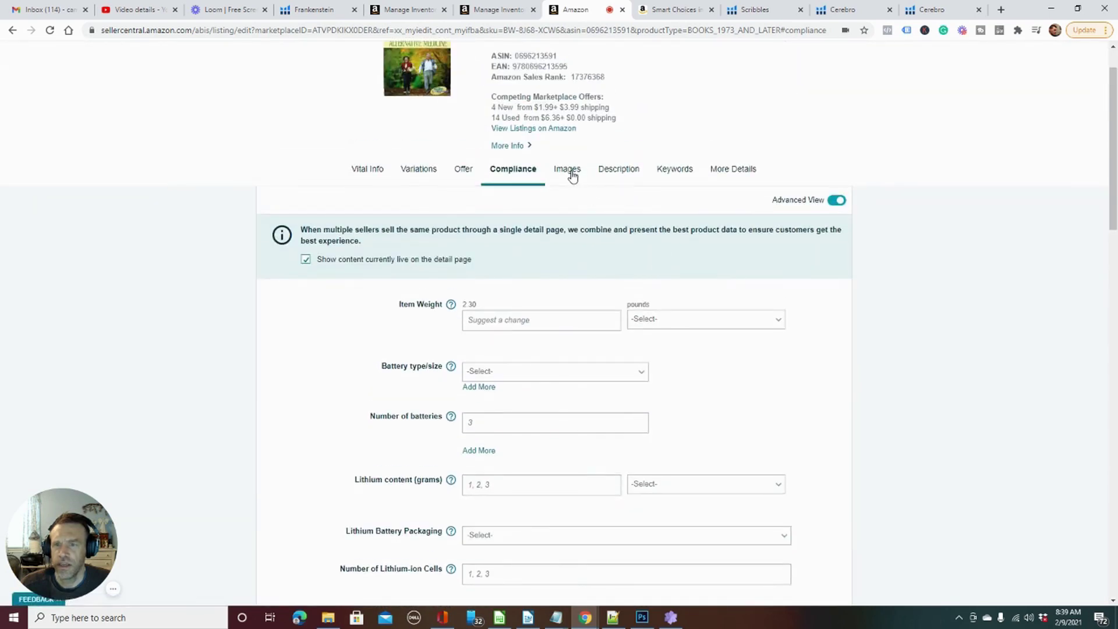
left_click(573, 174)
scroll(601, 361, "down", 1)
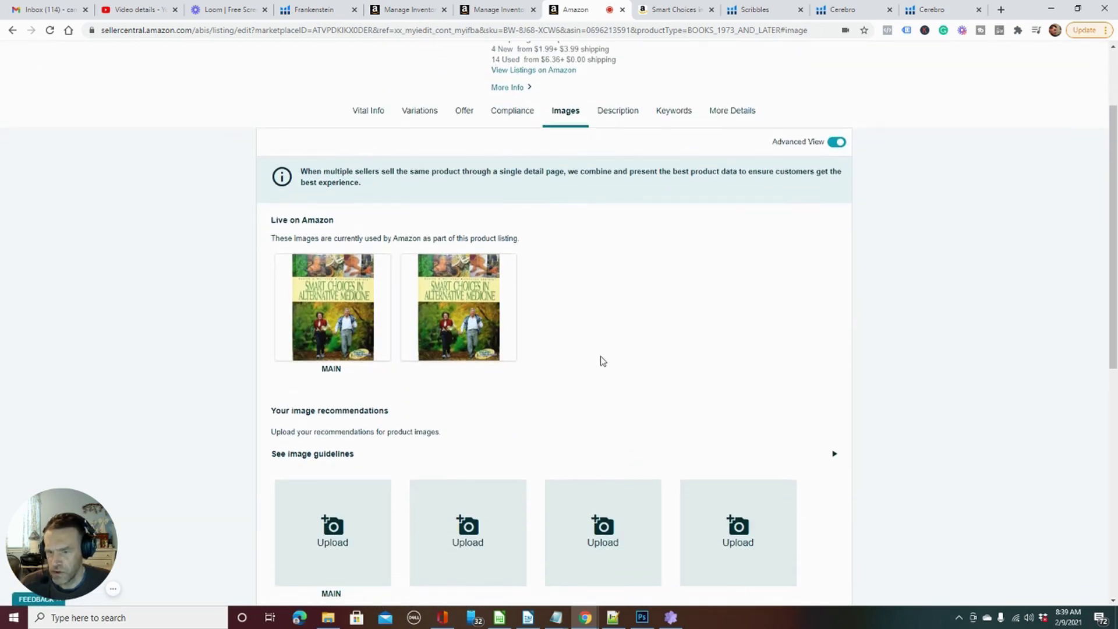
scroll(602, 360, "up", 2)
left_click(614, 232)
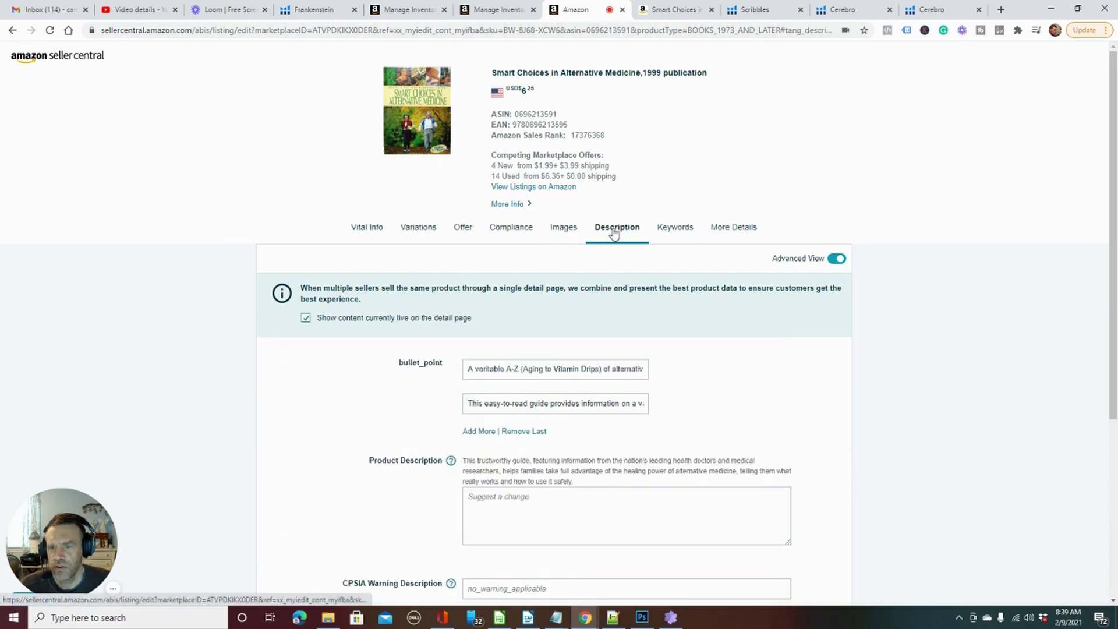
scroll(397, 431, "down", 1)
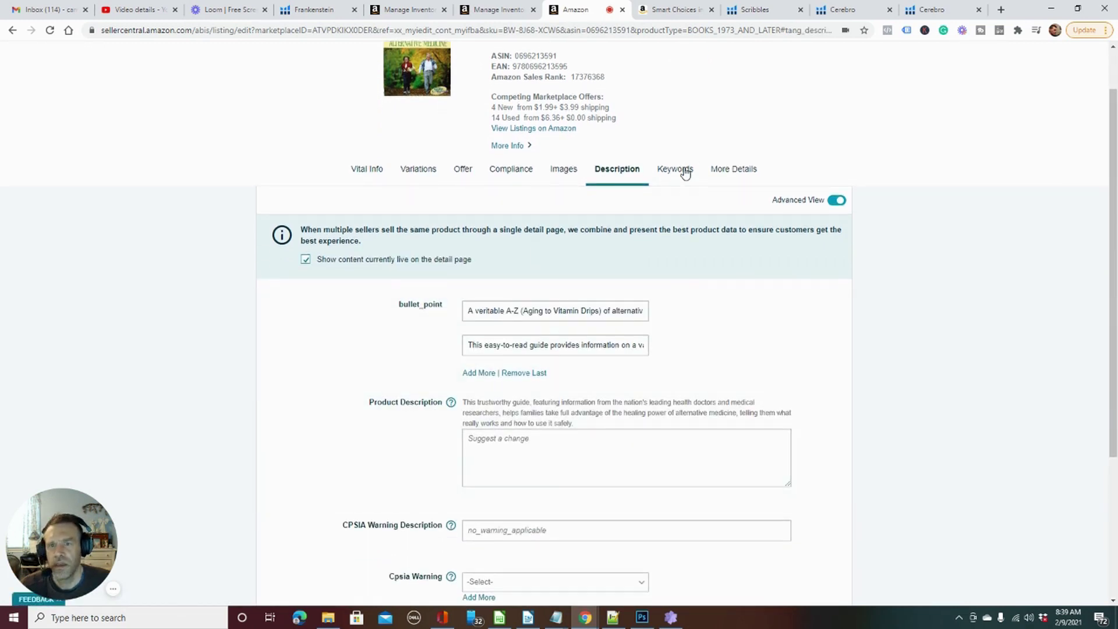
left_click(684, 171)
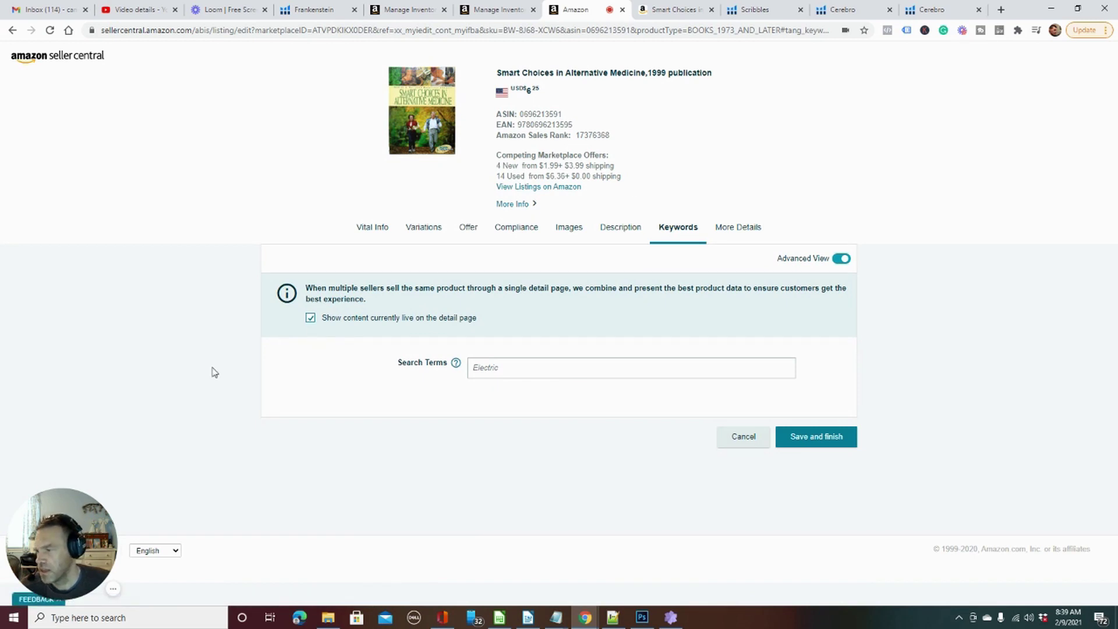
left_click(738, 231)
scroll(530, 348, "down", 3)
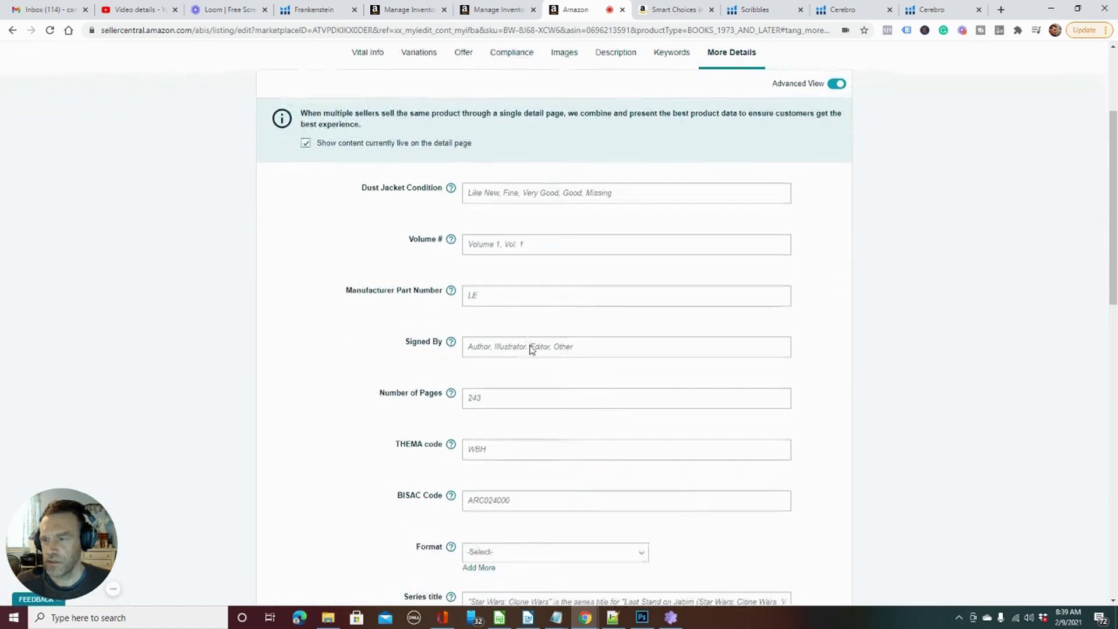
scroll(530, 346, "down", 2)
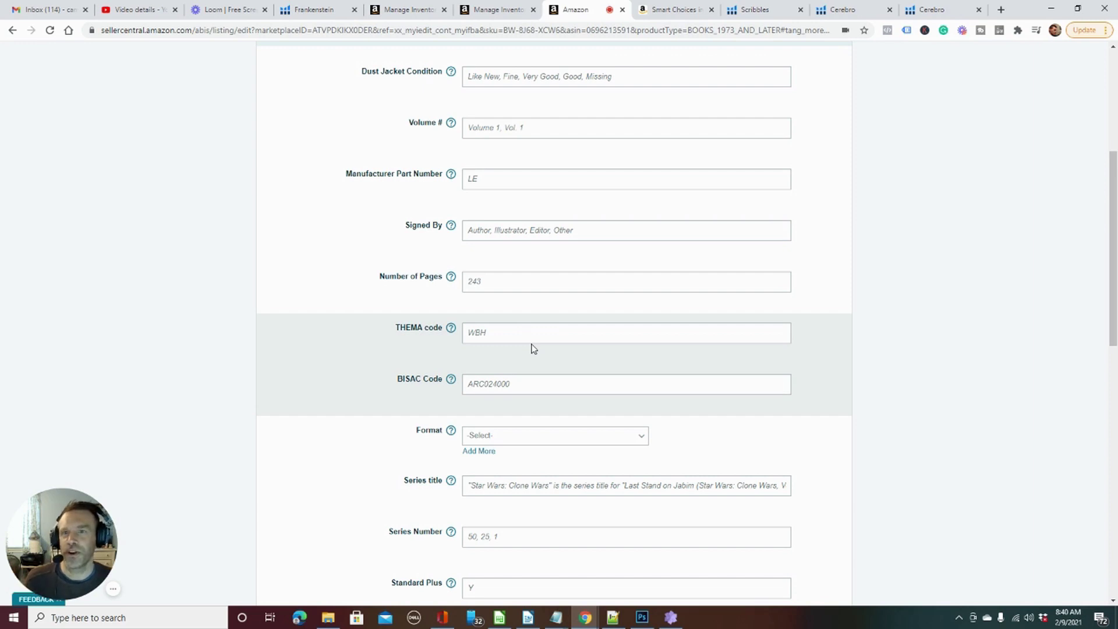
Go from the Manage Inventory tab to the Seller Central home dashboard via the logo.
left_click(676, 9)
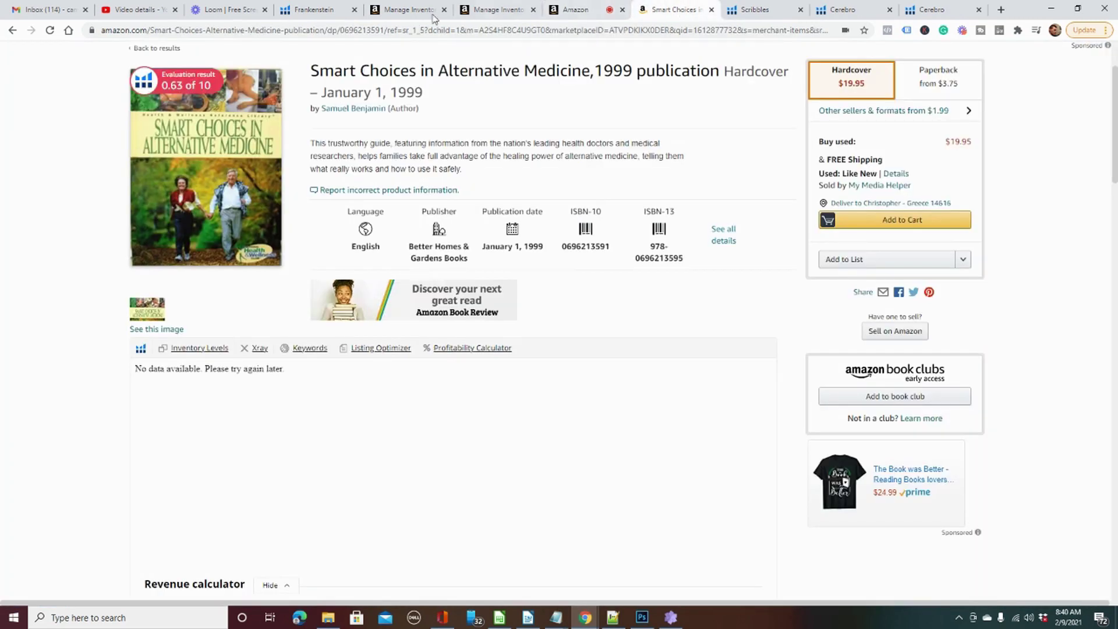
left_click(575, 9)
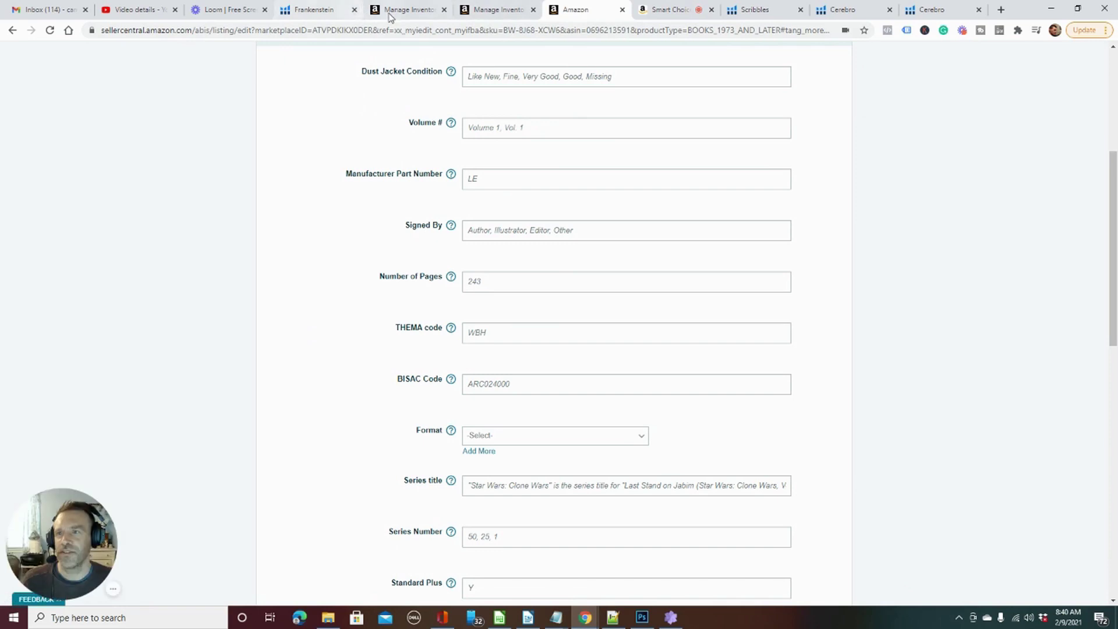
left_click(390, 11)
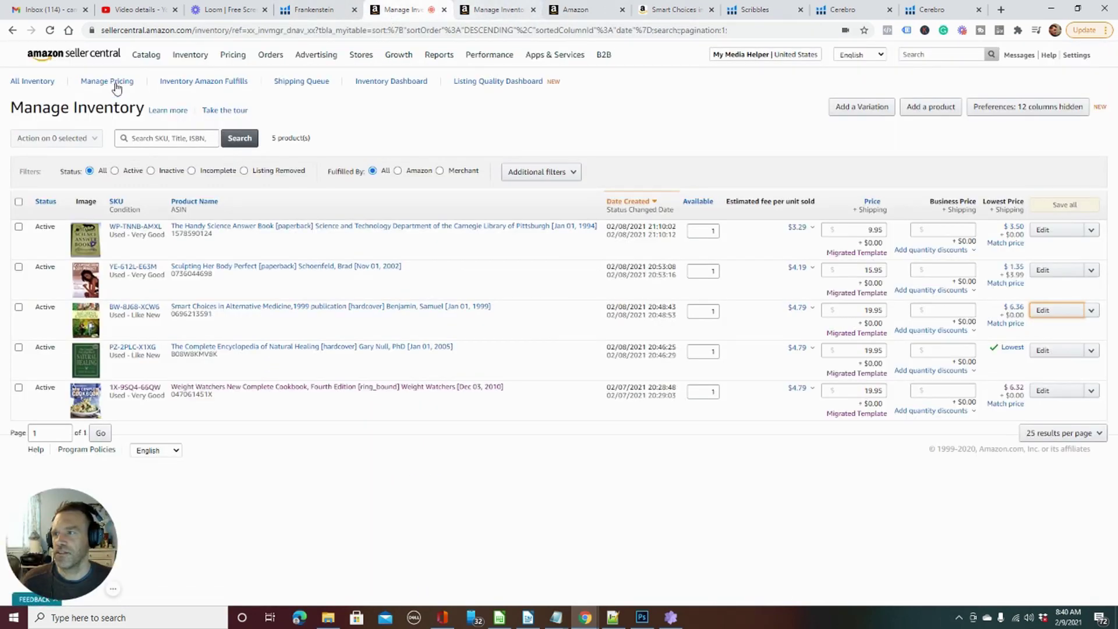
left_click(89, 55)
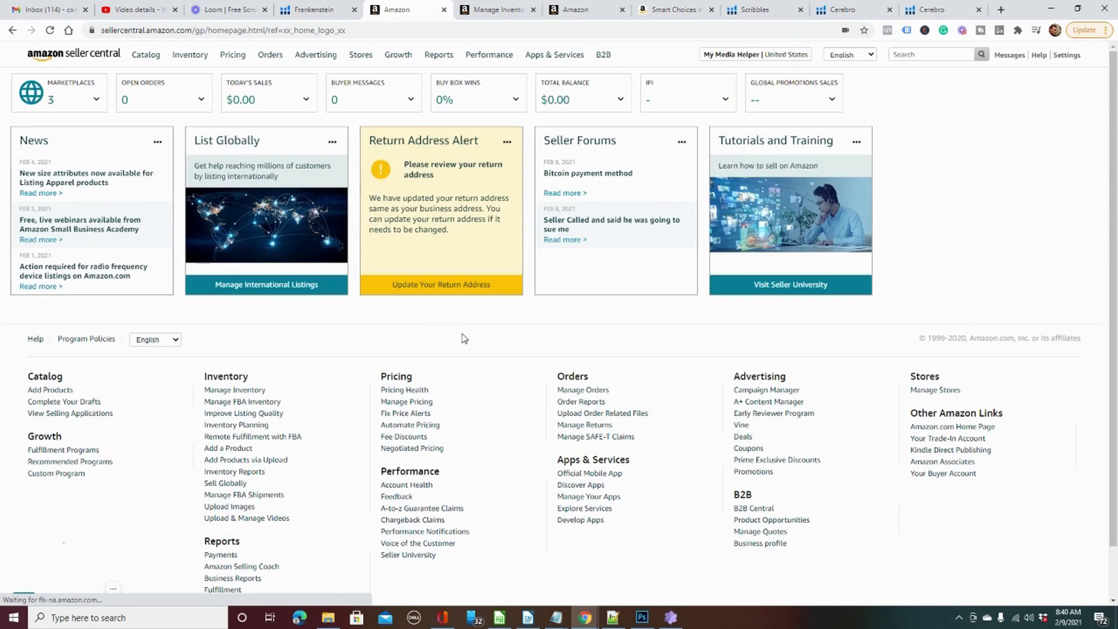
scroll(511, 417, "down", 1)
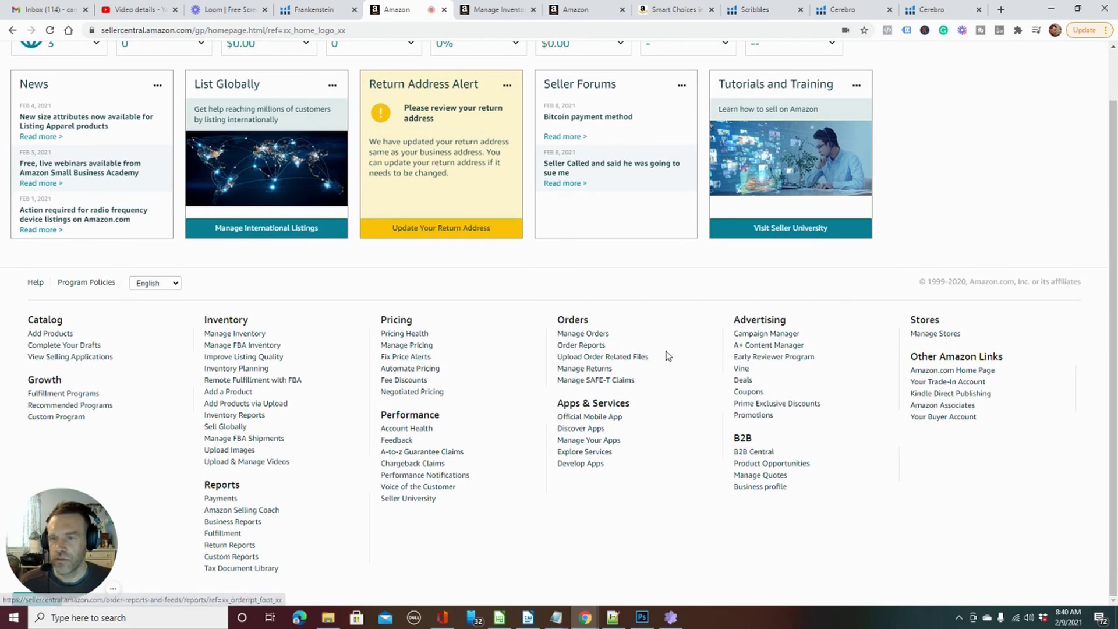
scroll(667, 355, "up", 1)
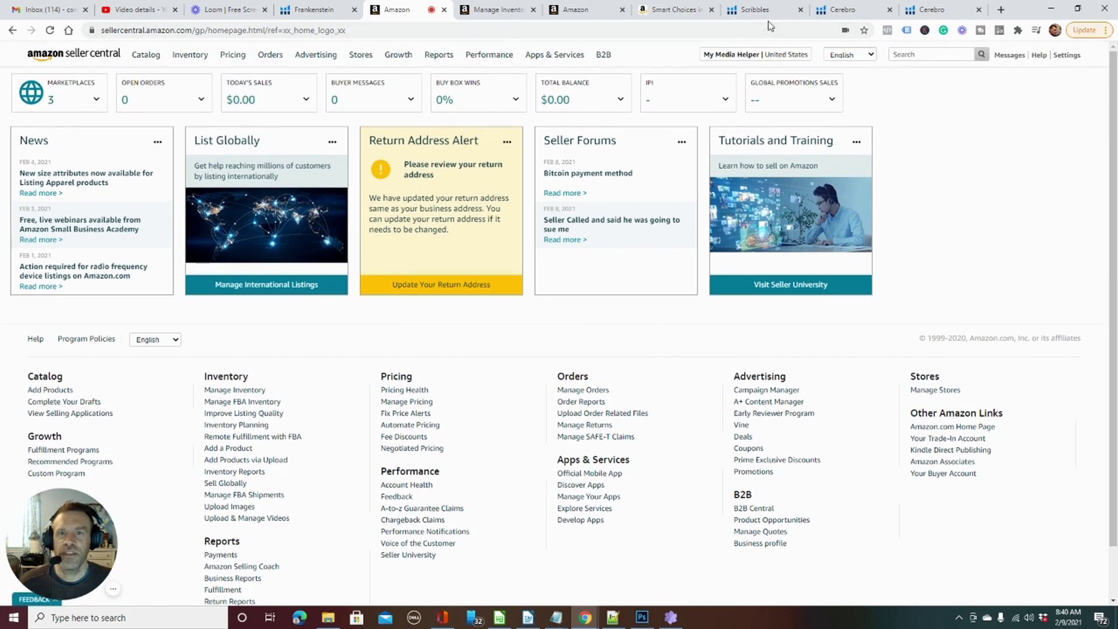